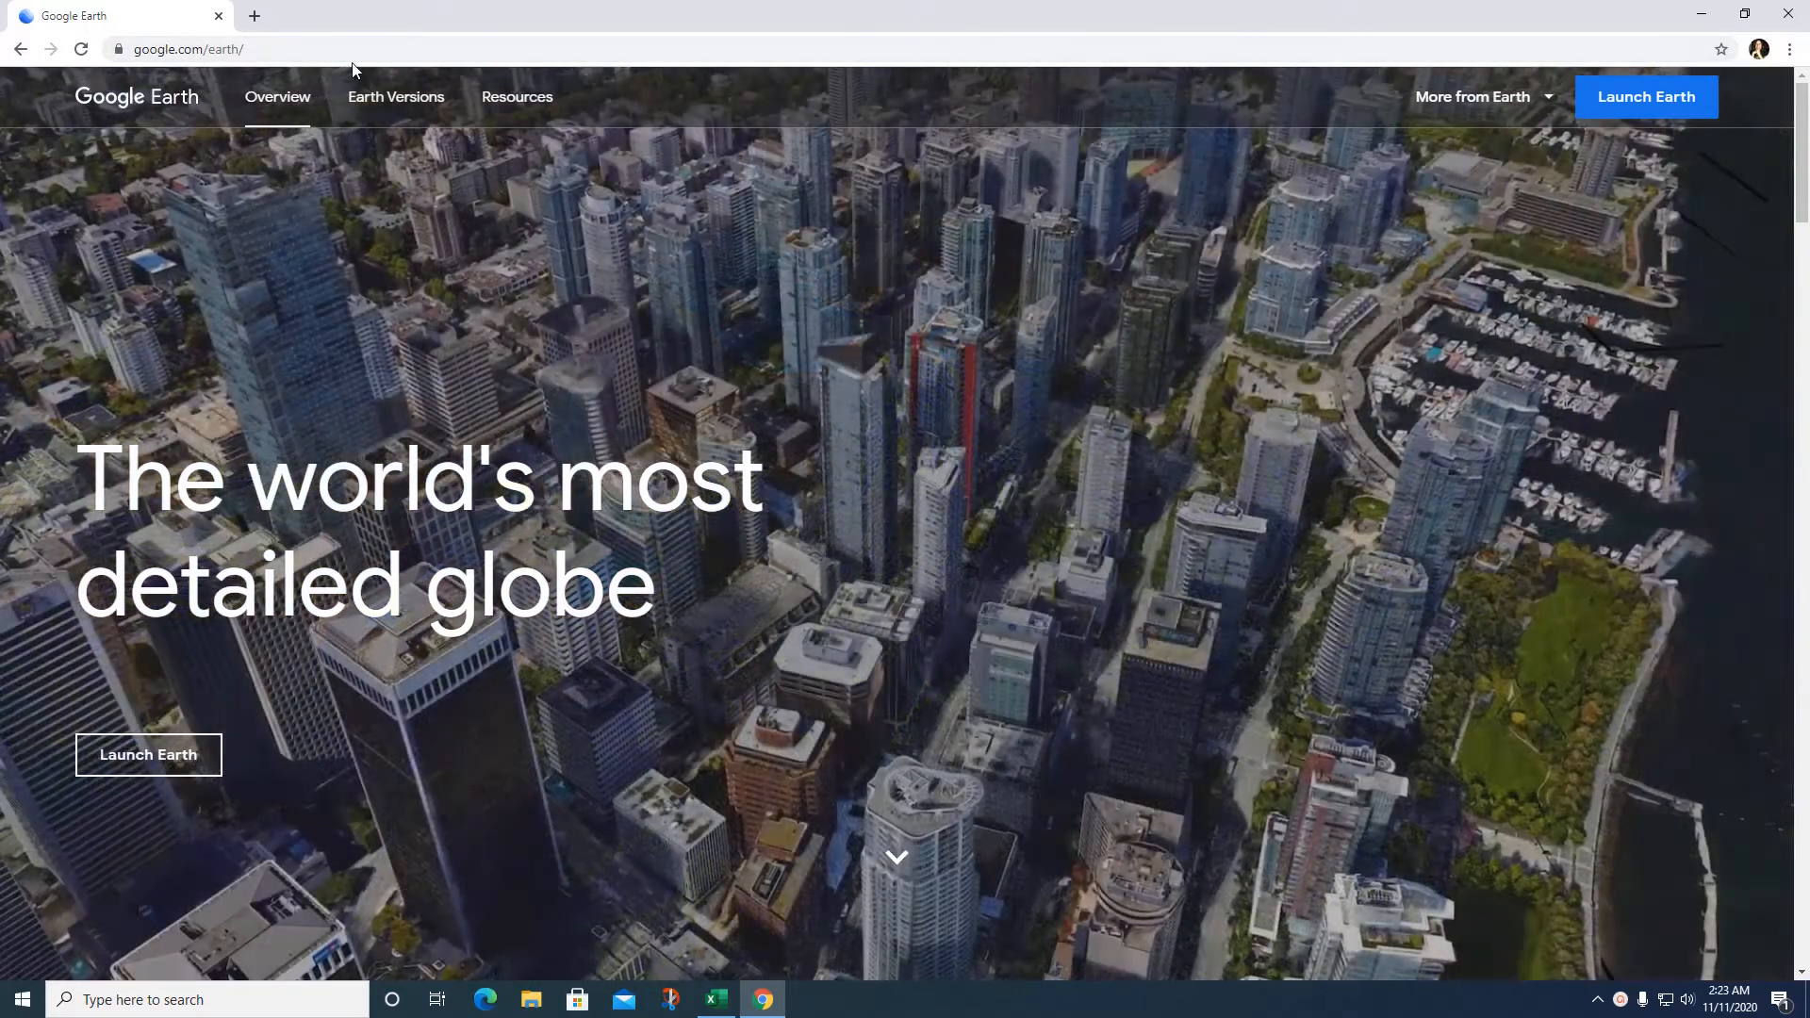
Step: Launch the Google Earth globe over Balboa Park and bring up place search
left_click(157, 754)
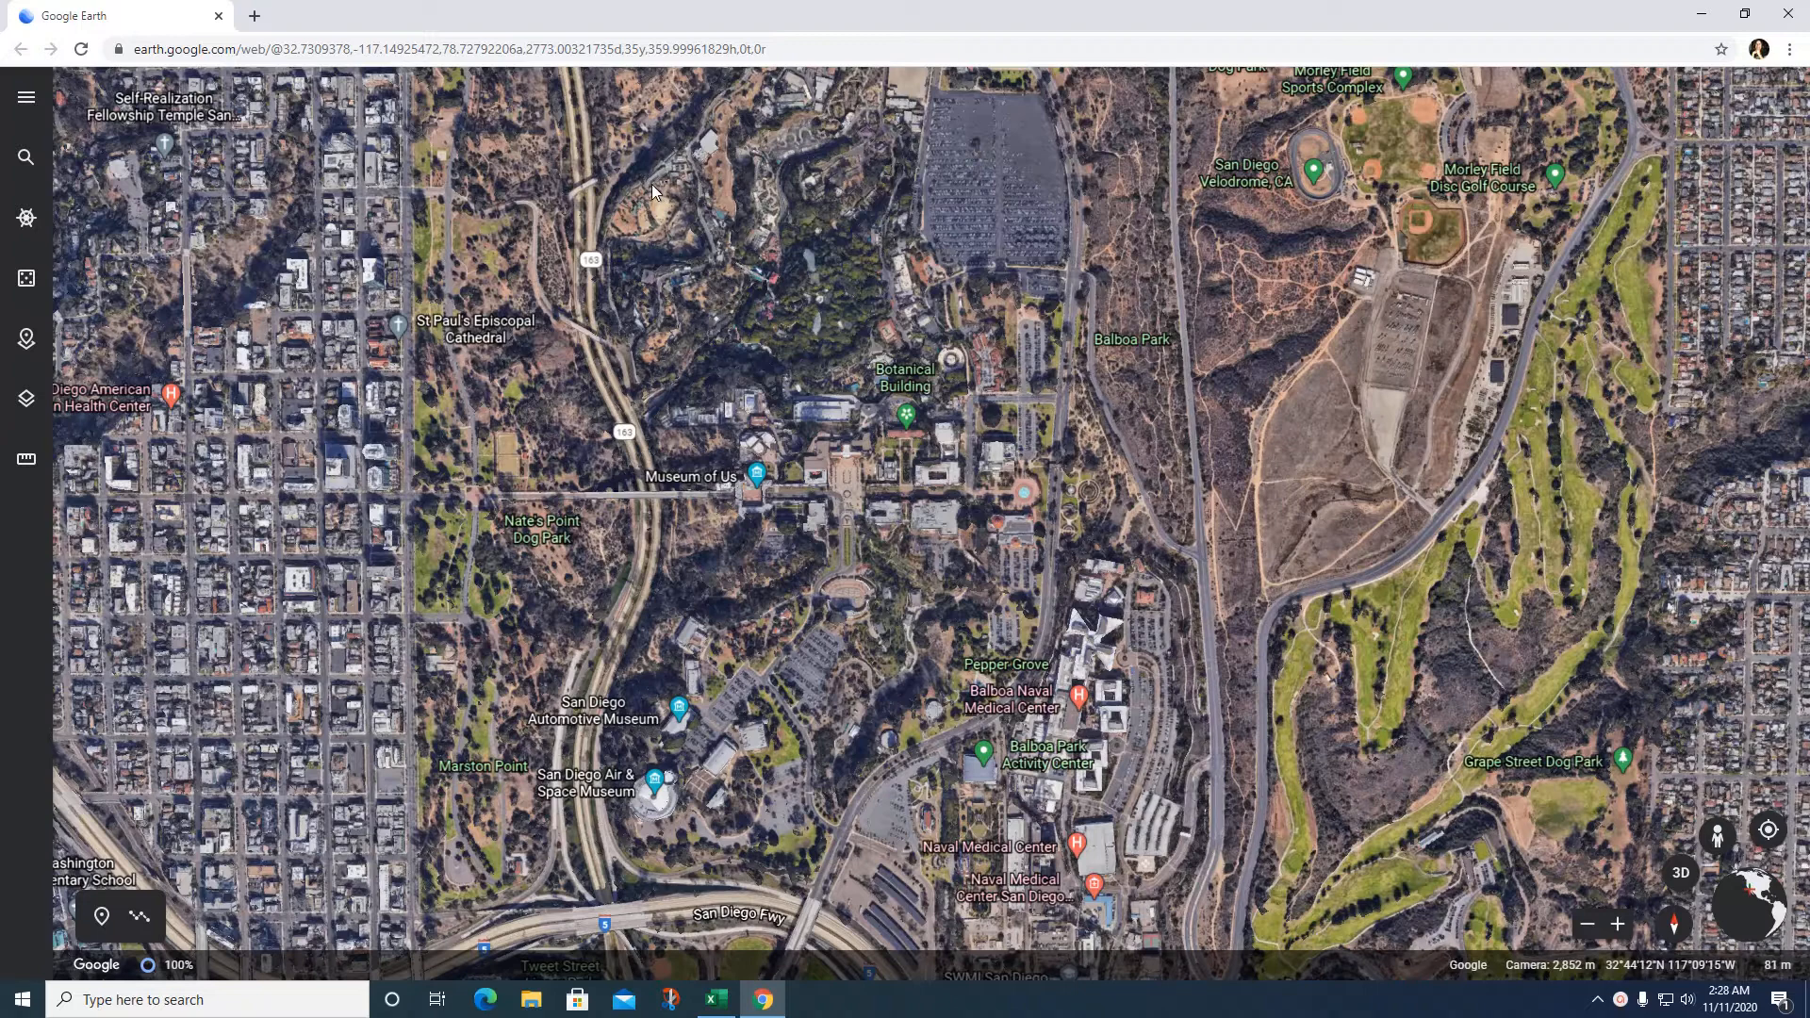
left_click(27, 157)
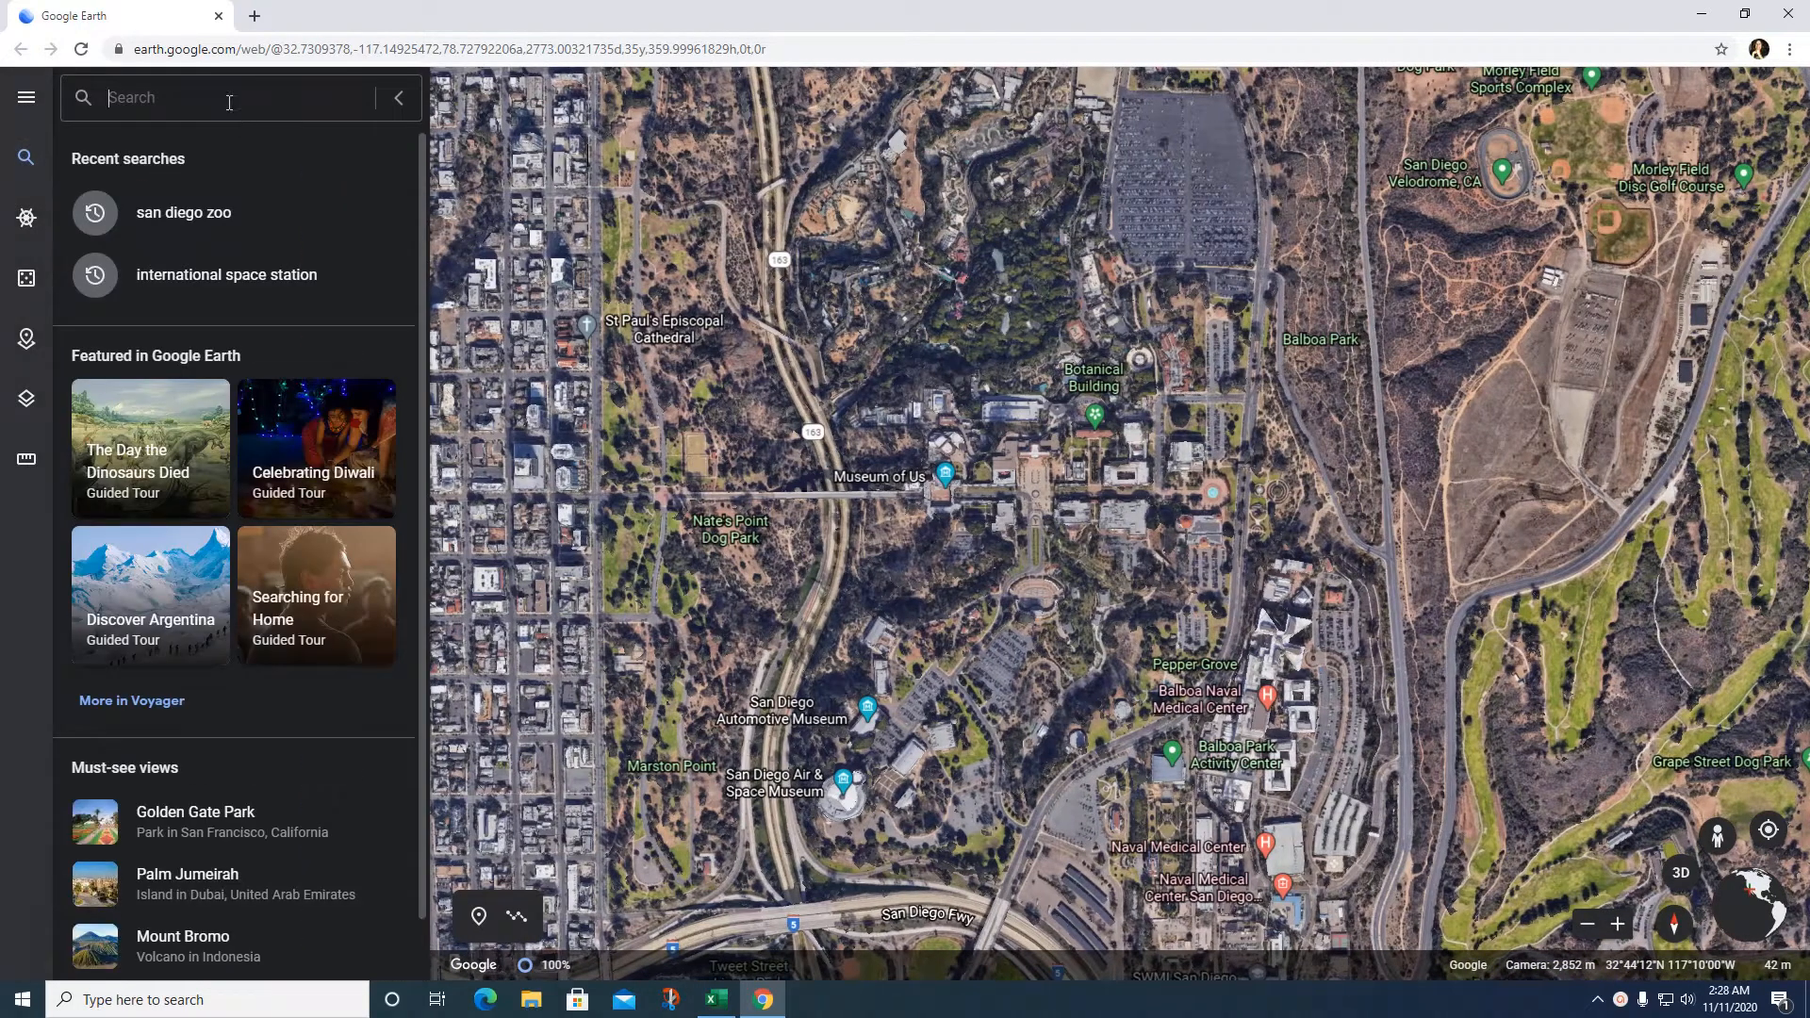
Step: Fly to San Diego Zoo from recent searches and show its info card
left_click(184, 213)
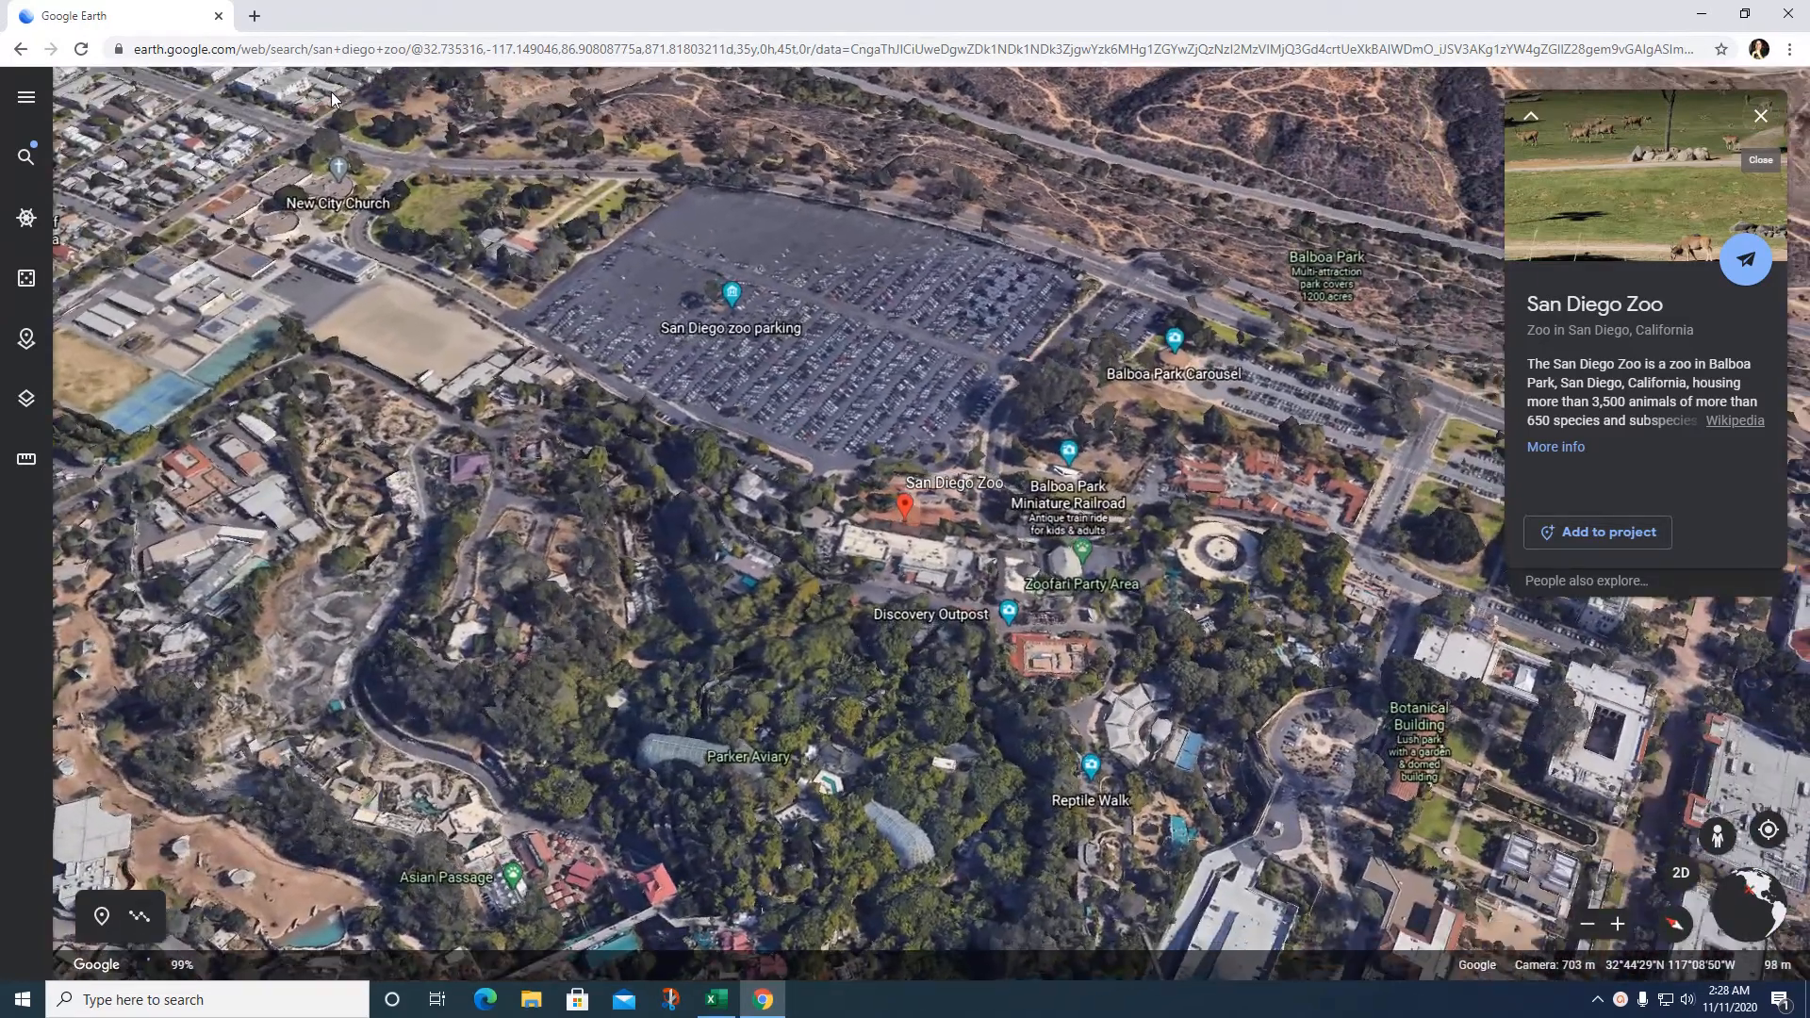
left_click(992, 569)
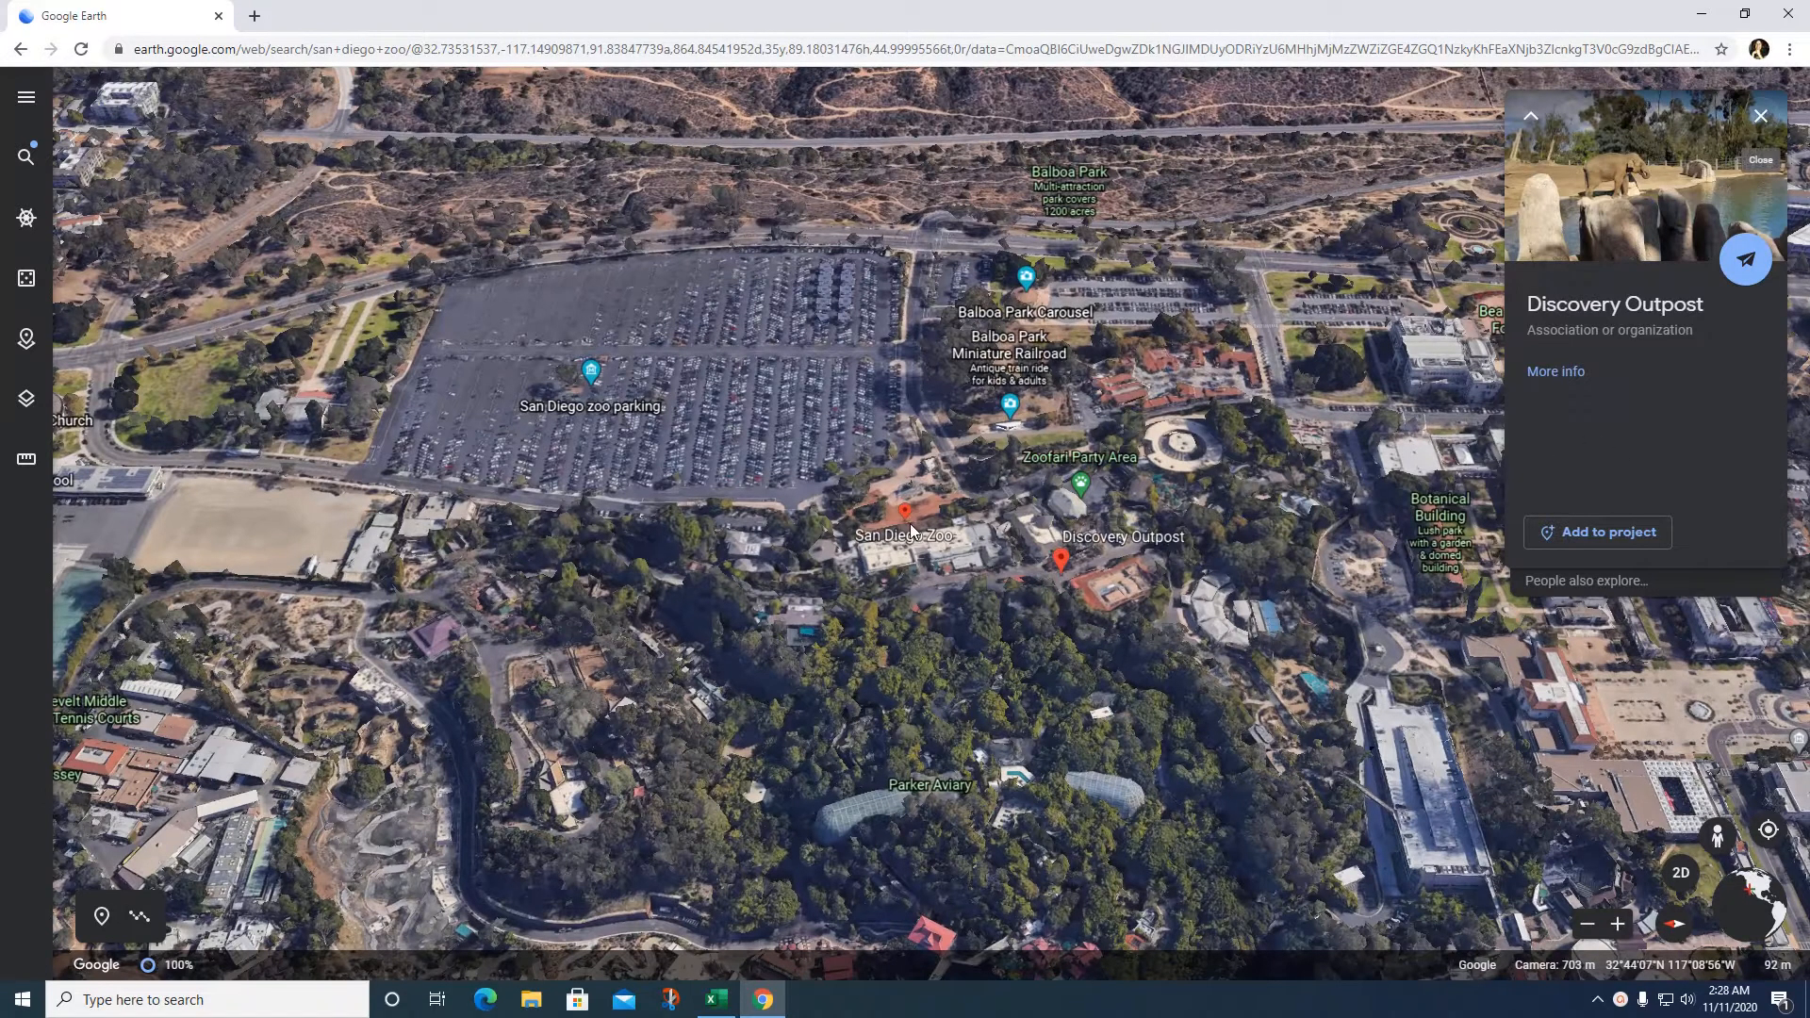
left_click(909, 534)
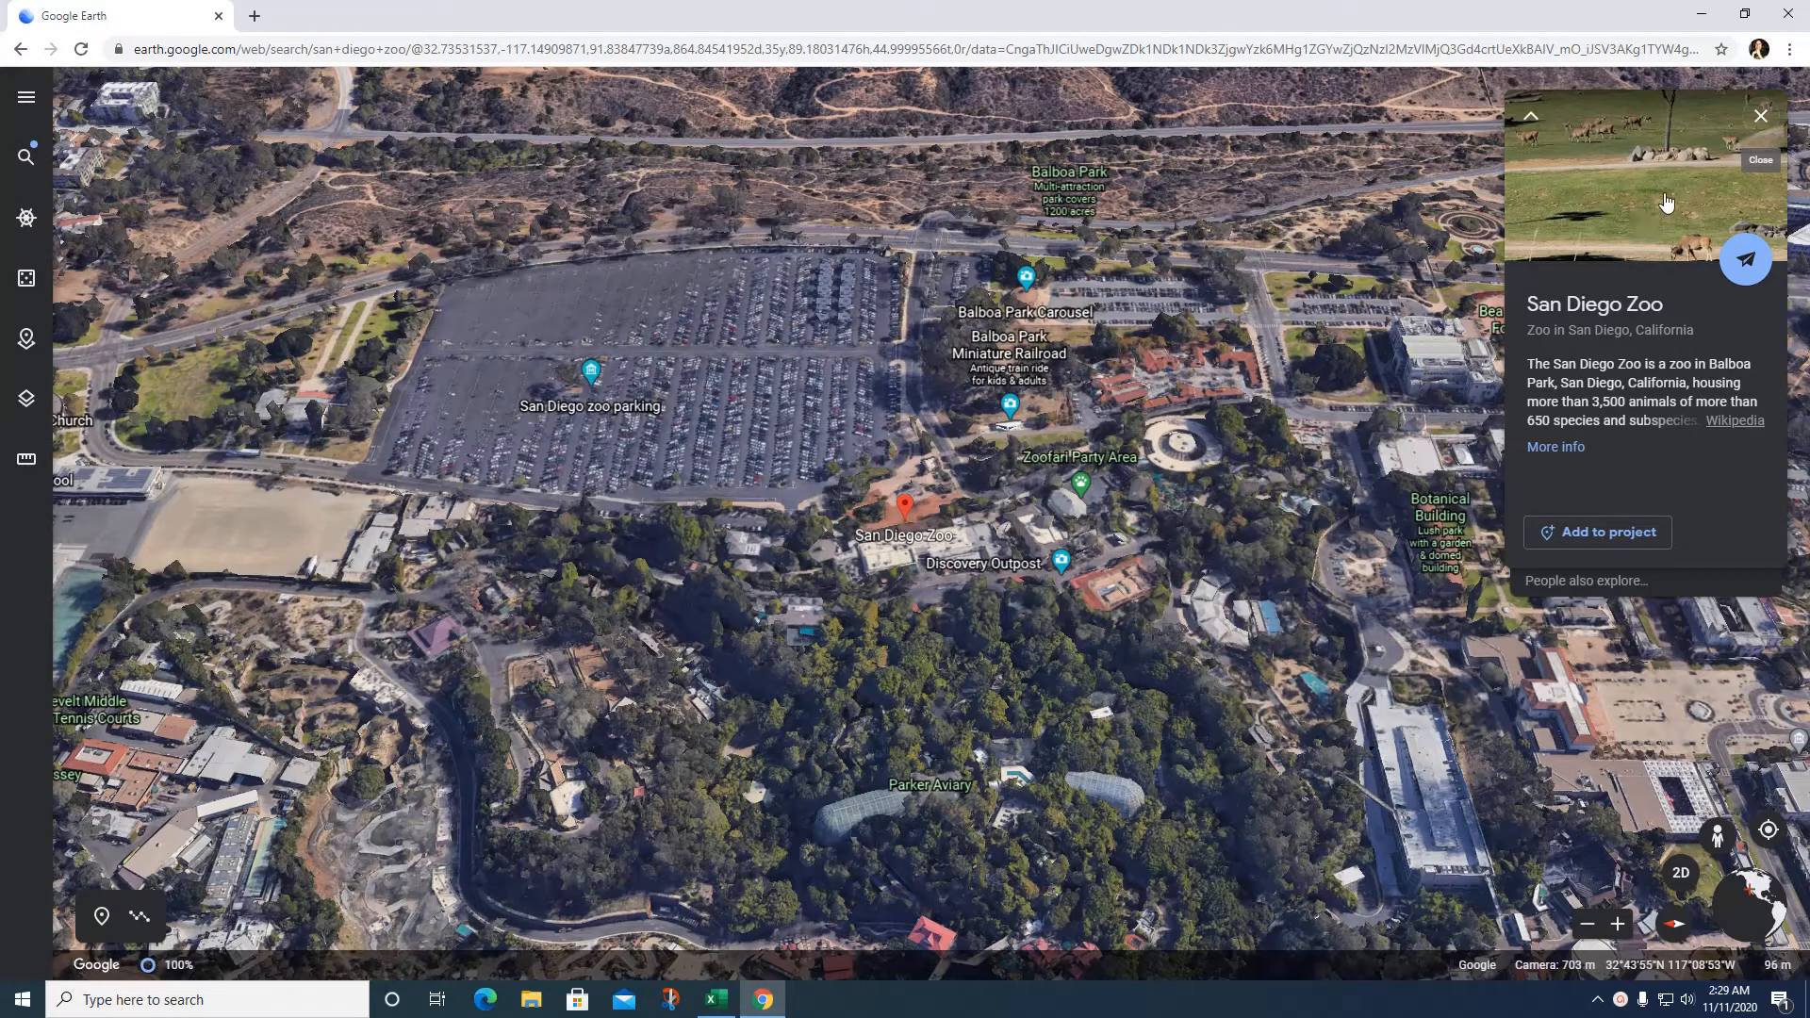
Step: Add San Diego Zoo to the Explore California project, keeping the title 'San Diego Zoo'
left_click(1596, 534)
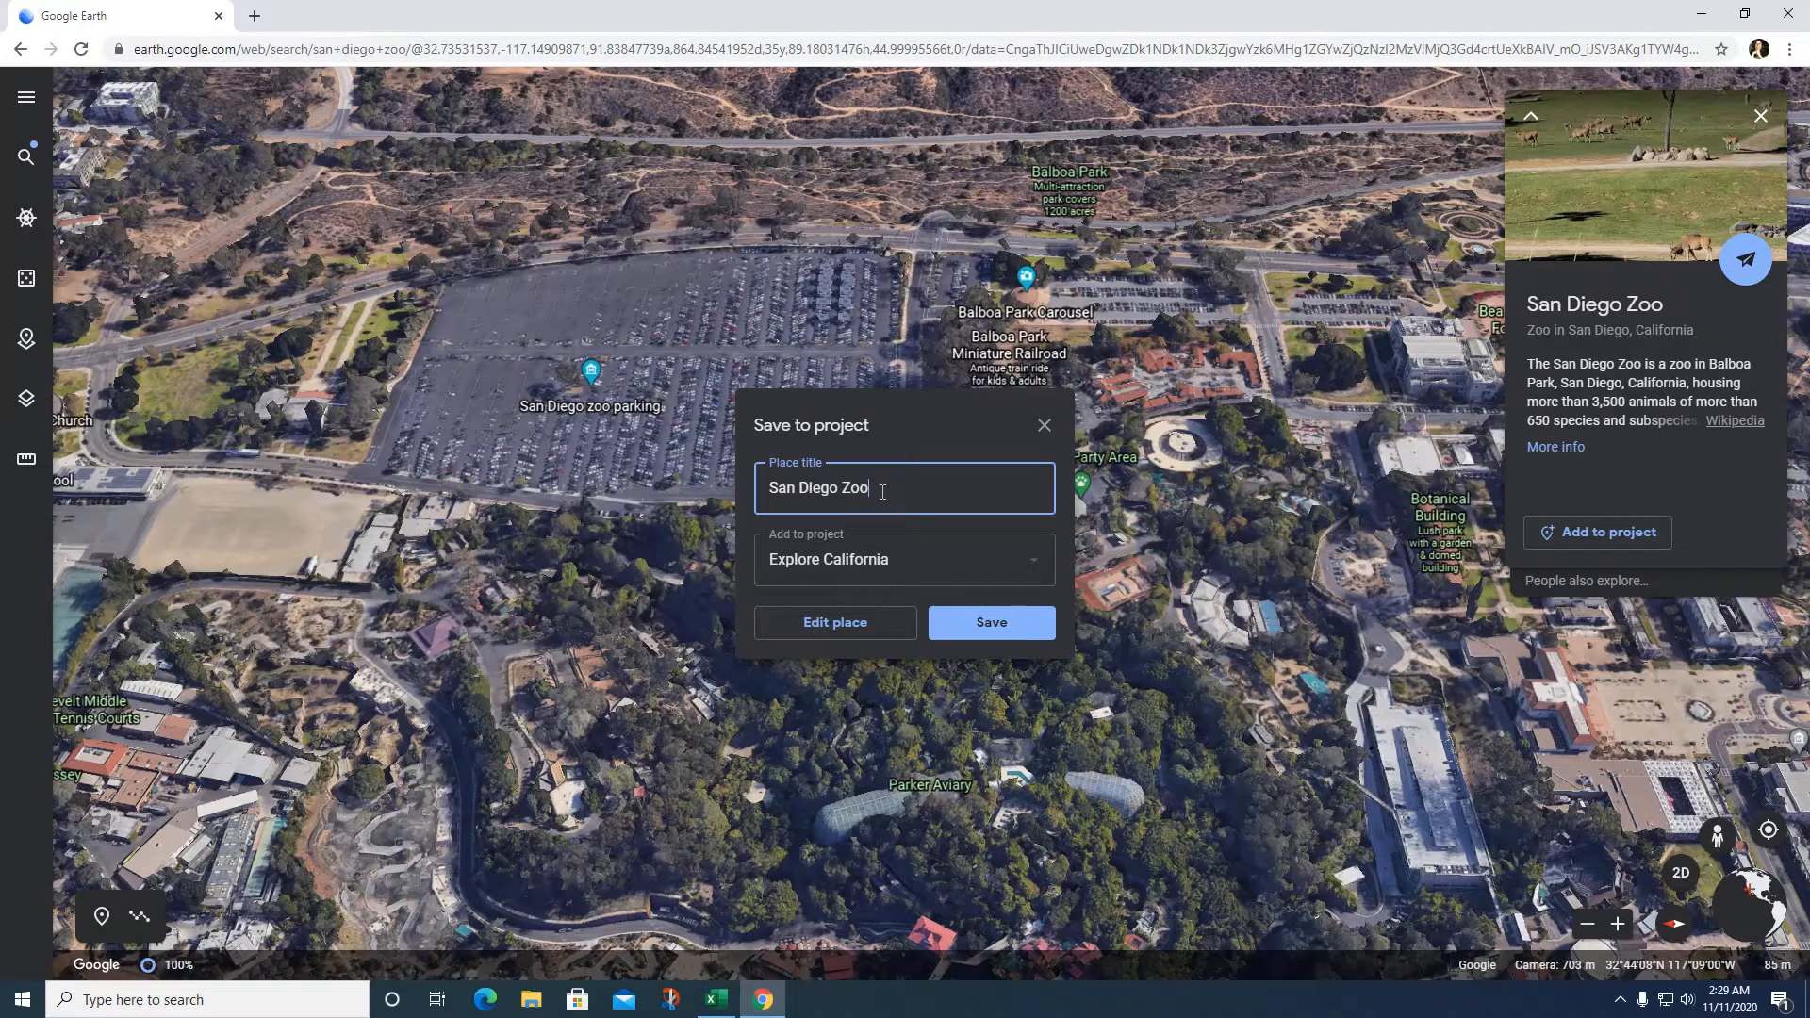
mouse_move(886, 490)
left_mouse_down()
mouse_move(821, 511)
mouse_move(872, 504)
left_mouse_up()
left_click(1037, 571)
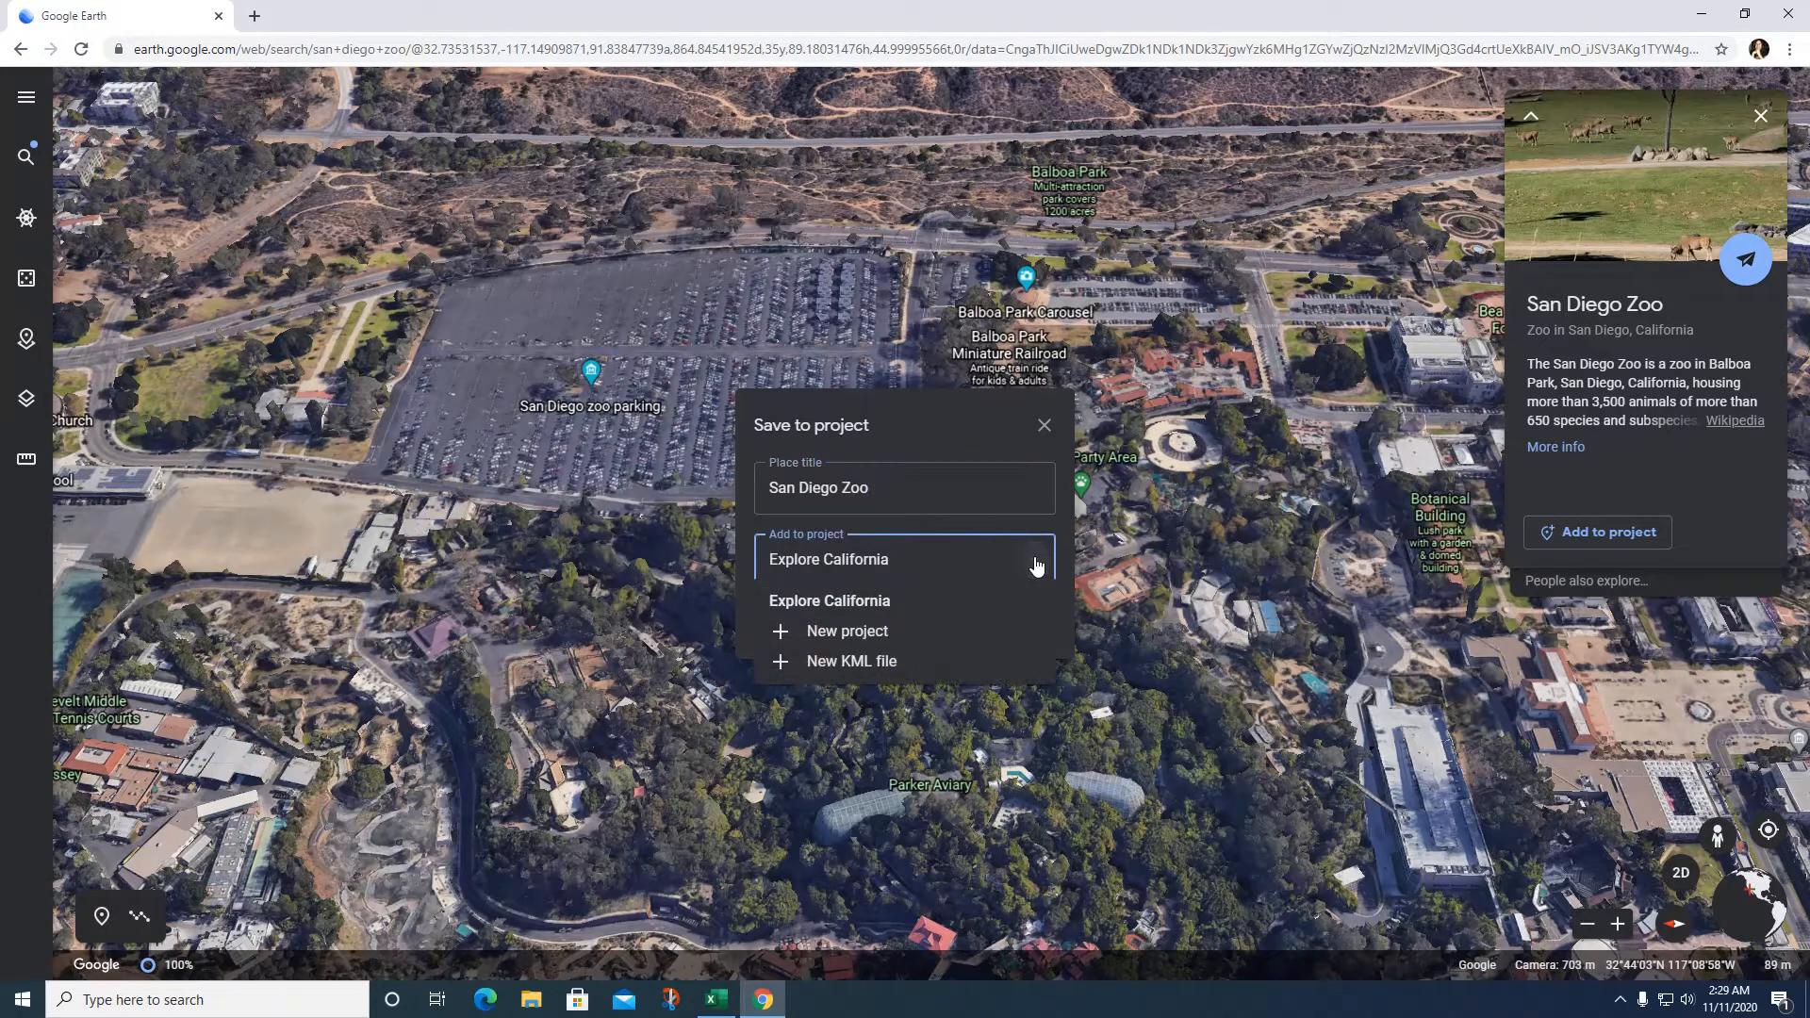
left_click(830, 600)
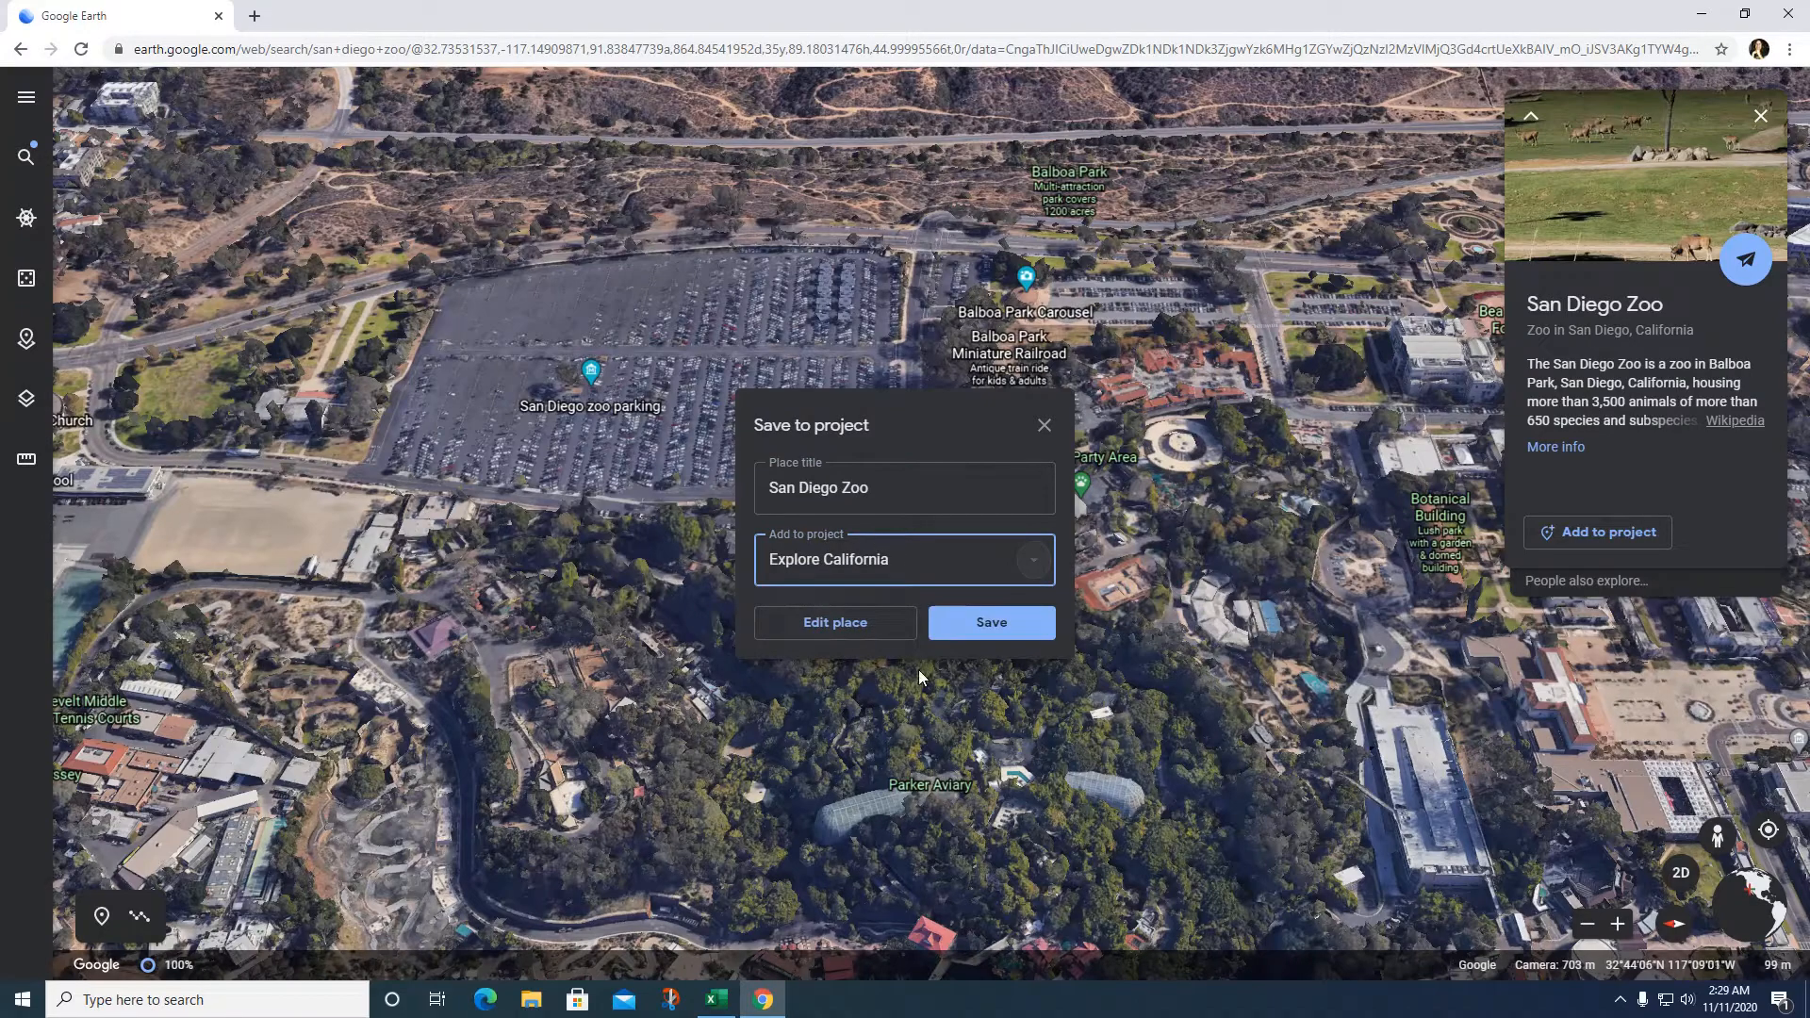
left_click(869, 635)
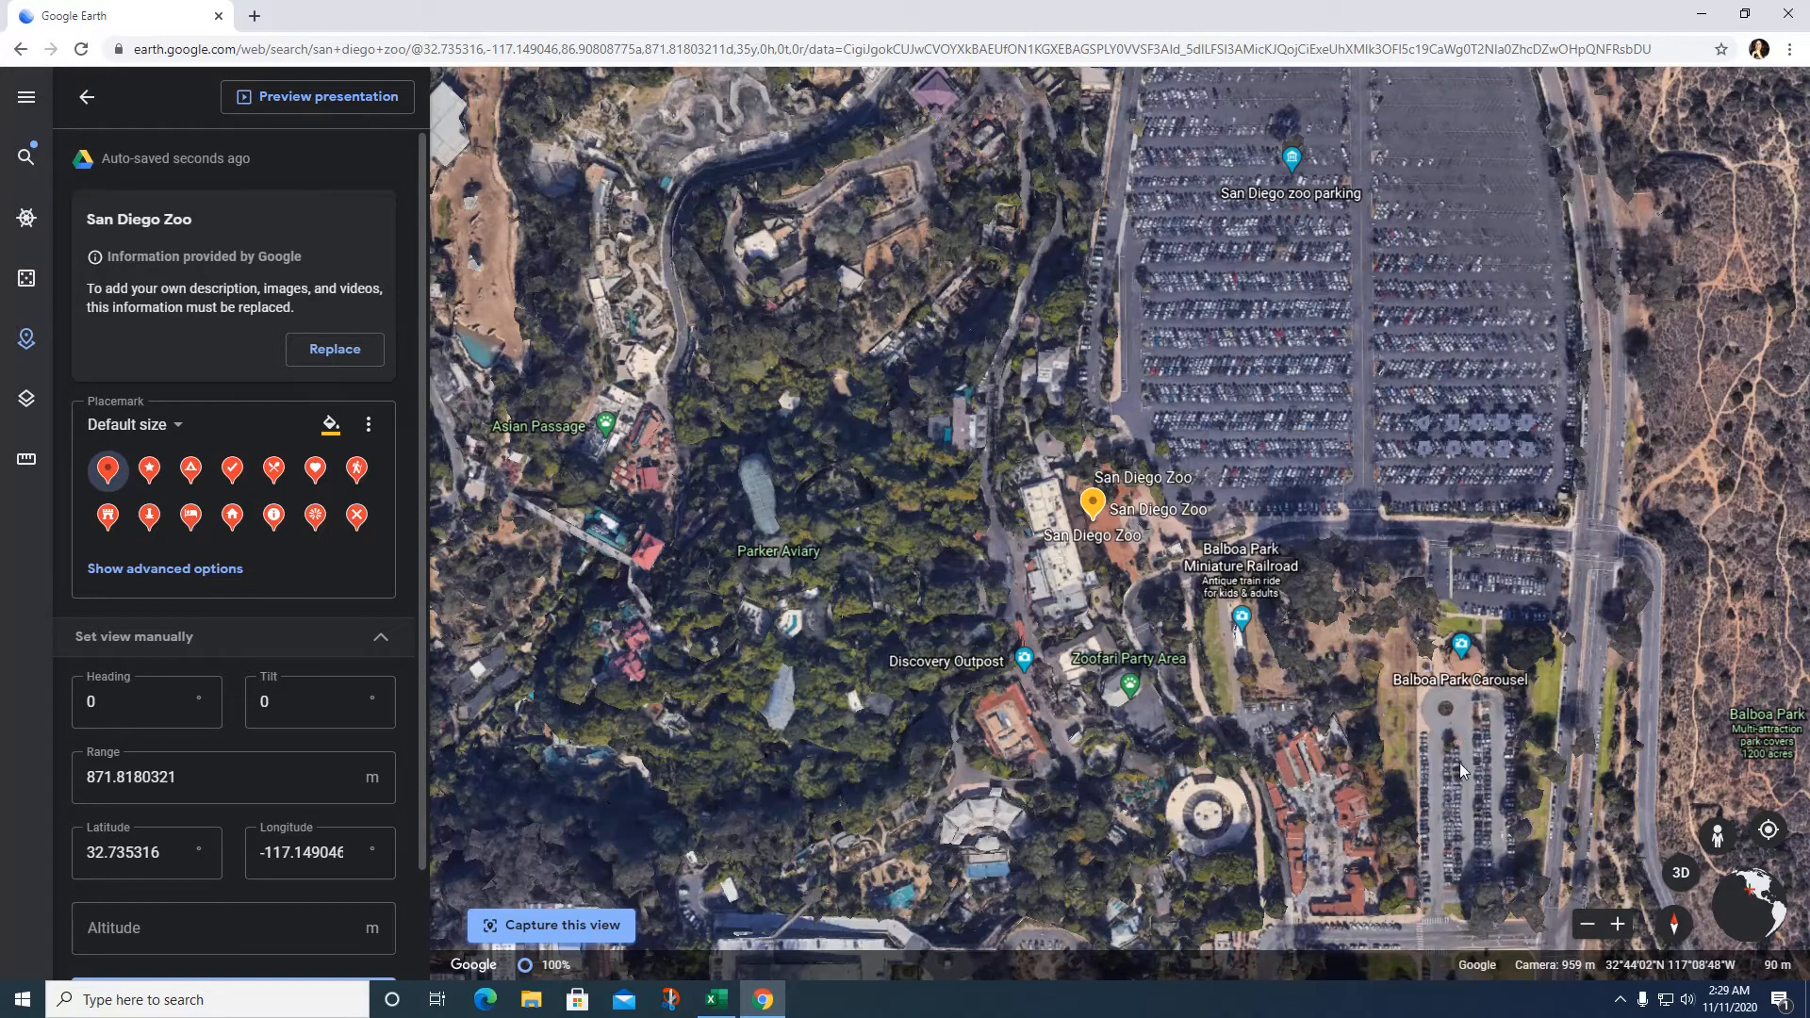
Step: Replace the zoo placemark's description with placeholder text and bring up the image picker
left_click_drag(1459, 762, 1331, 713)
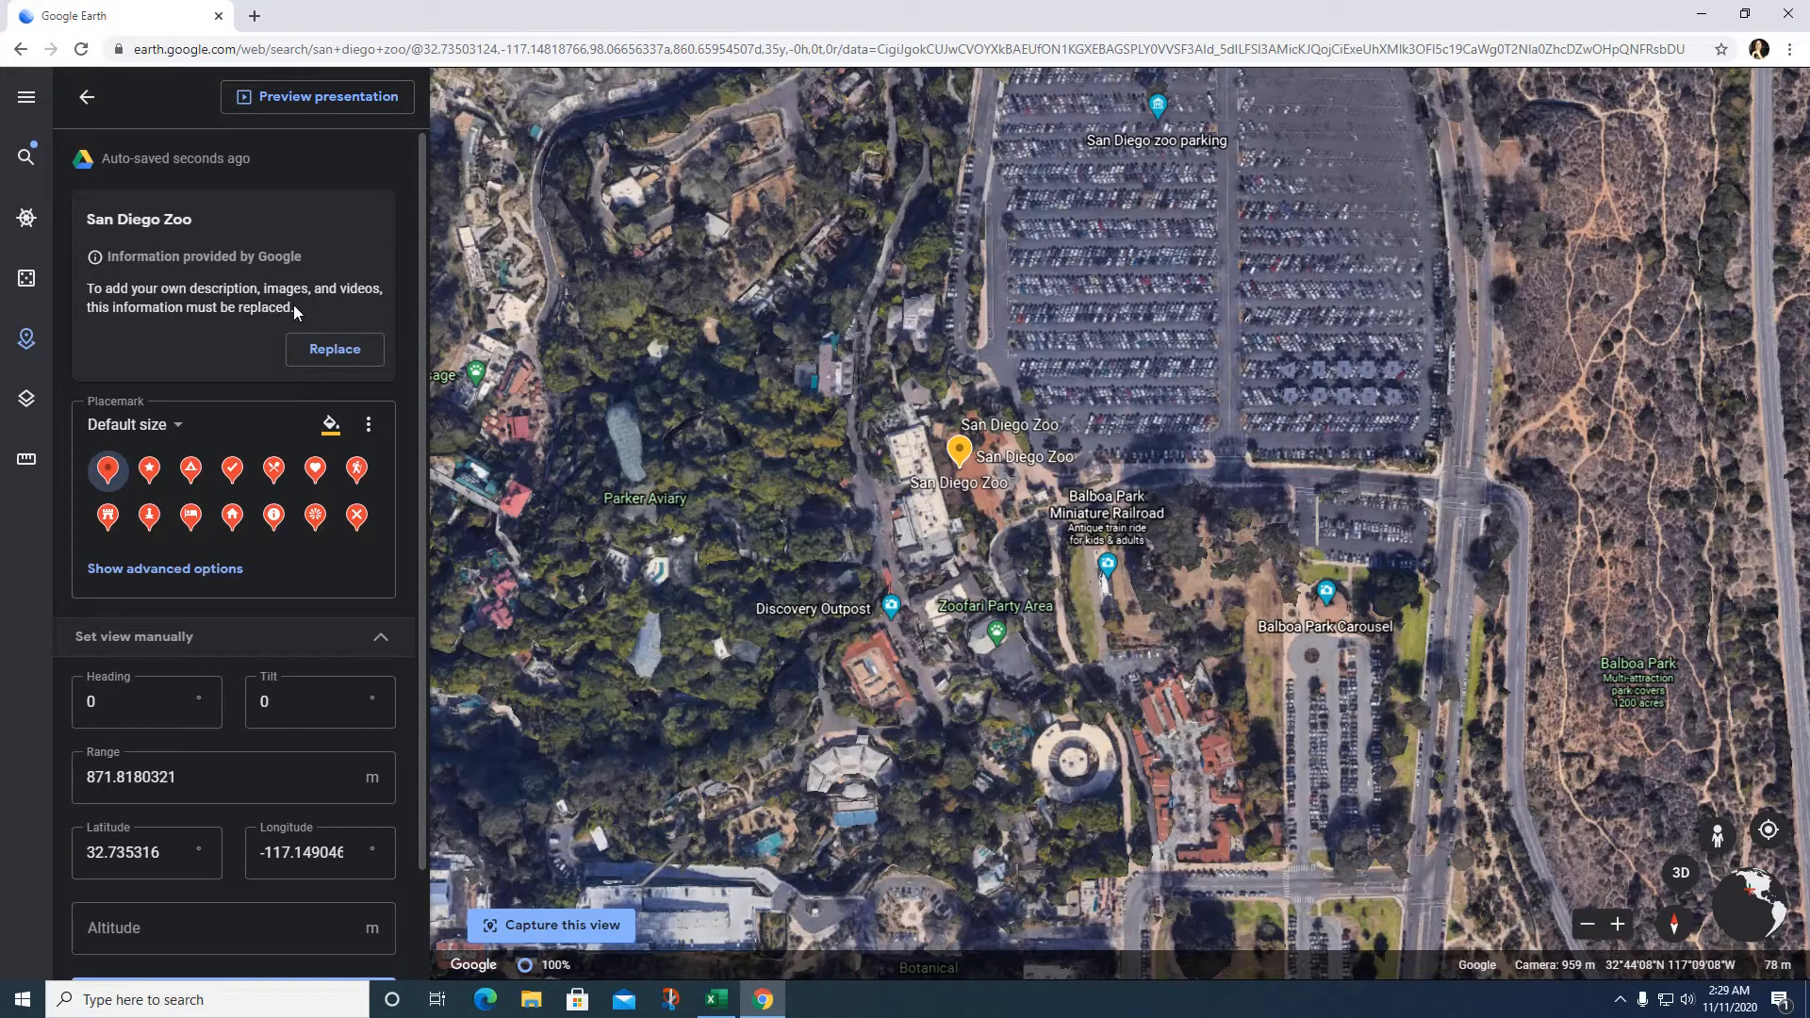
left_click(343, 353)
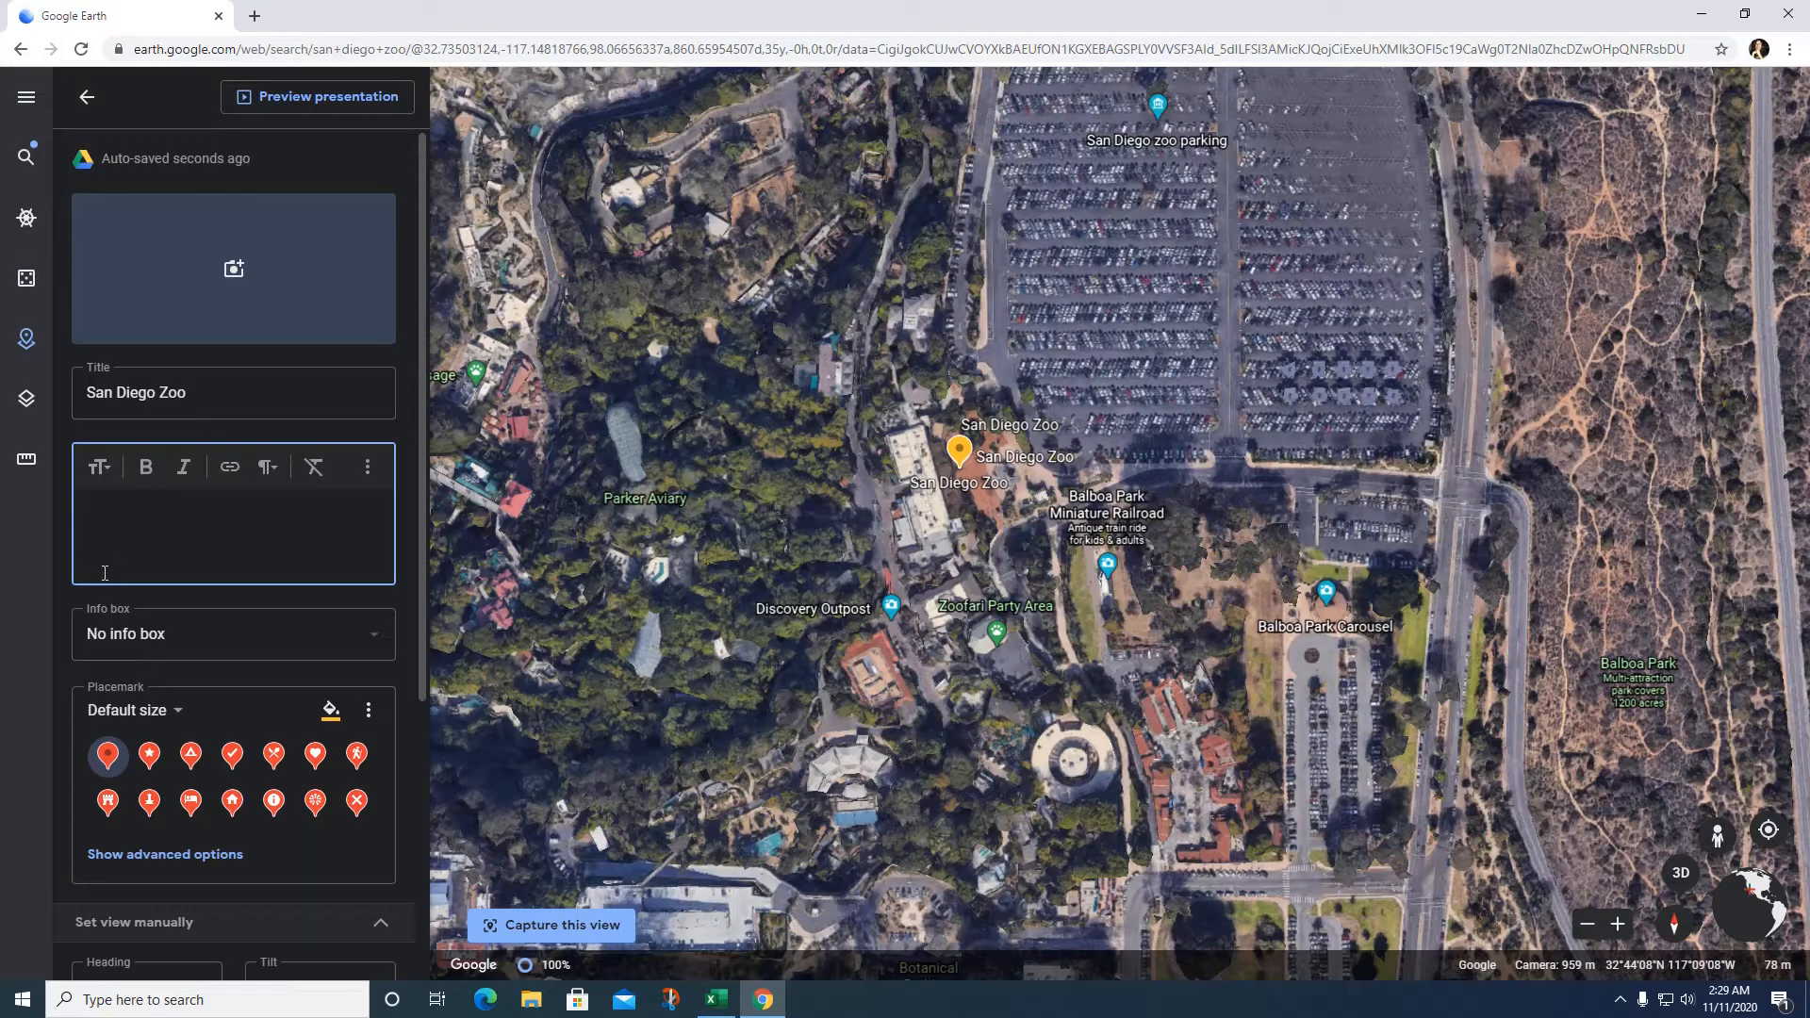
type("This will be the info about San Diego Zoo")
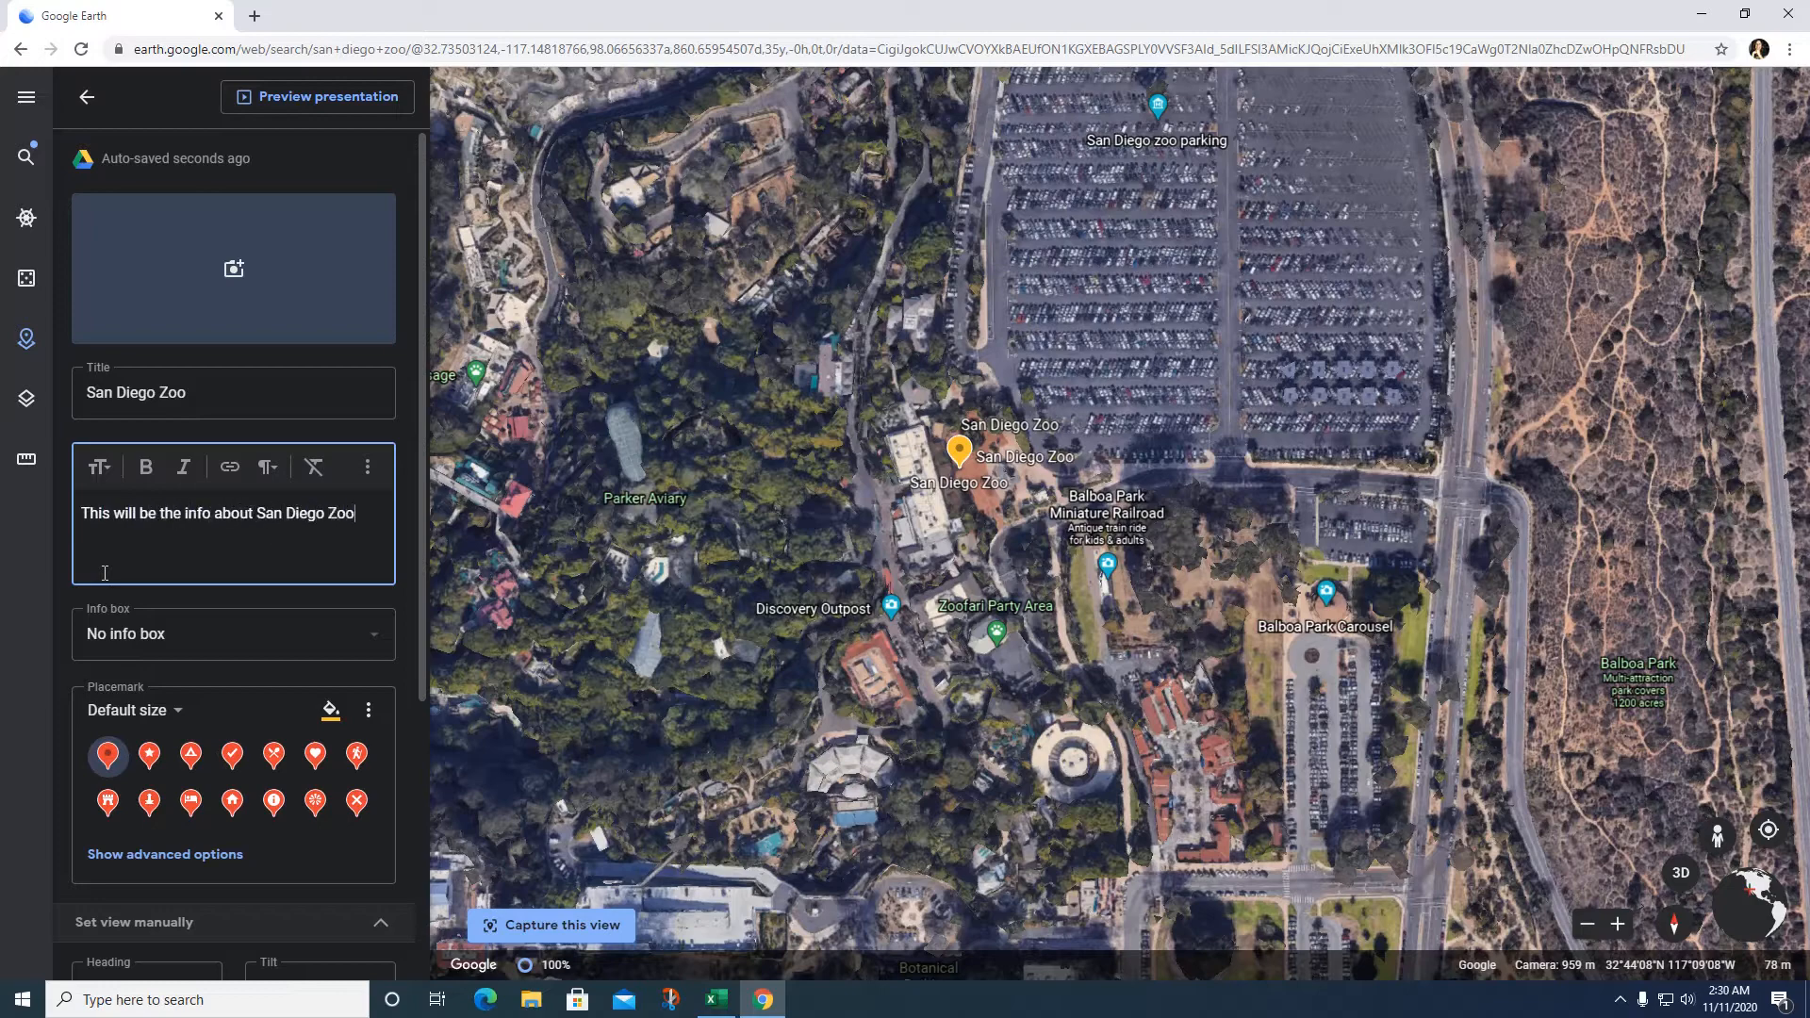
type(". Just ")
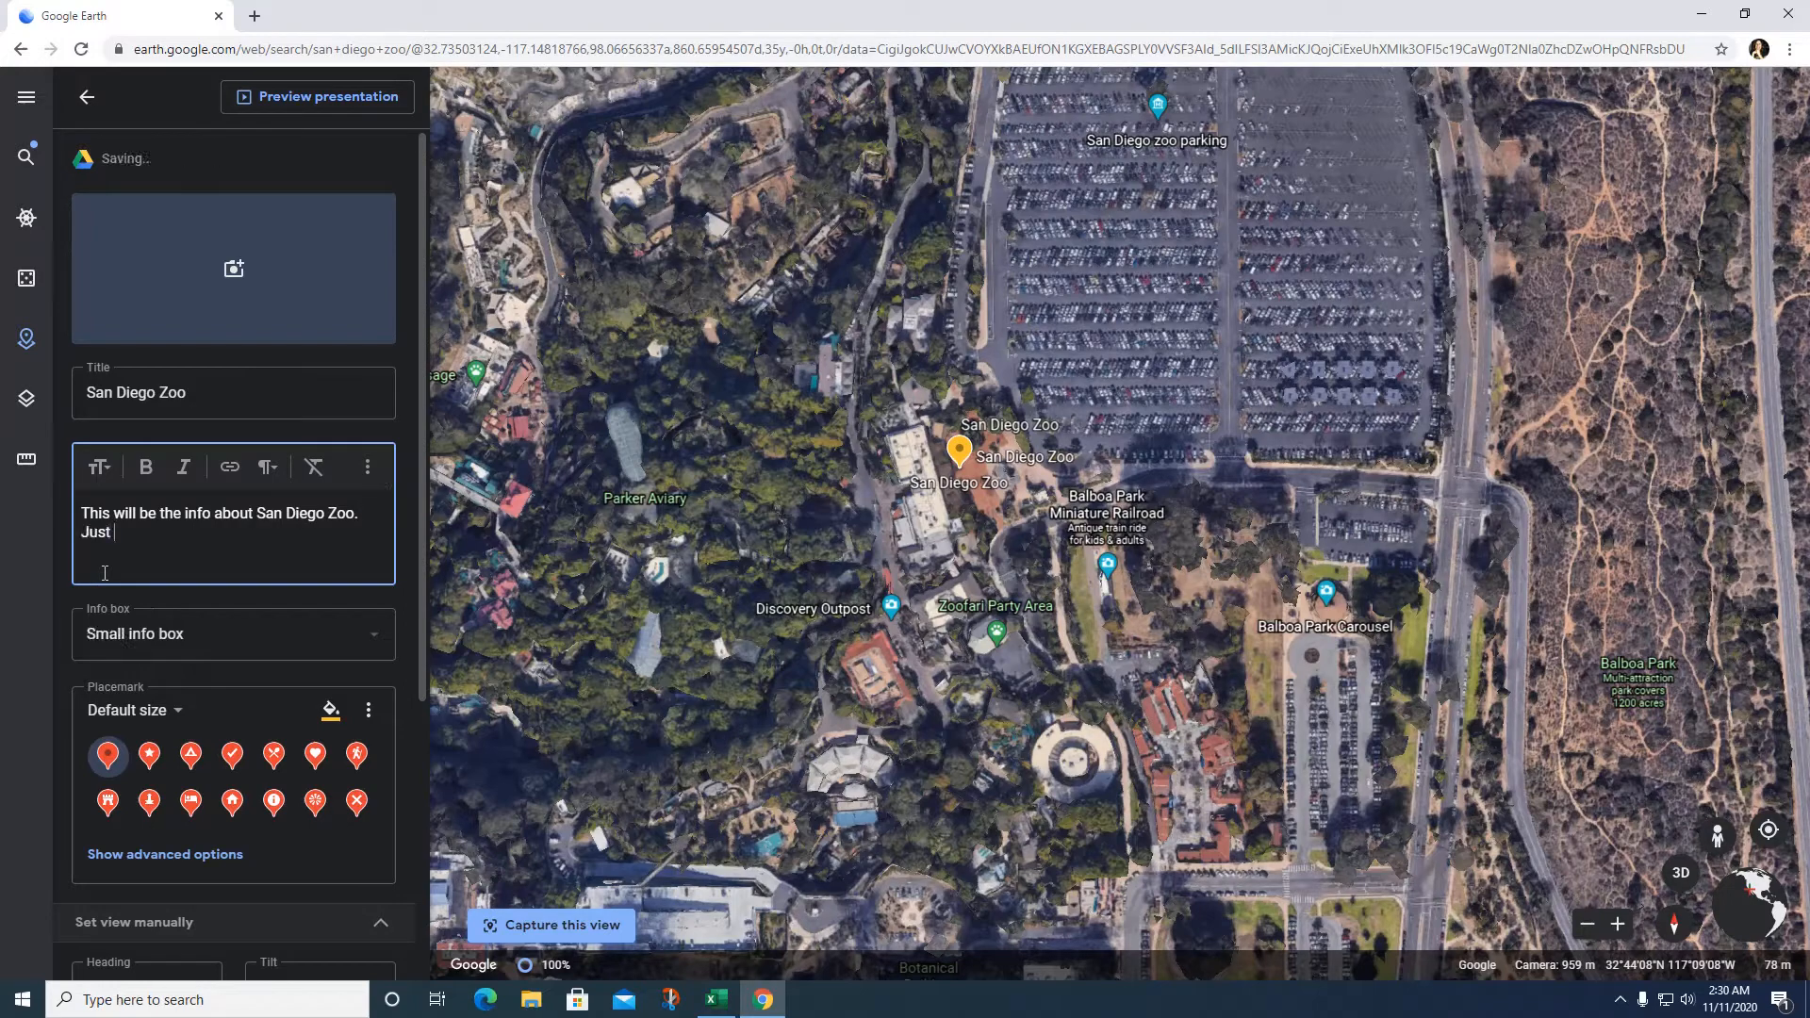
type("grab whatever ")
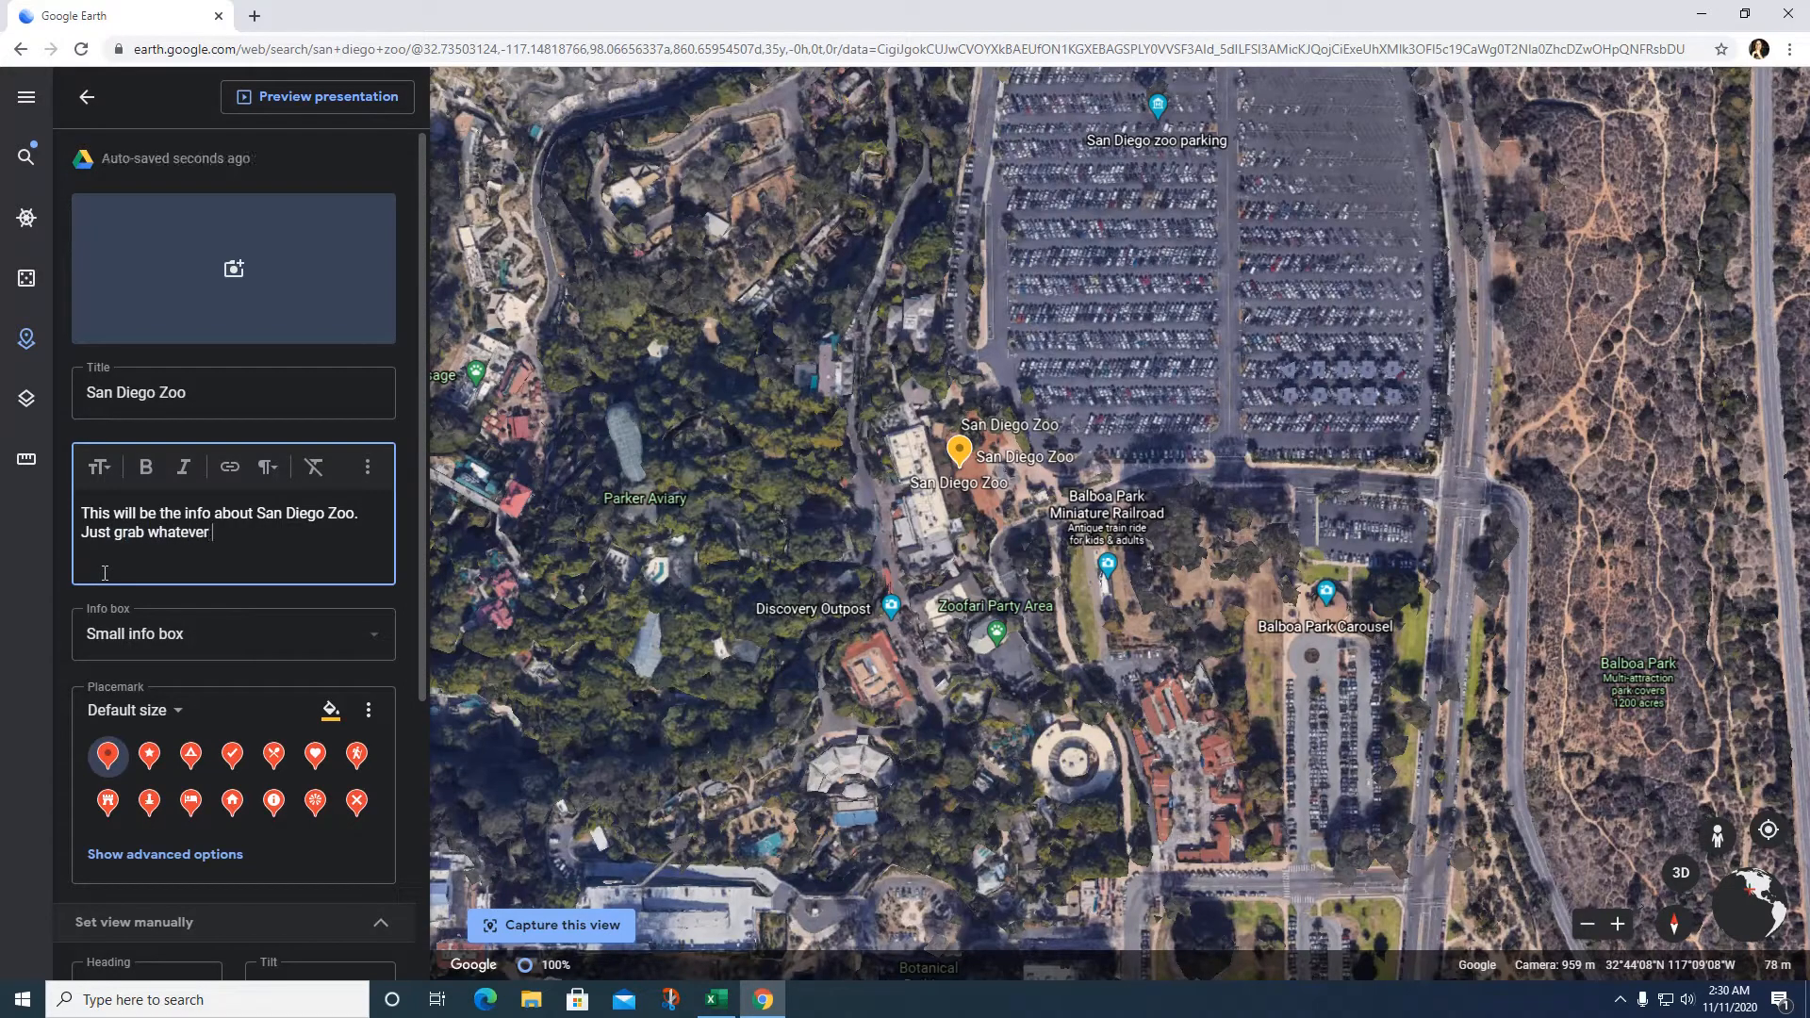
type("text and put it here.")
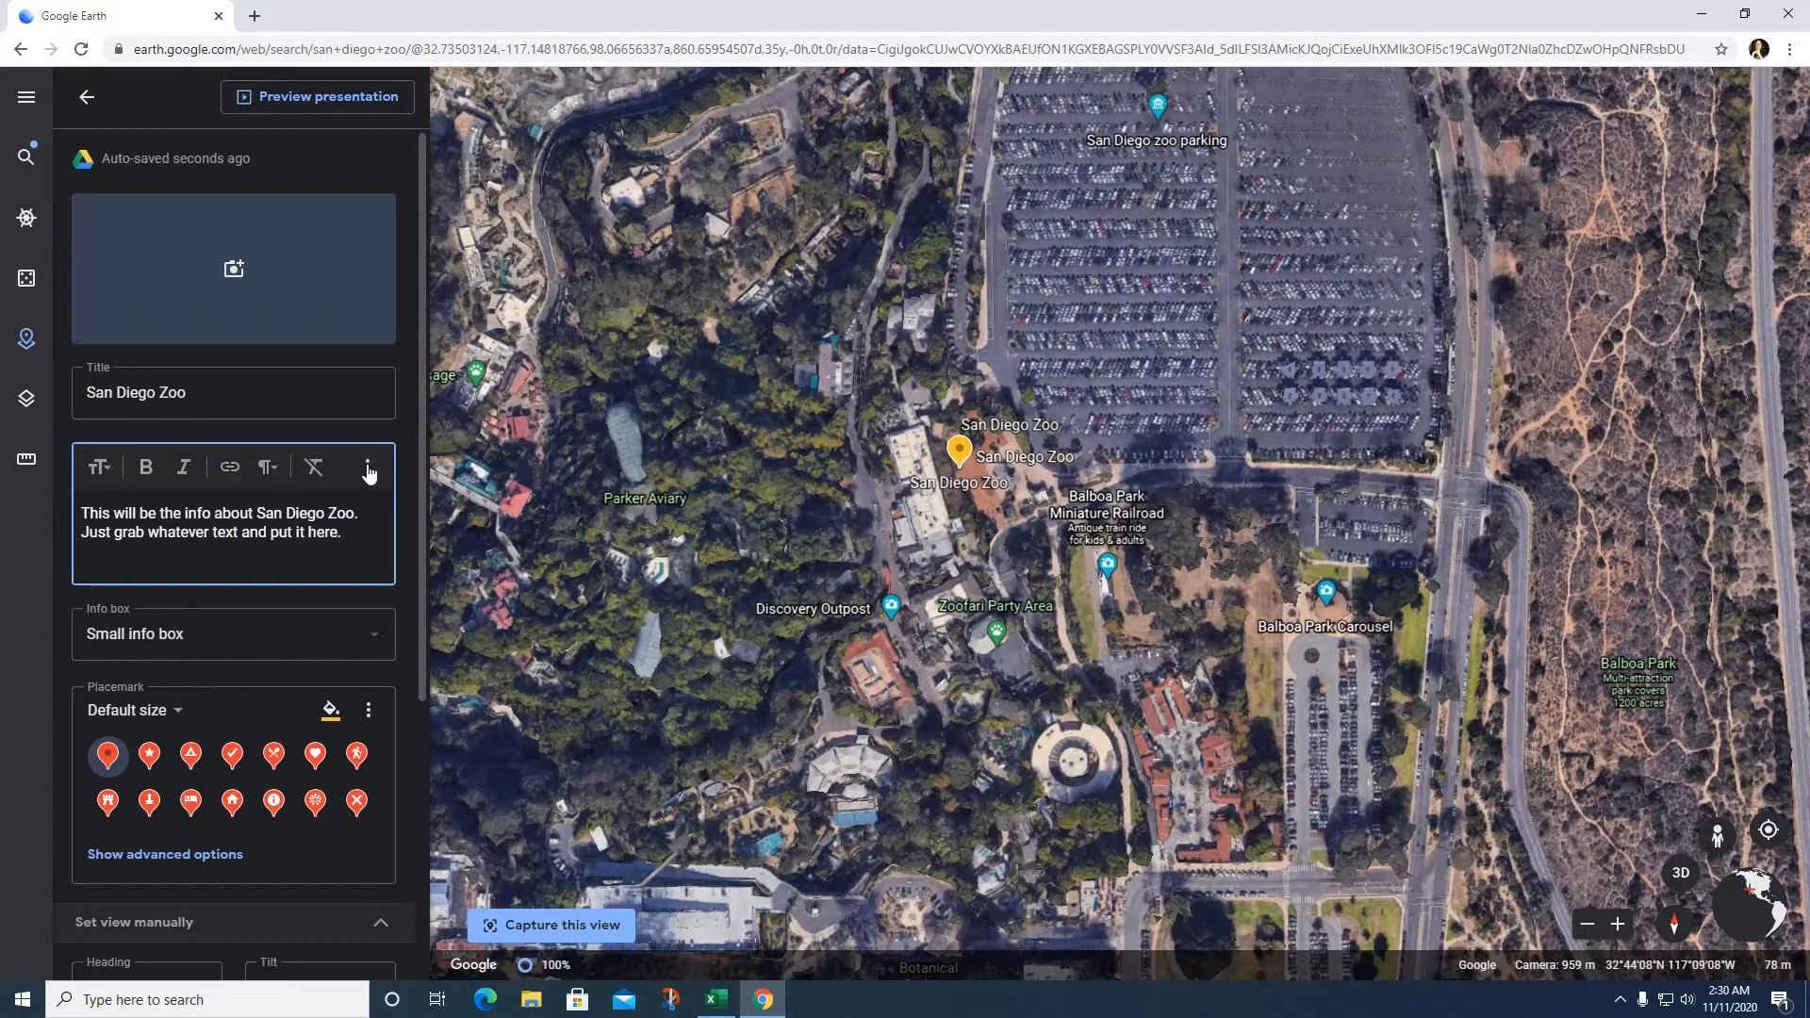
left_click(234, 269)
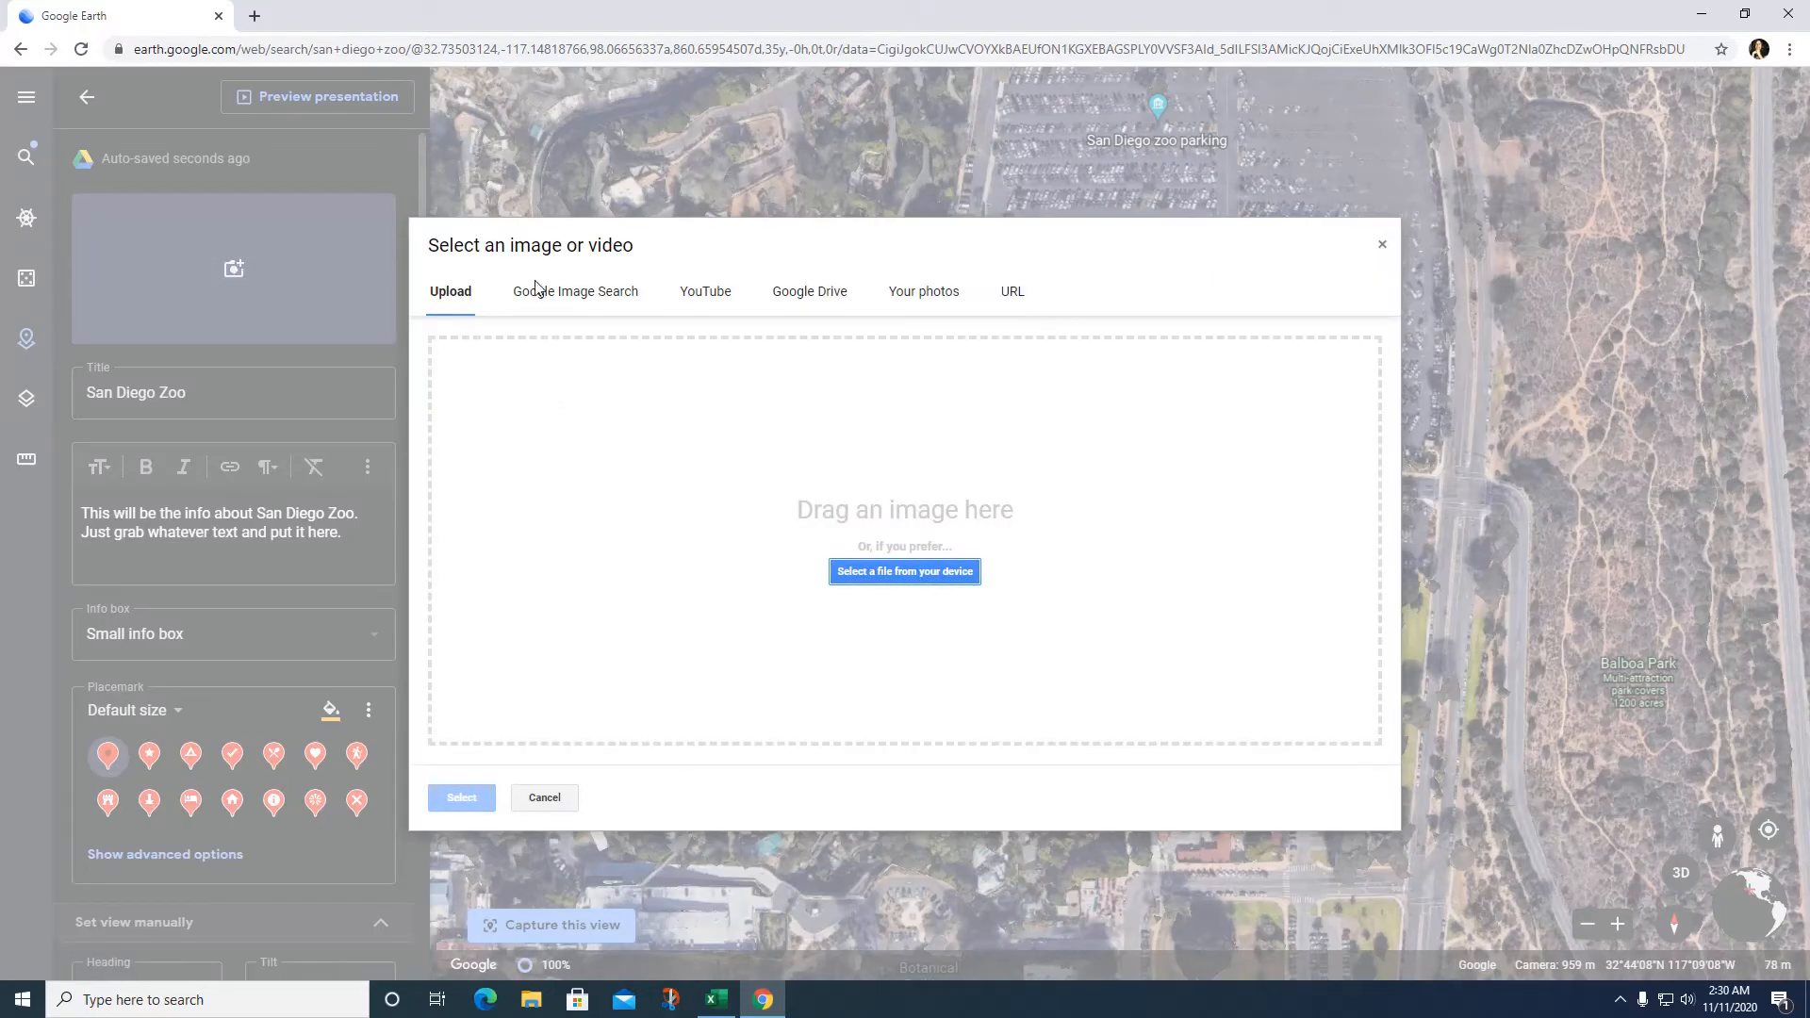
Step: Search Google images for San Diego Zoo and add the orangutan-and-child photo
left_click(585, 309)
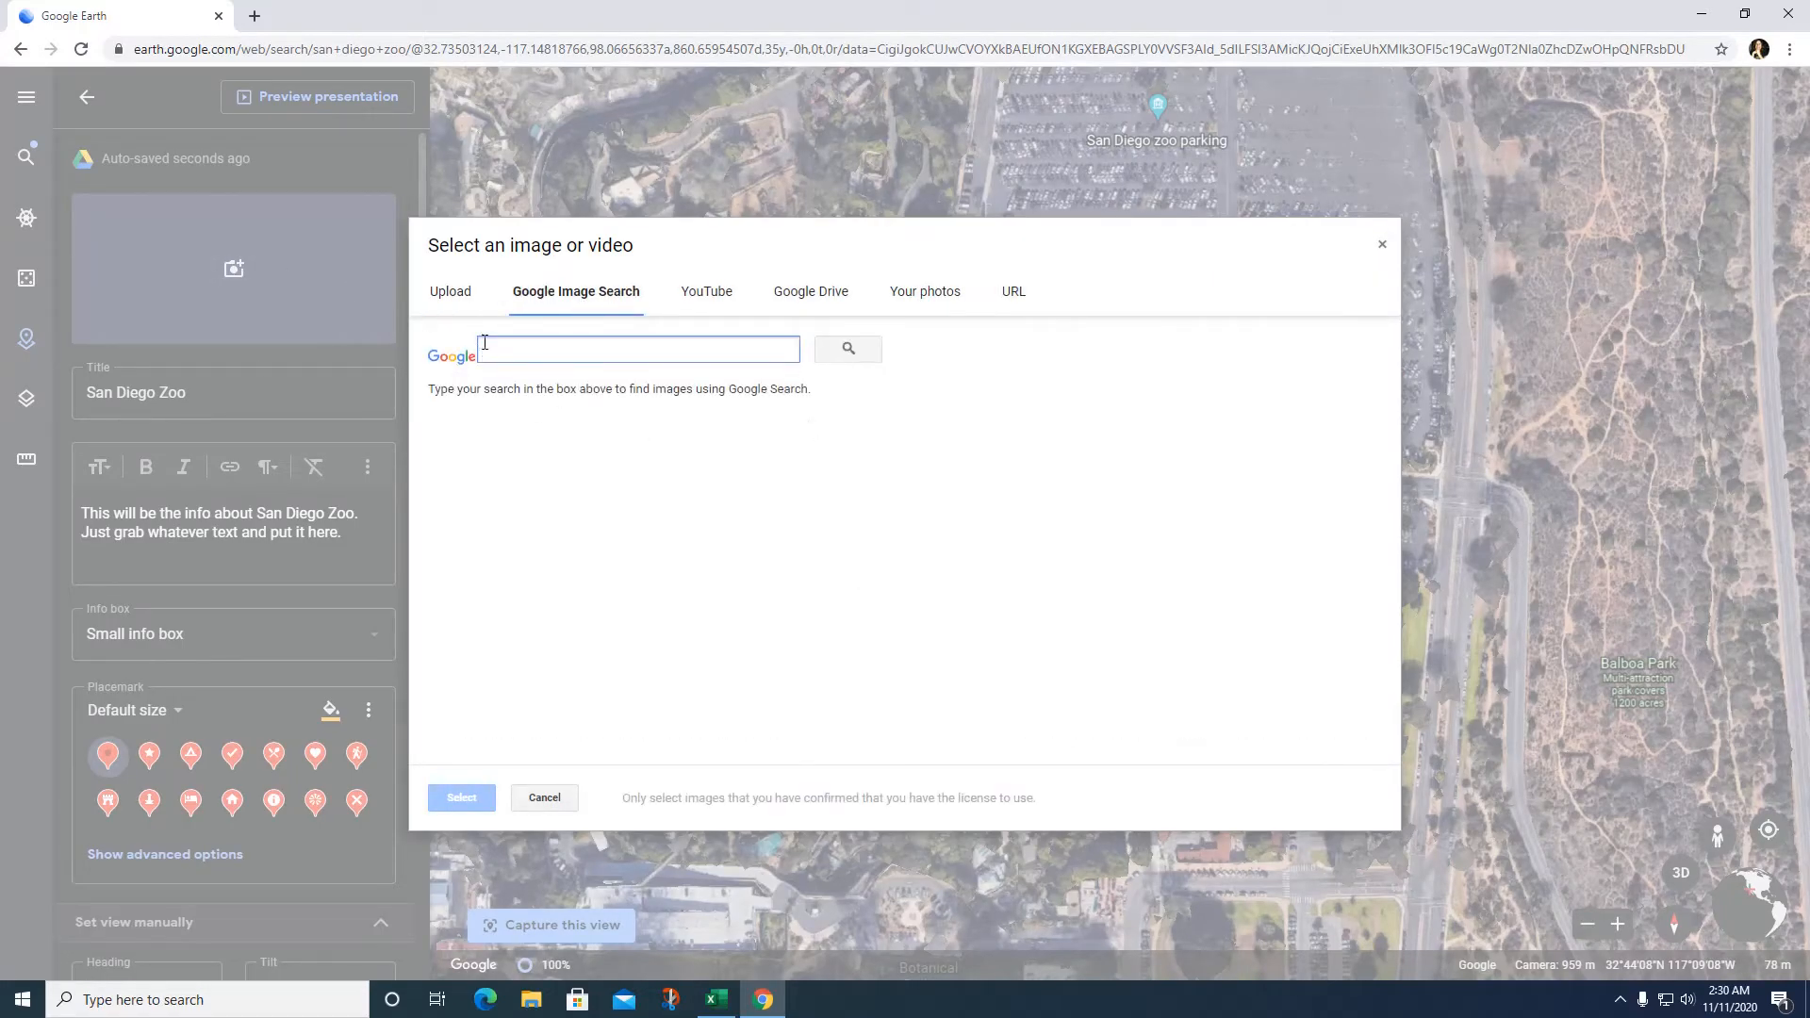
type("san diego zoo")
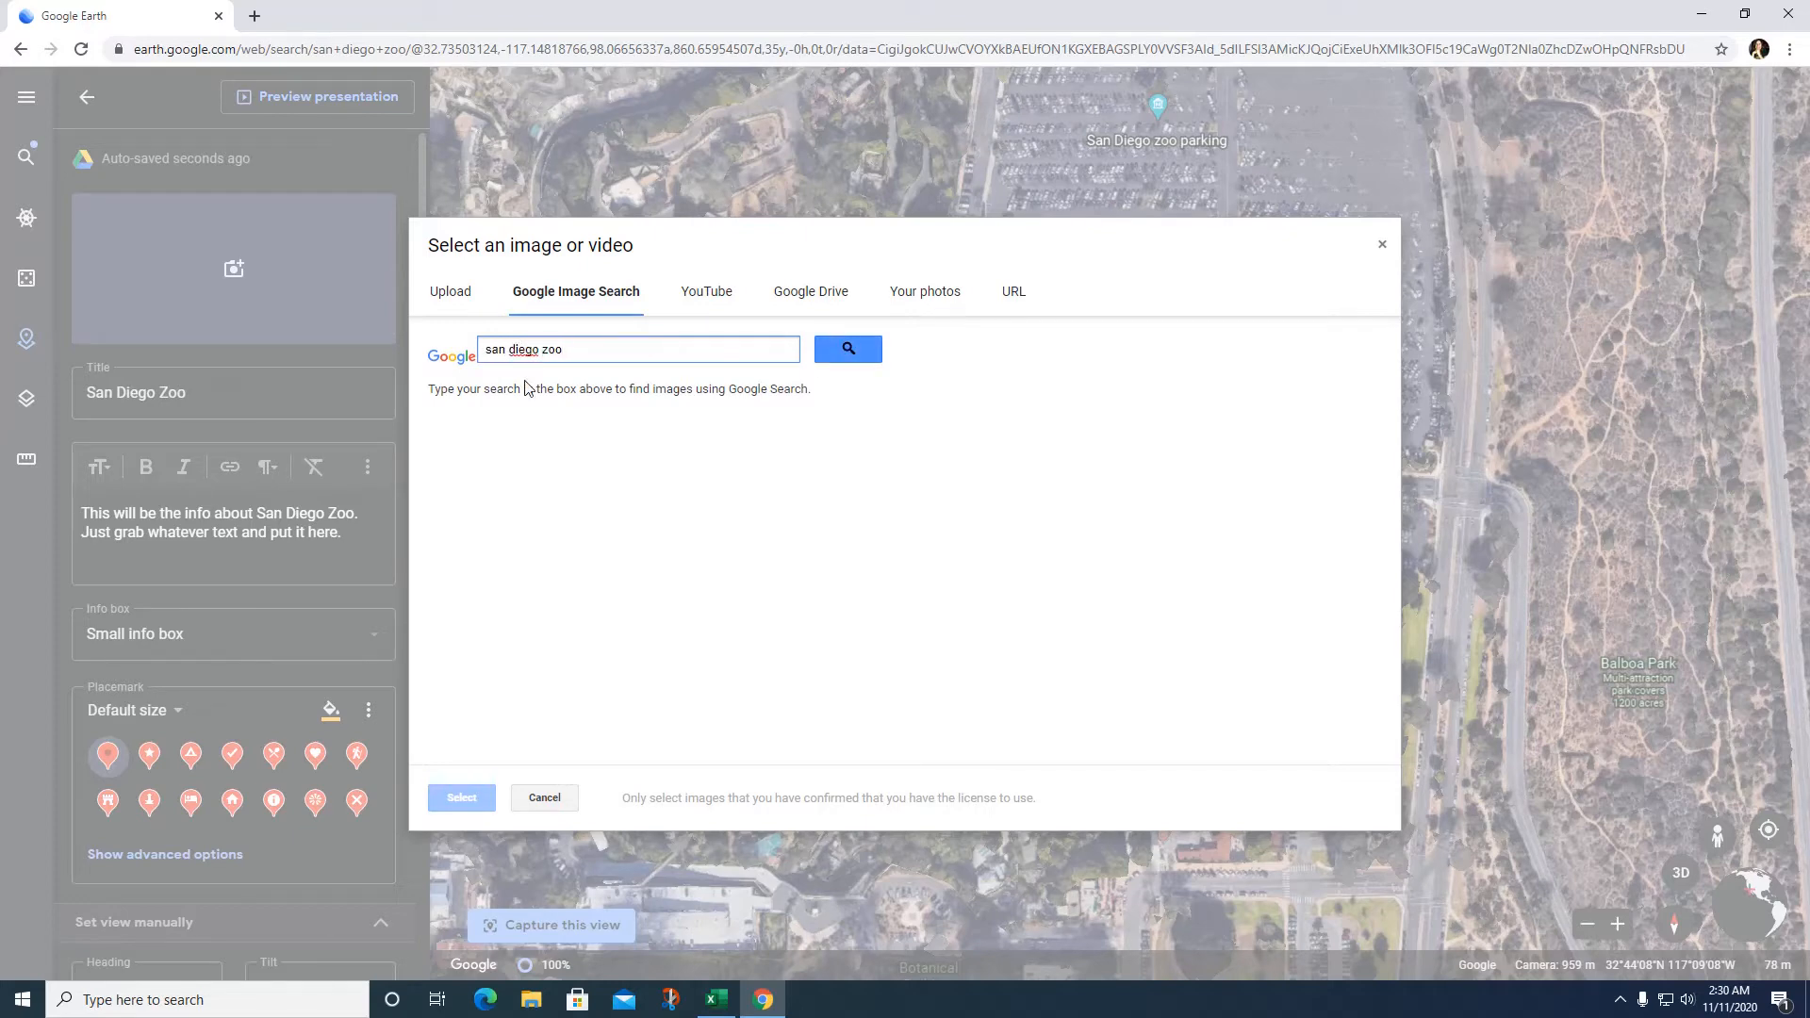
key("Return")
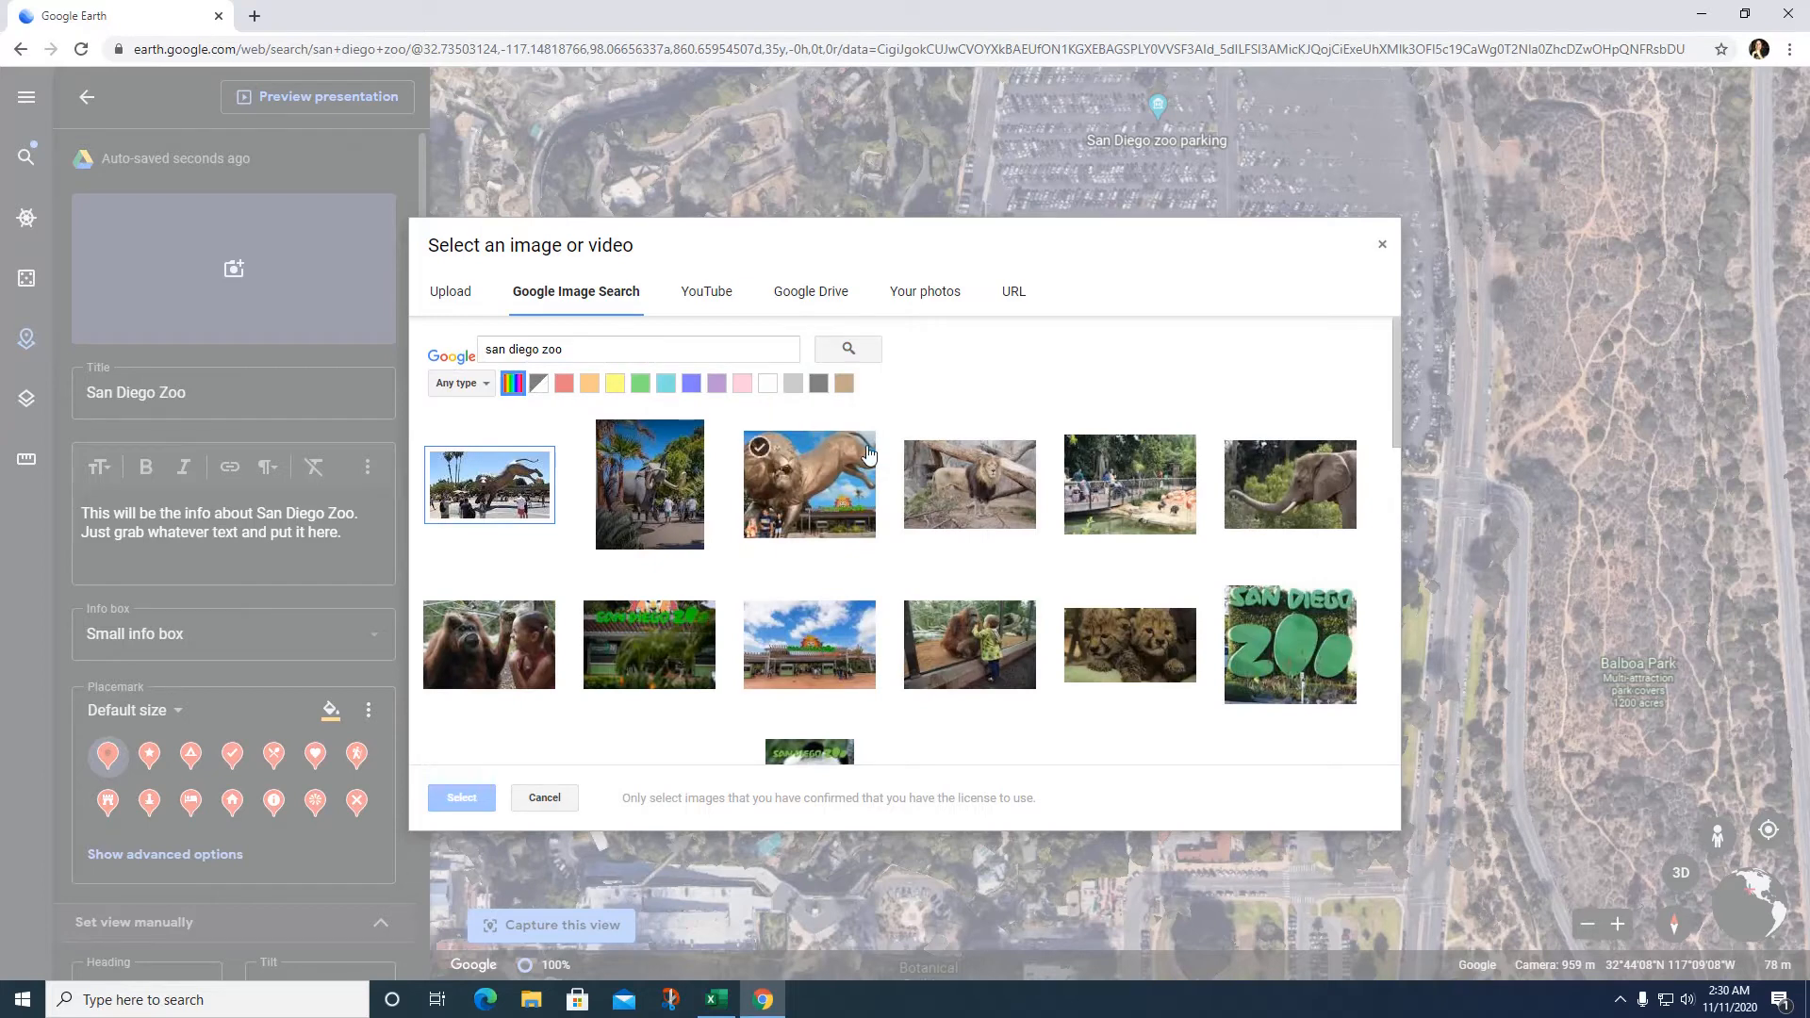
left_click(488, 486)
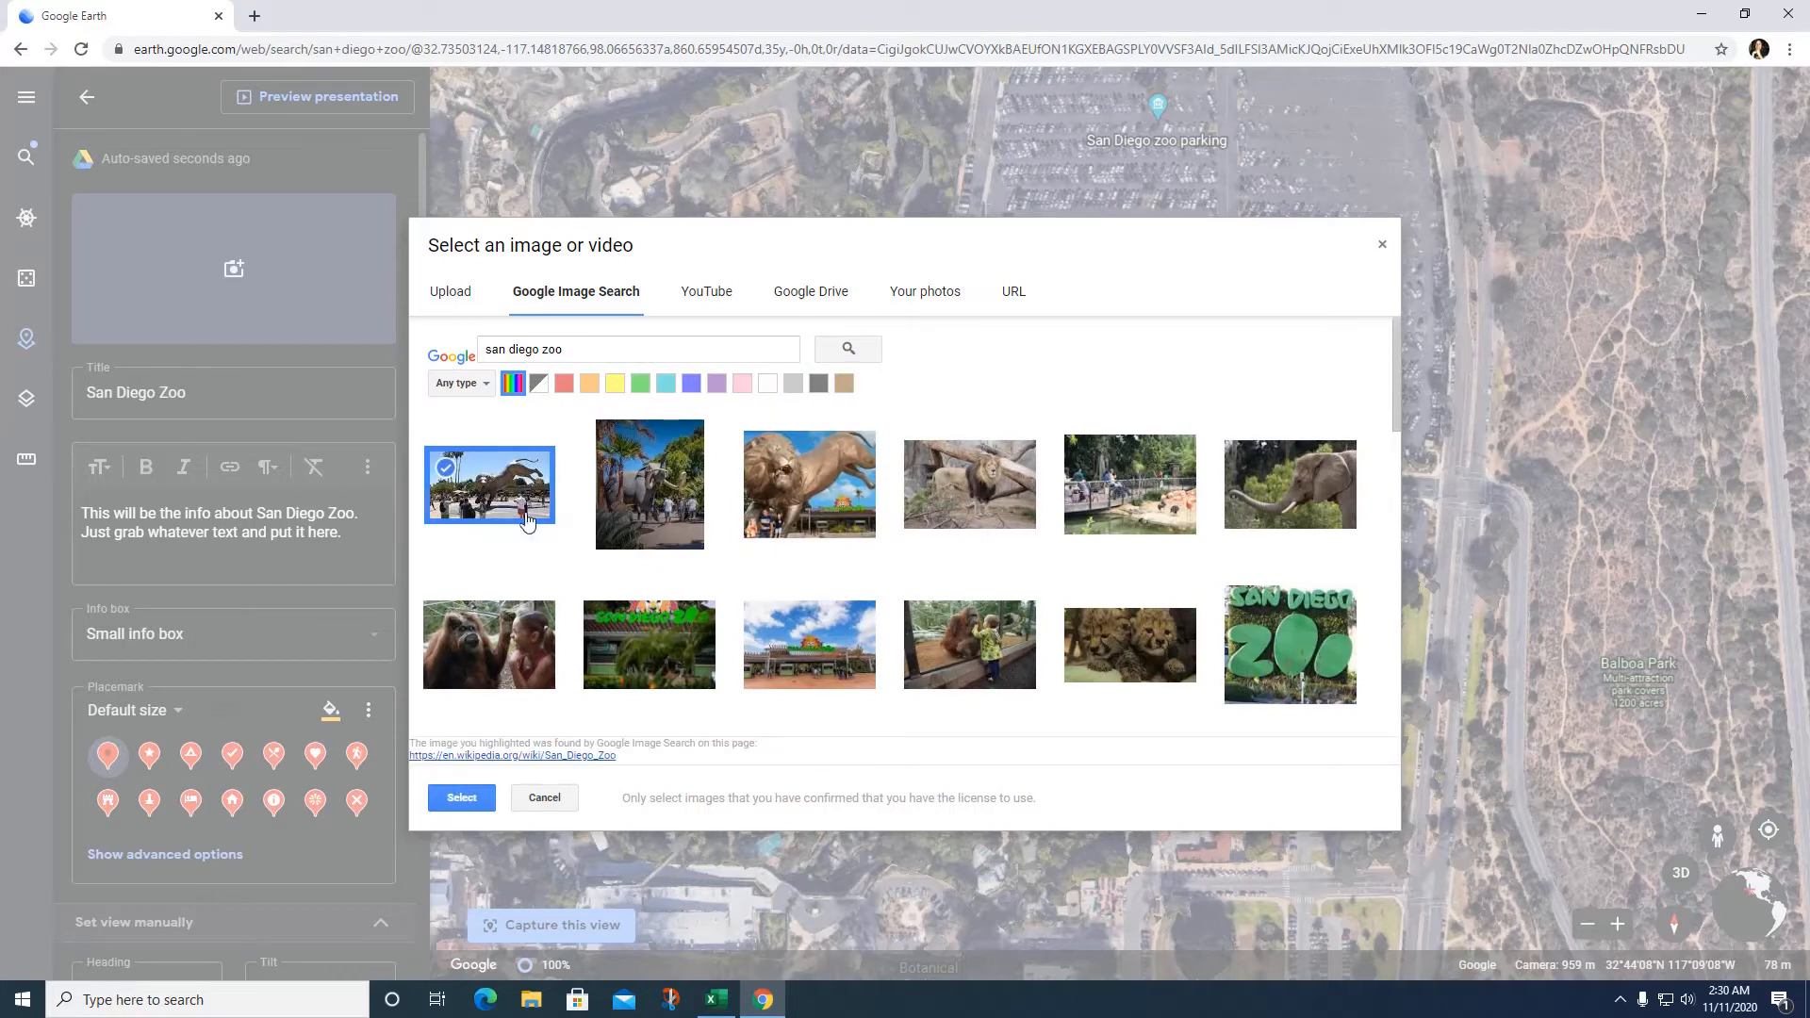
left_click(1323, 662)
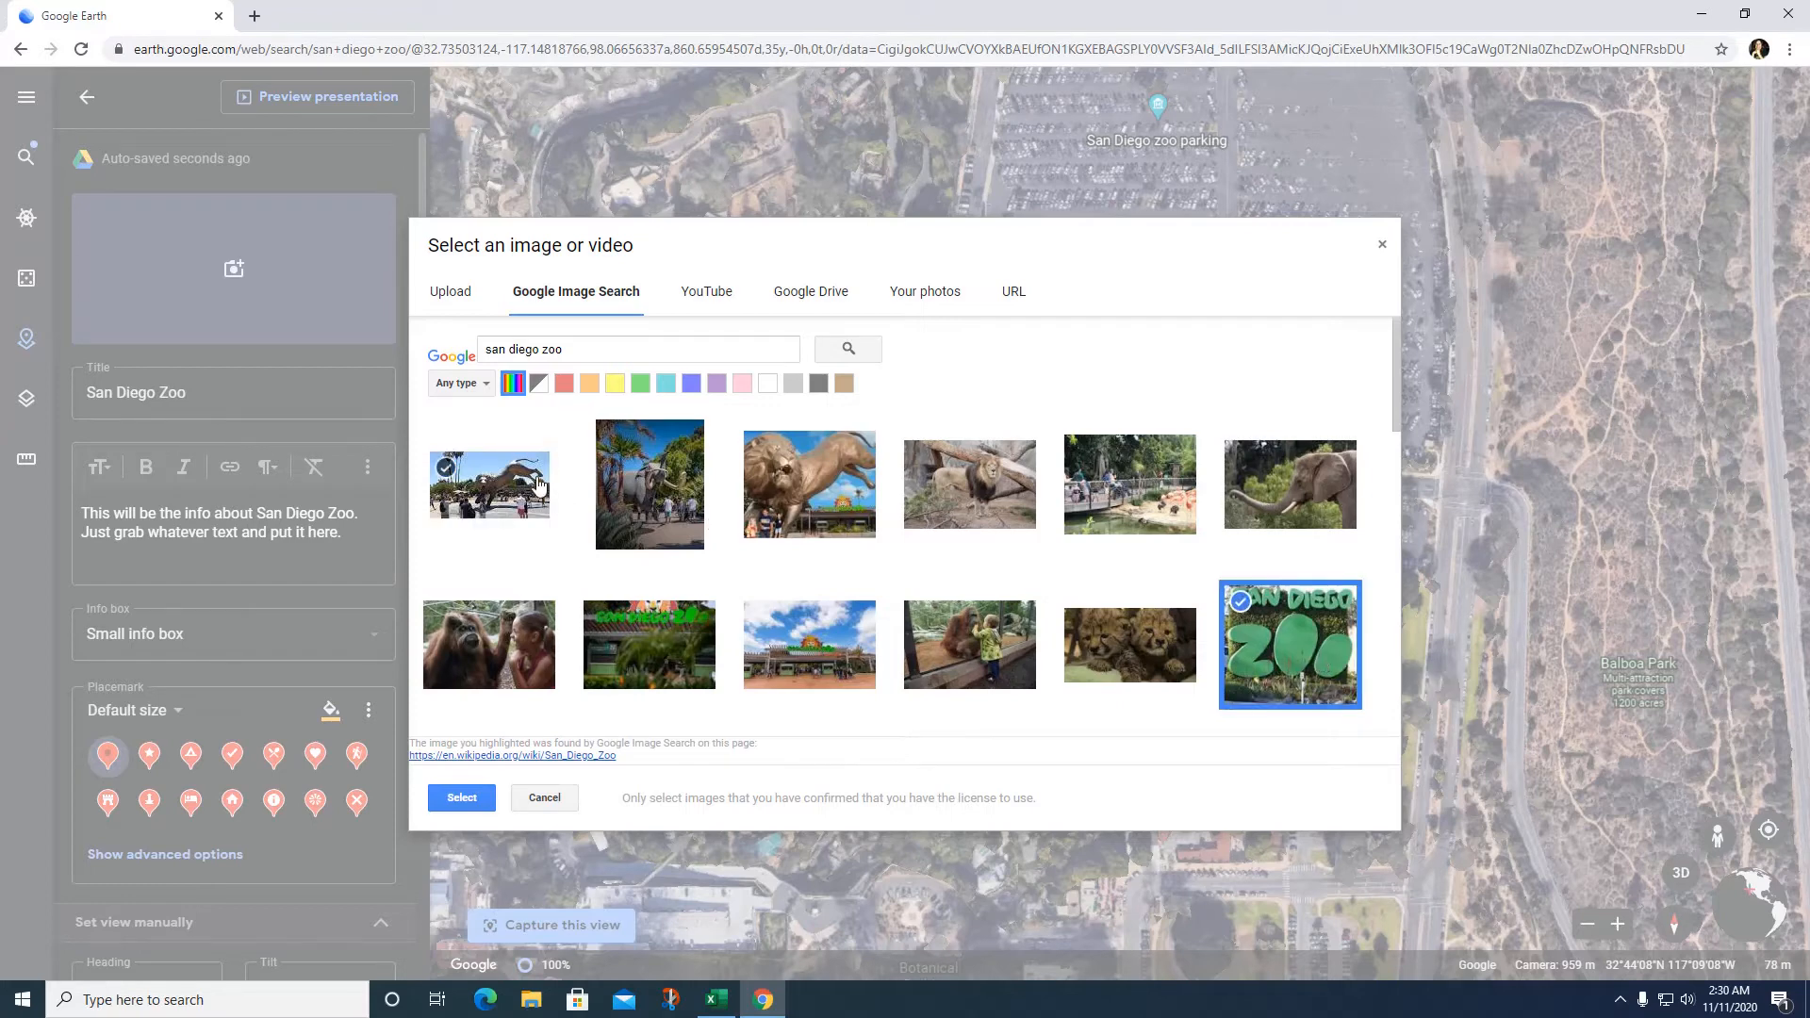
left_click(988, 636)
left_click(469, 798)
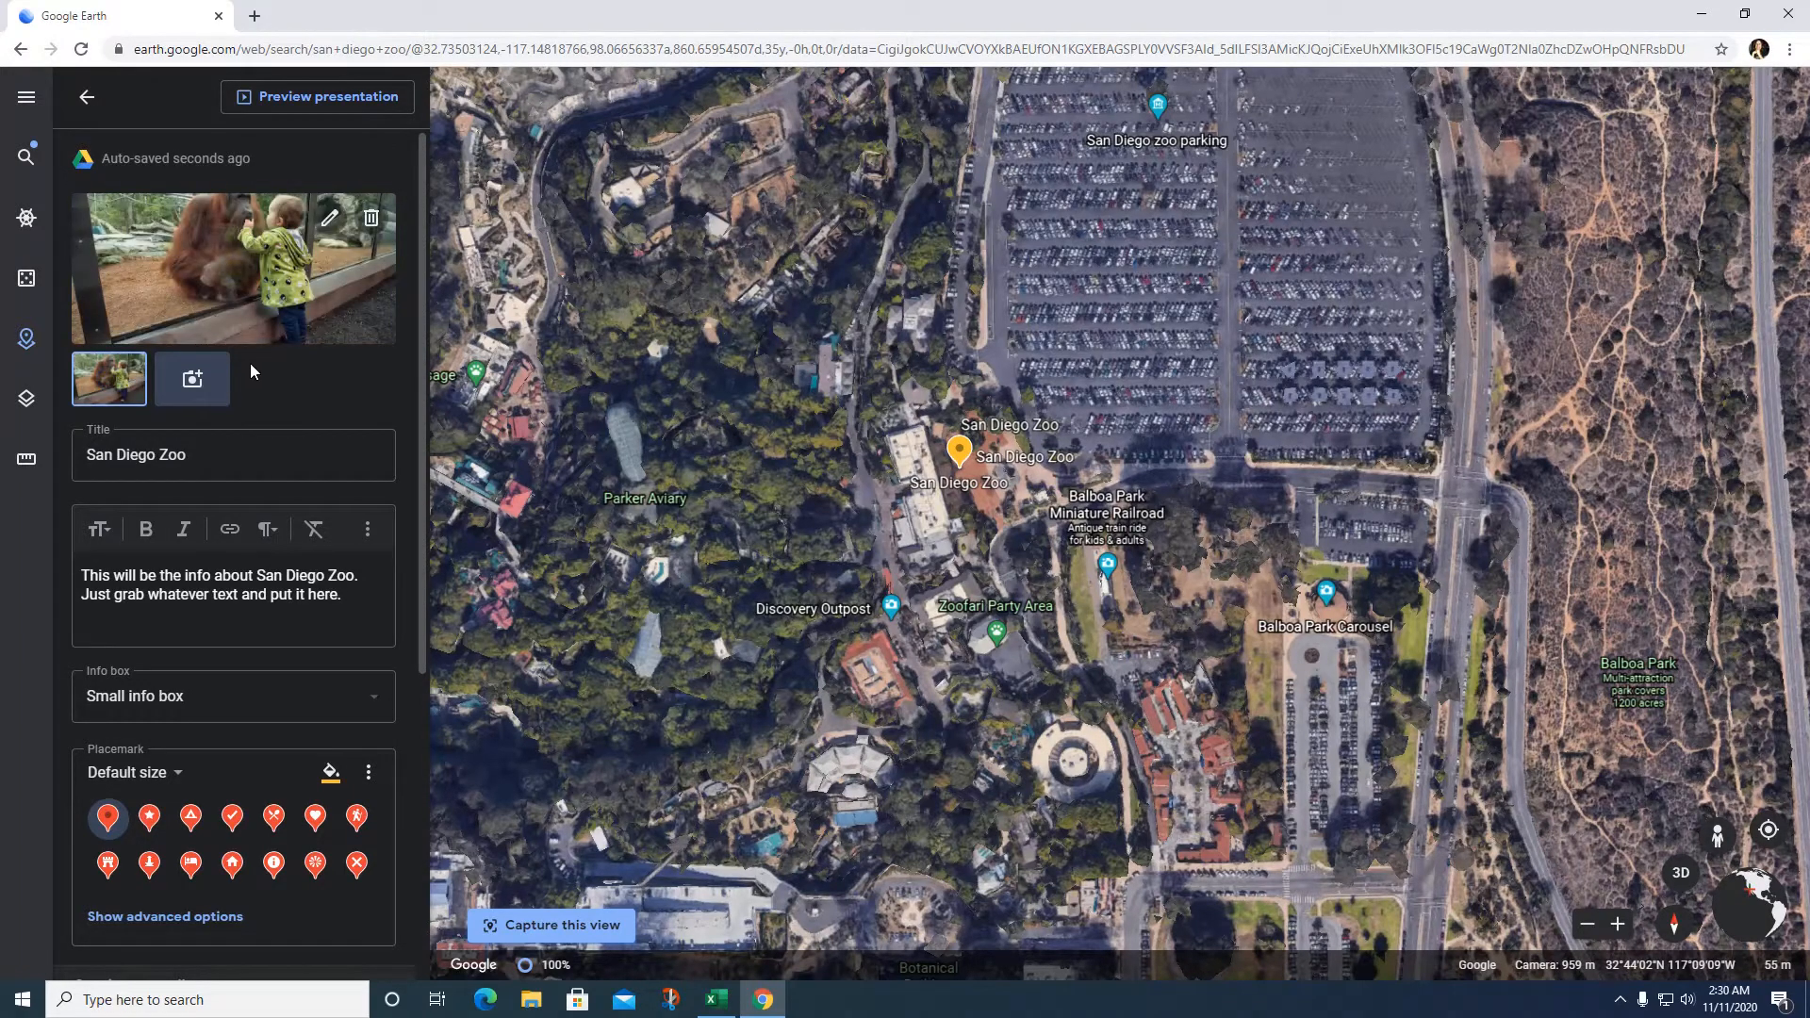
Step: Add the panda photo and the zoo entrance building photo as further images
left_click(192, 379)
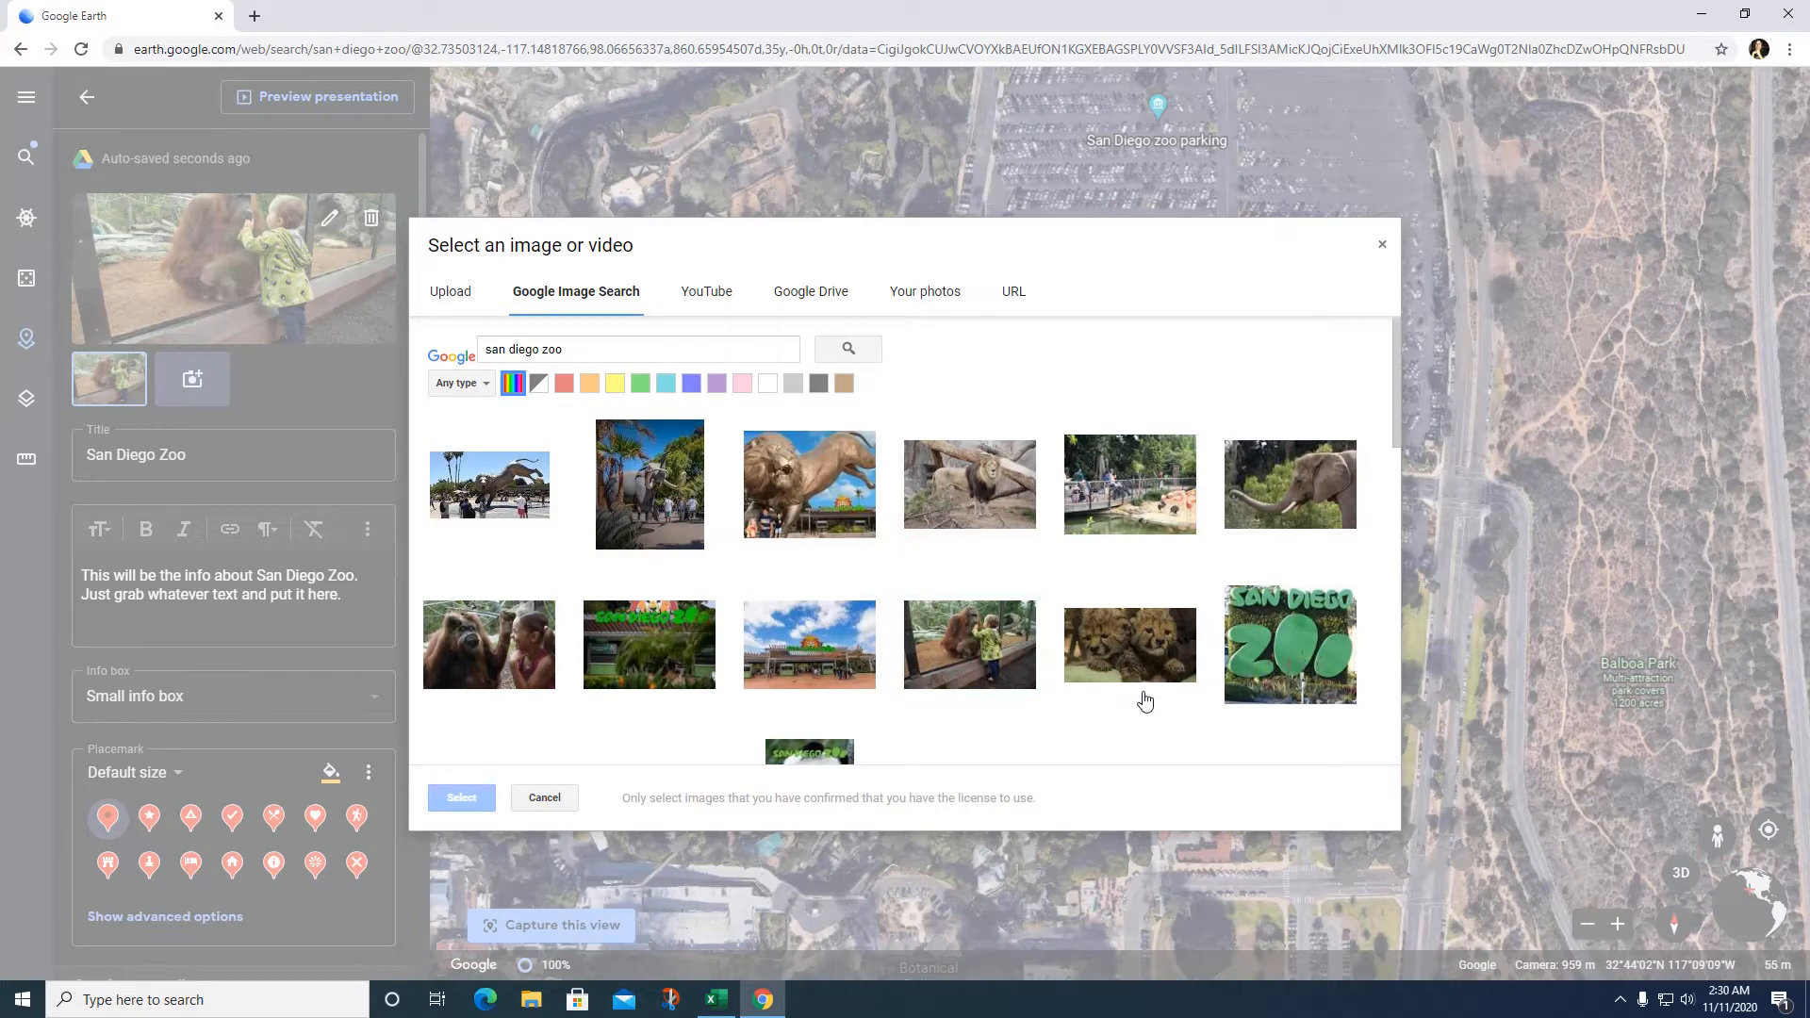
scroll(1143, 699, "down", 3)
left_click(809, 522)
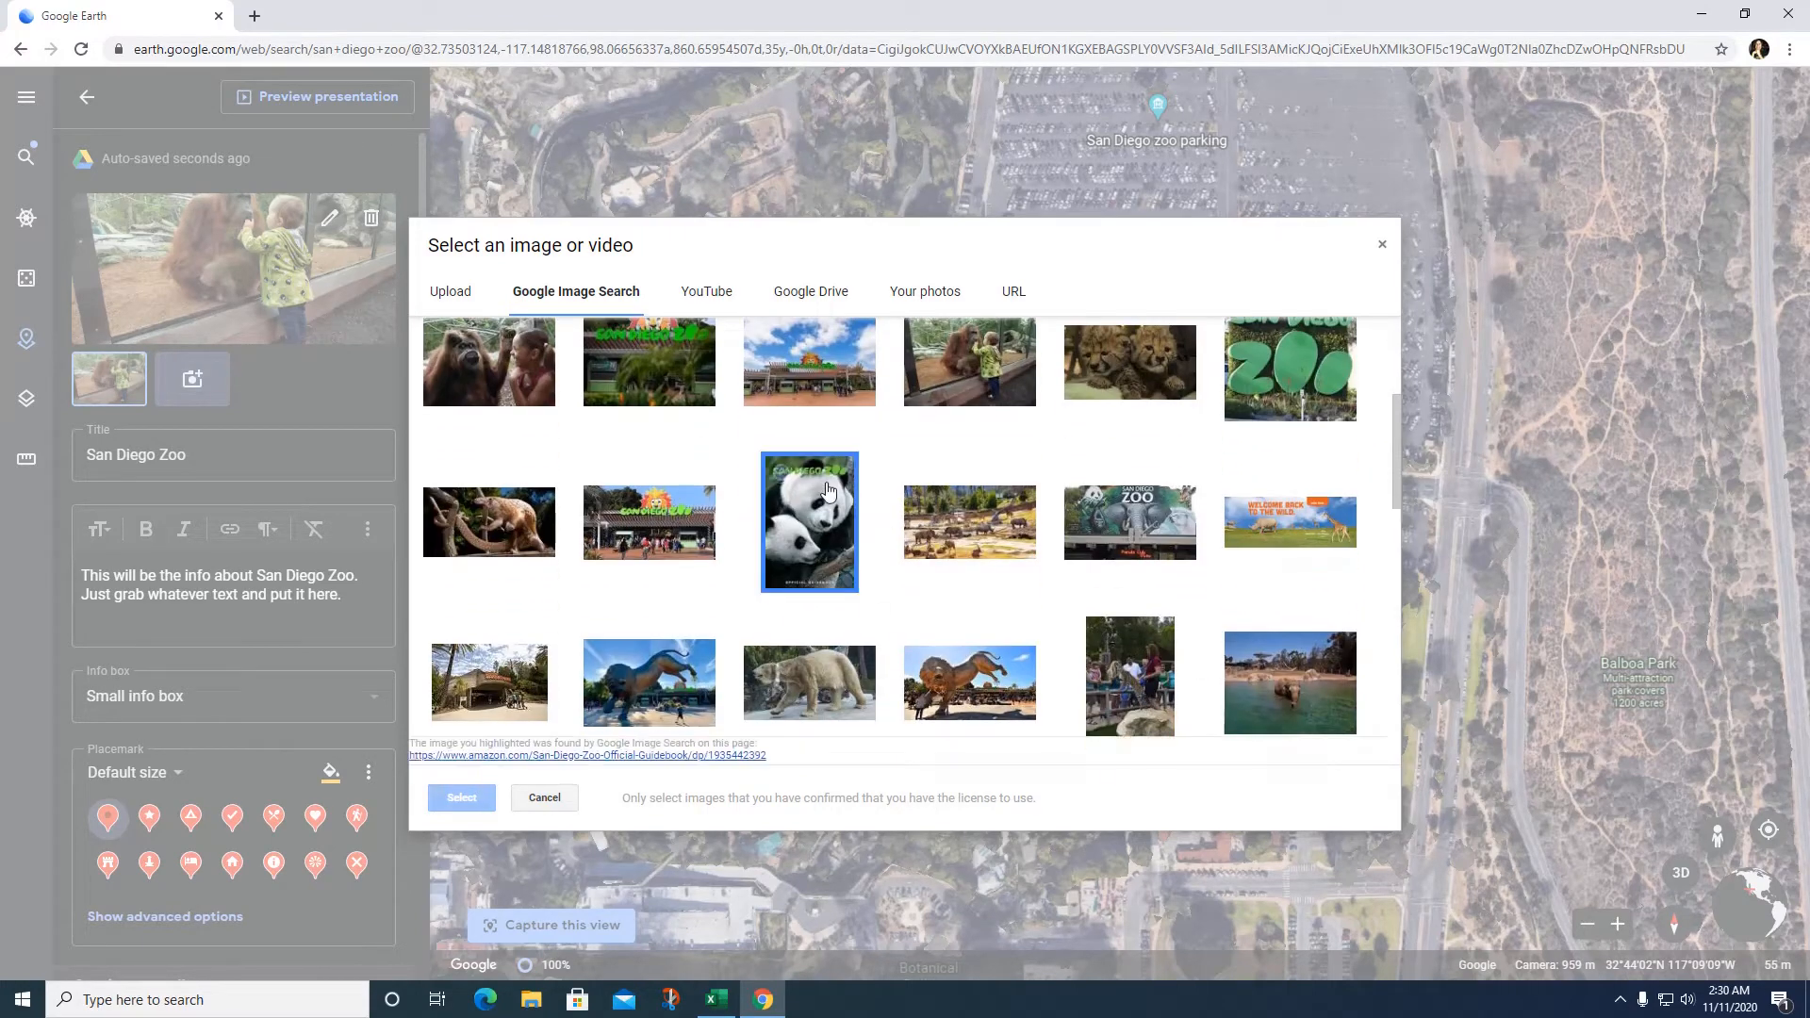
left_click(436, 798)
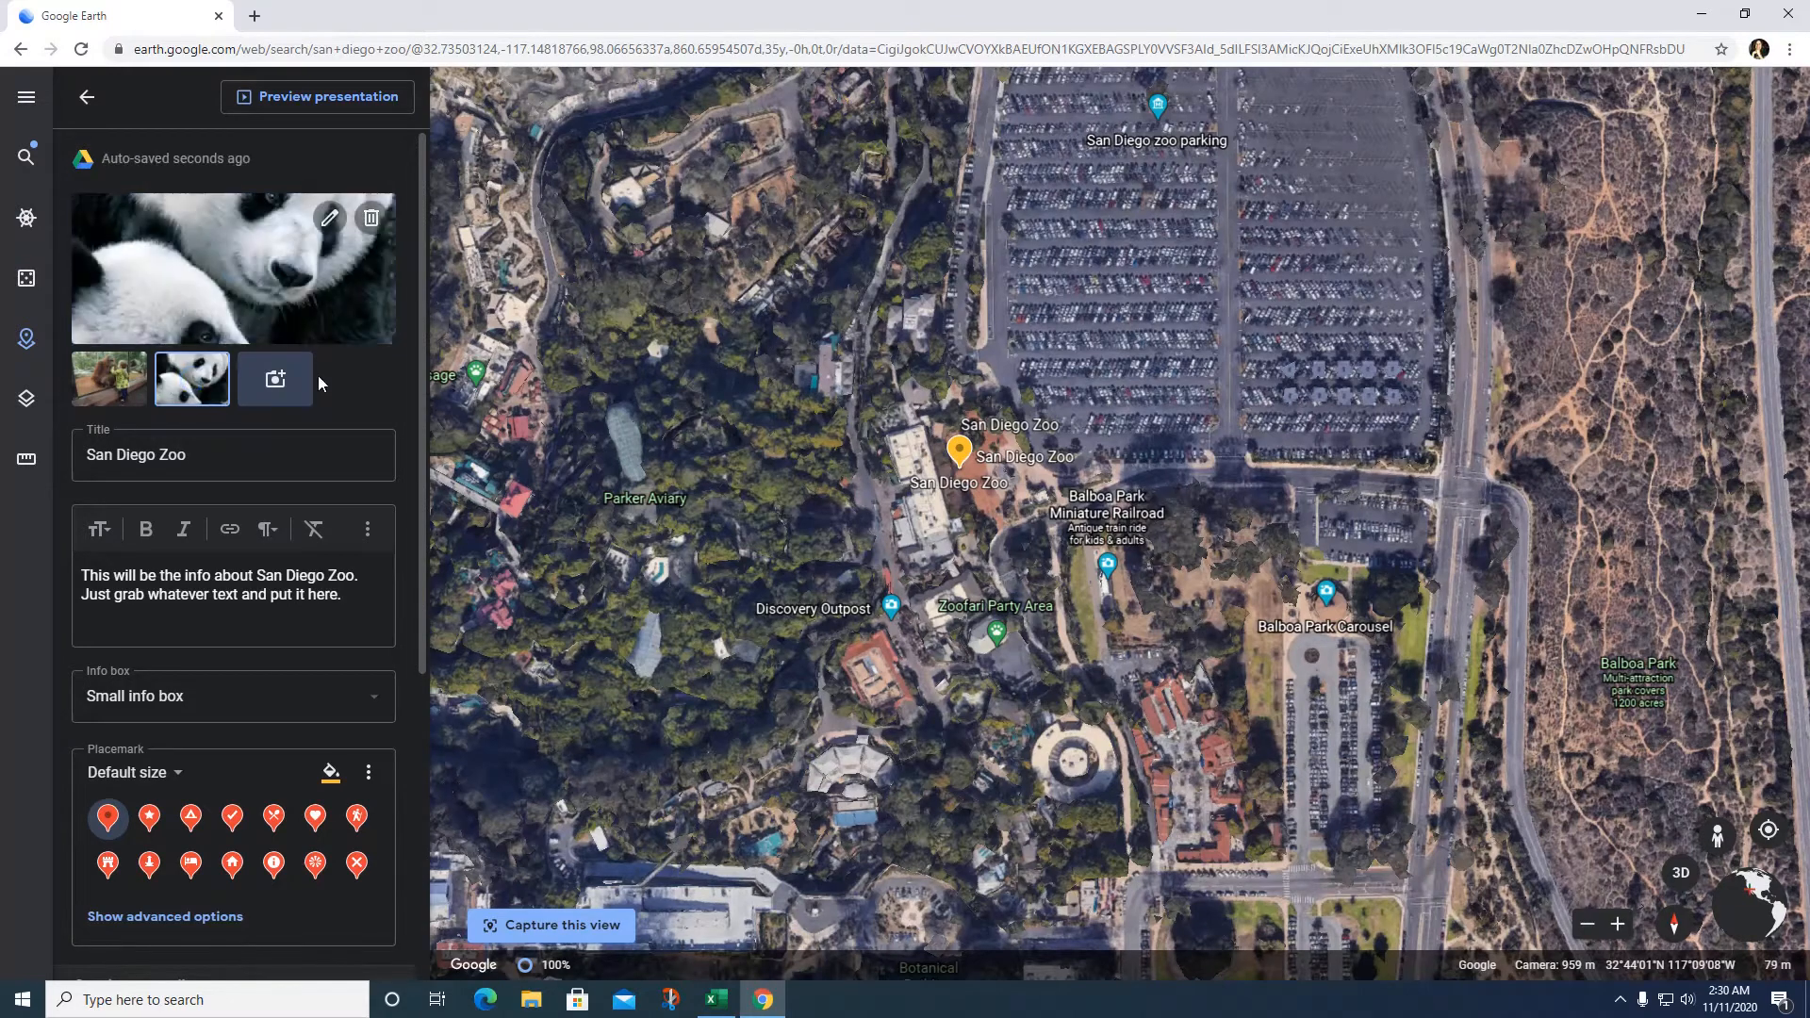
left_click(294, 387)
scroll(1146, 613, "down", 3)
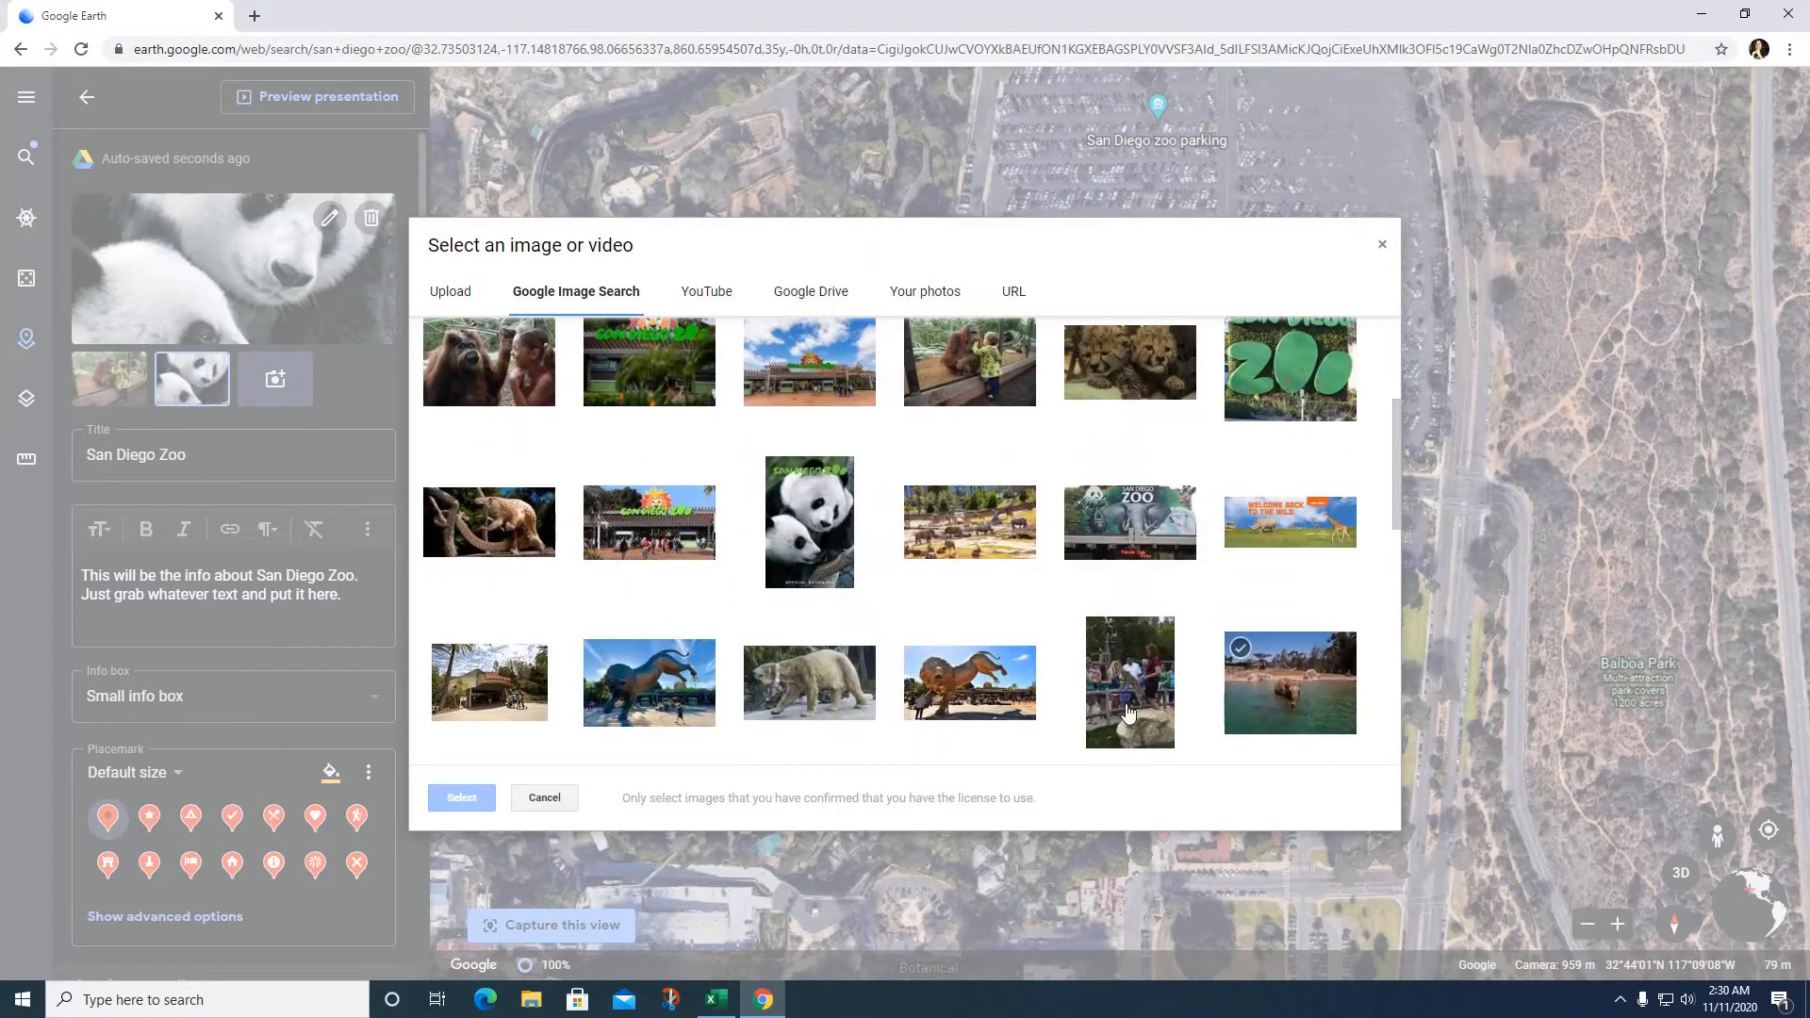
scroll(806, 760, "down", 2)
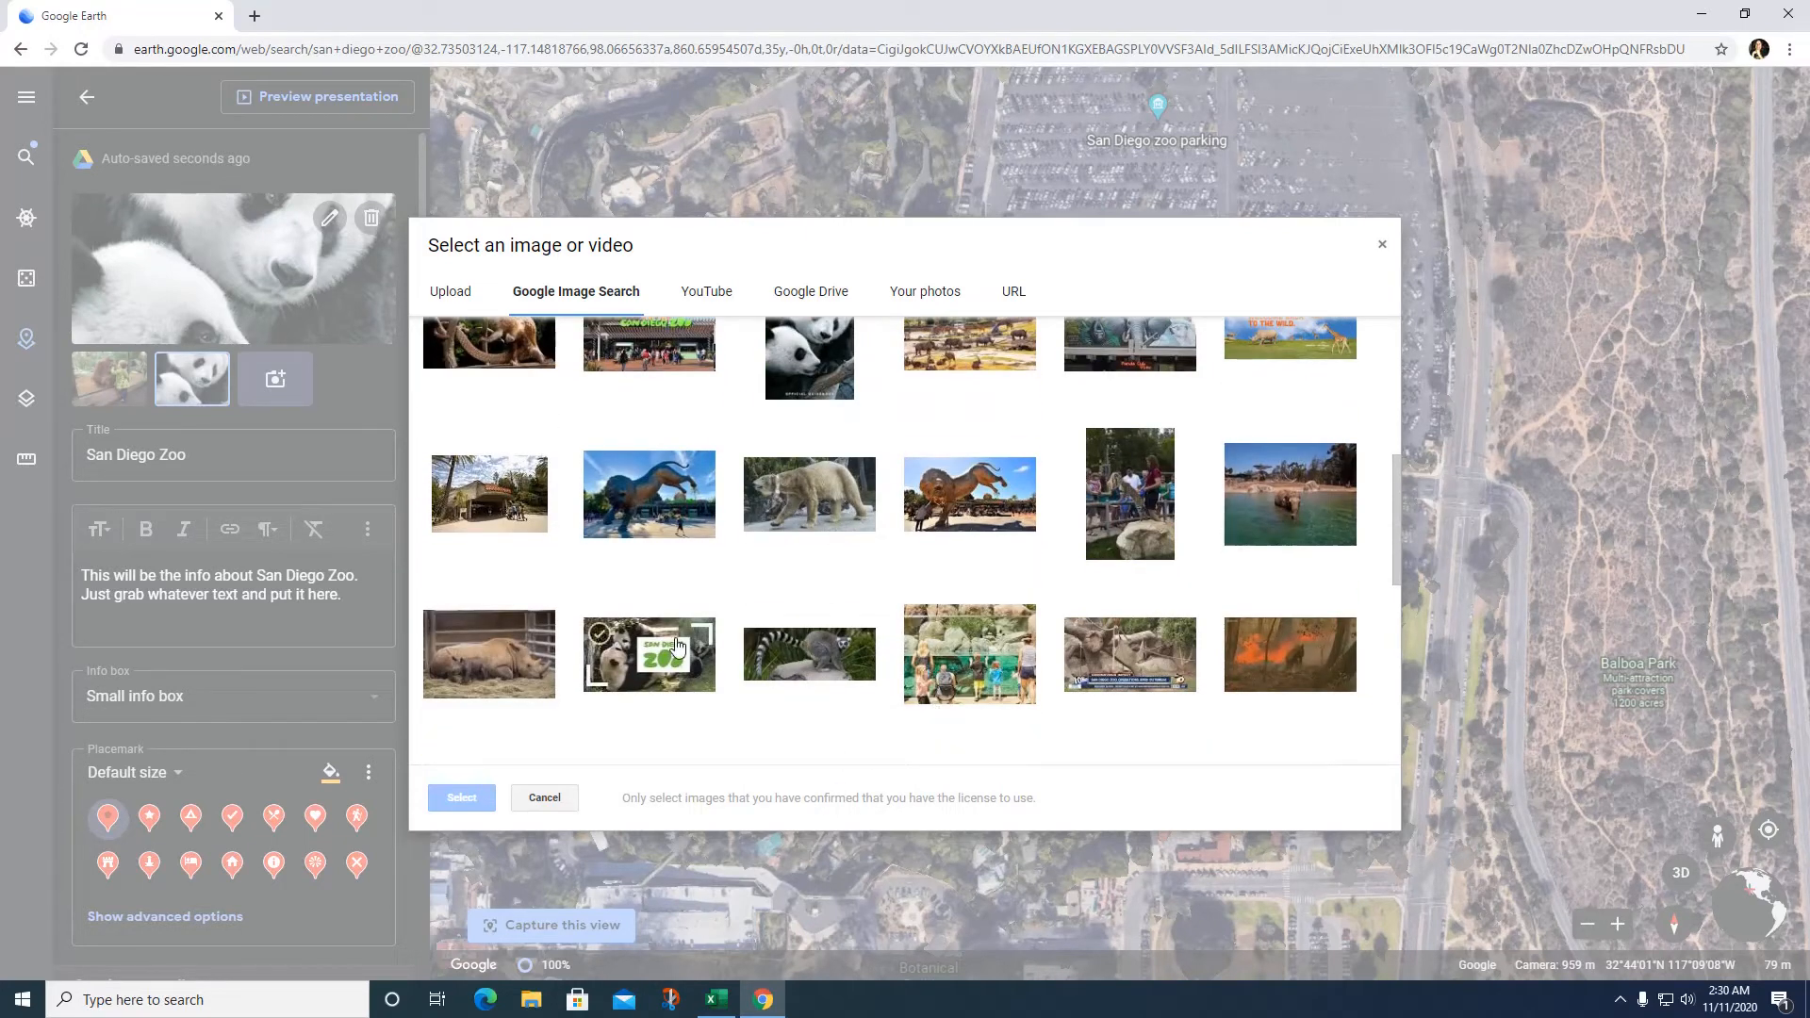
left_click(463, 479)
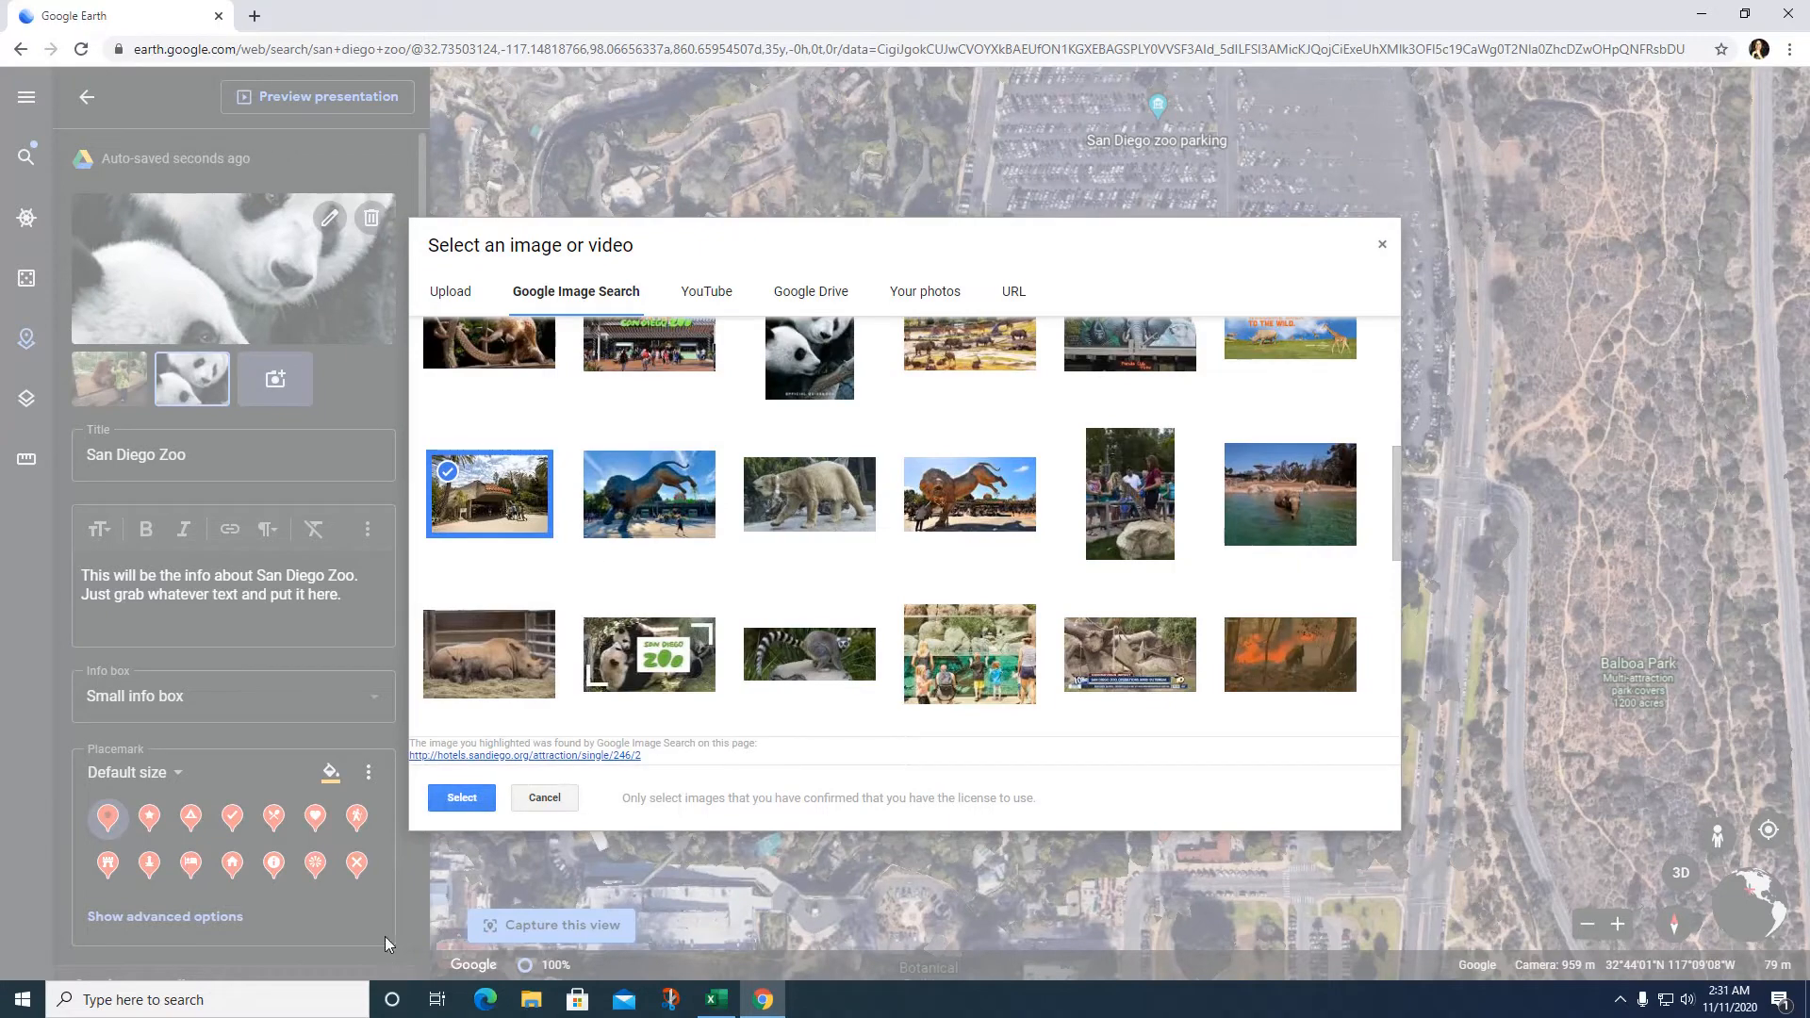
left_click(460, 797)
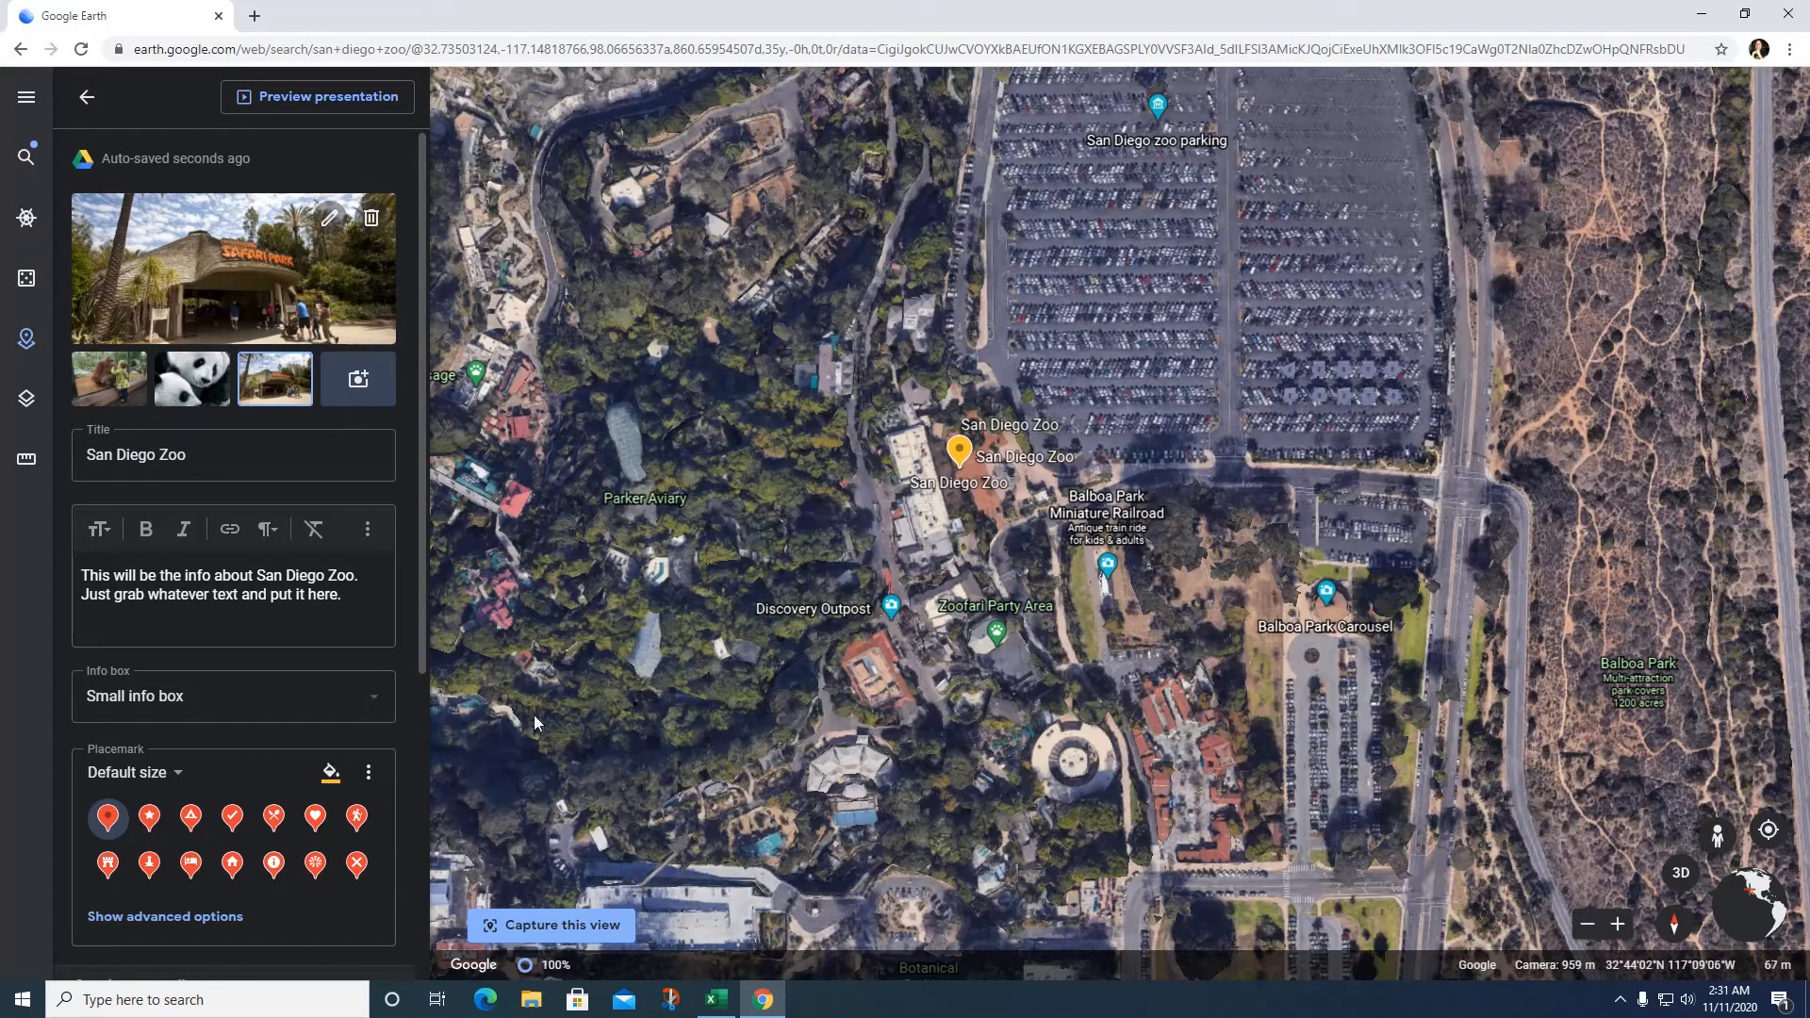
Step: Keep the Small info box, switch the icon to a heart, and colour it light purple
left_click(376, 703)
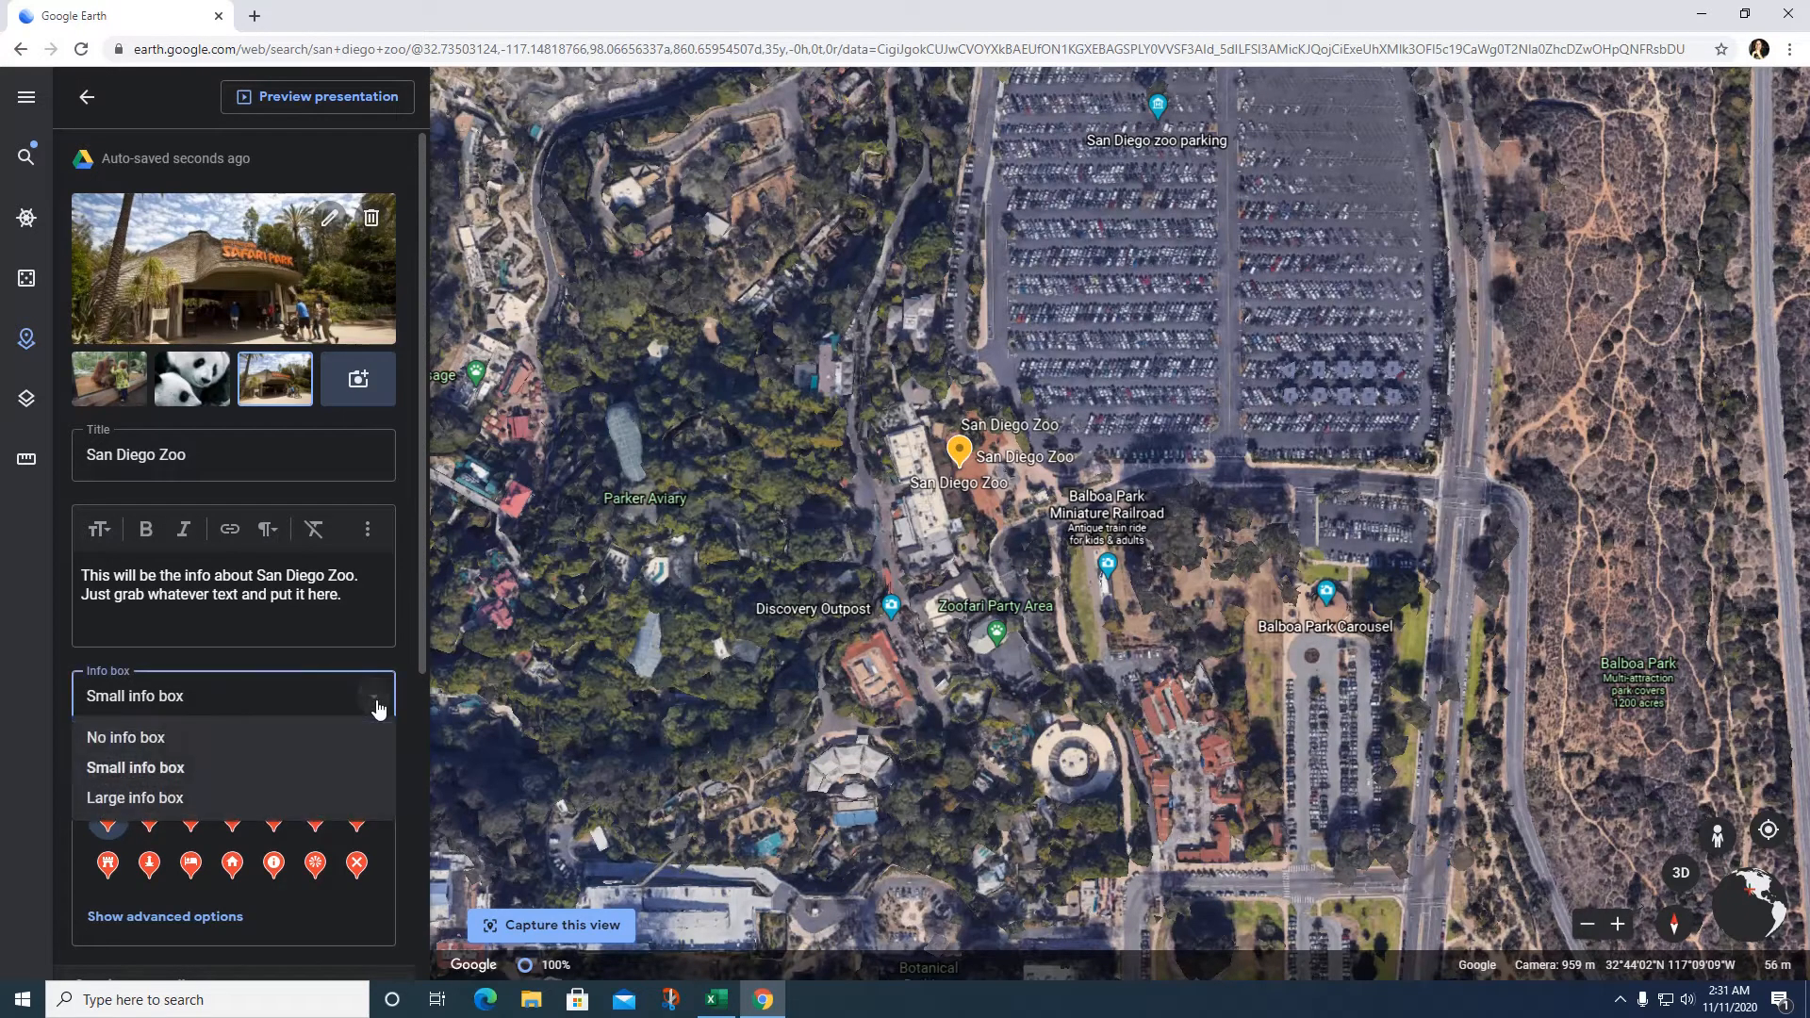
left_click(298, 771)
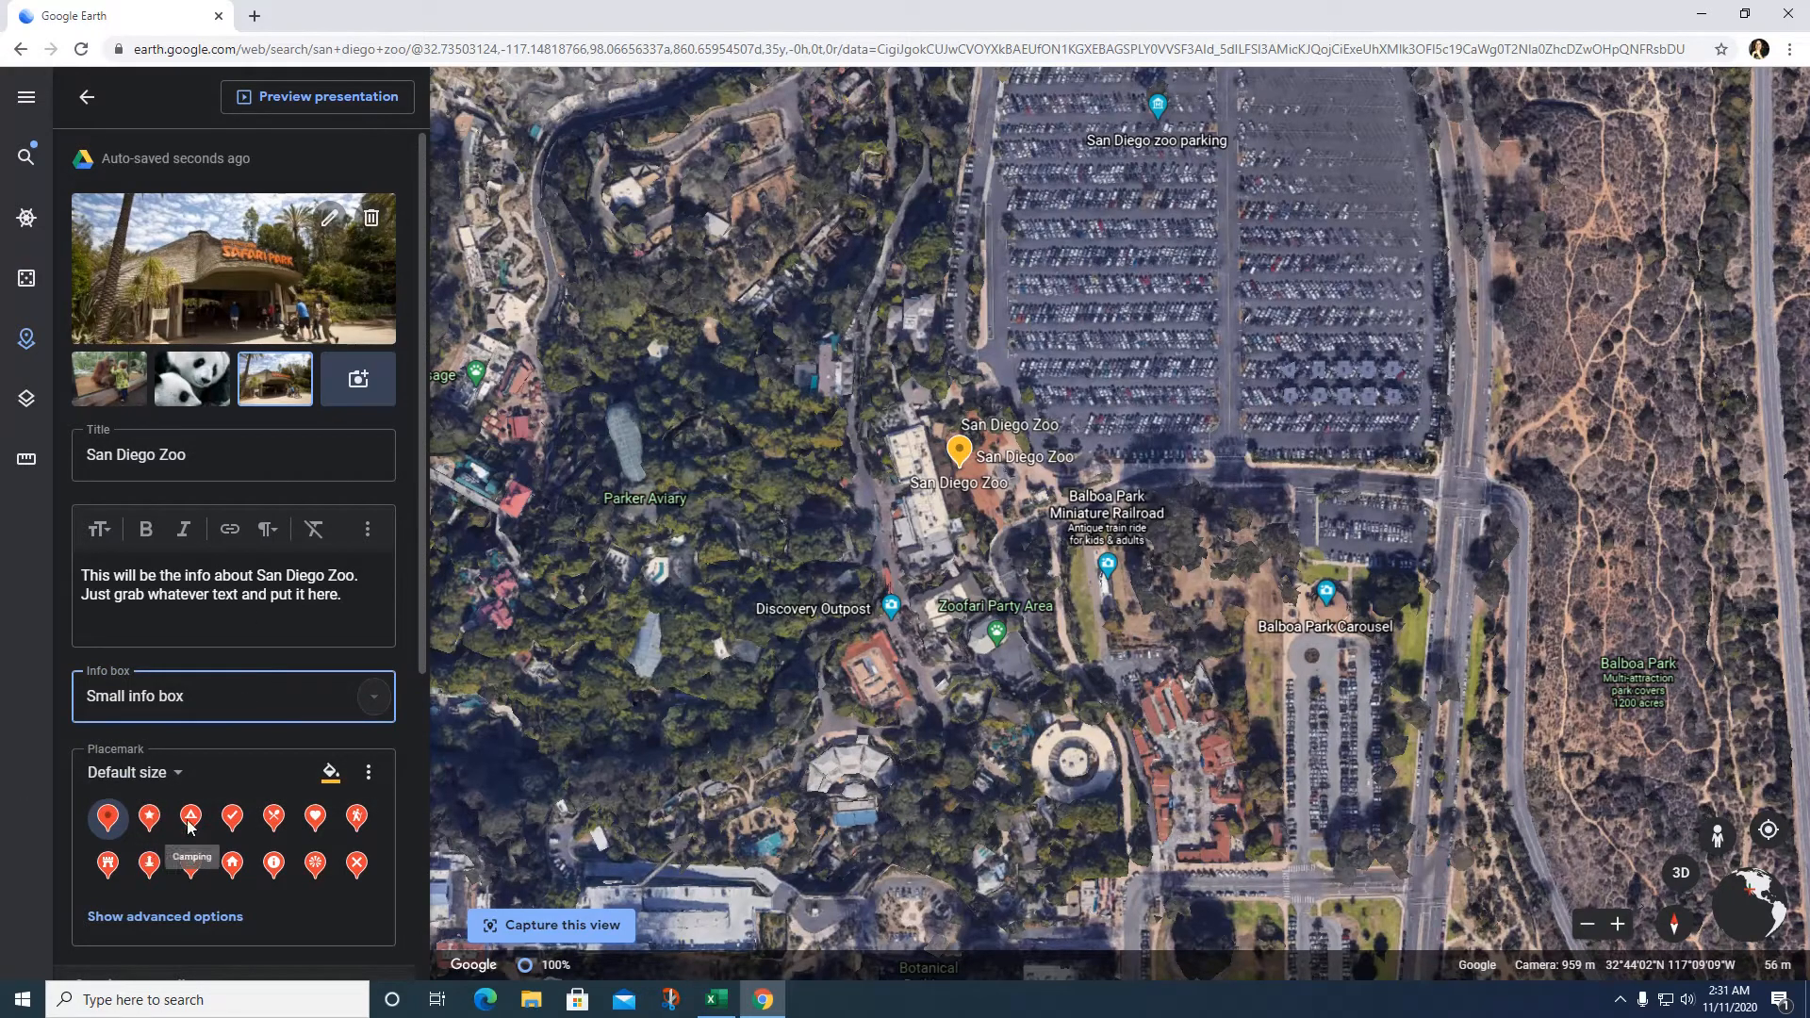
left_click(322, 826)
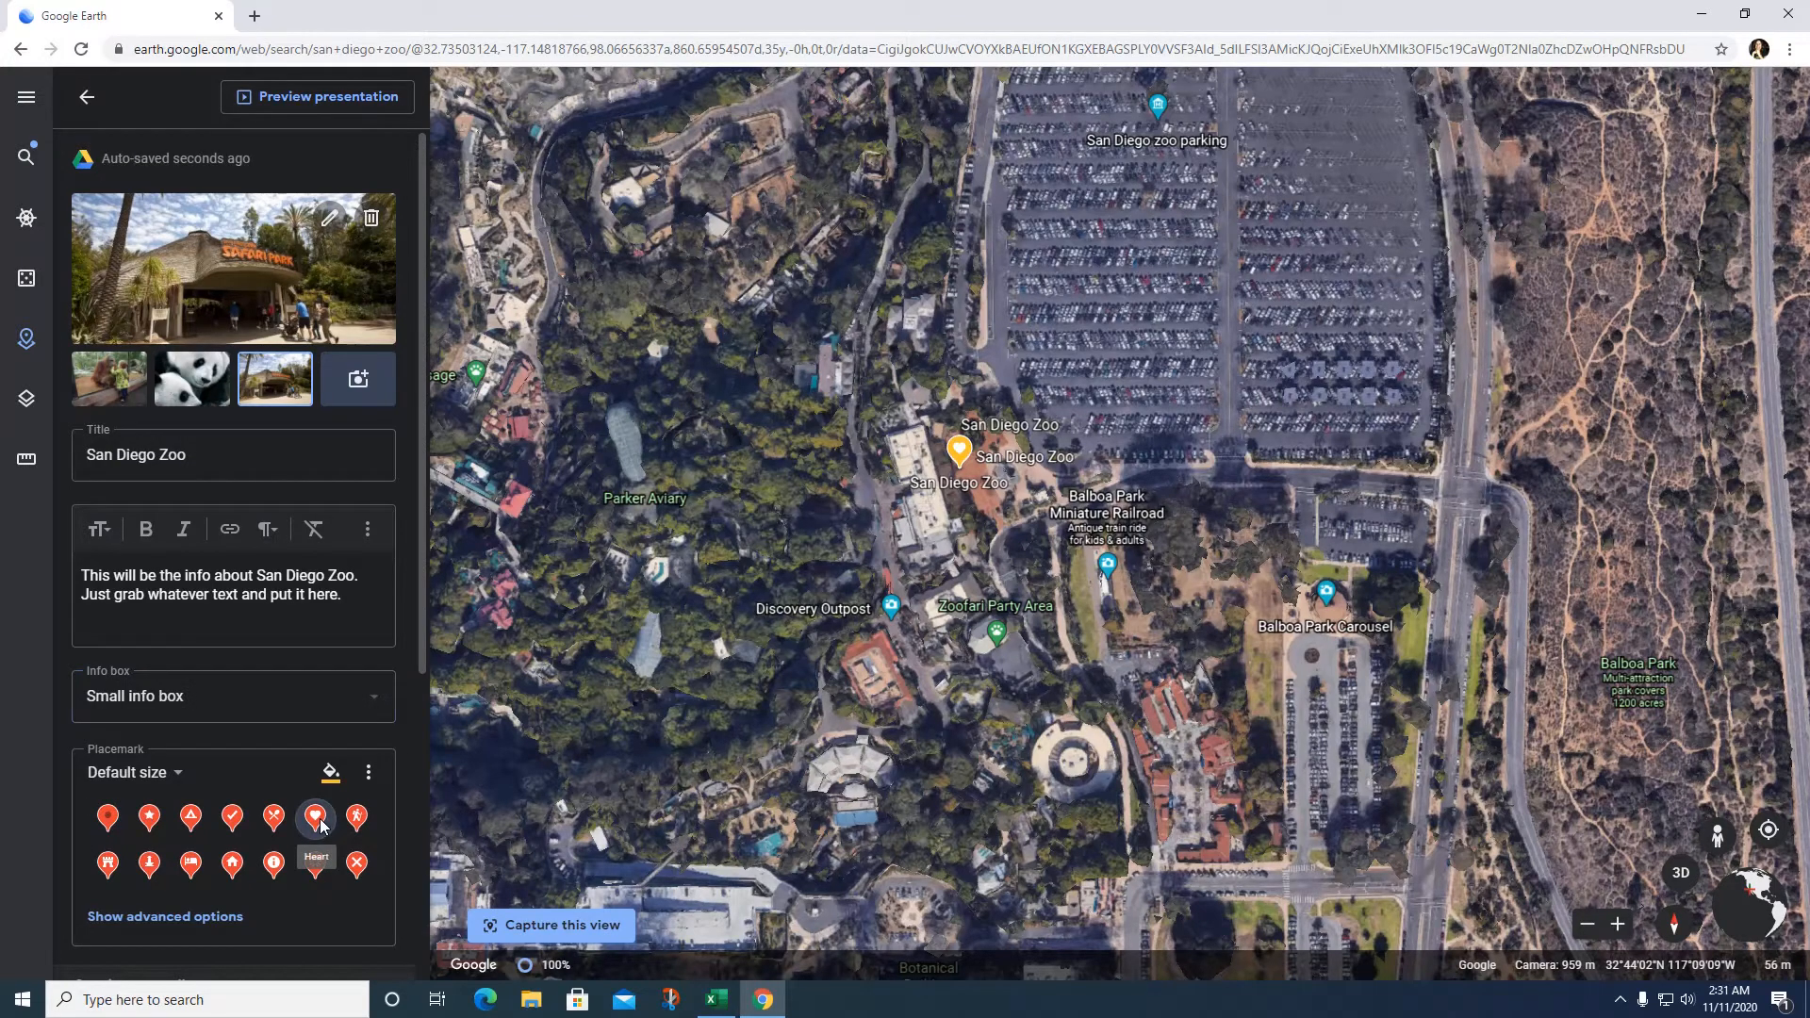
scroll(279, 809, "down", 1)
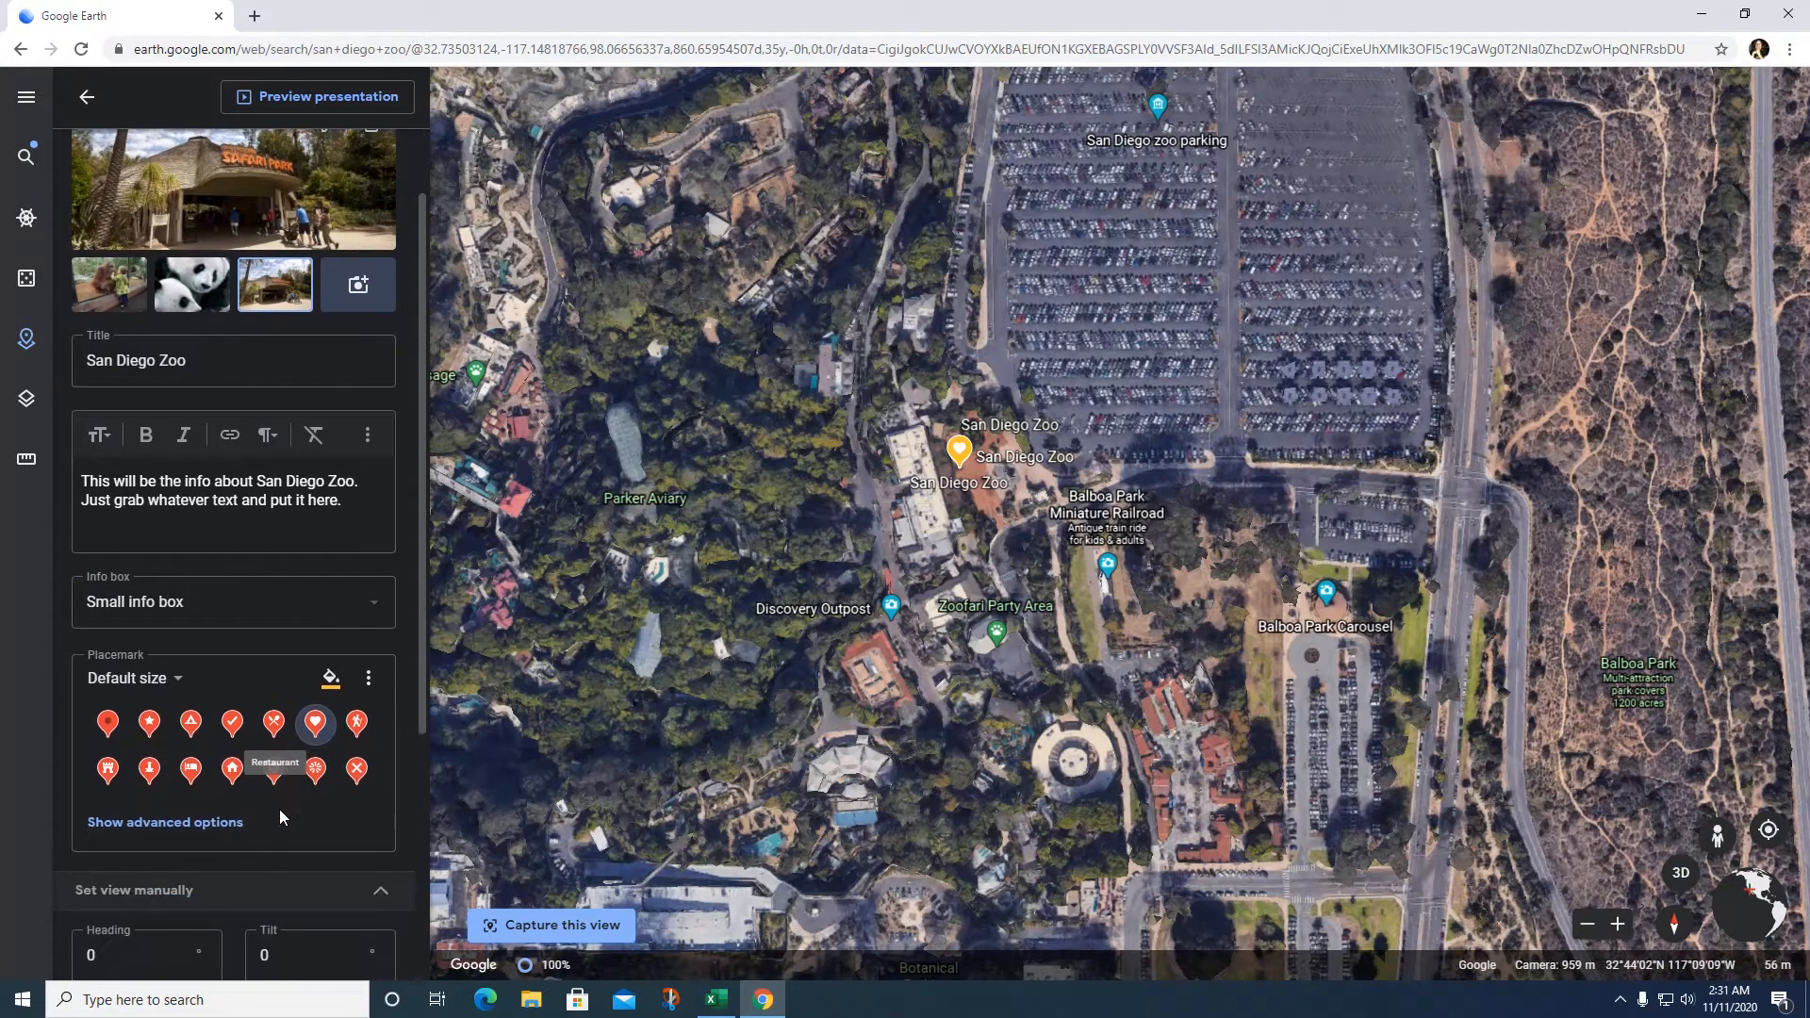
left_click(337, 691)
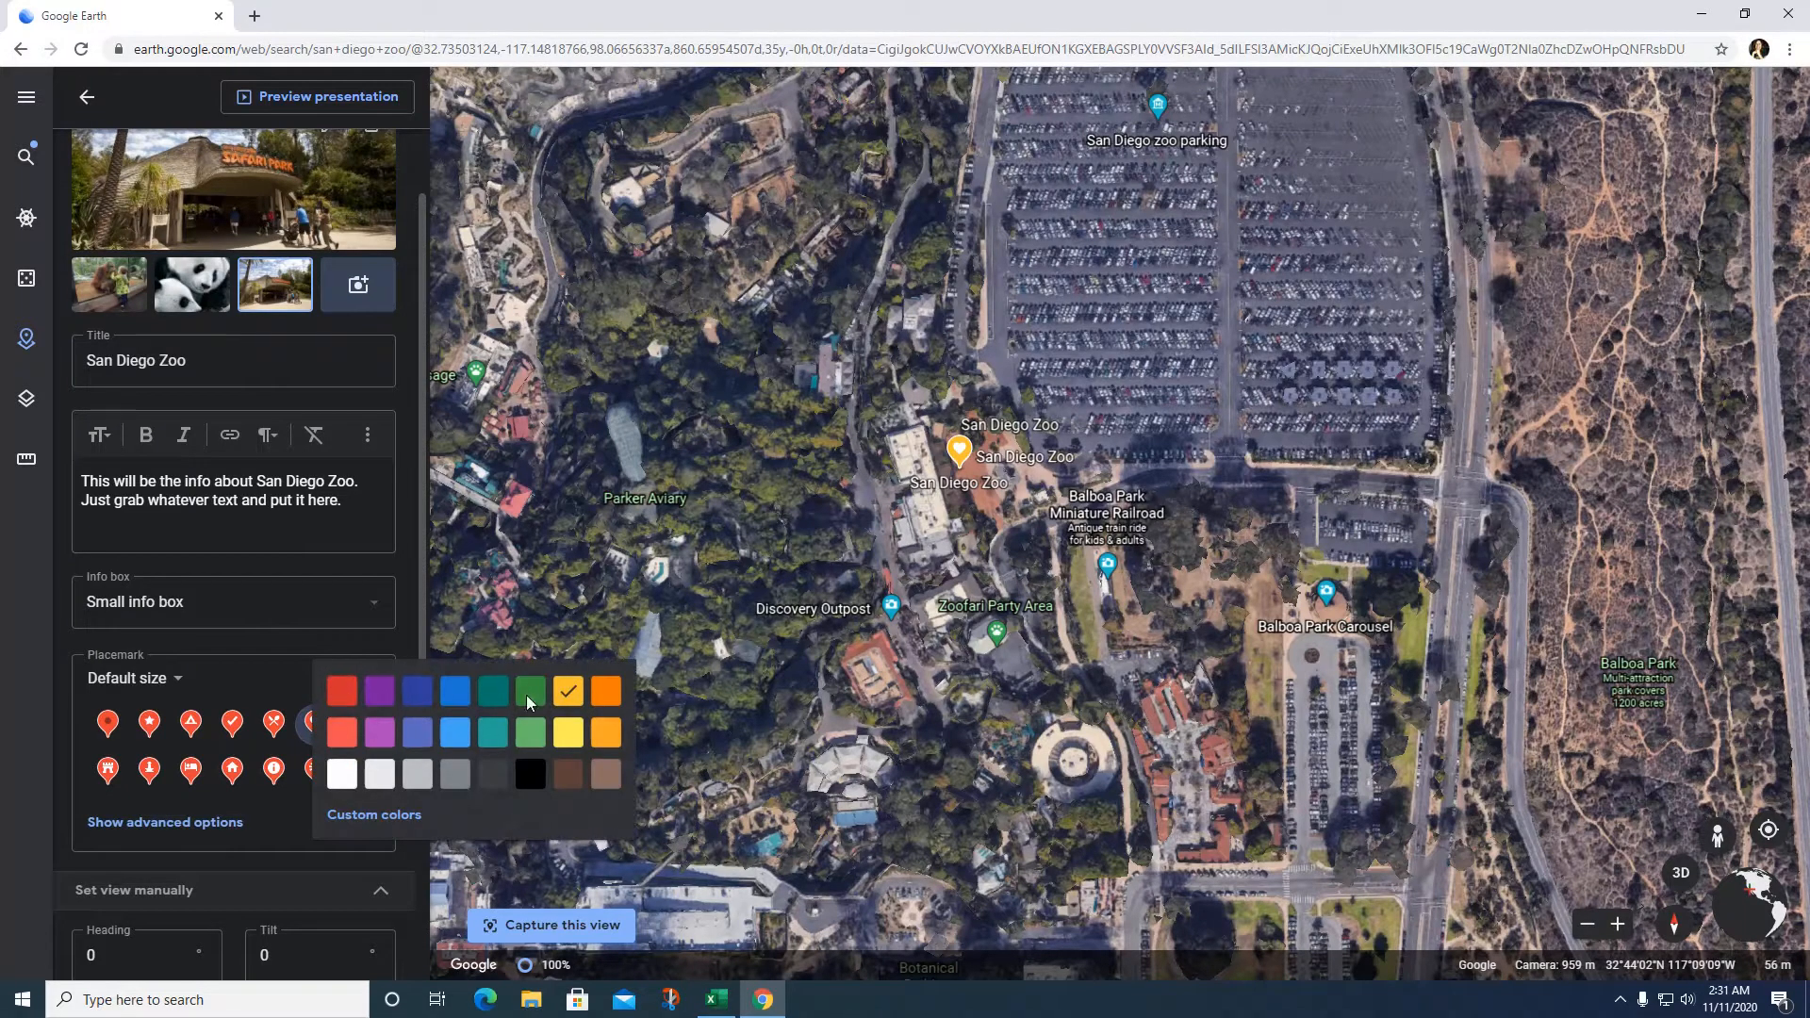
left_click(380, 734)
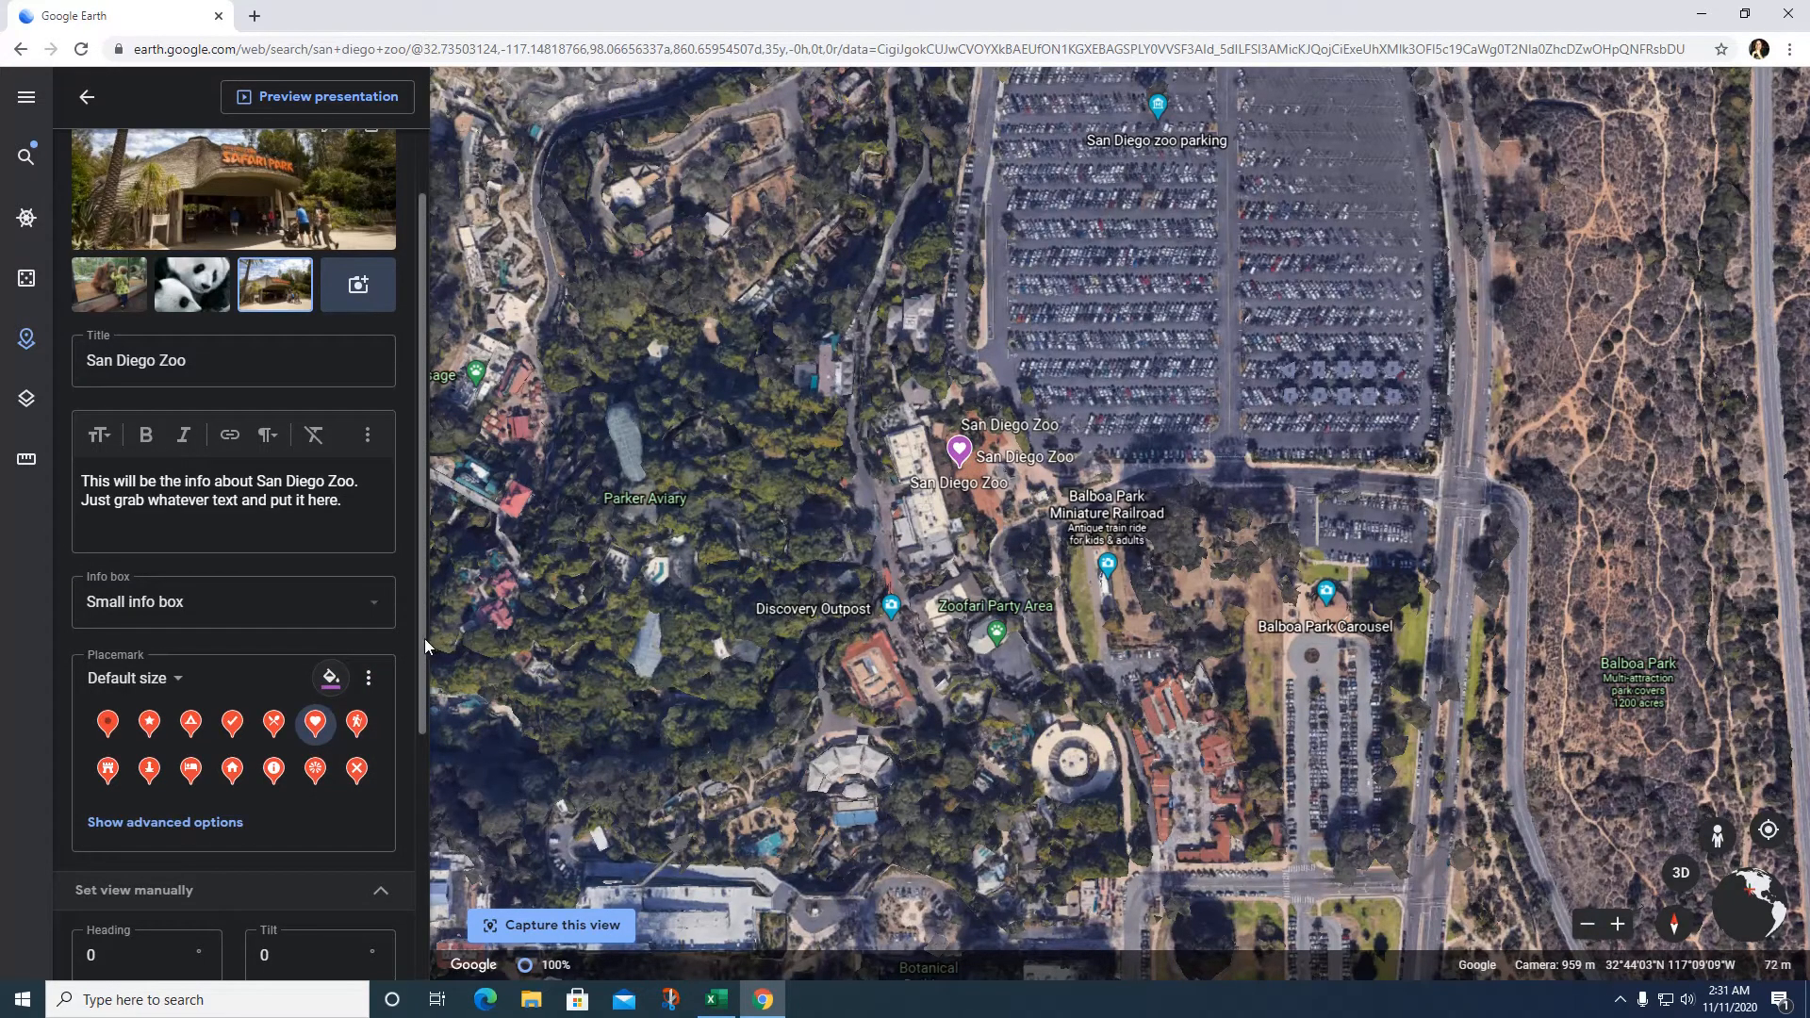
left_click_drag(420, 641, 456, 741)
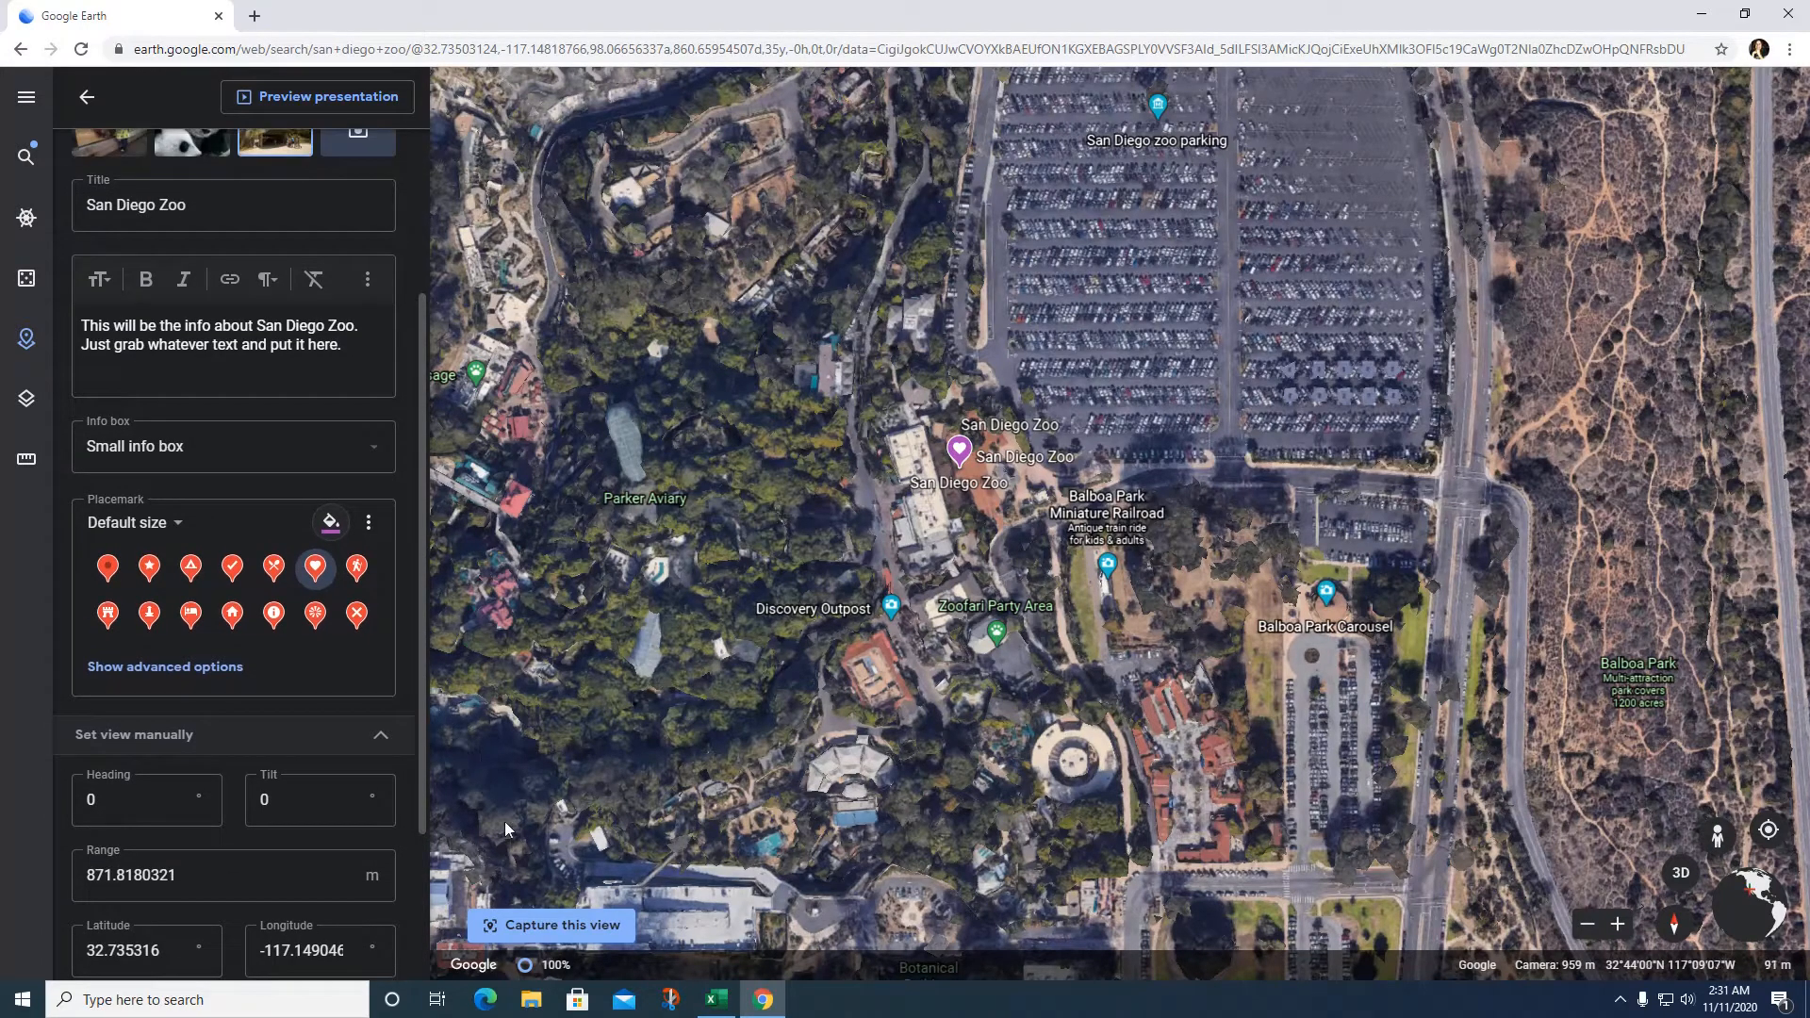
left_click_drag(1101, 605, 1095, 605)
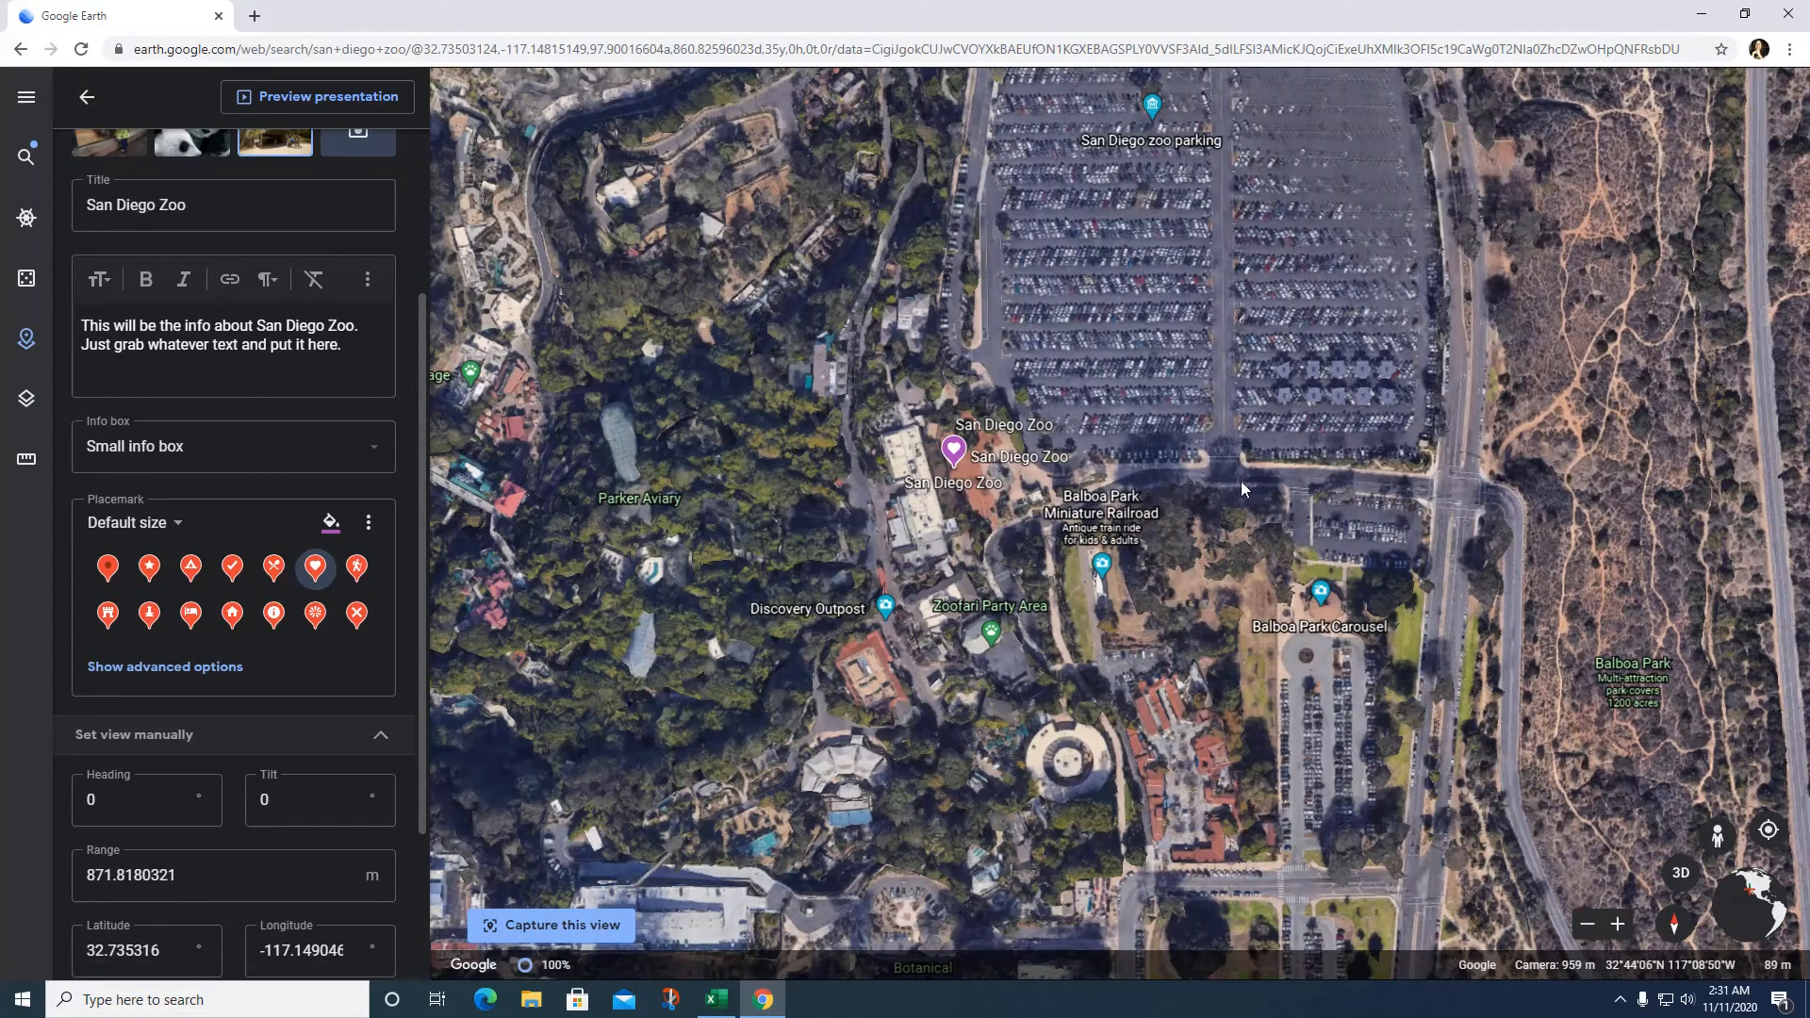
Step: Tilt and zoom to a close 3D view of the zoo entrance, then activate Pegman
middle_click_drag(1265, 484, 808, 338)
scroll(1243, 298, "up", 2)
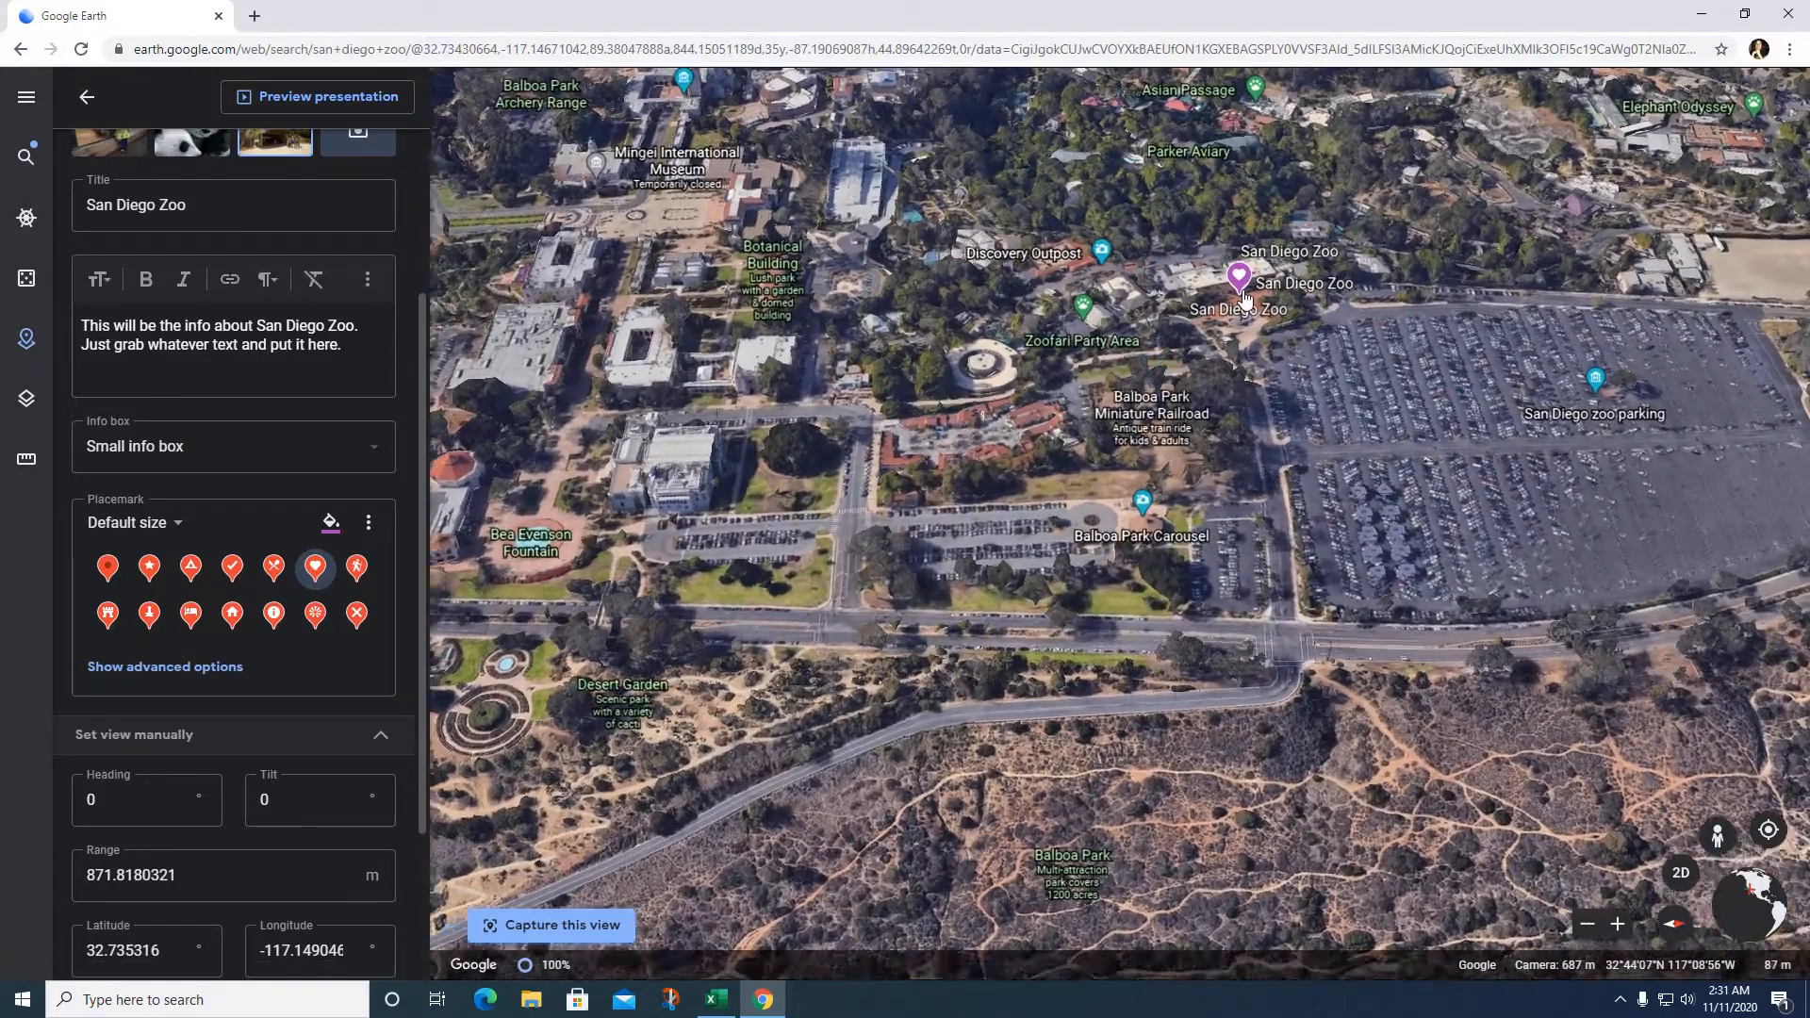
scroll(1245, 298, "up", 4)
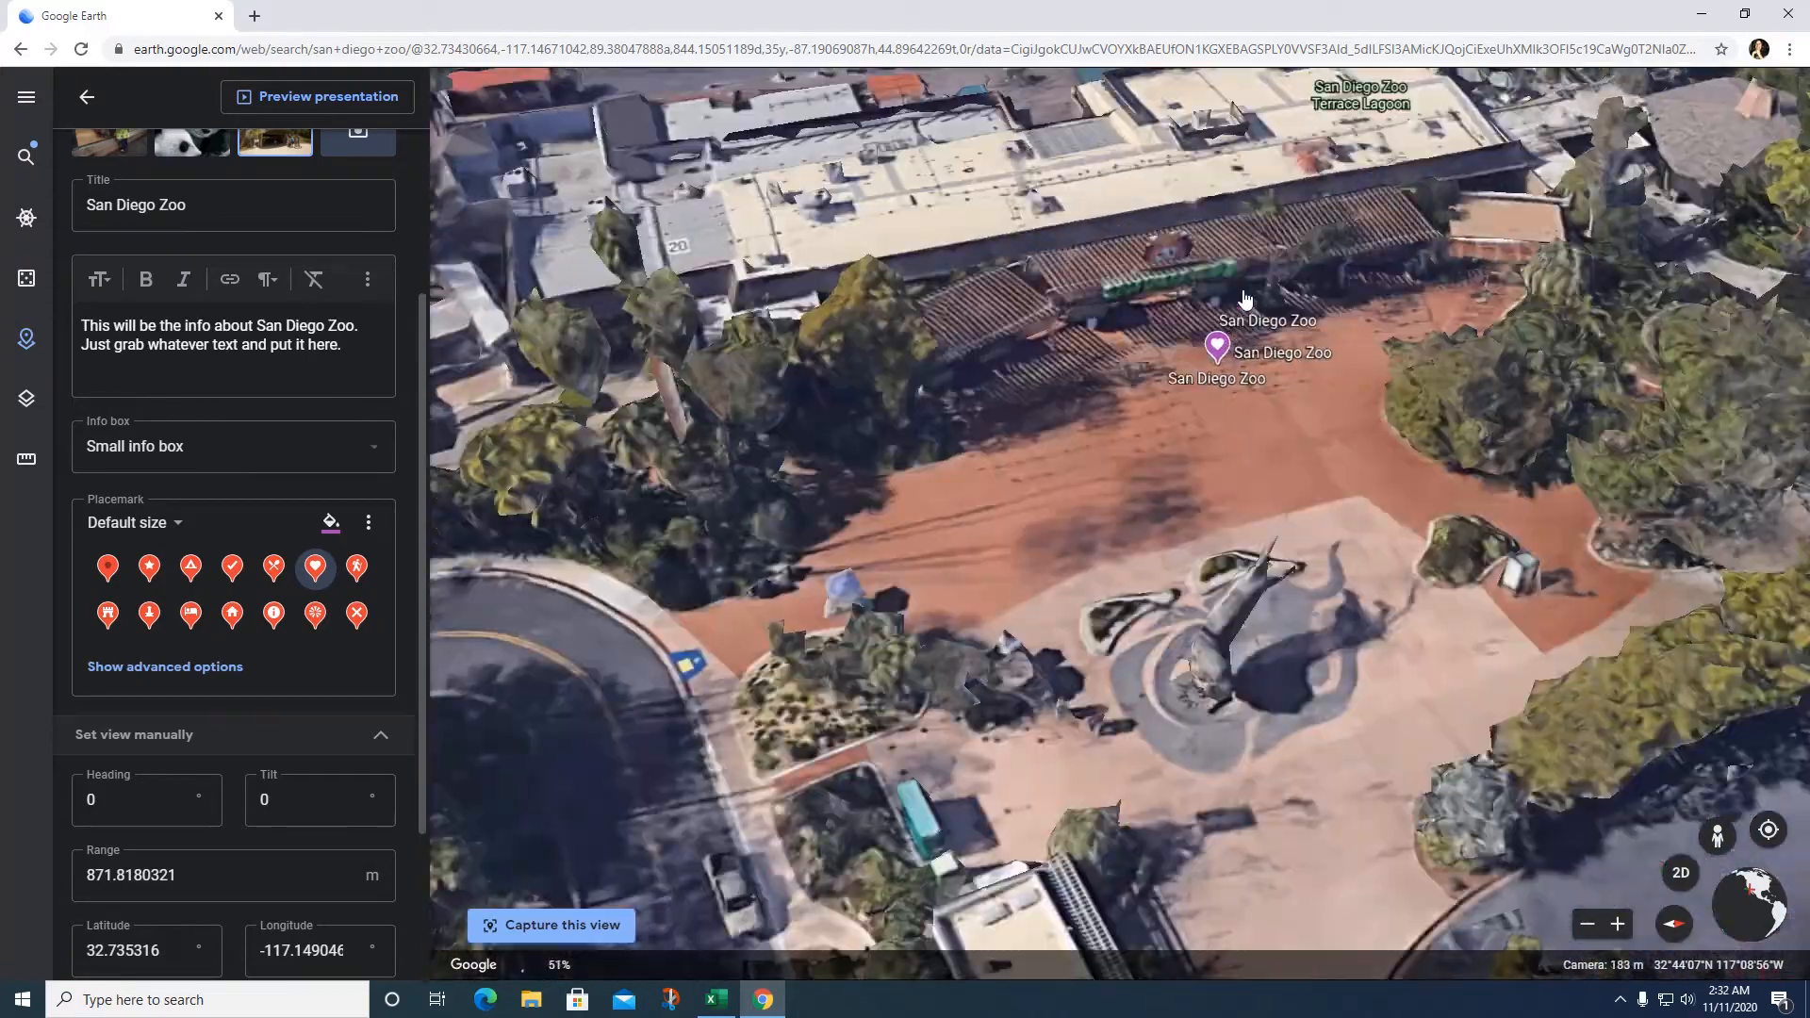
scroll(1245, 298, "up", 2)
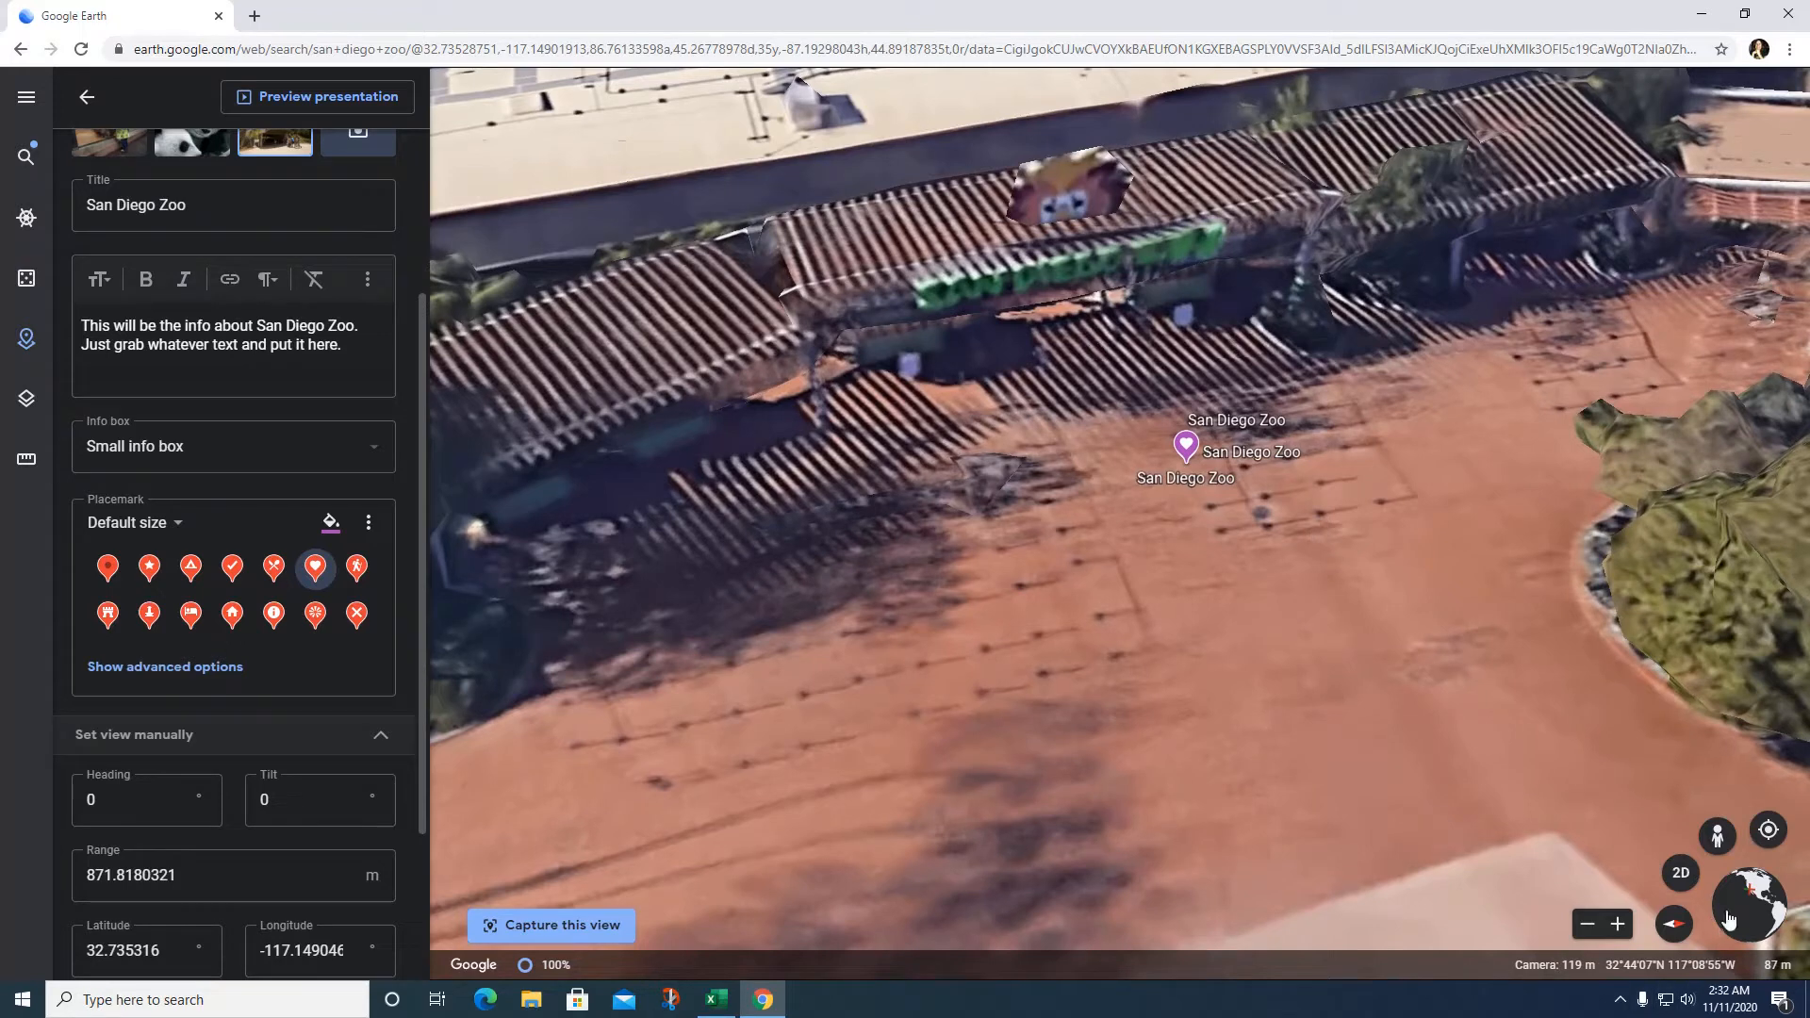
left_click(1720, 841)
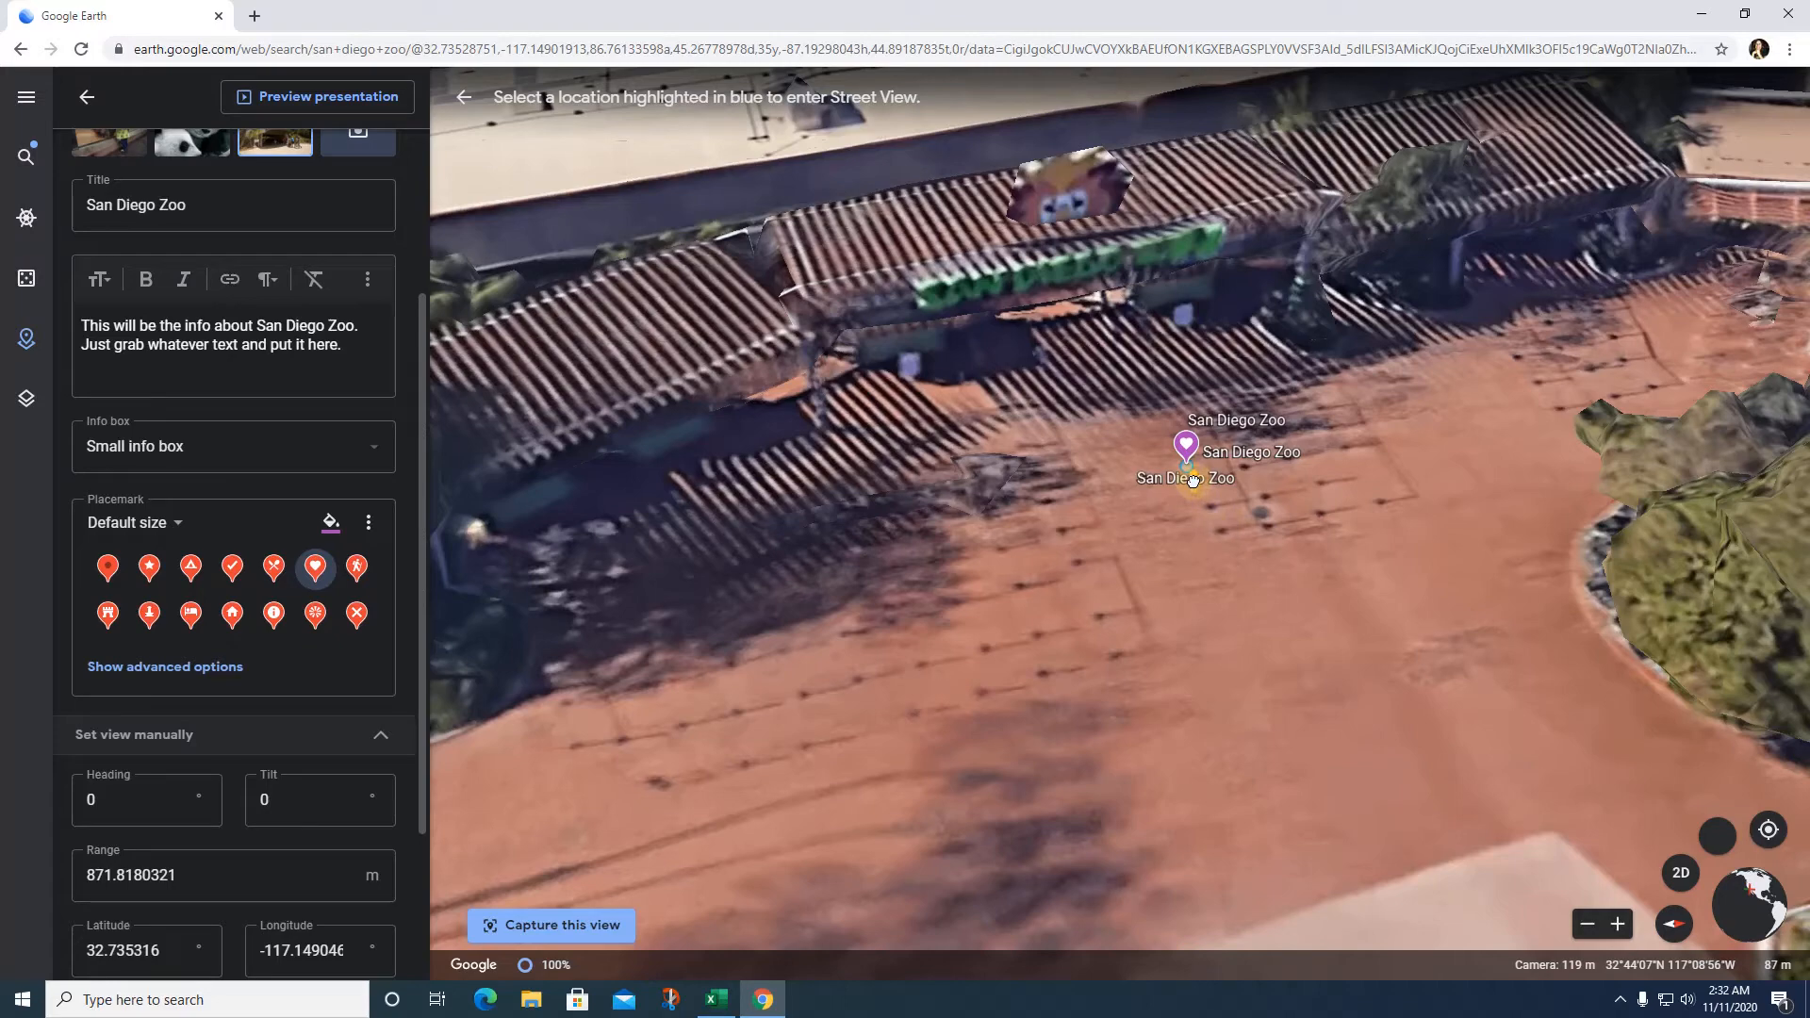
Step: Enter the zoo photo sphere, face the tapir enclosure, and capture that view
left_click(1193, 481)
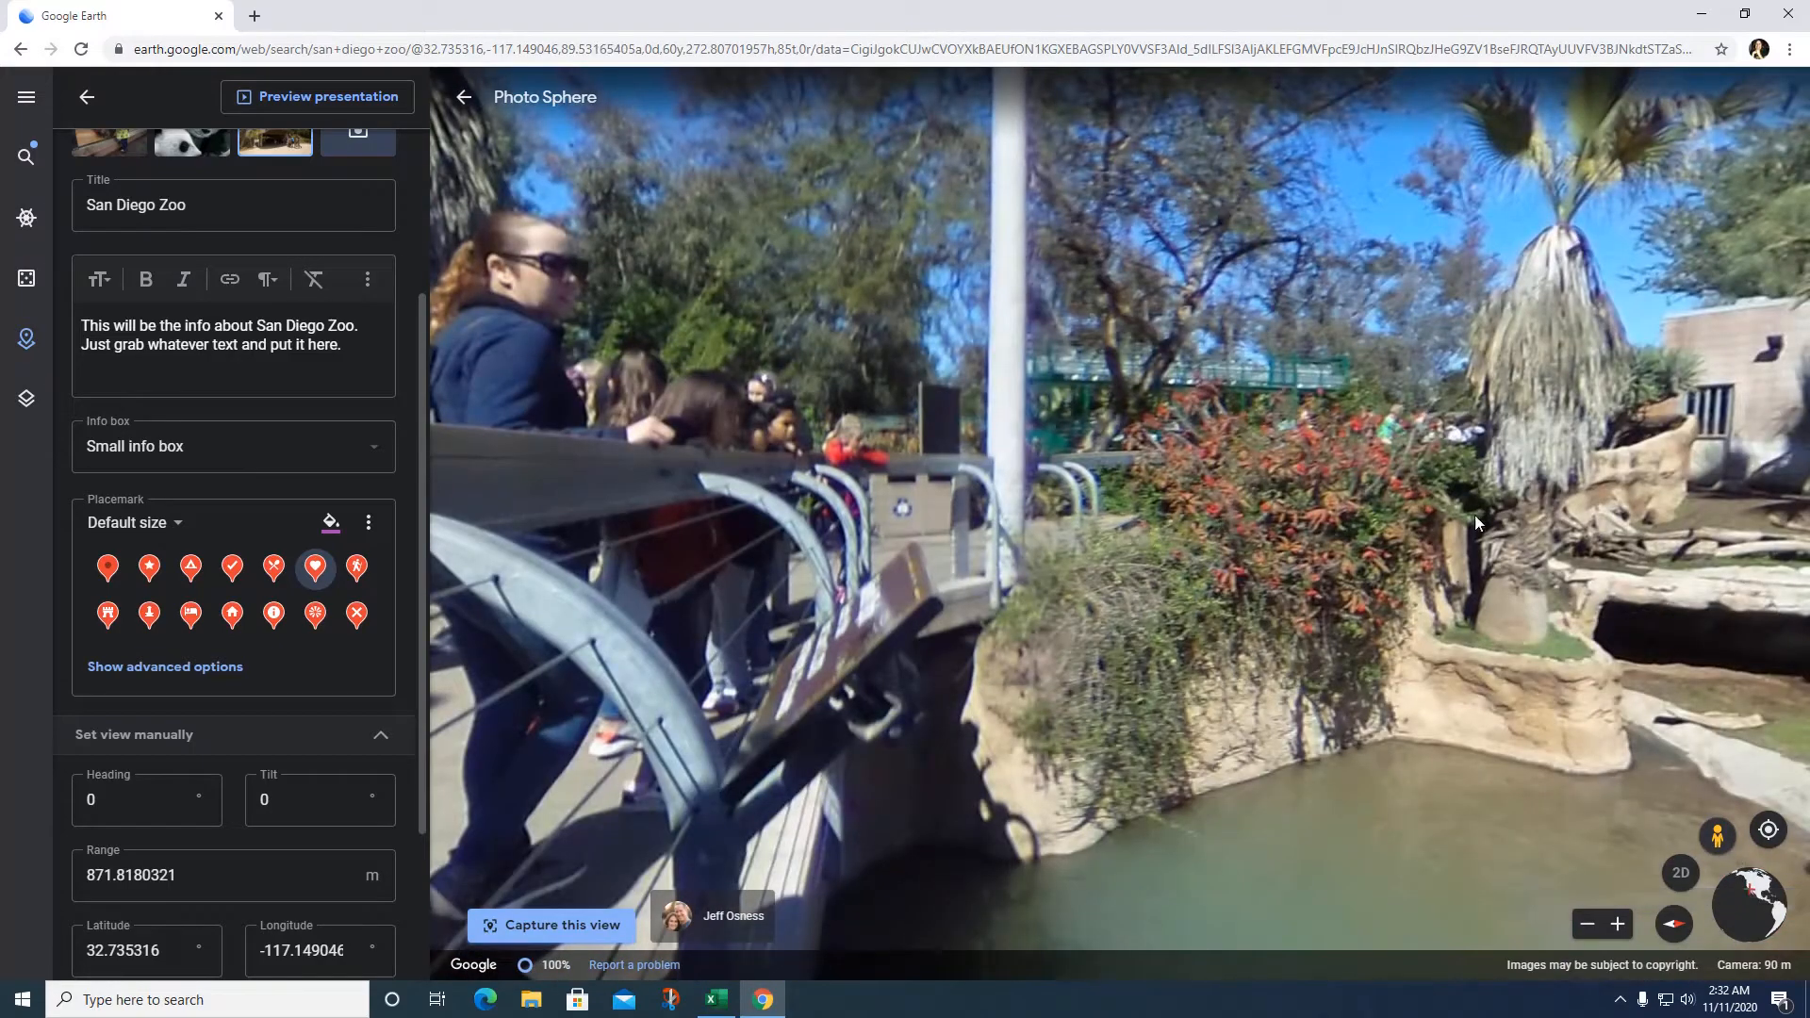
left_click_drag(1475, 515, 450, 495)
left_click_drag(1524, 536, 603, 491)
left_click_drag(1758, 542, 476, 660)
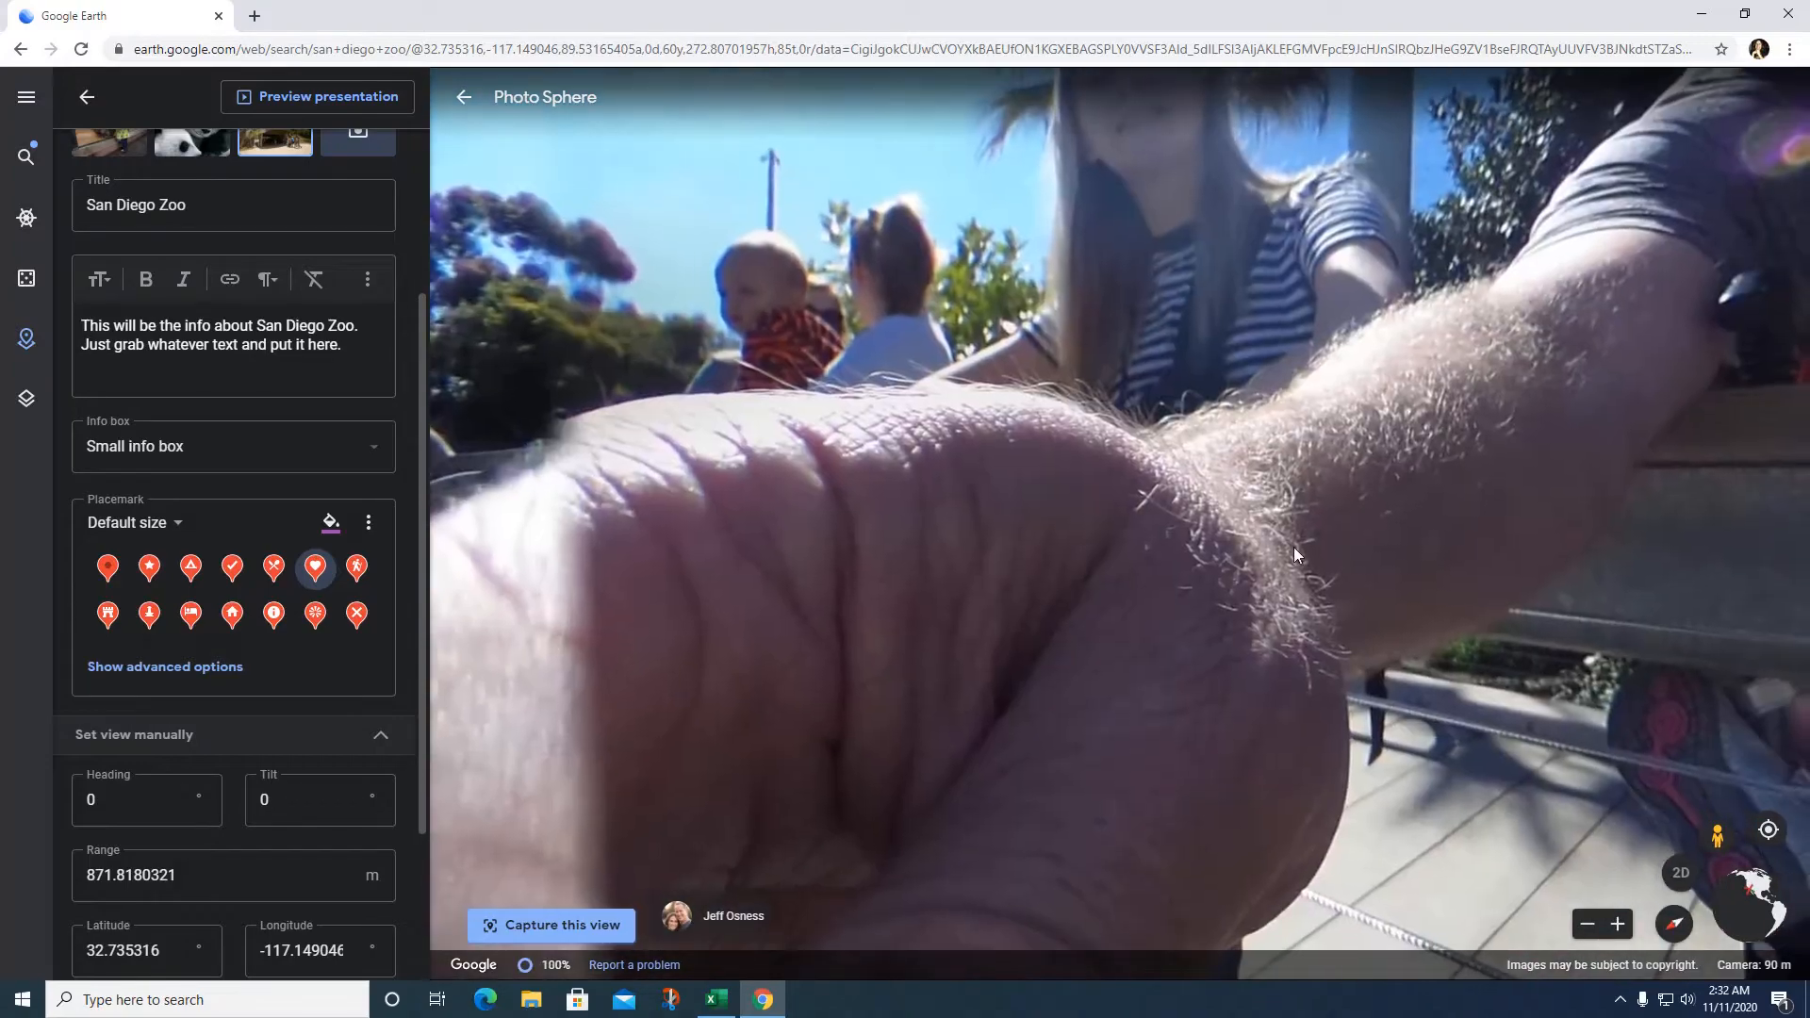
left_click_drag(1581, 530, 708, 456)
left_click_drag(1682, 368, 809, 313)
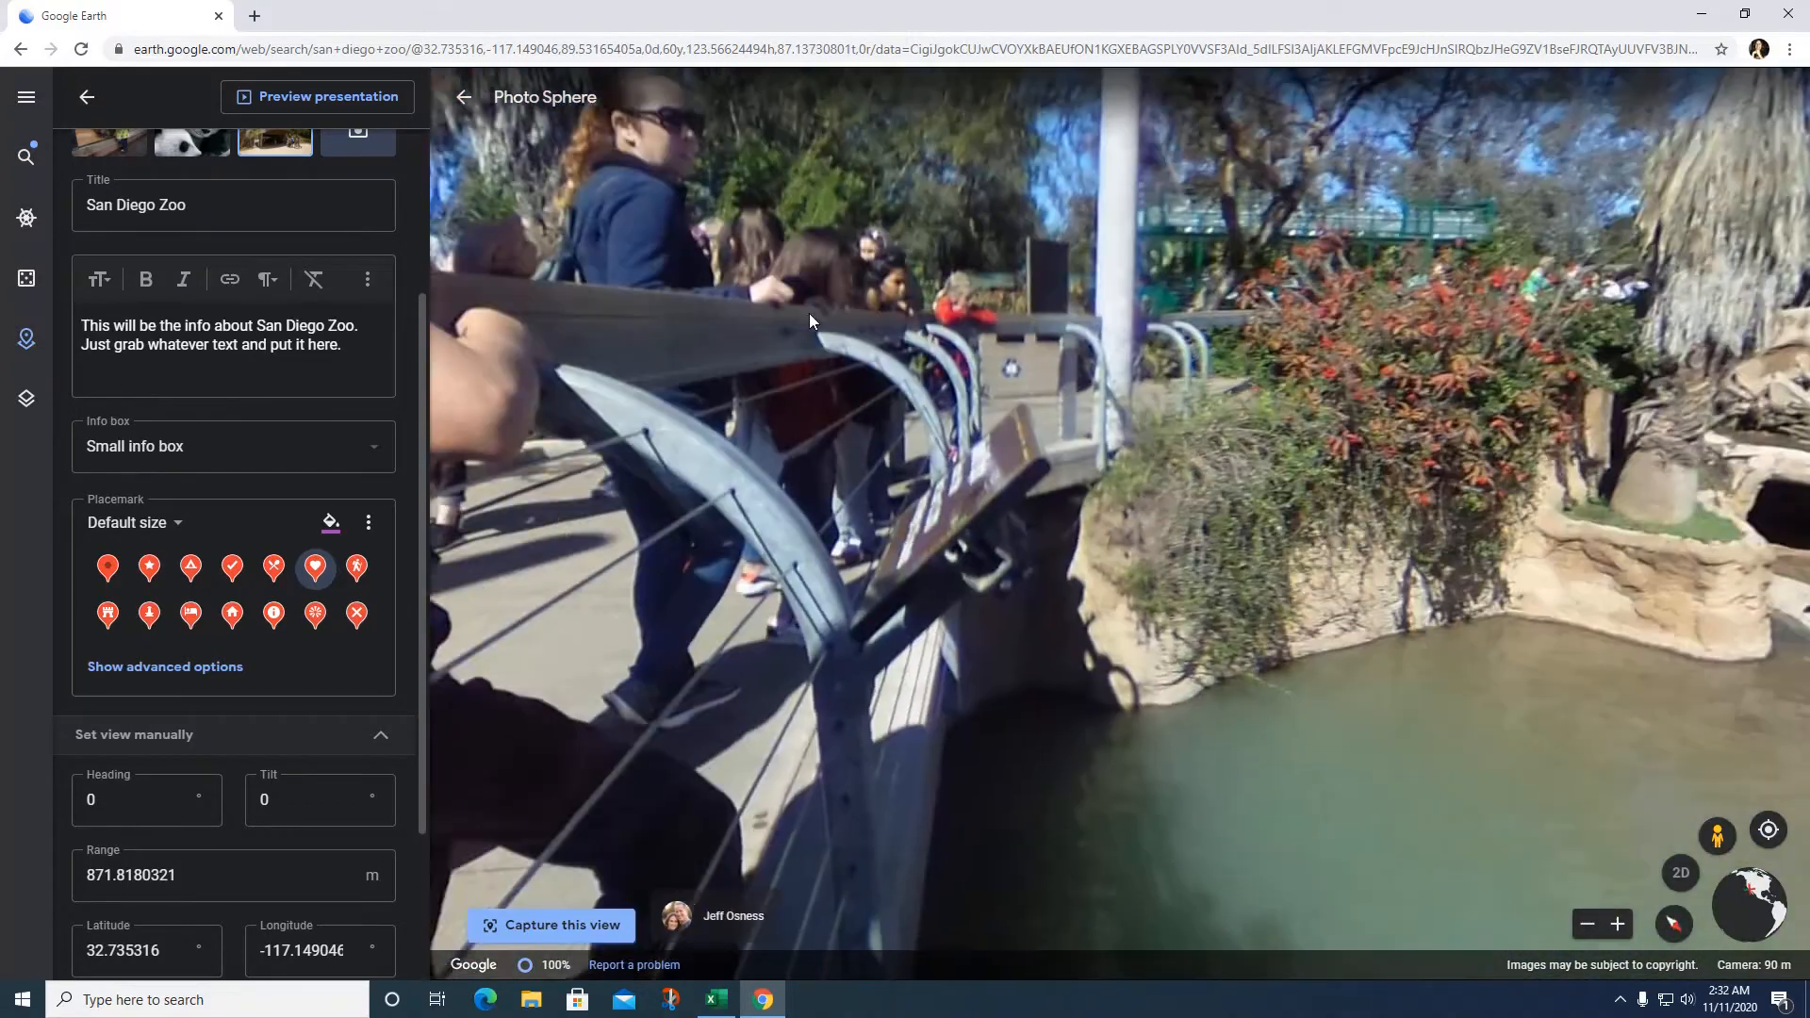
left_click_drag(1382, 416, 688, 409)
scroll(1141, 523, "up", 2)
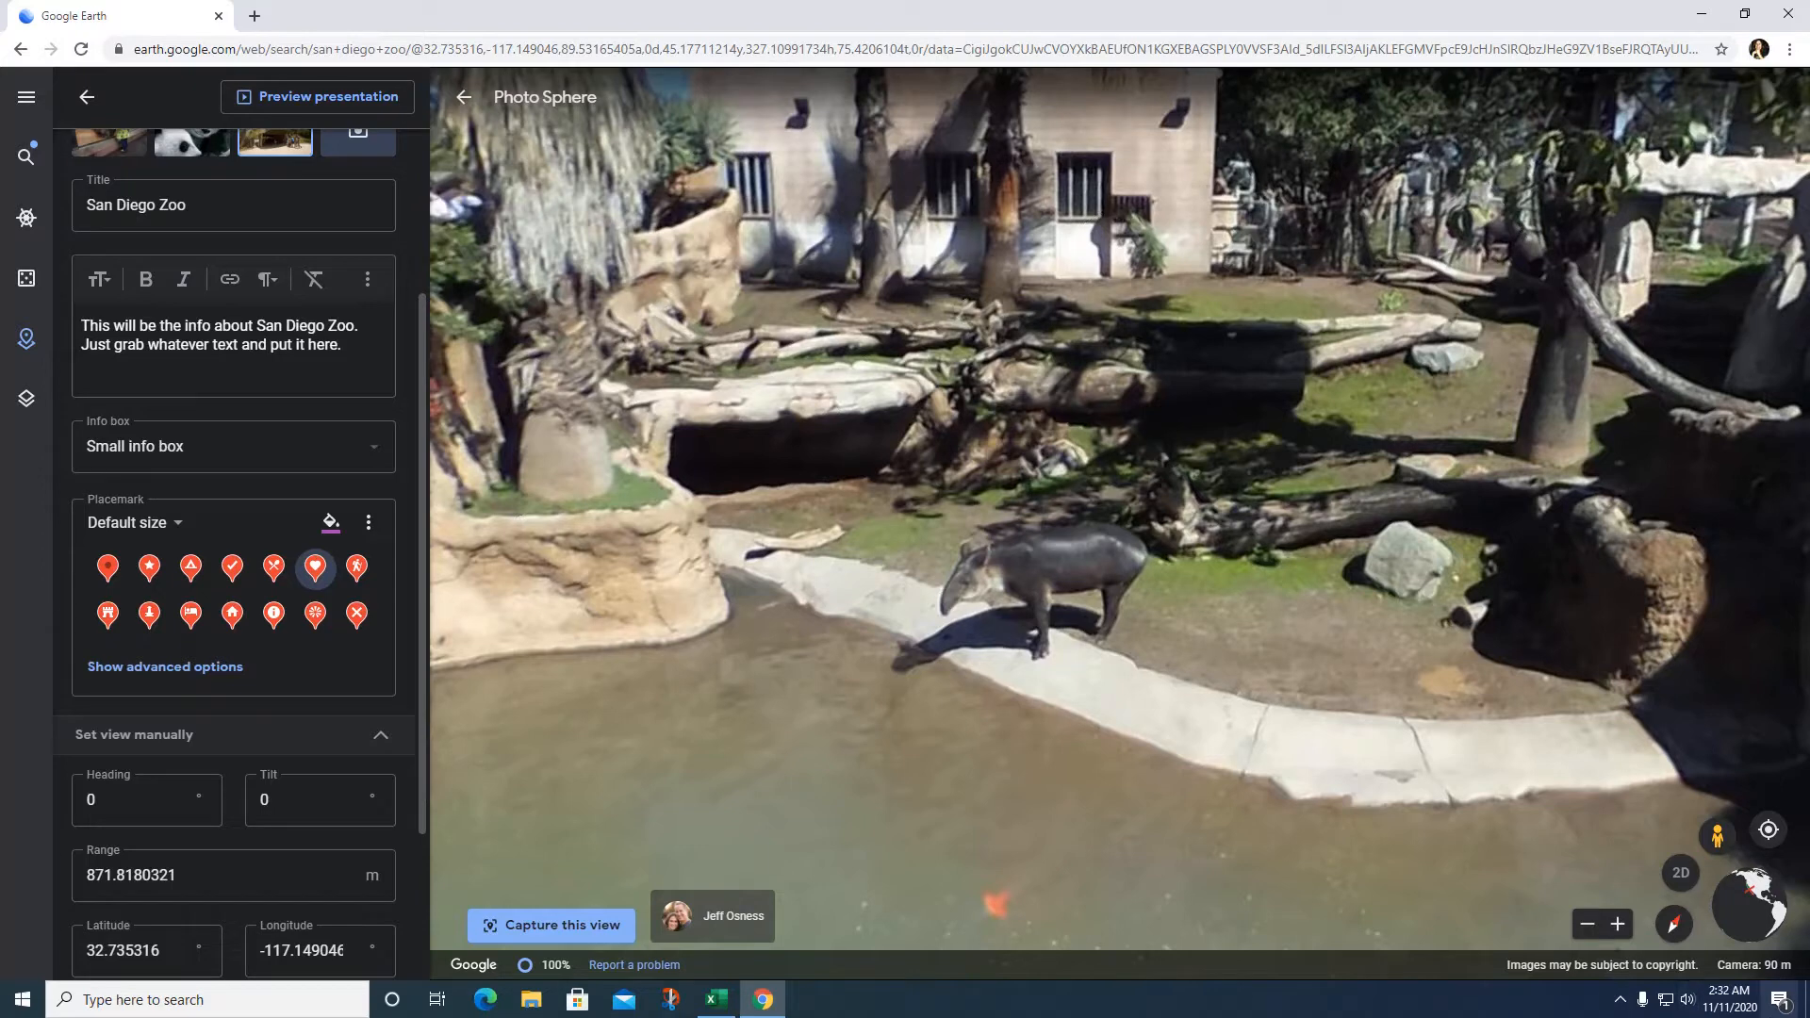
left_click(594, 936)
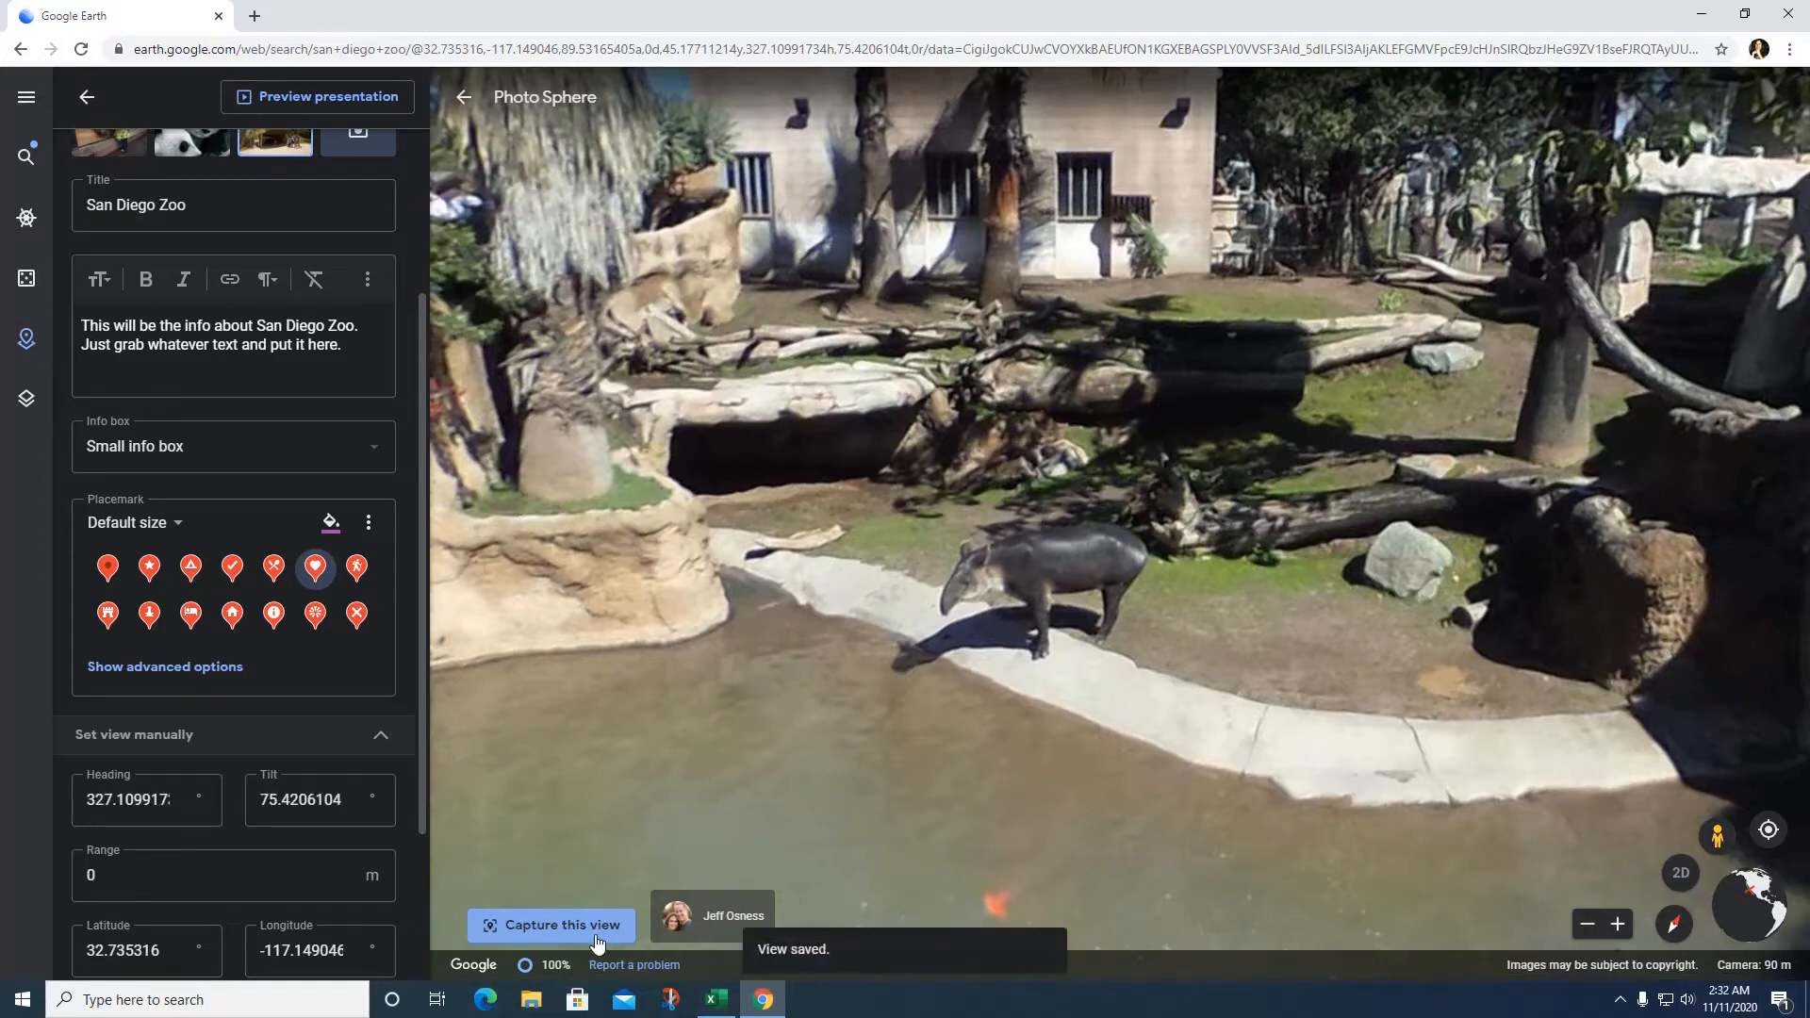
scroll(564, 817, "down", 2)
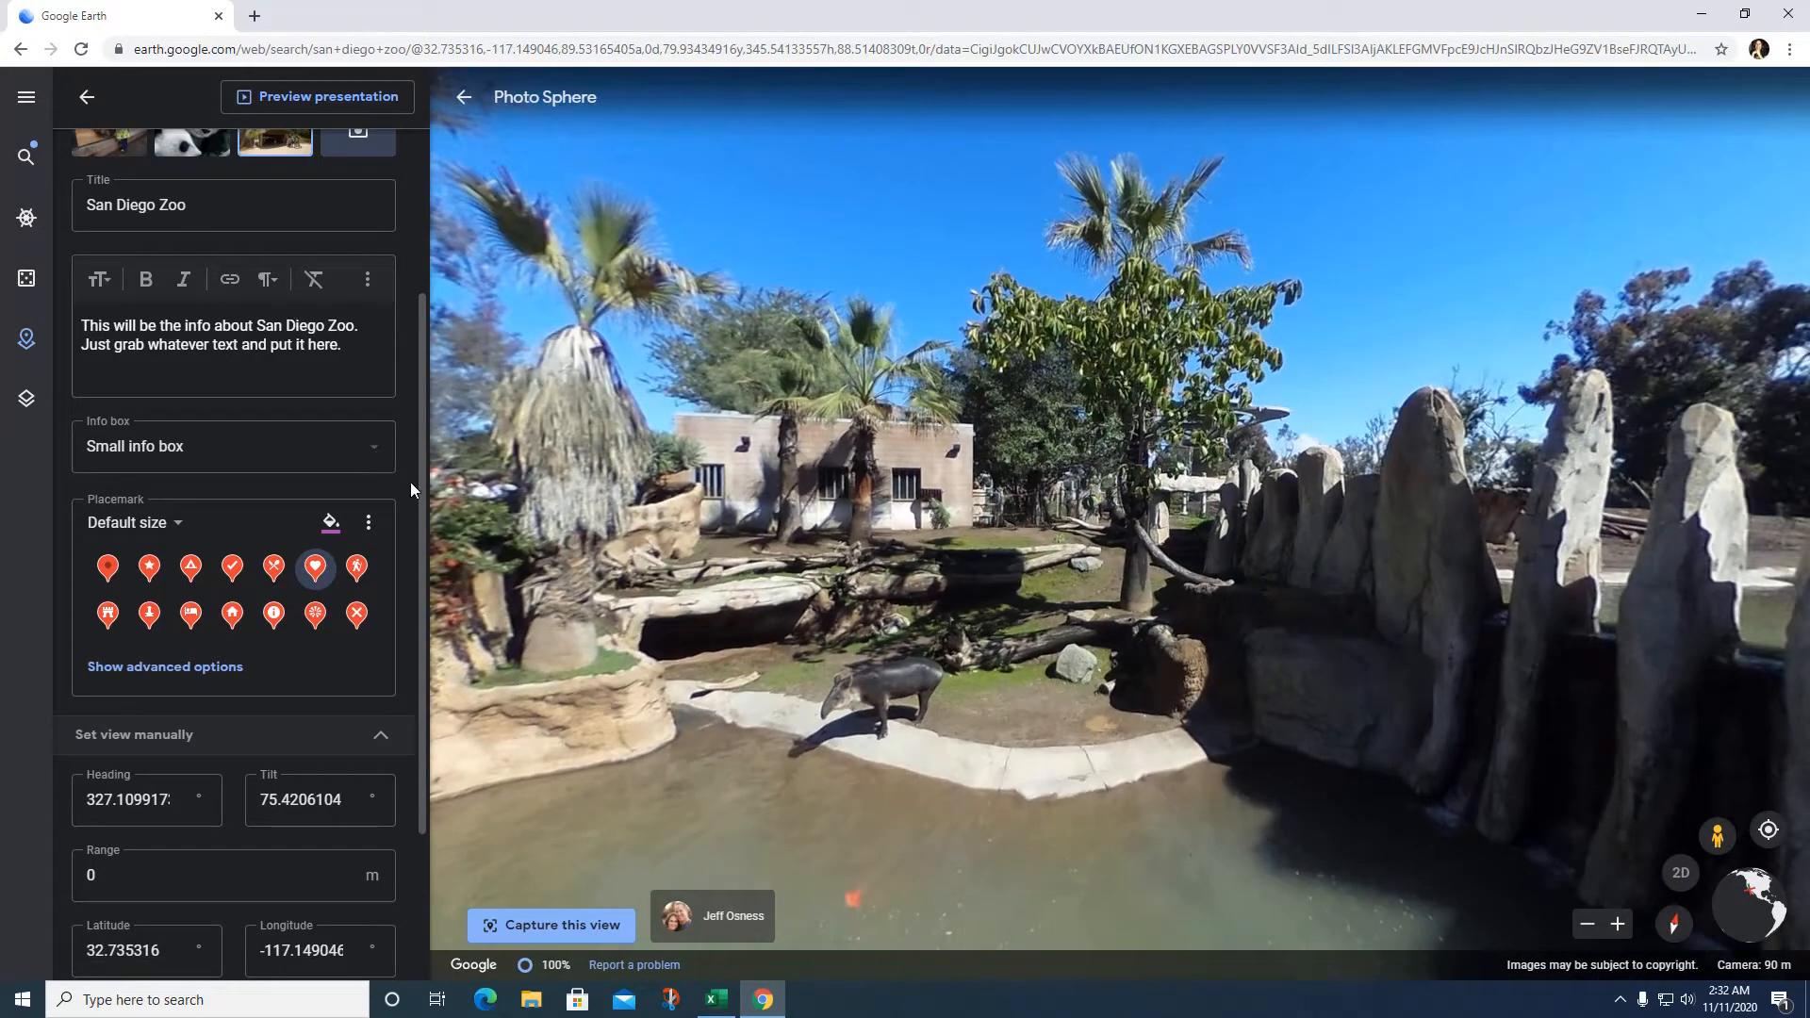
left_click_drag(421, 491, 421, 421)
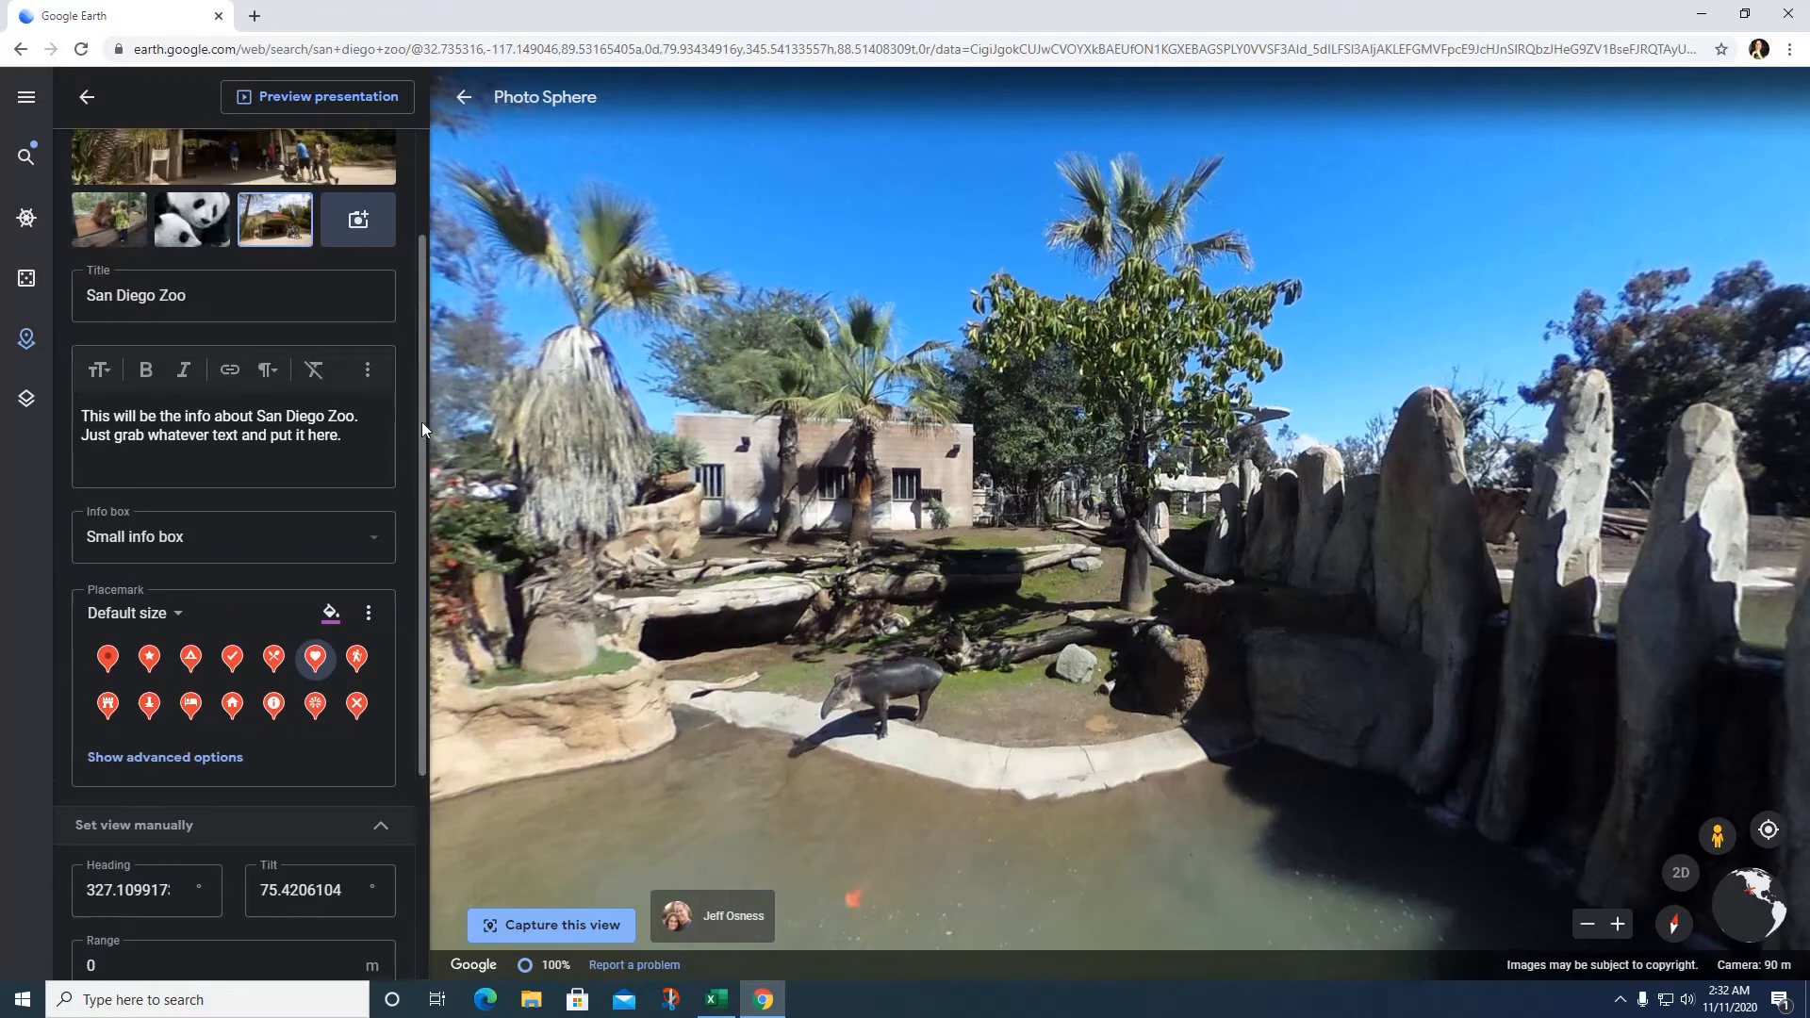
left_click(335, 111)
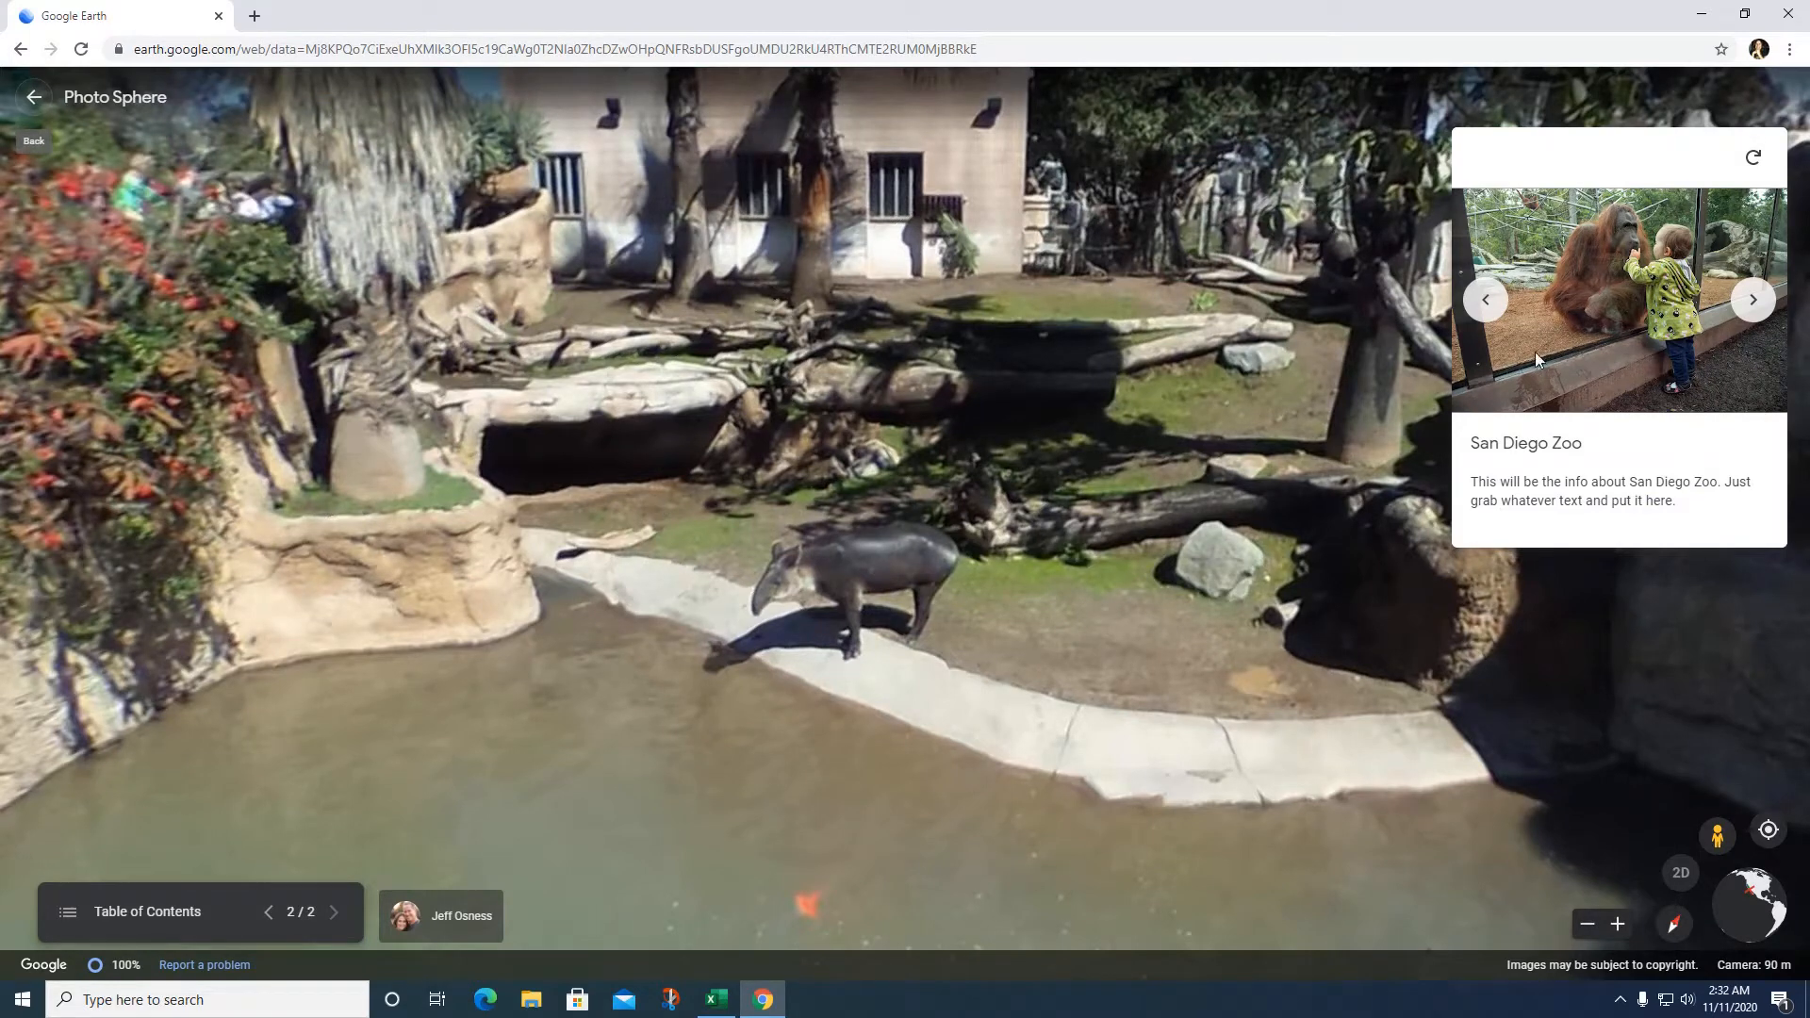
left_click(1759, 306)
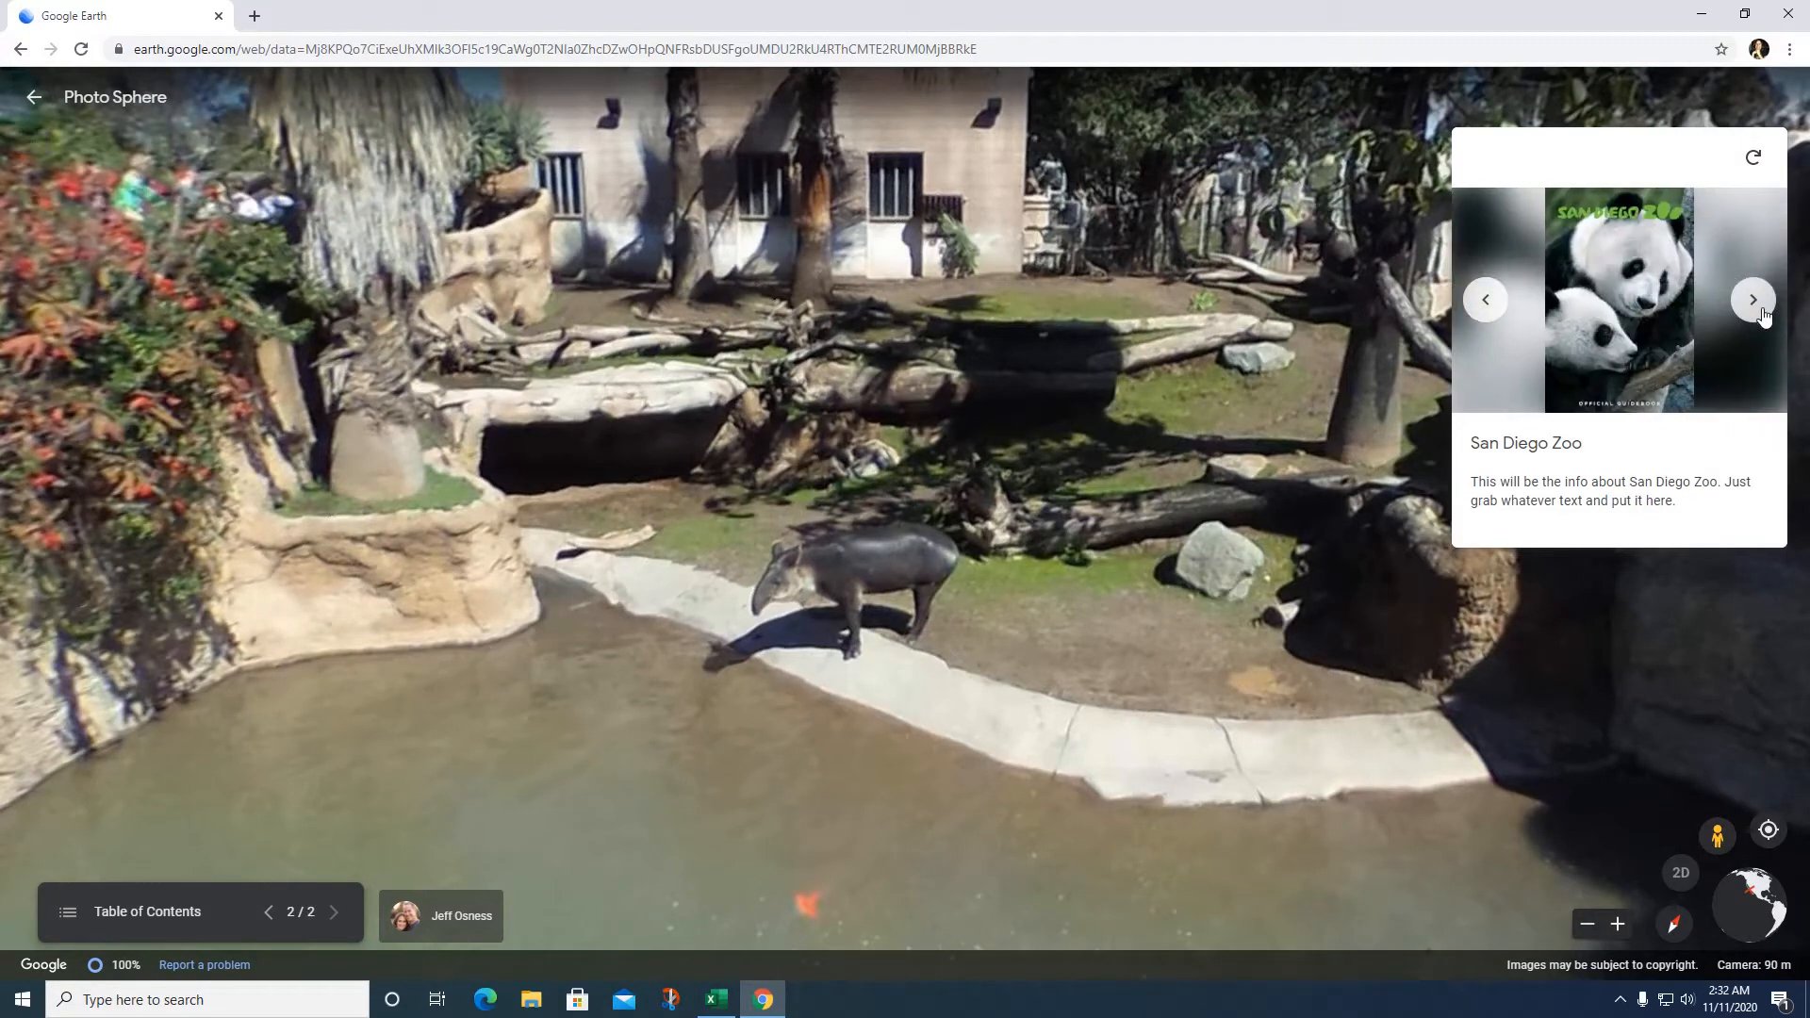
left_click(1762, 311)
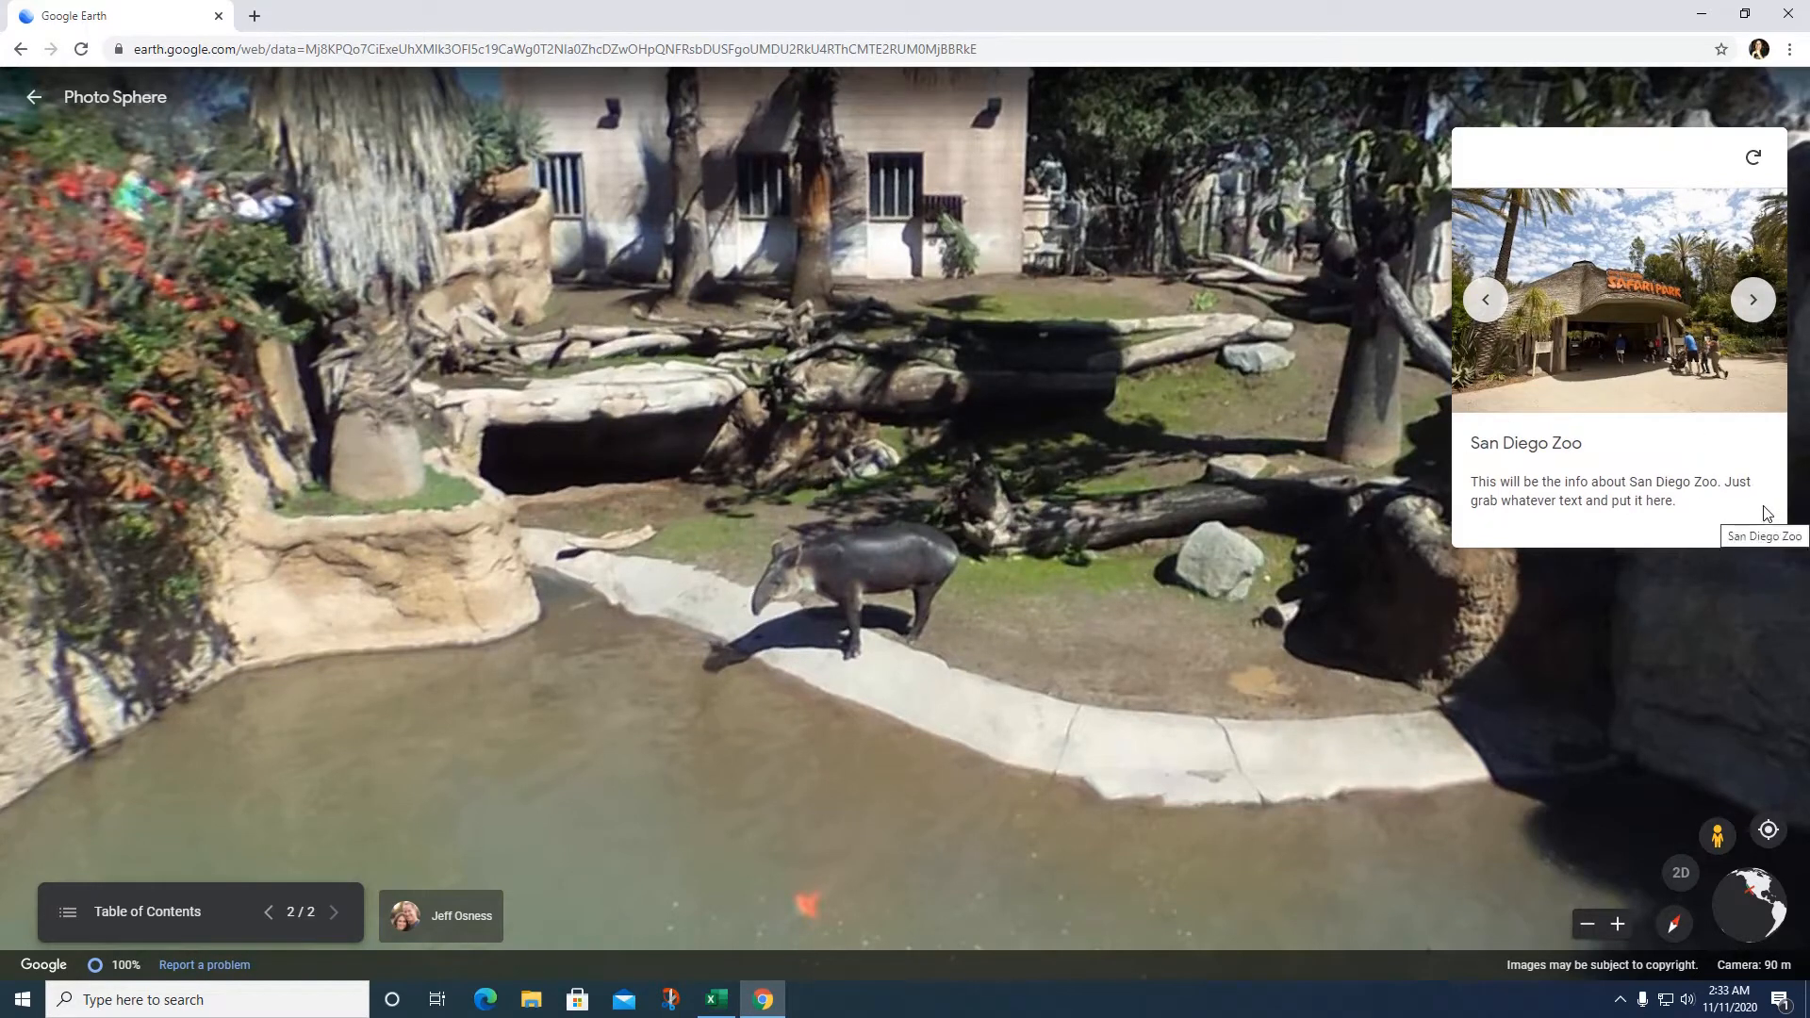
left_click(268, 910)
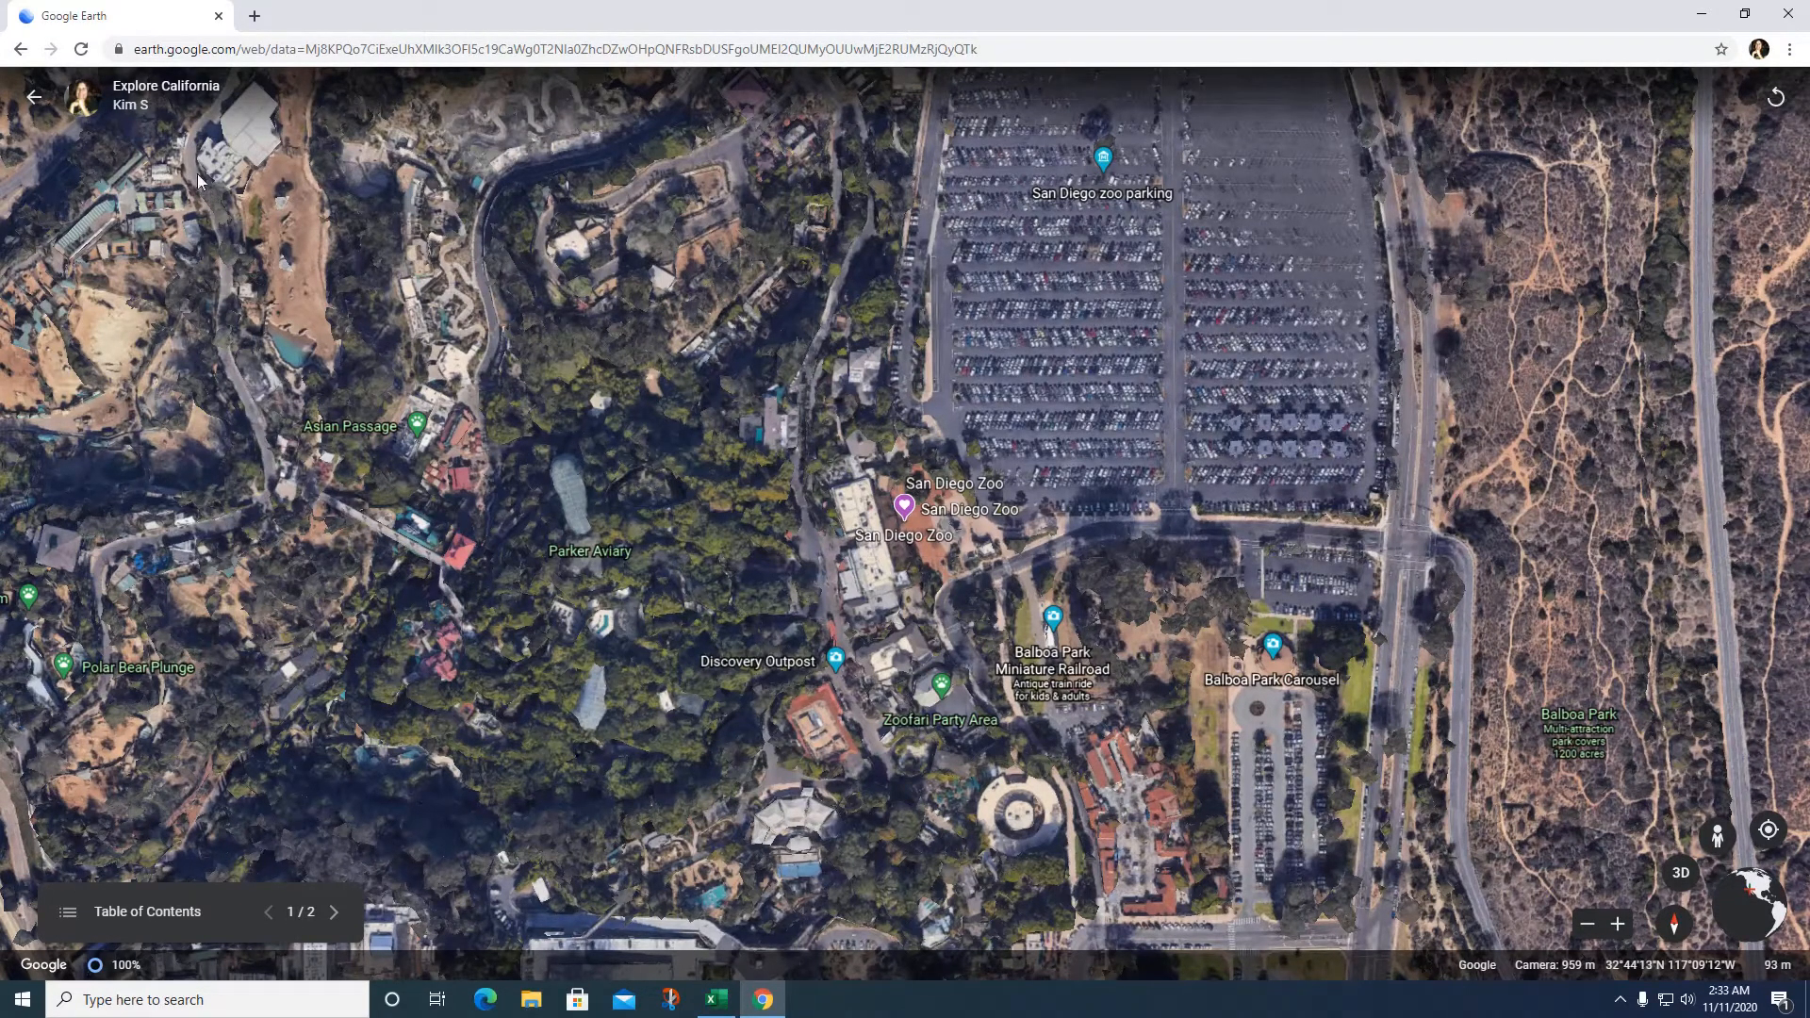
left_click(31, 98)
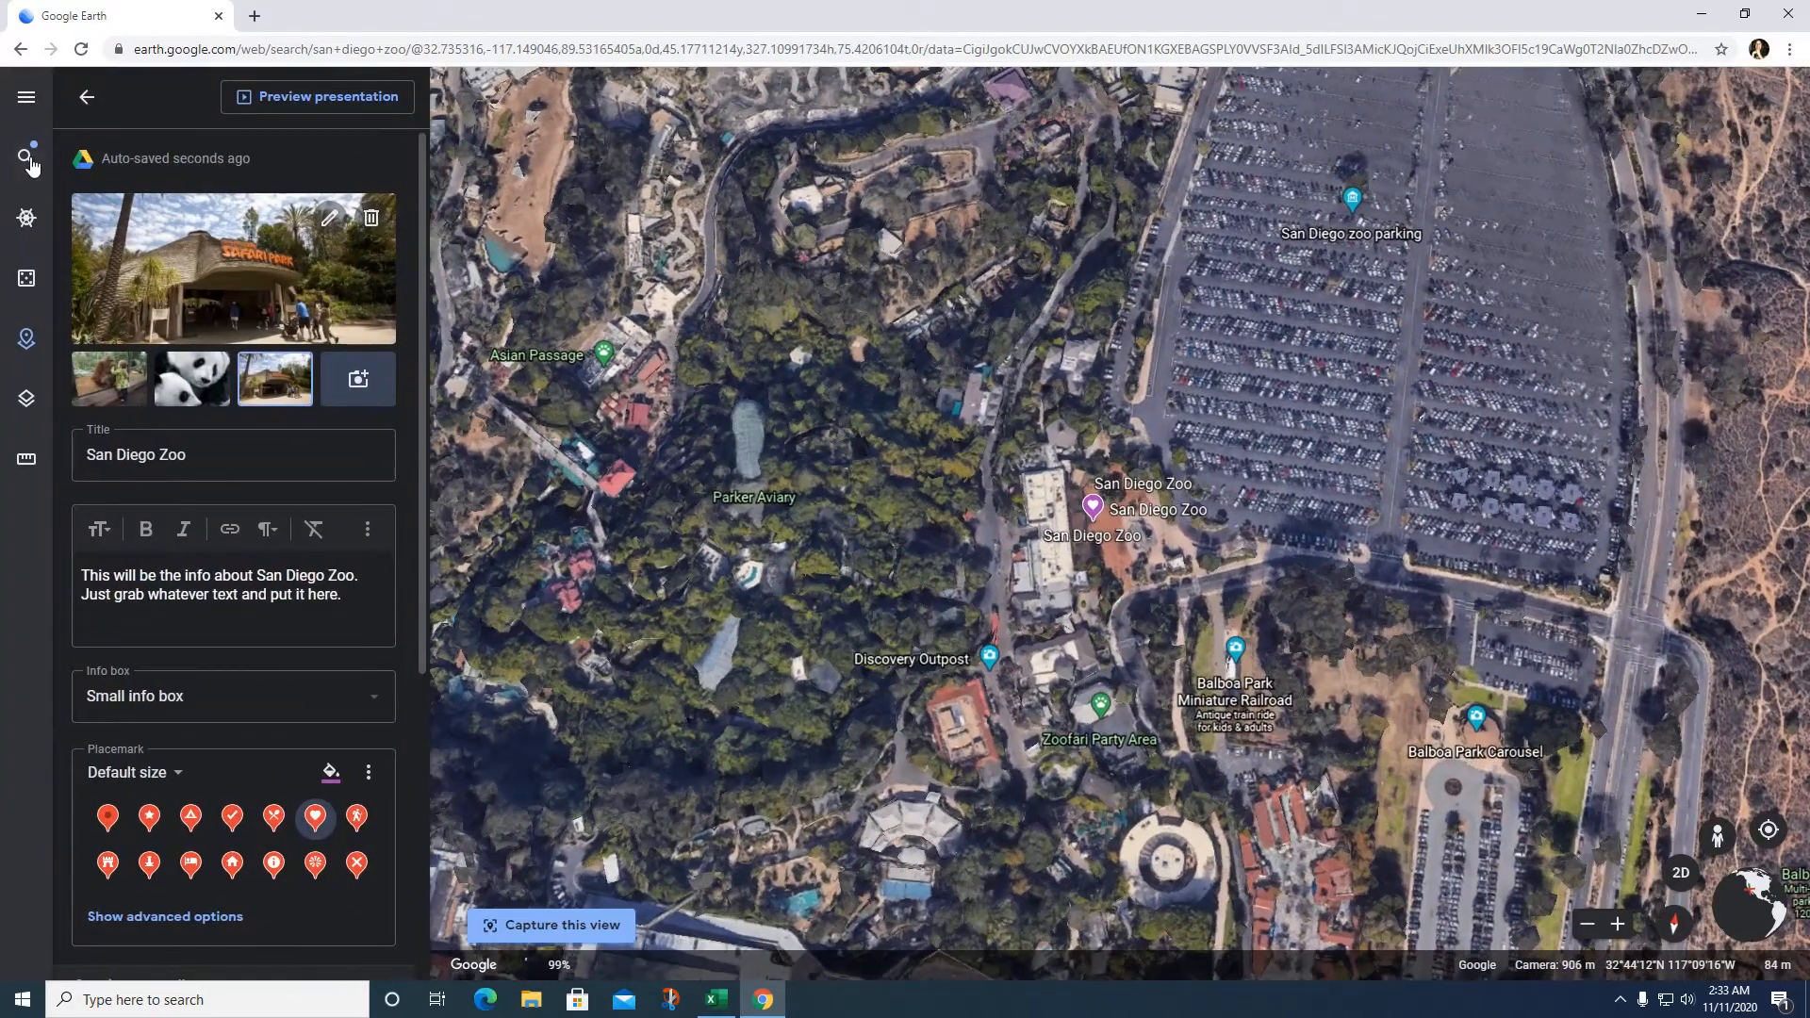
Step: Search 'legoland', fly to LEGOLAND California, and start adding it to the project
left_click(27, 159)
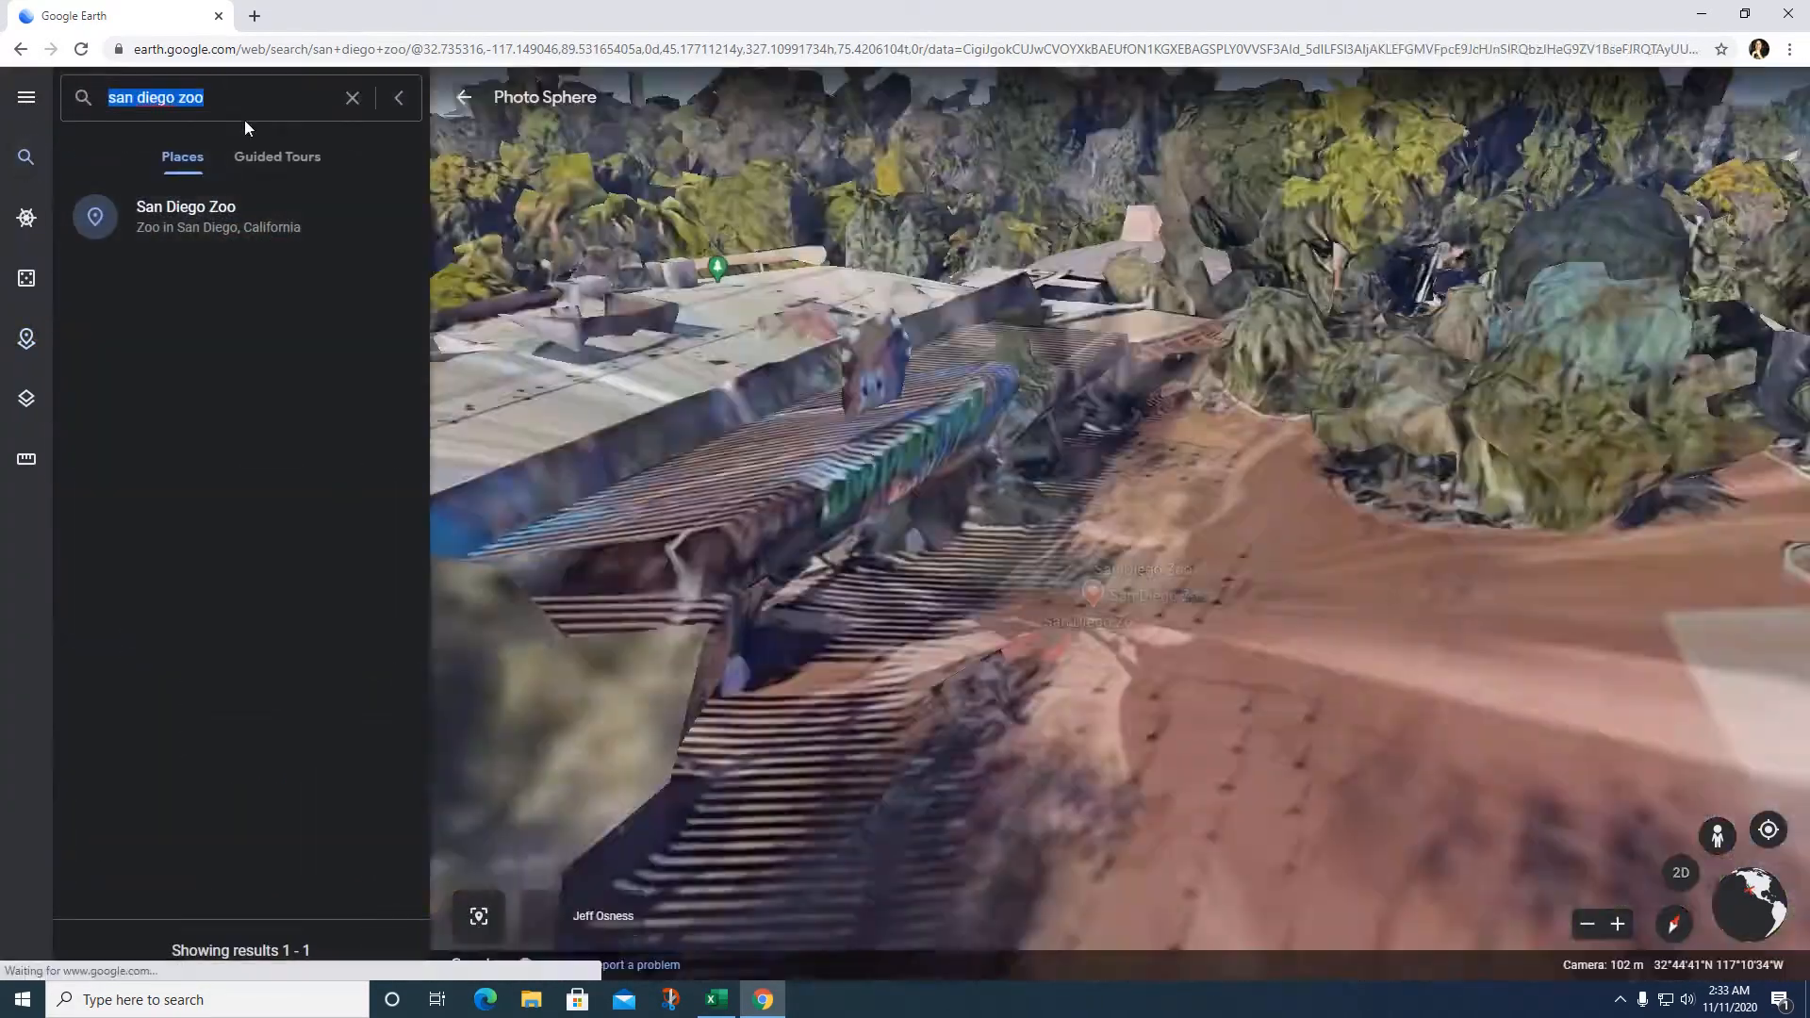
type("legoland")
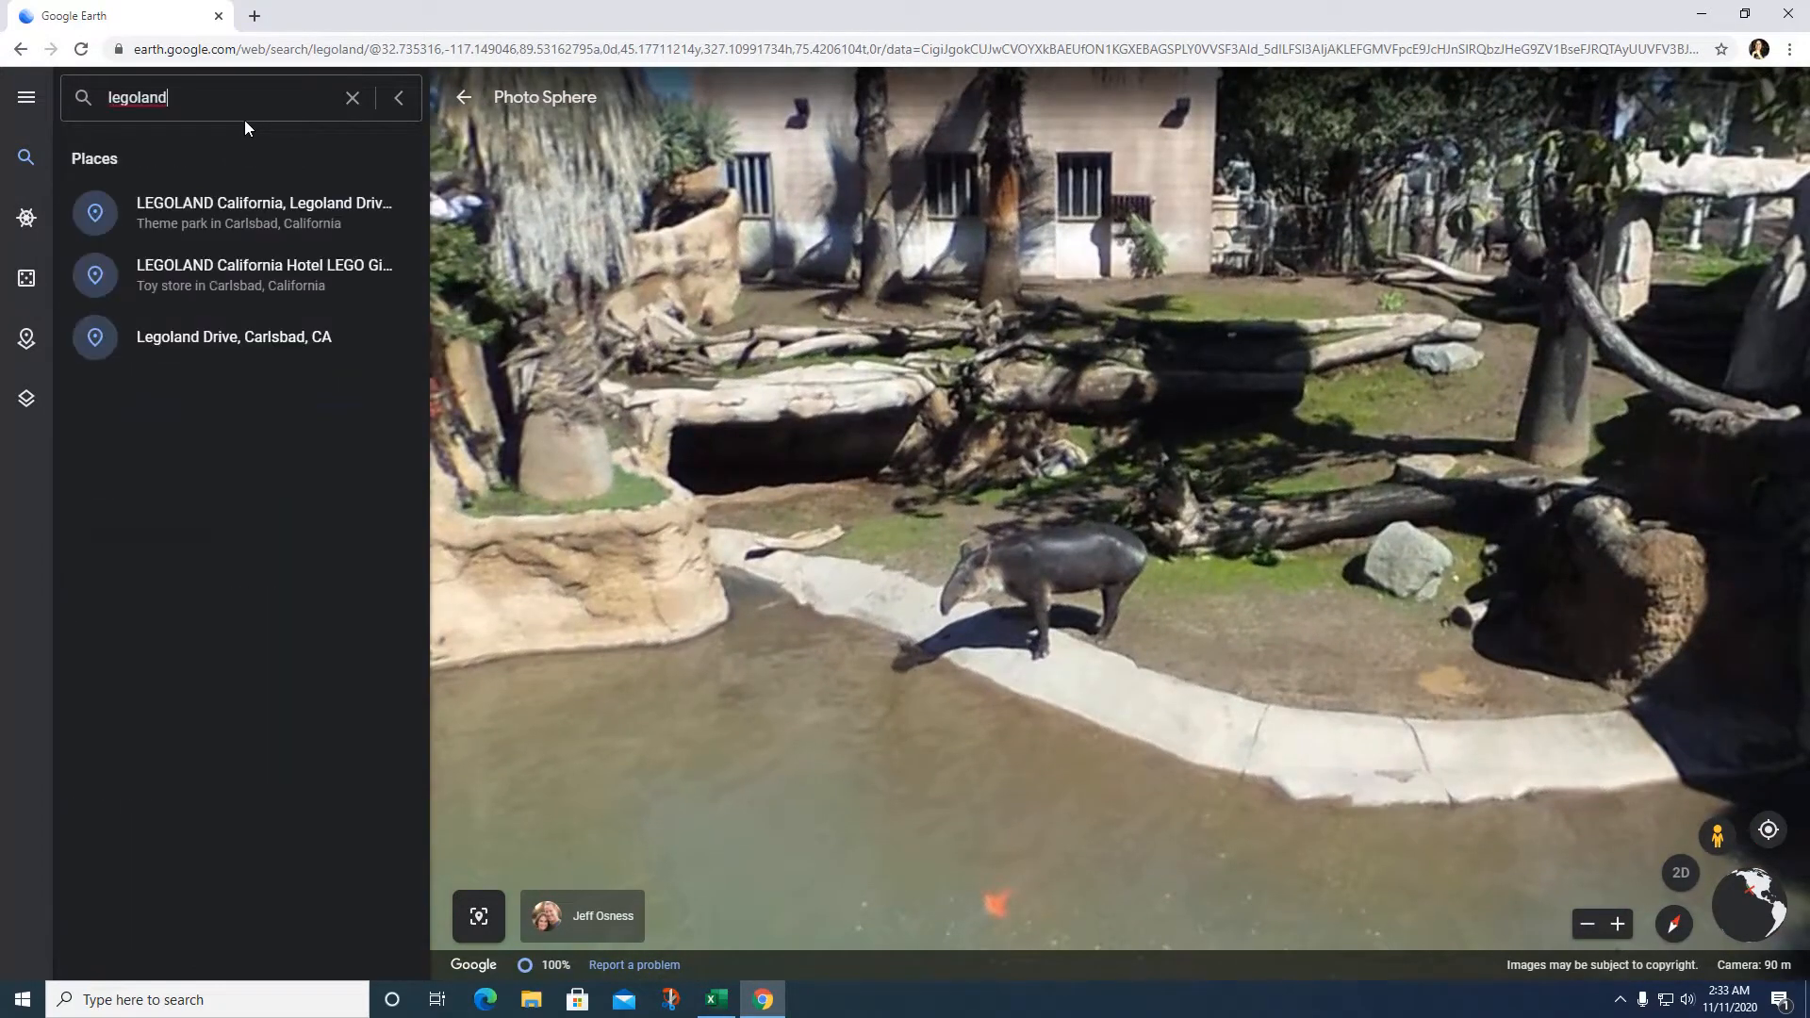
left_click(272, 204)
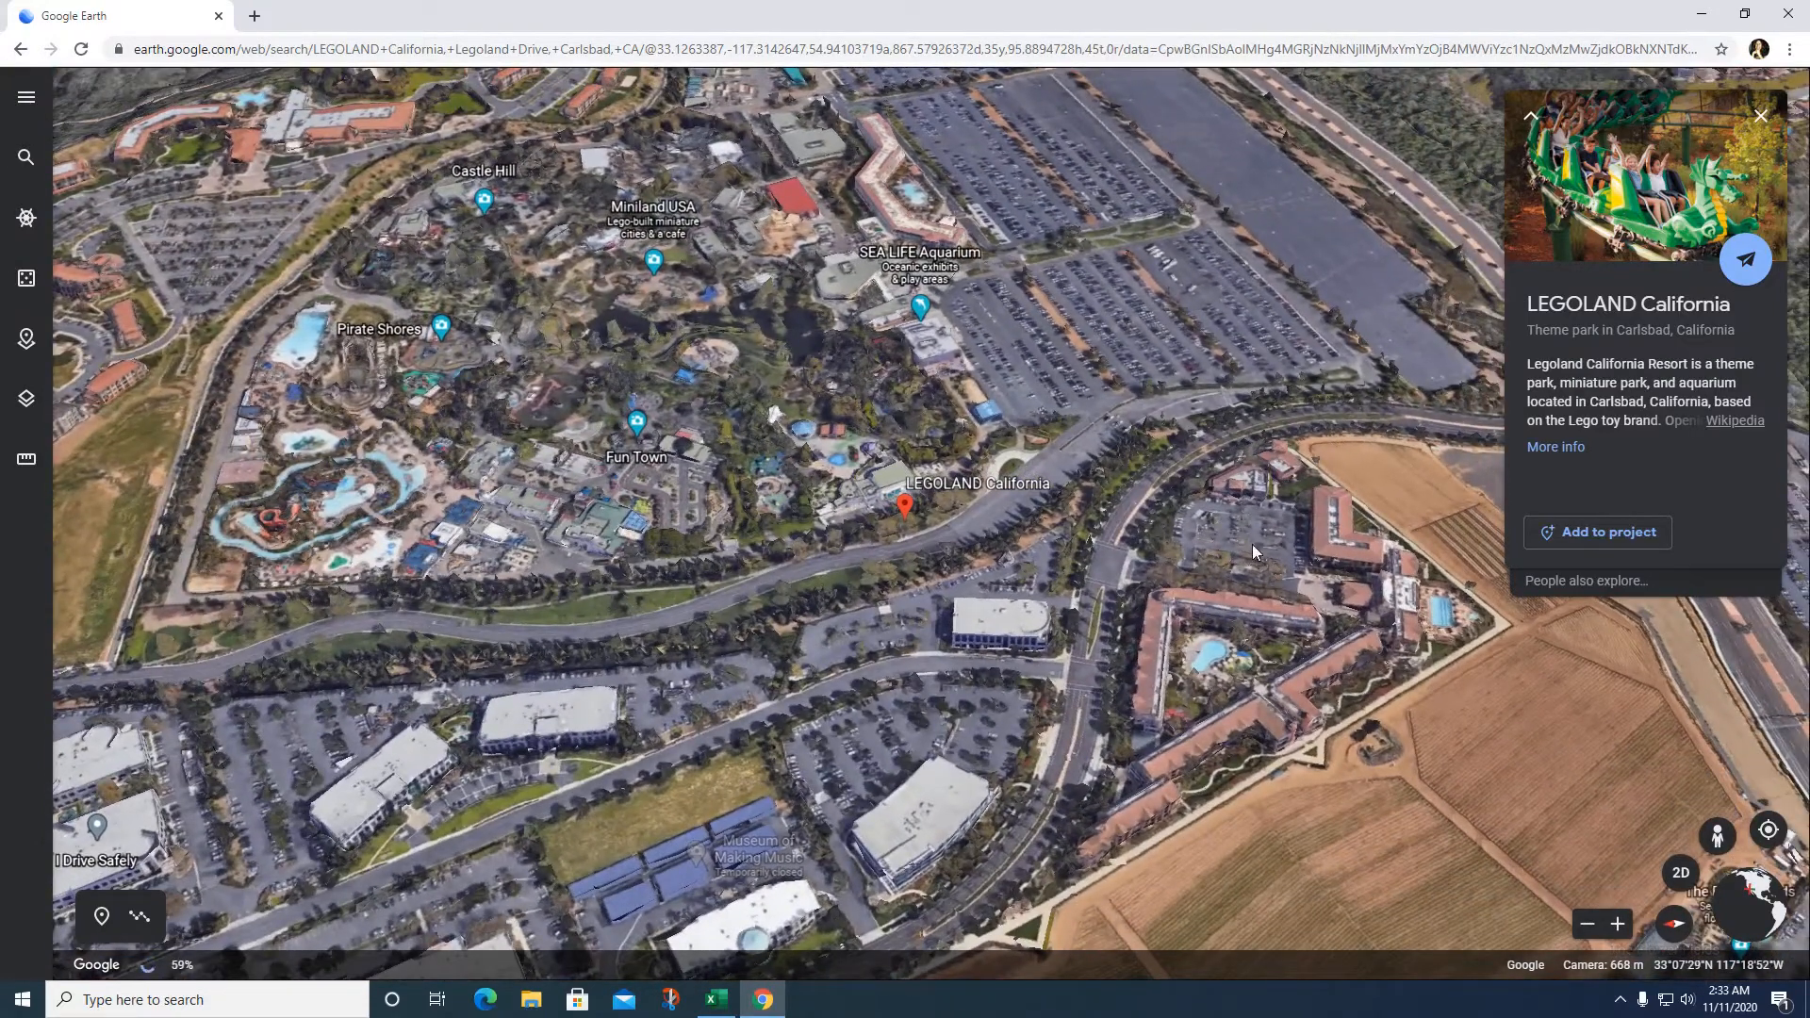
left_click(1642, 535)
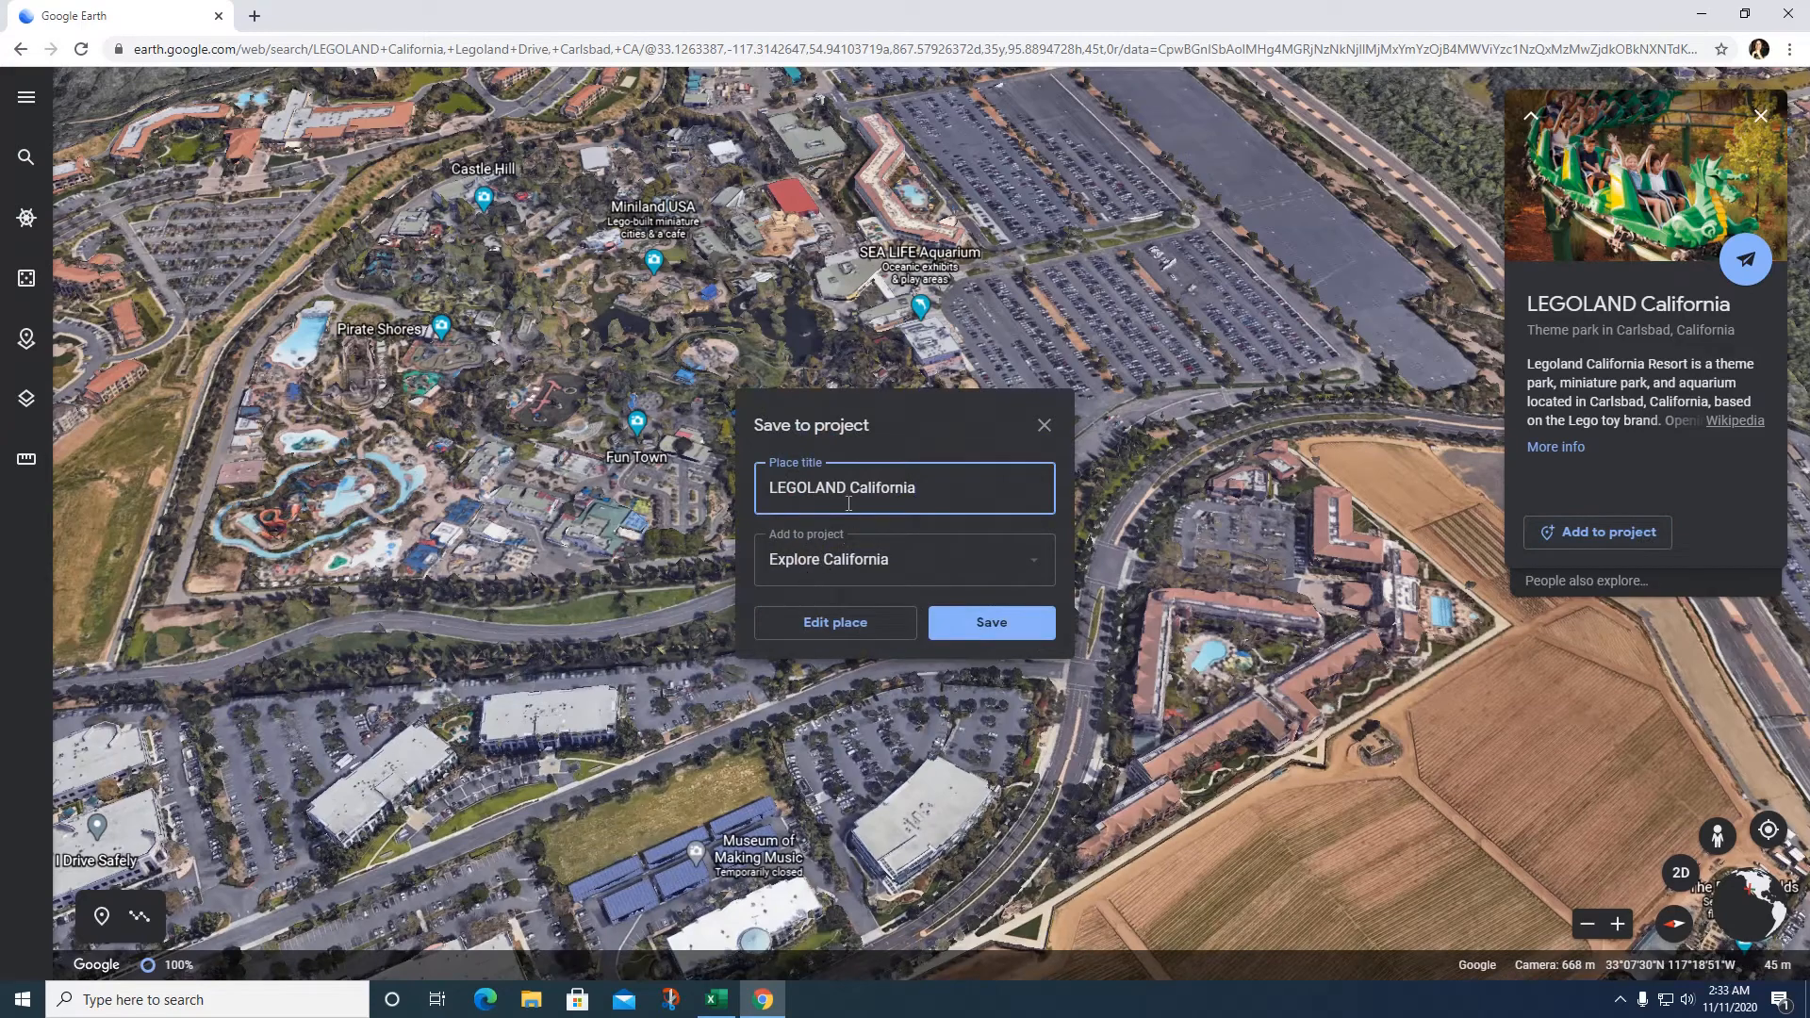
Step: Replace LEGOLAND's description with 'is our second spot and a favorite of all little kids, Legoland'
left_click(882, 630)
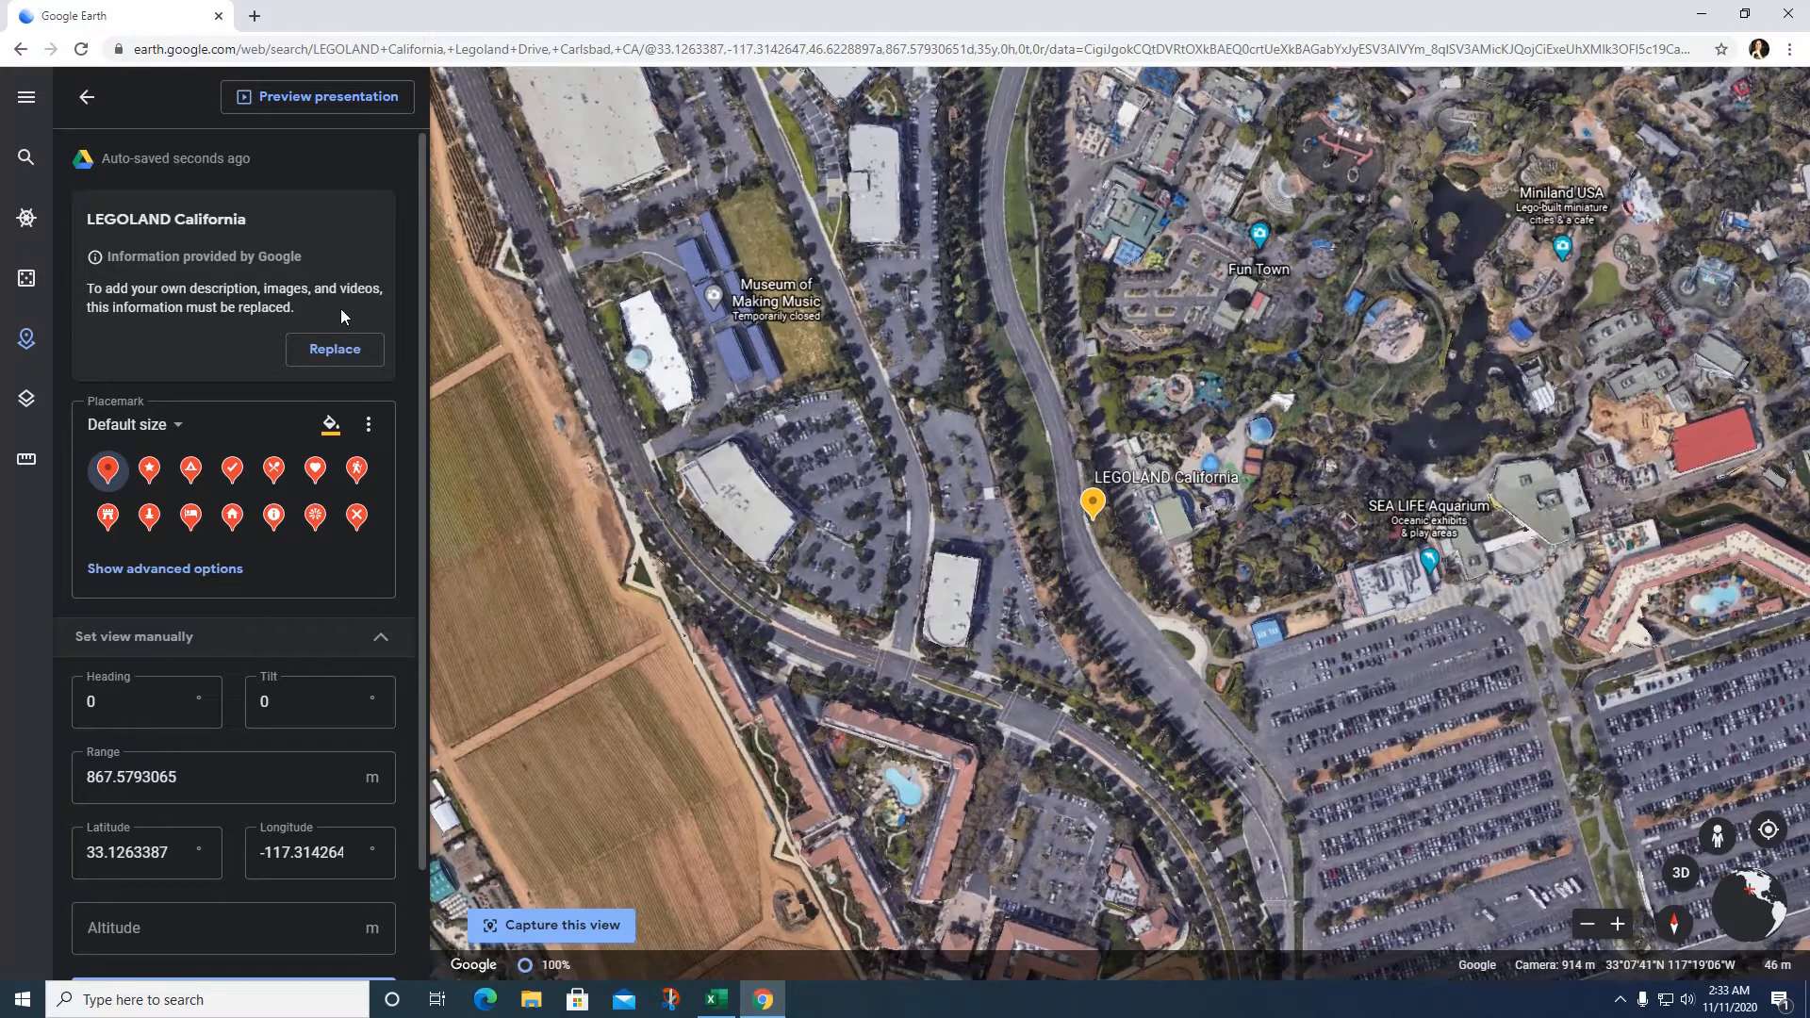
left_click(336, 351)
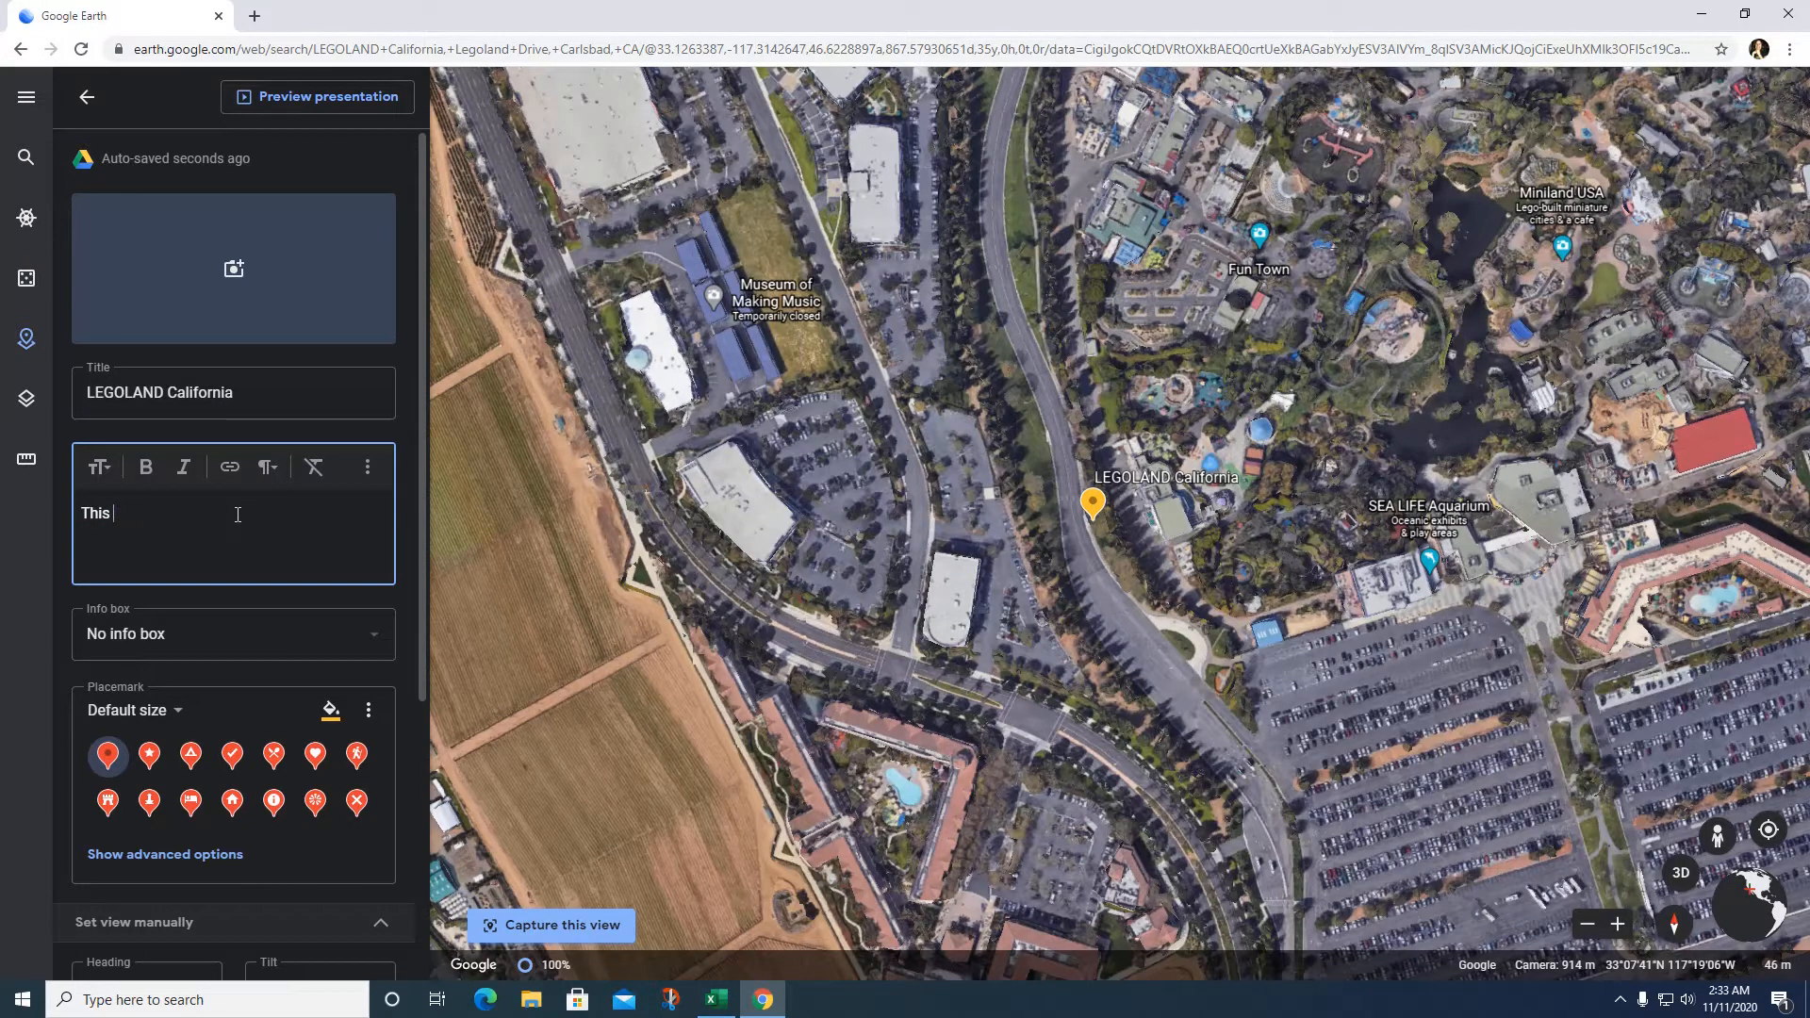
type("is our seco")
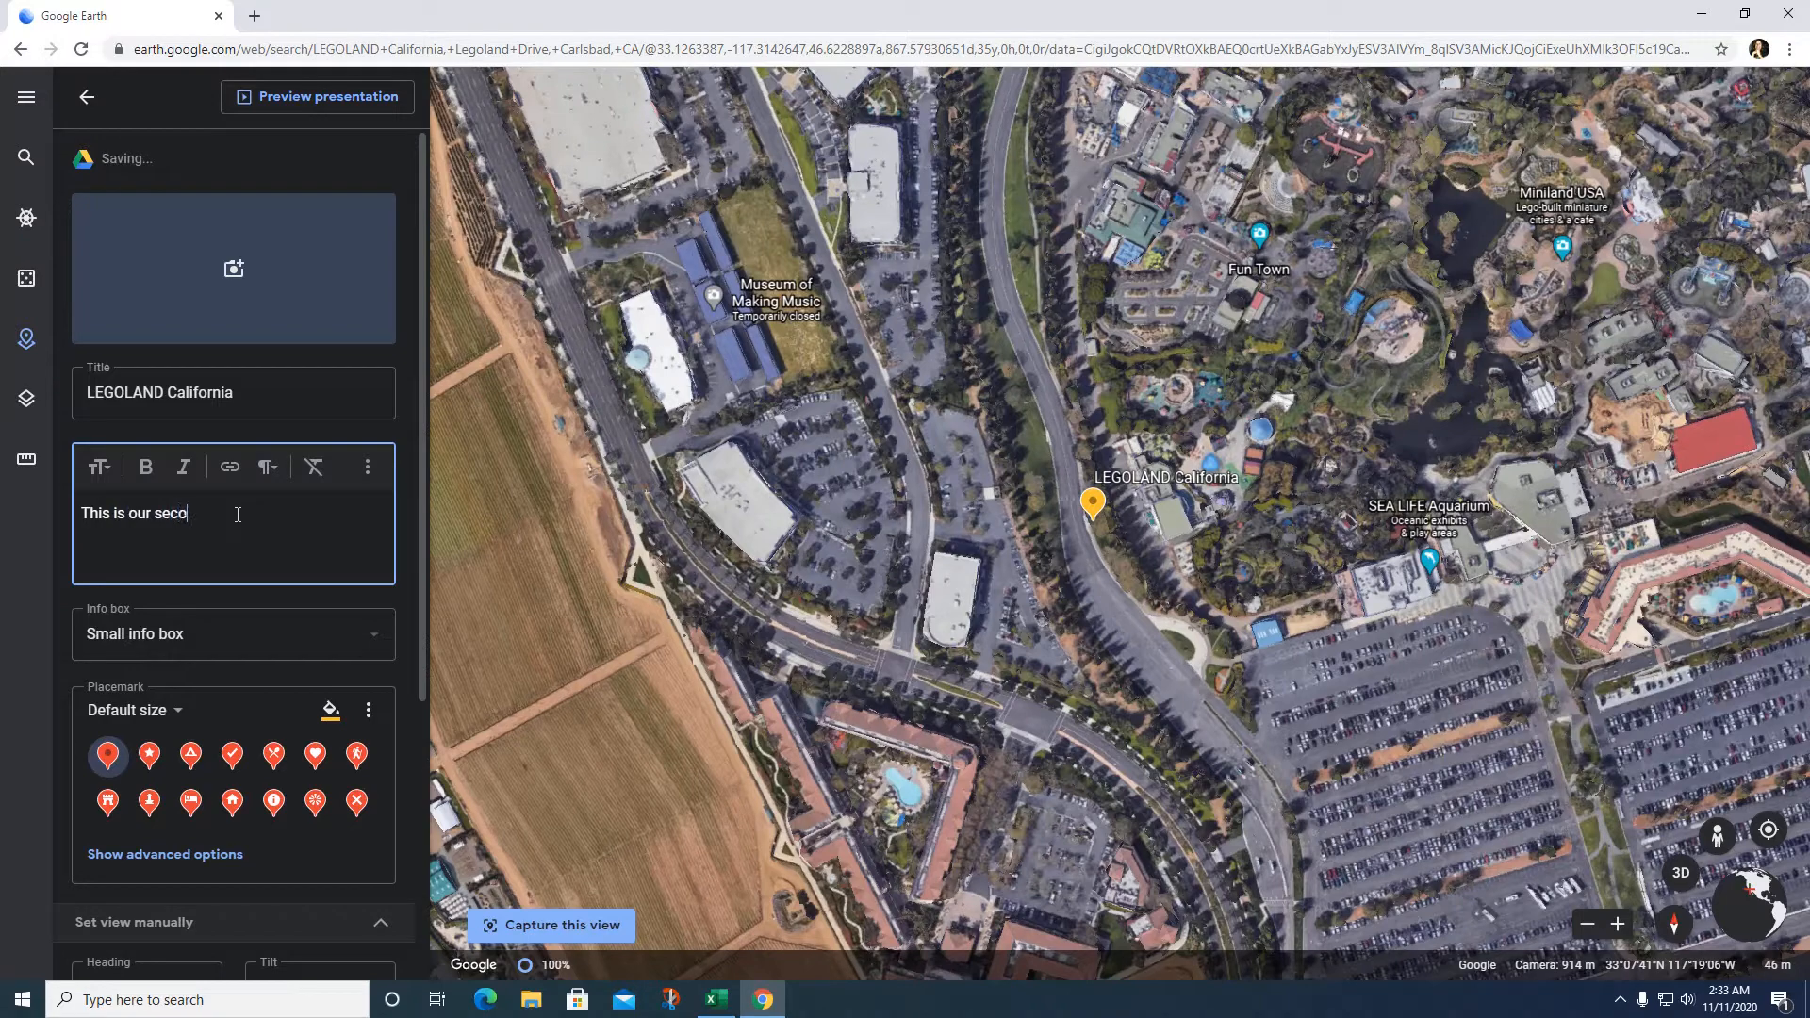
type("nd spot and a favorit")
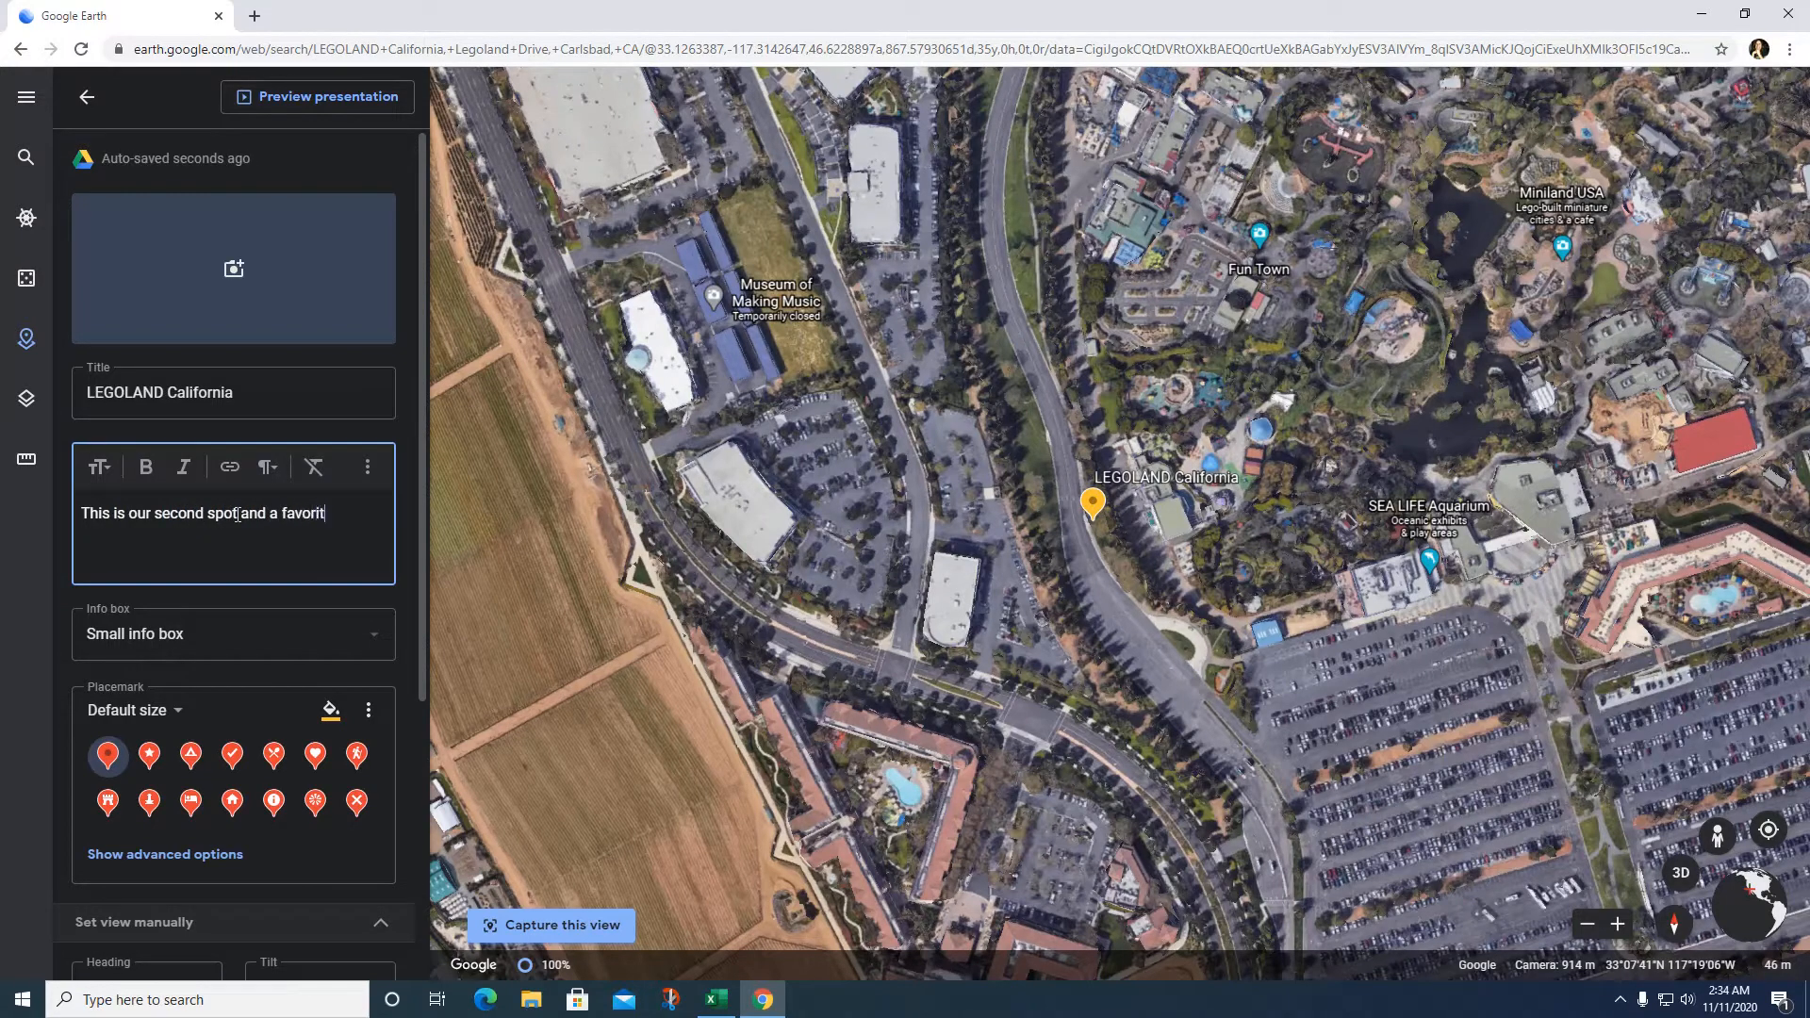
type("e of all little kids, Lego")
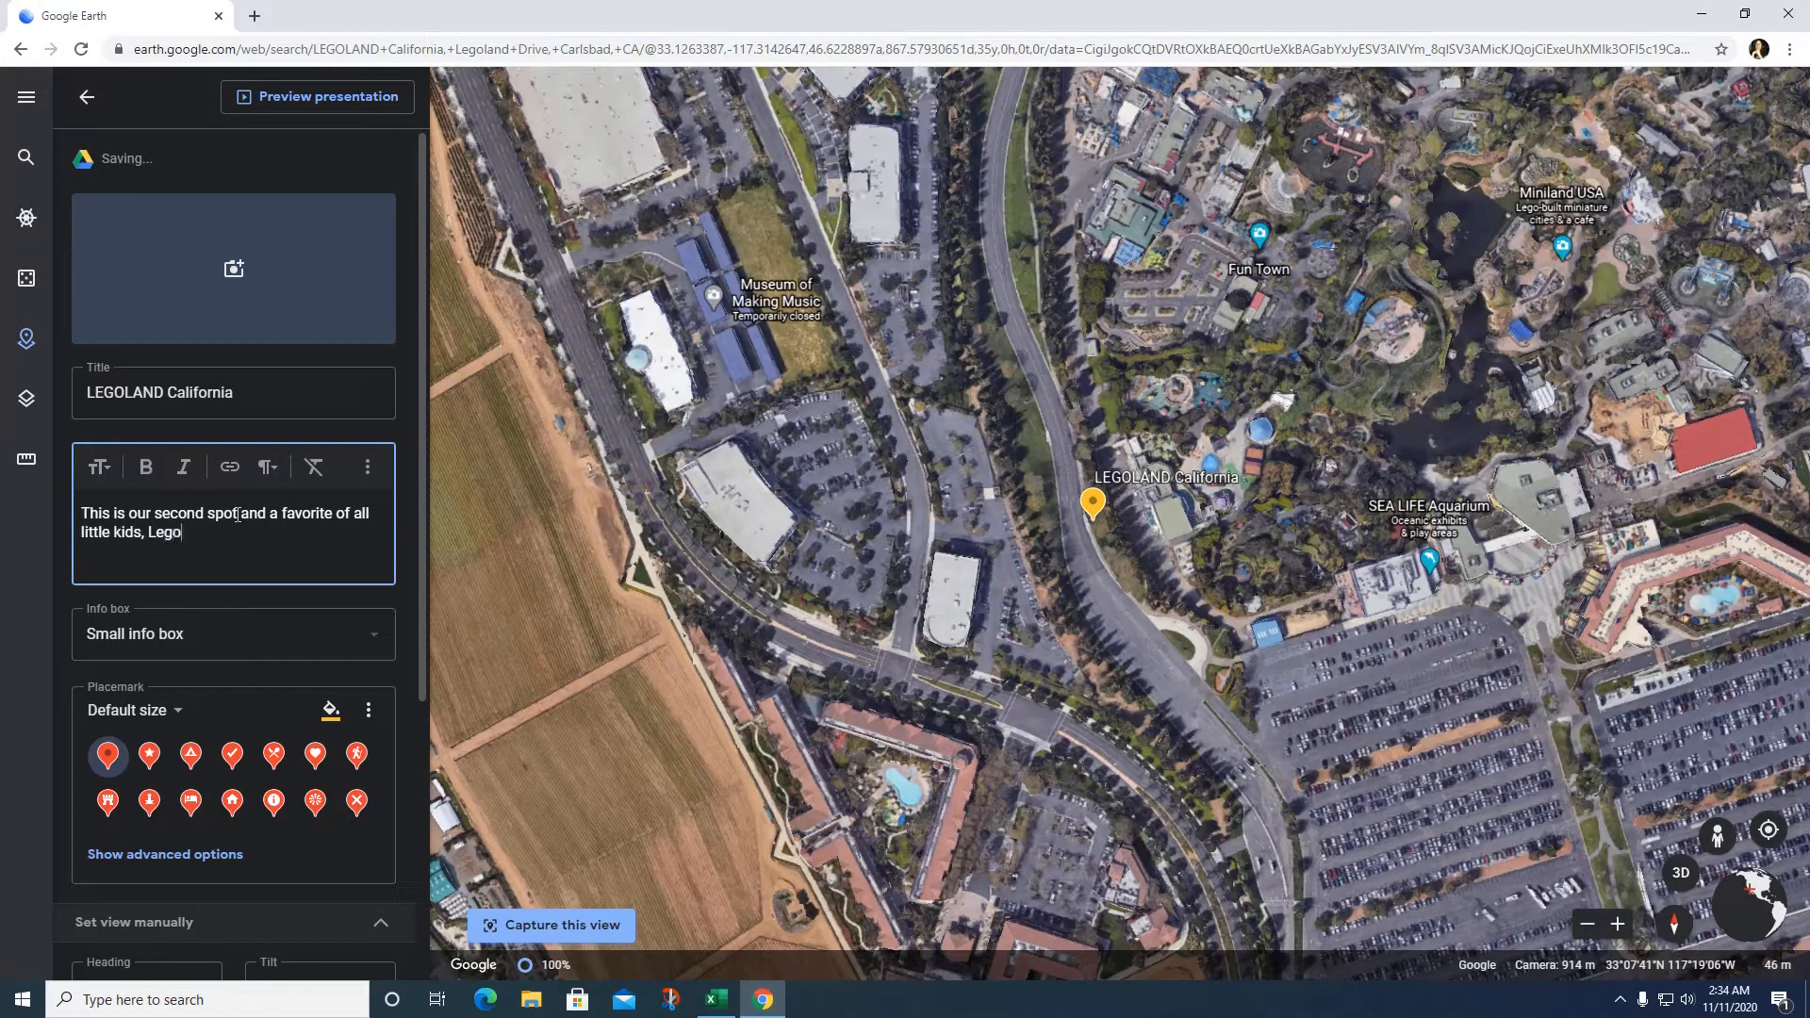
type("land!")
Step: Search images for 'legoland' and attach the colourful LEGO ride photo to the placemark
left_click(234, 268)
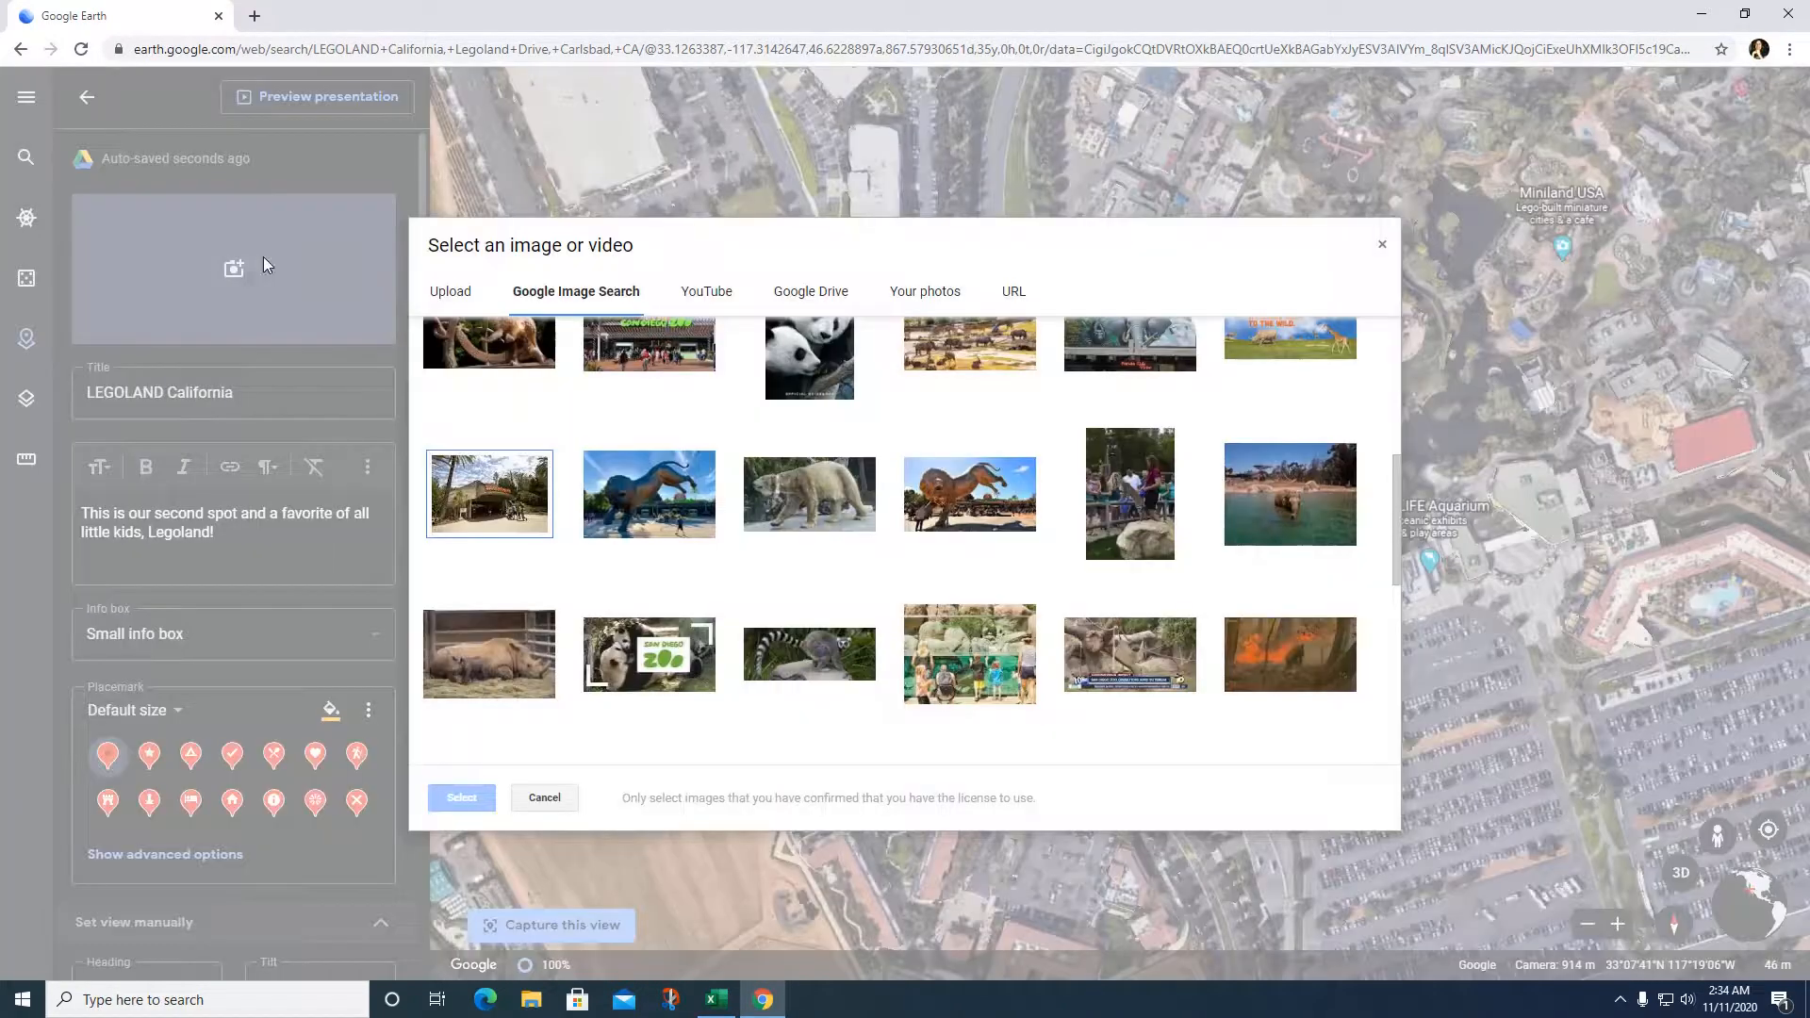
left_click(577, 300)
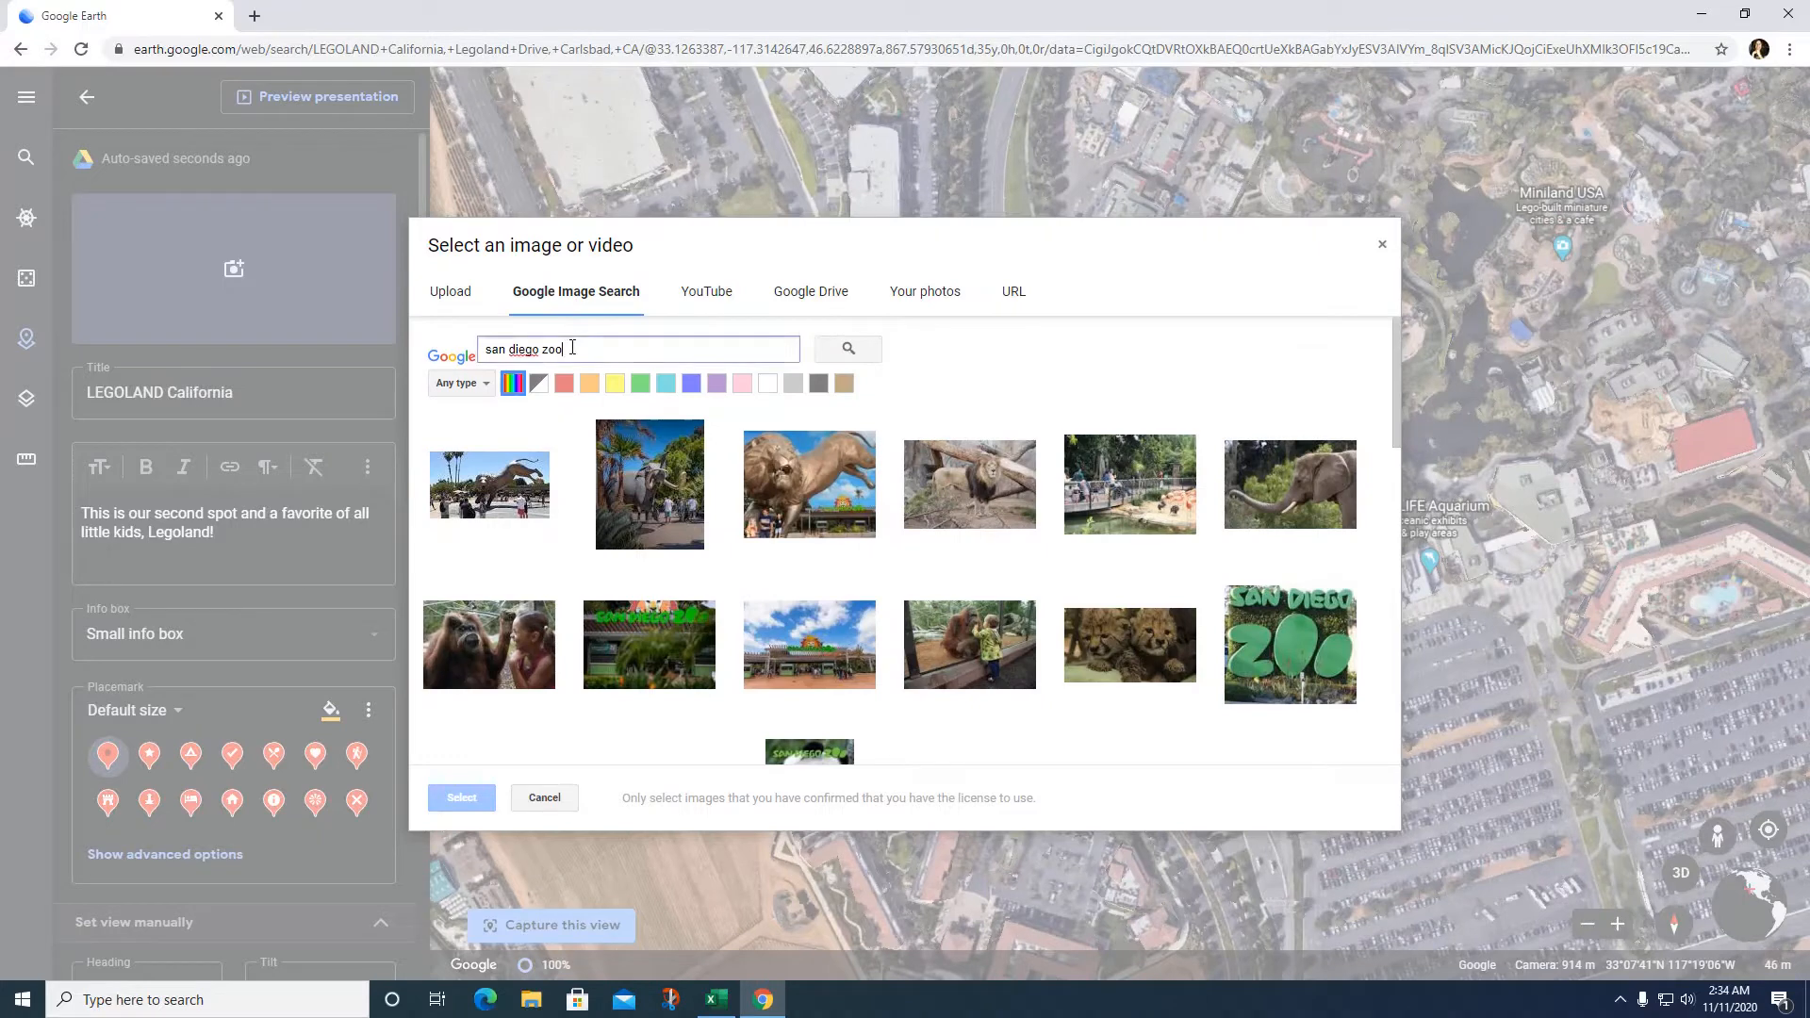
type("lego")
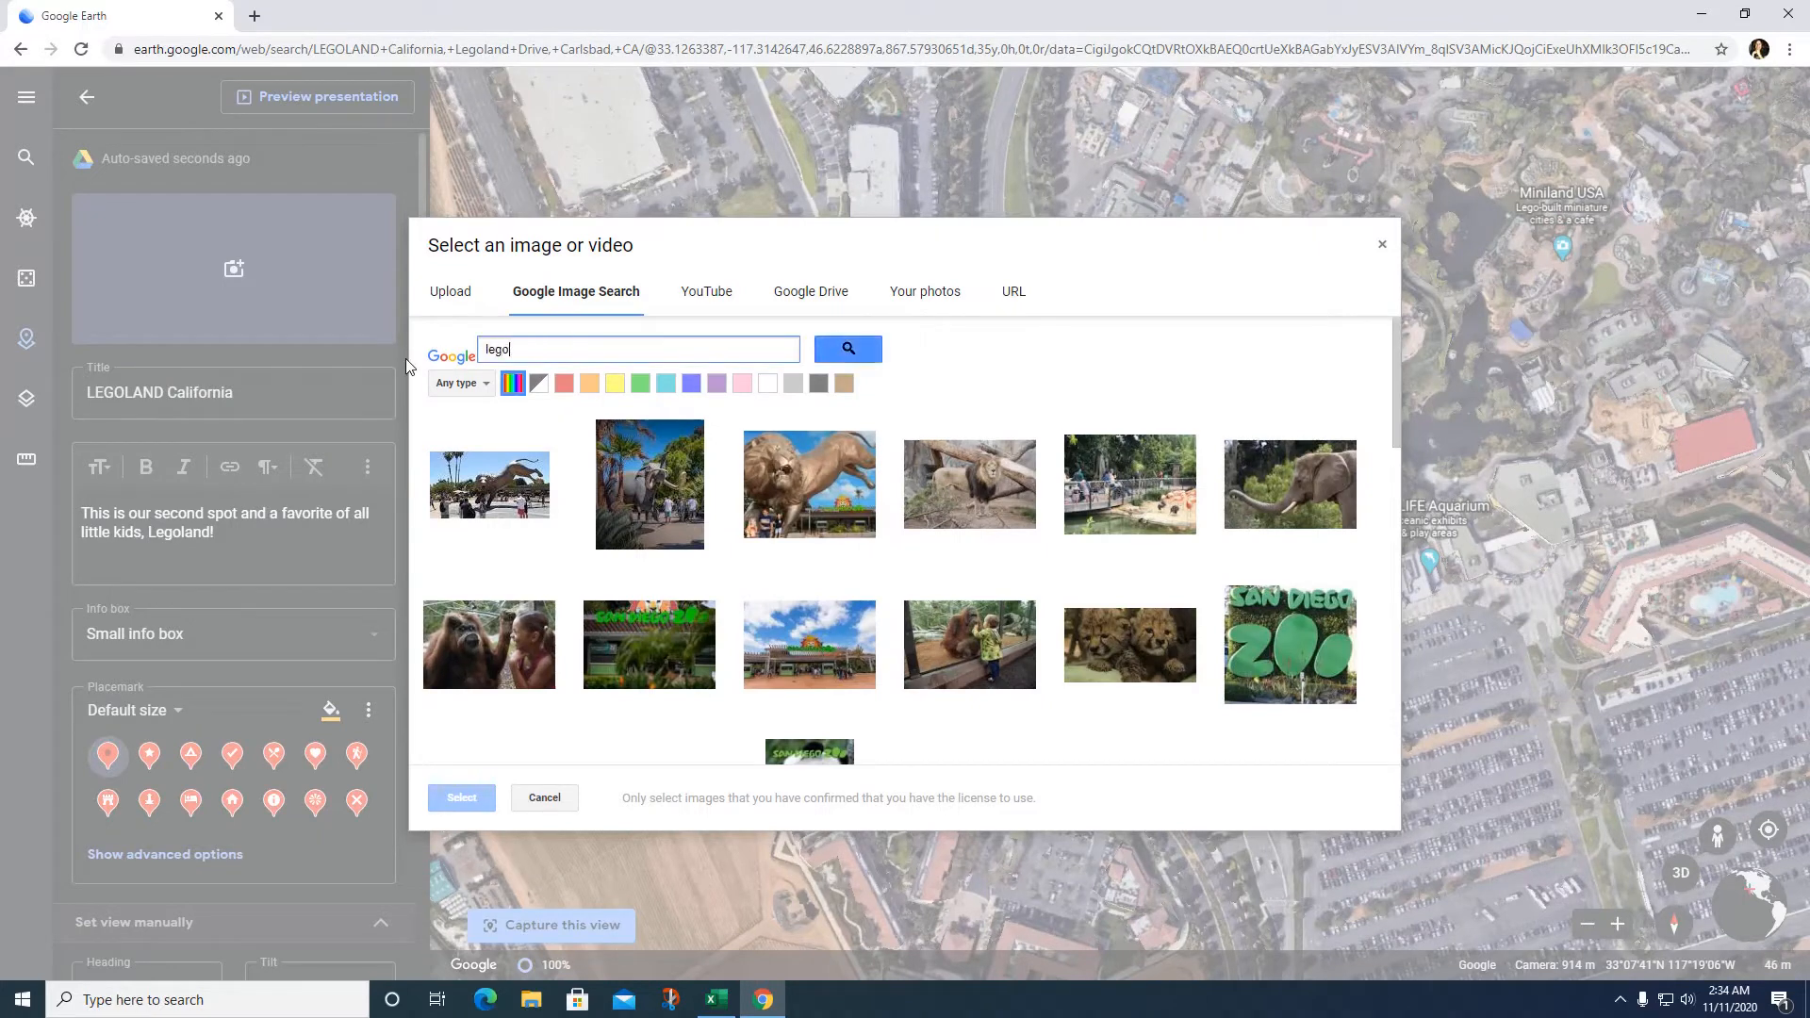
type("land")
left_click(845, 350)
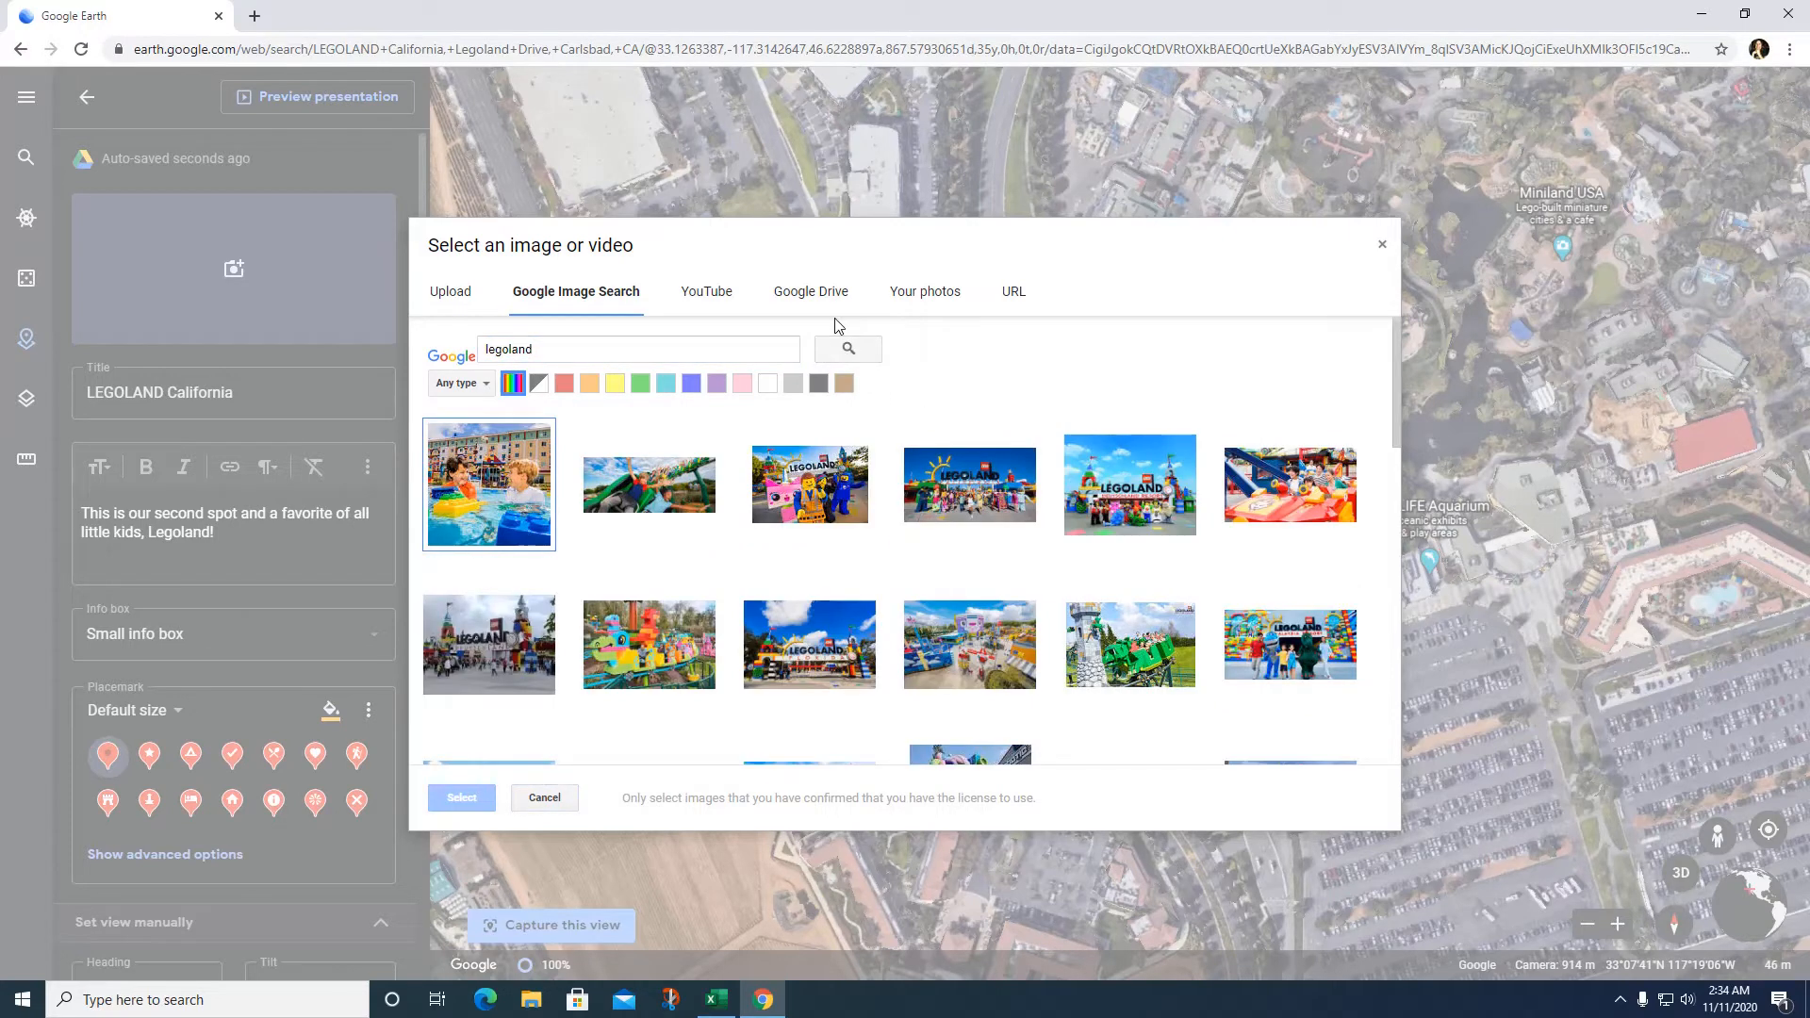
left_click(598, 618)
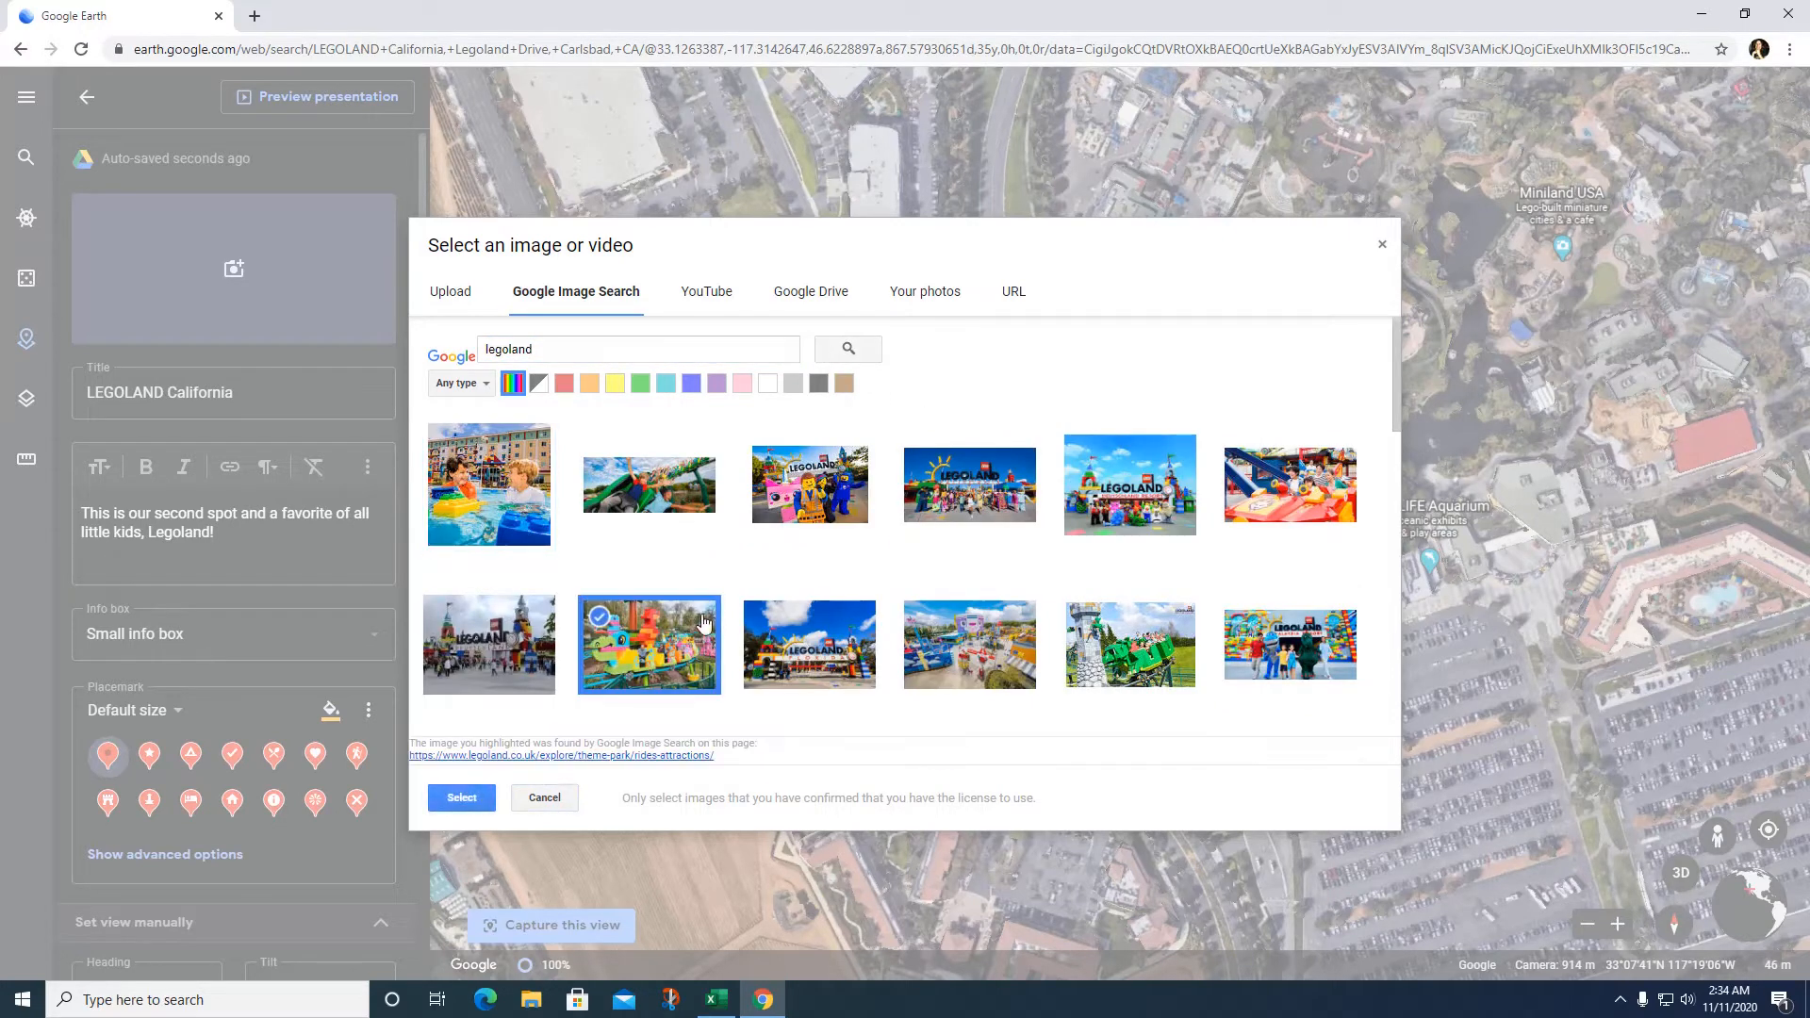
left_click(462, 798)
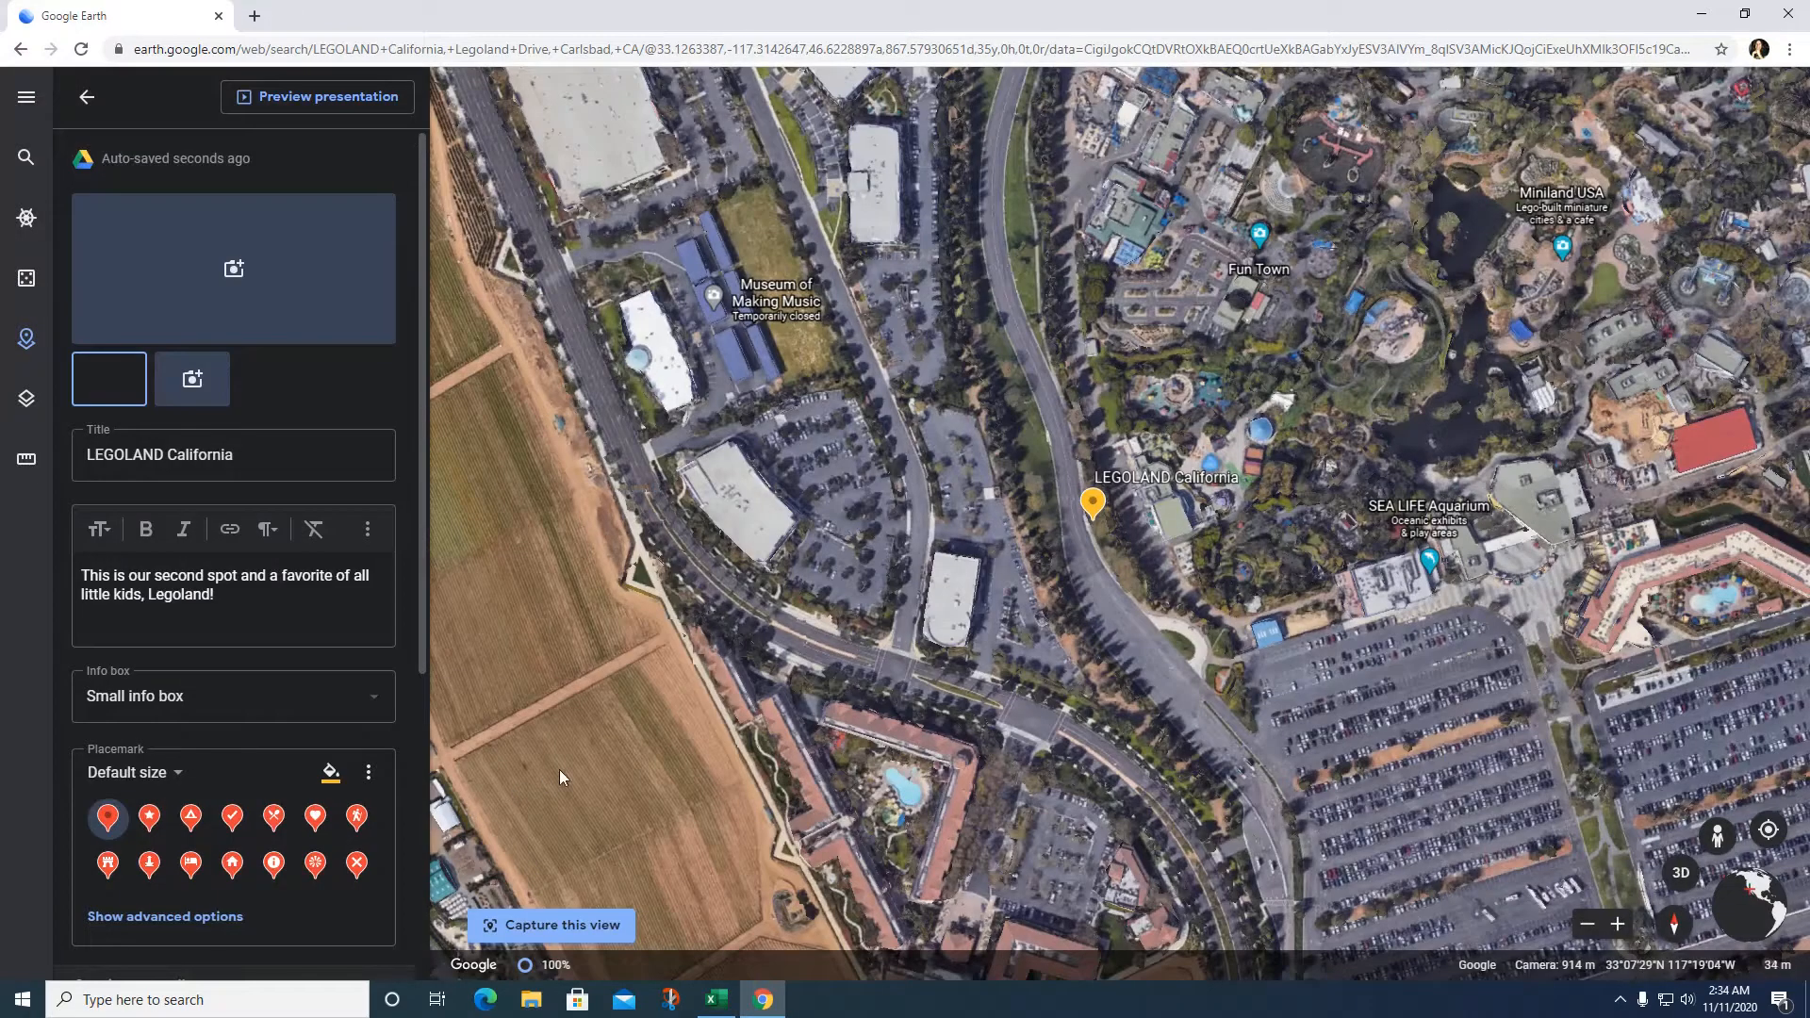
Step: Attach the LEGOLAND resort entrance photo and the cake tower photo as the second and third images
left_click(193, 380)
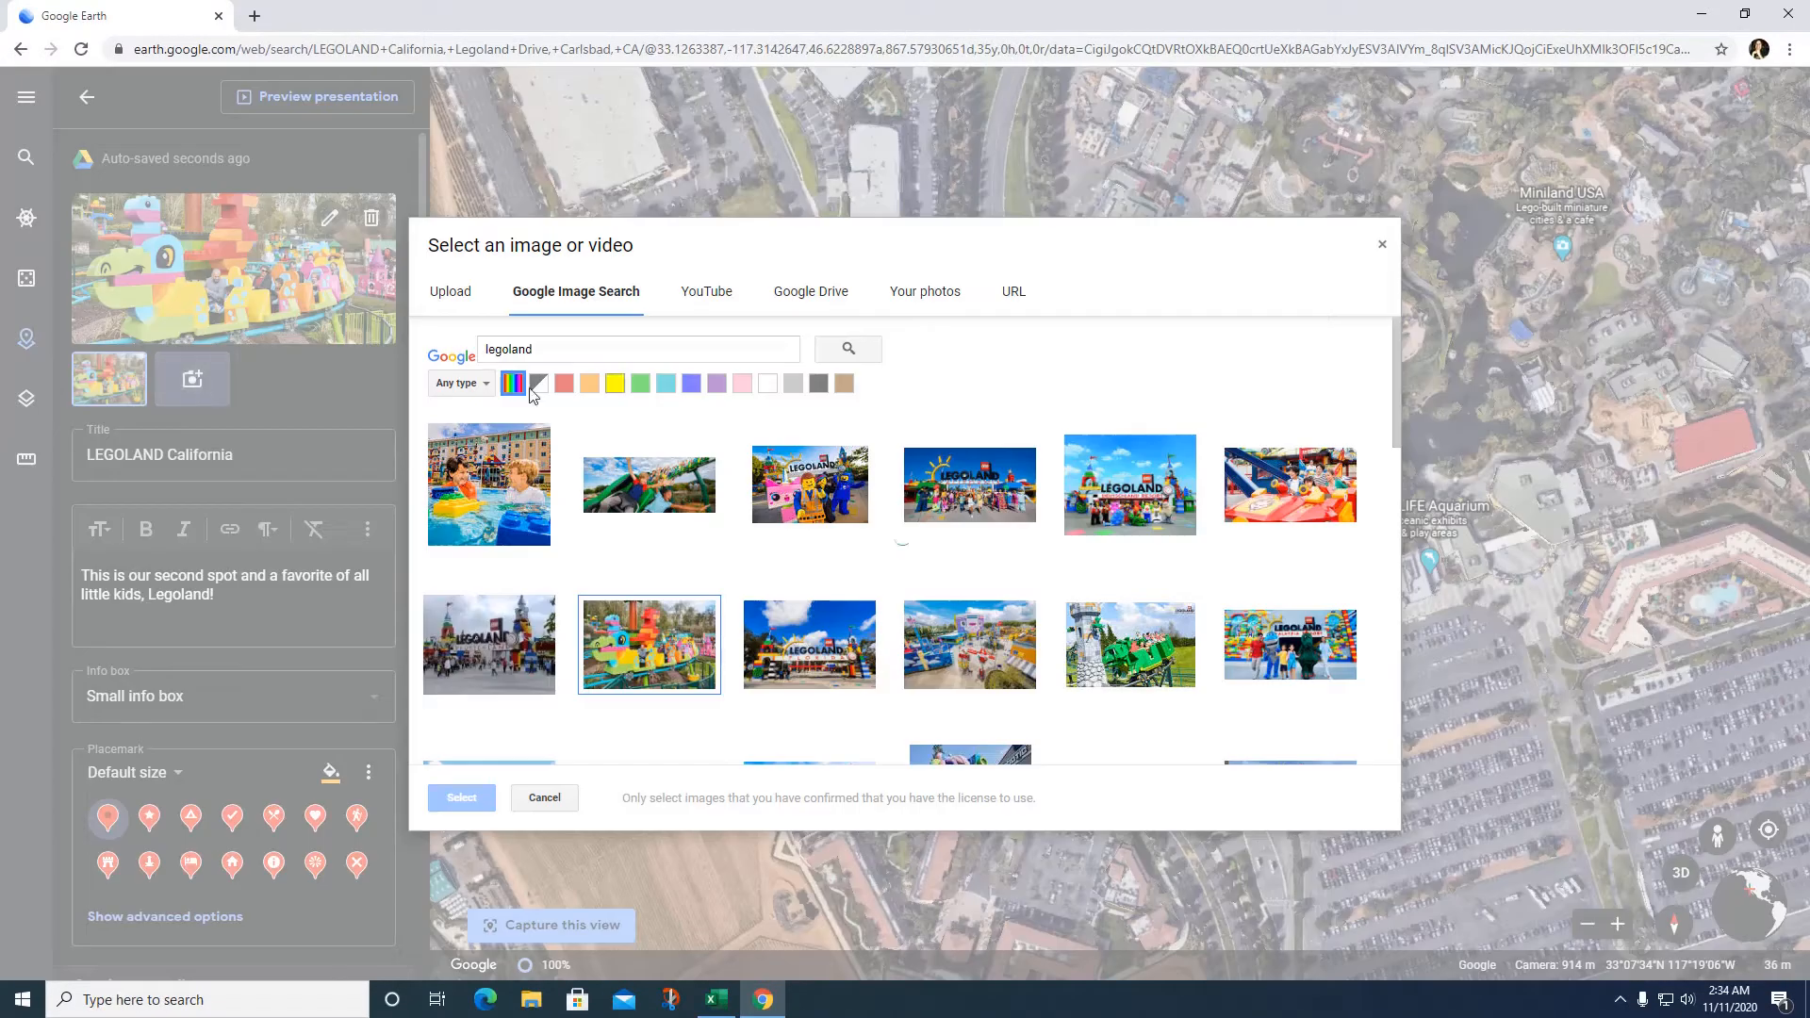
left_click(1179, 482)
left_click(460, 799)
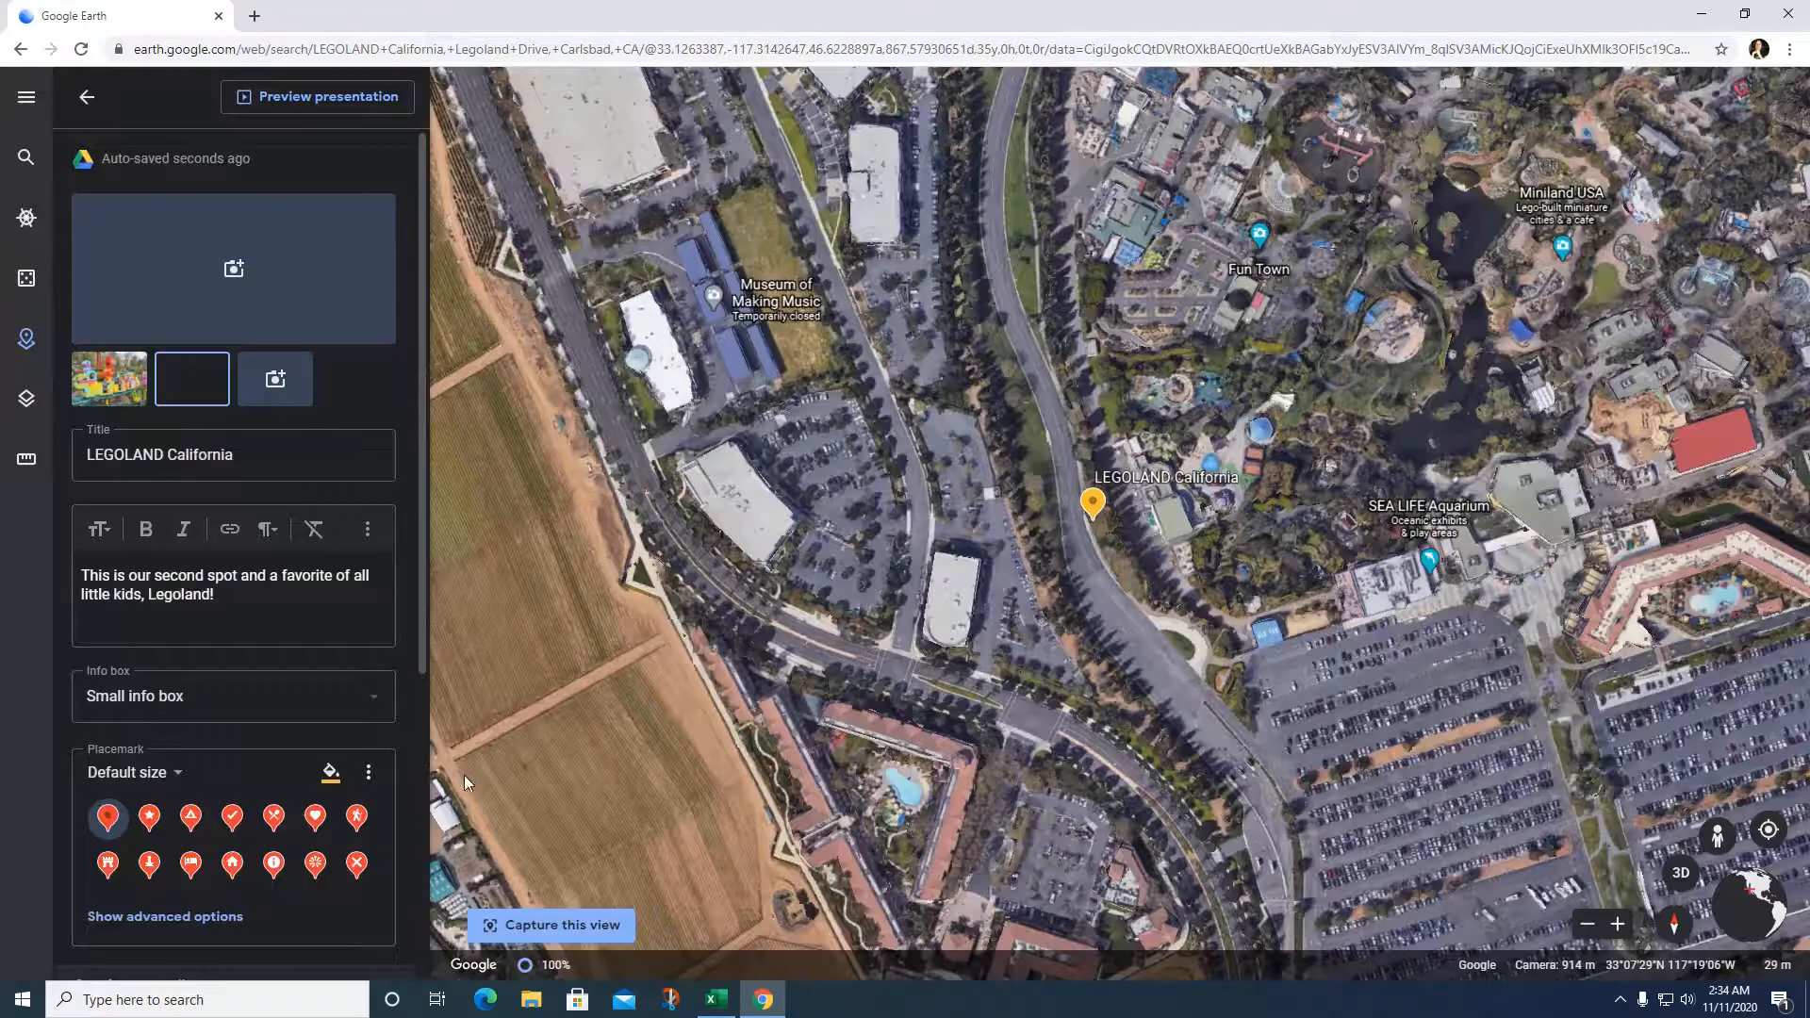
left_click(275, 380)
scroll(717, 545, "down", 2)
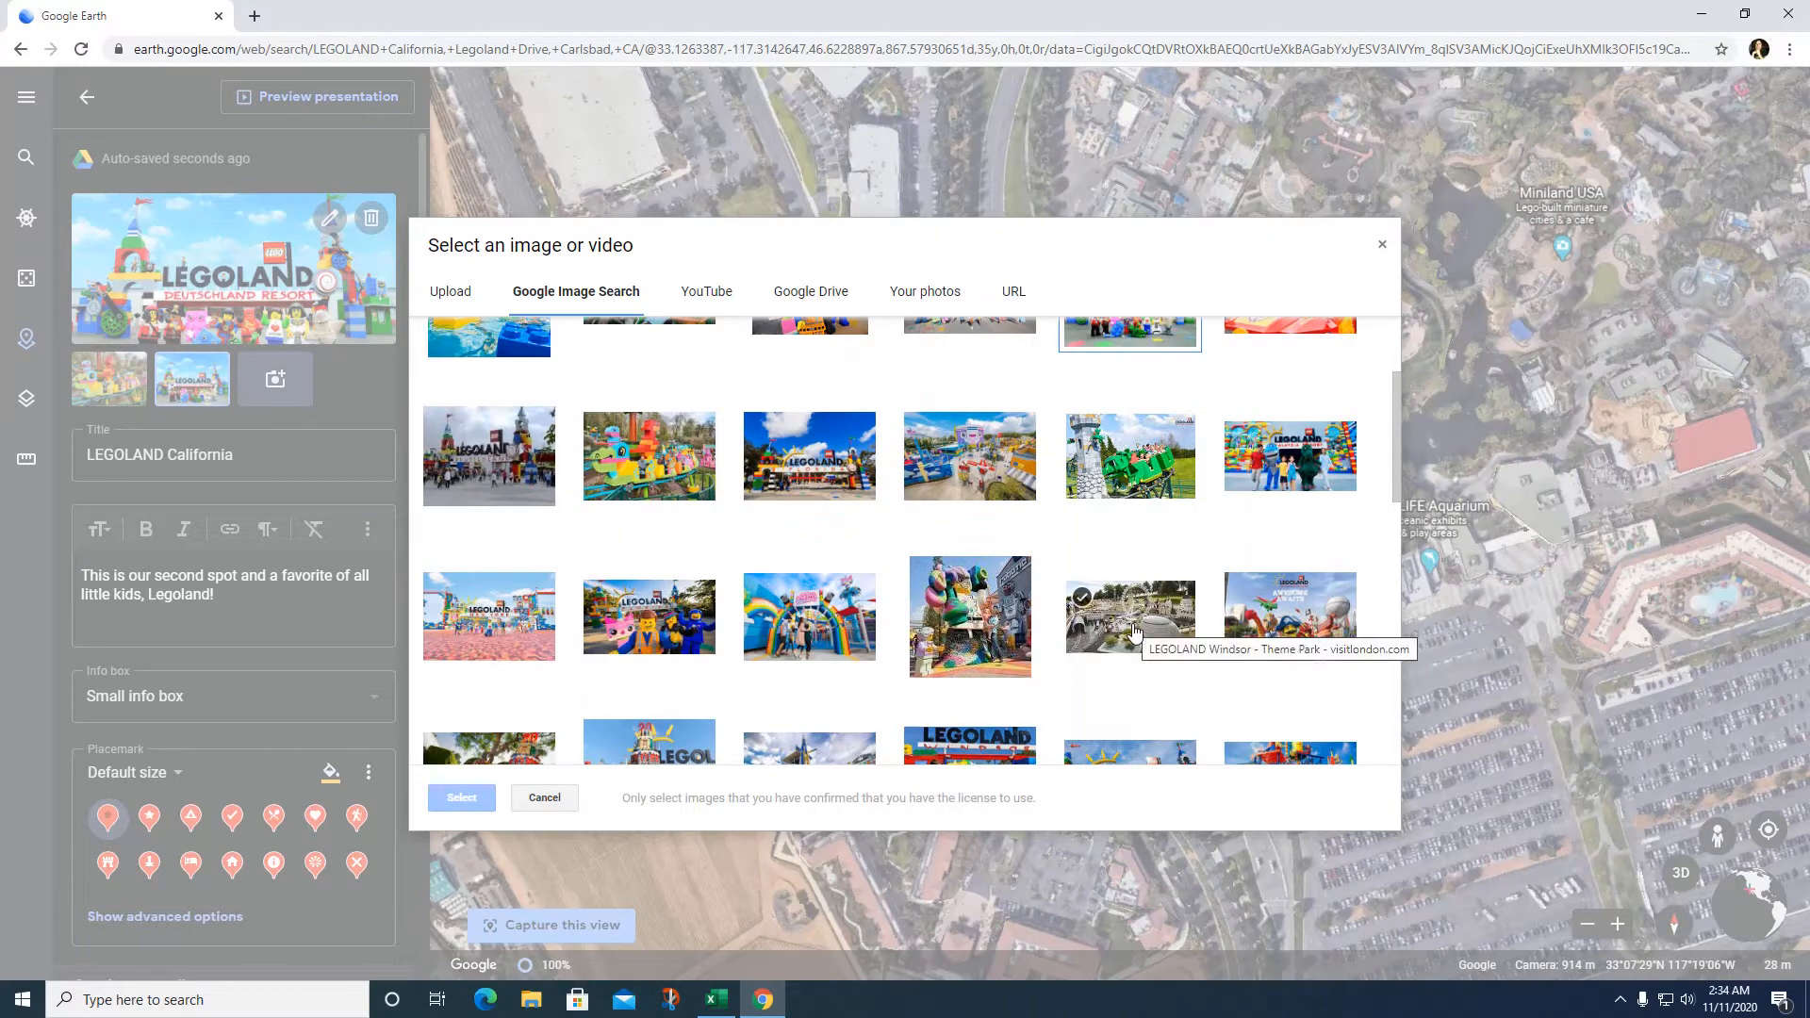
left_click(1241, 589)
scroll(1257, 688, "down", 1)
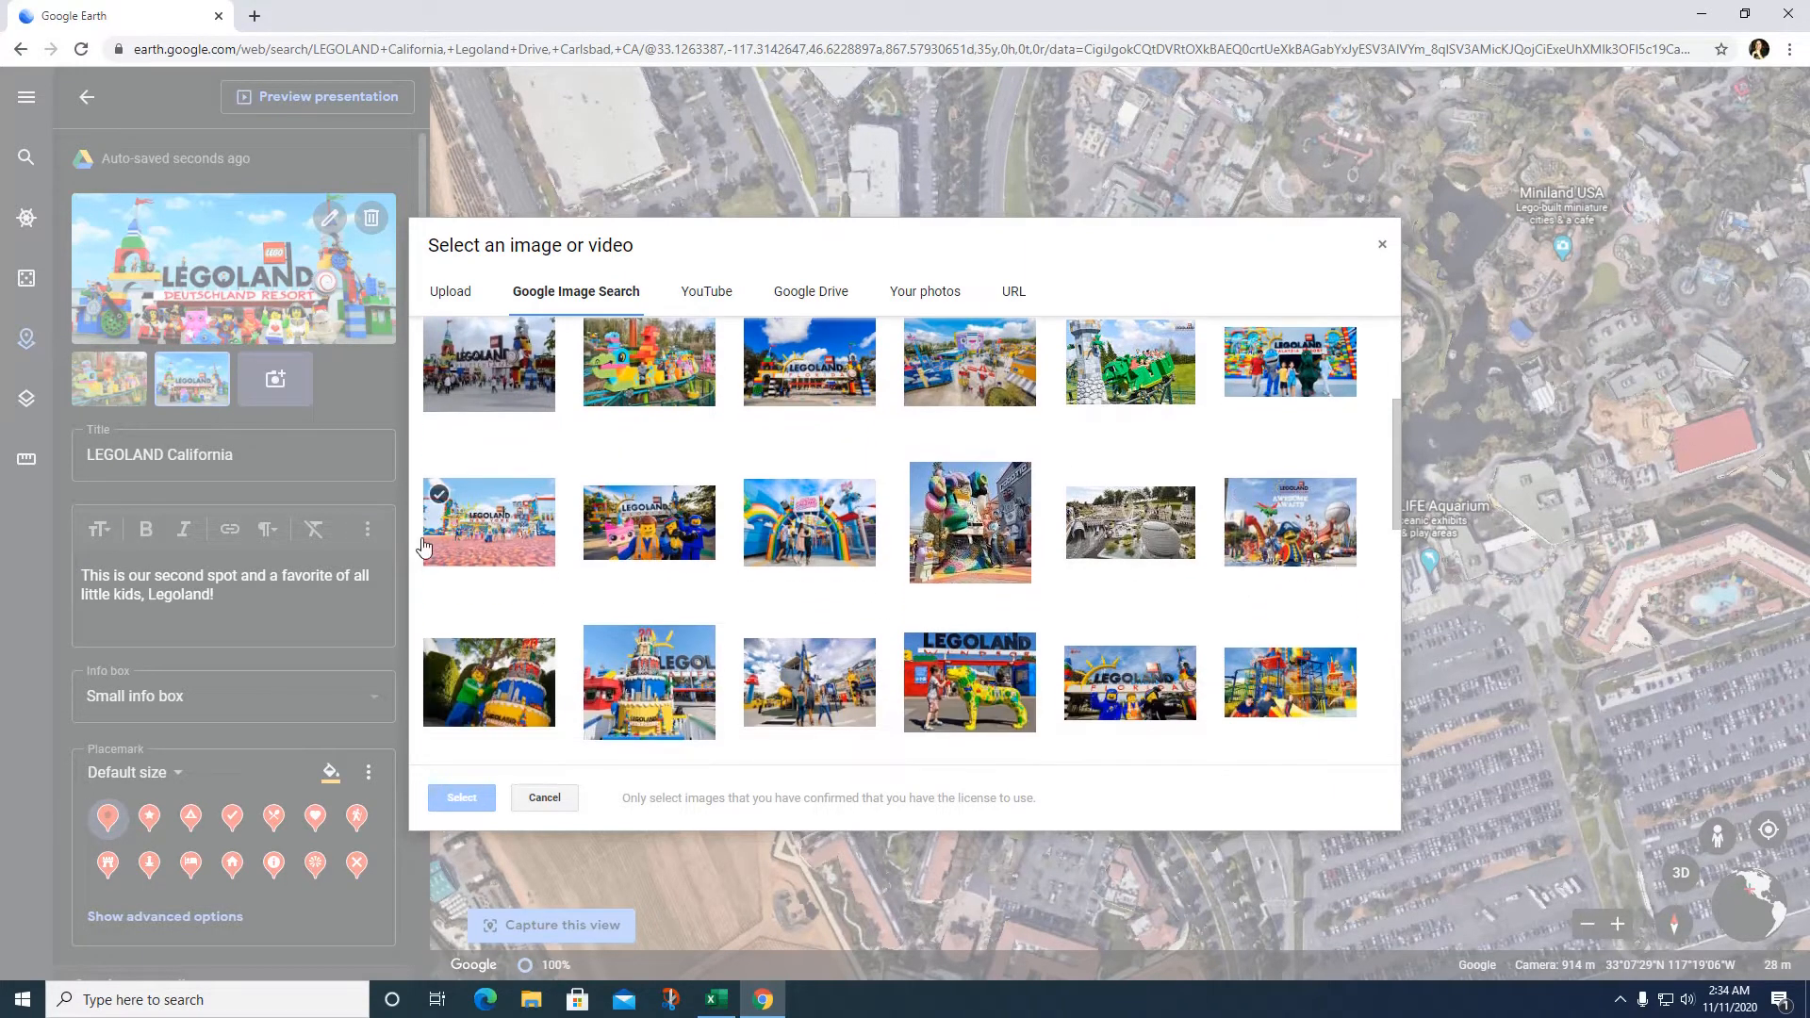
left_click(659, 672)
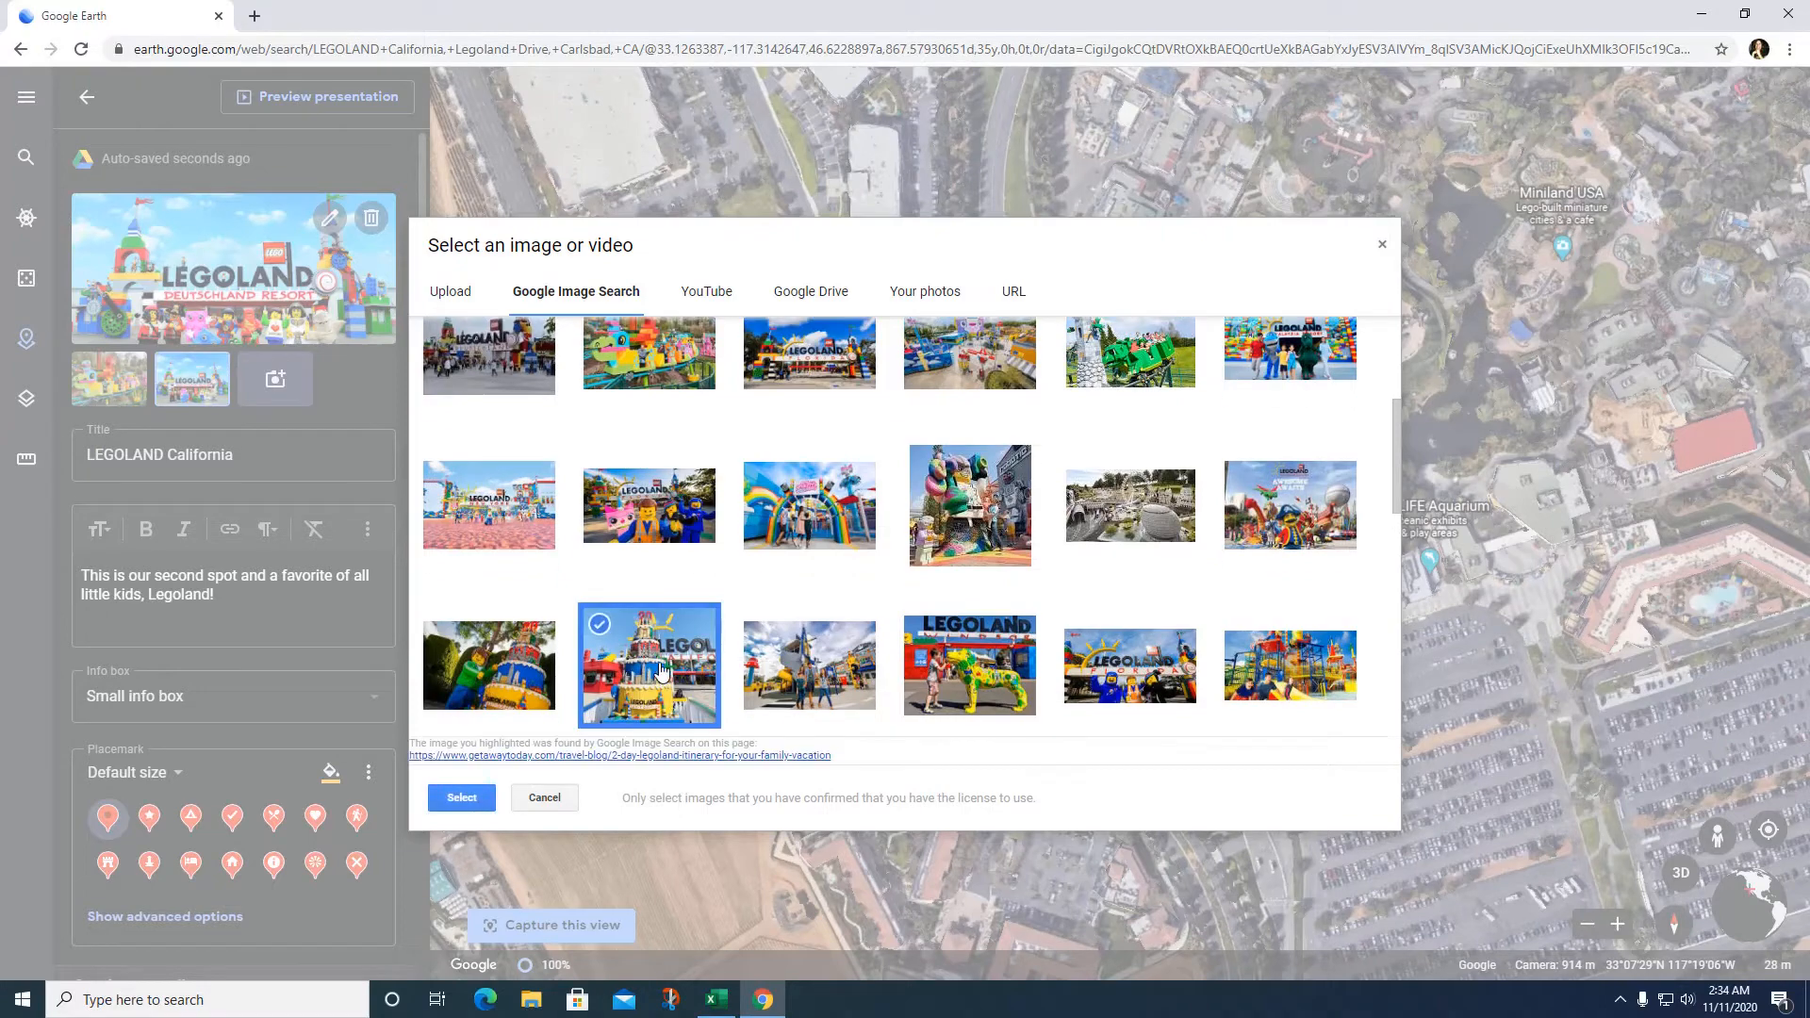
left_click(452, 798)
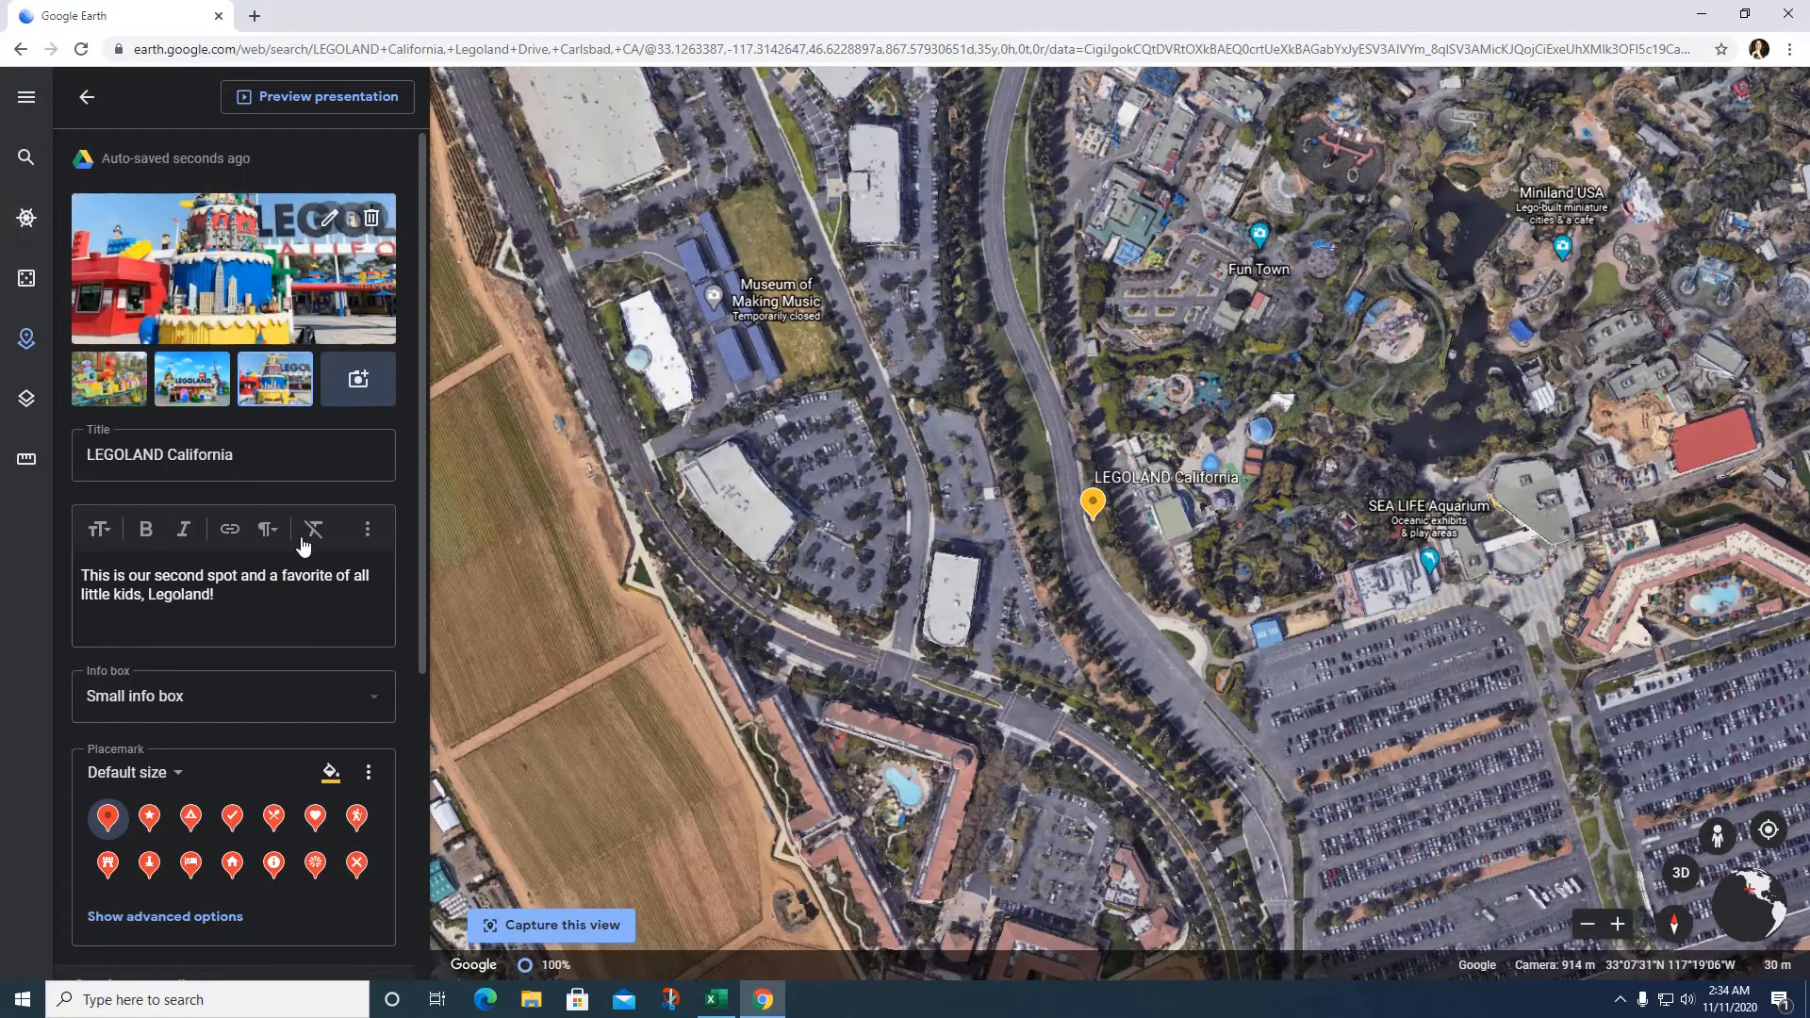
Step: Switch the LEGOLAND California placemark to a purple heart icon and re-centre the park on the map
scroll(363, 613, "down", 2)
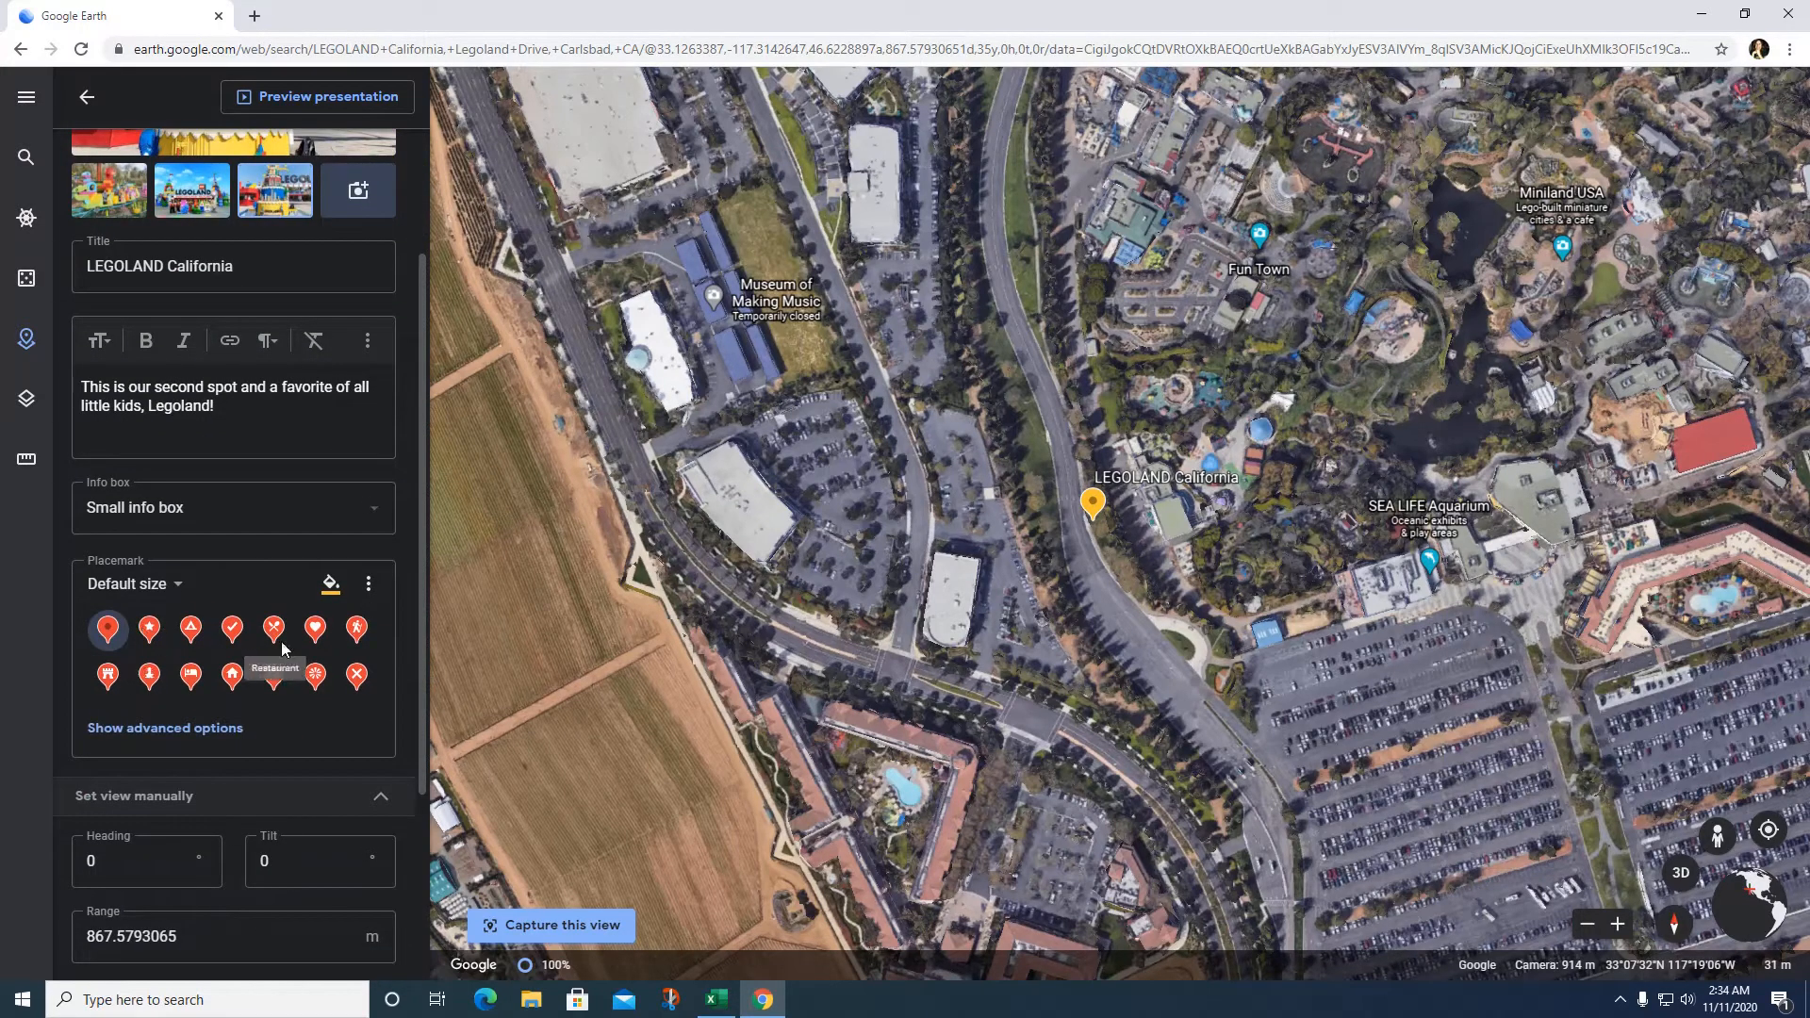
left_click(317, 631)
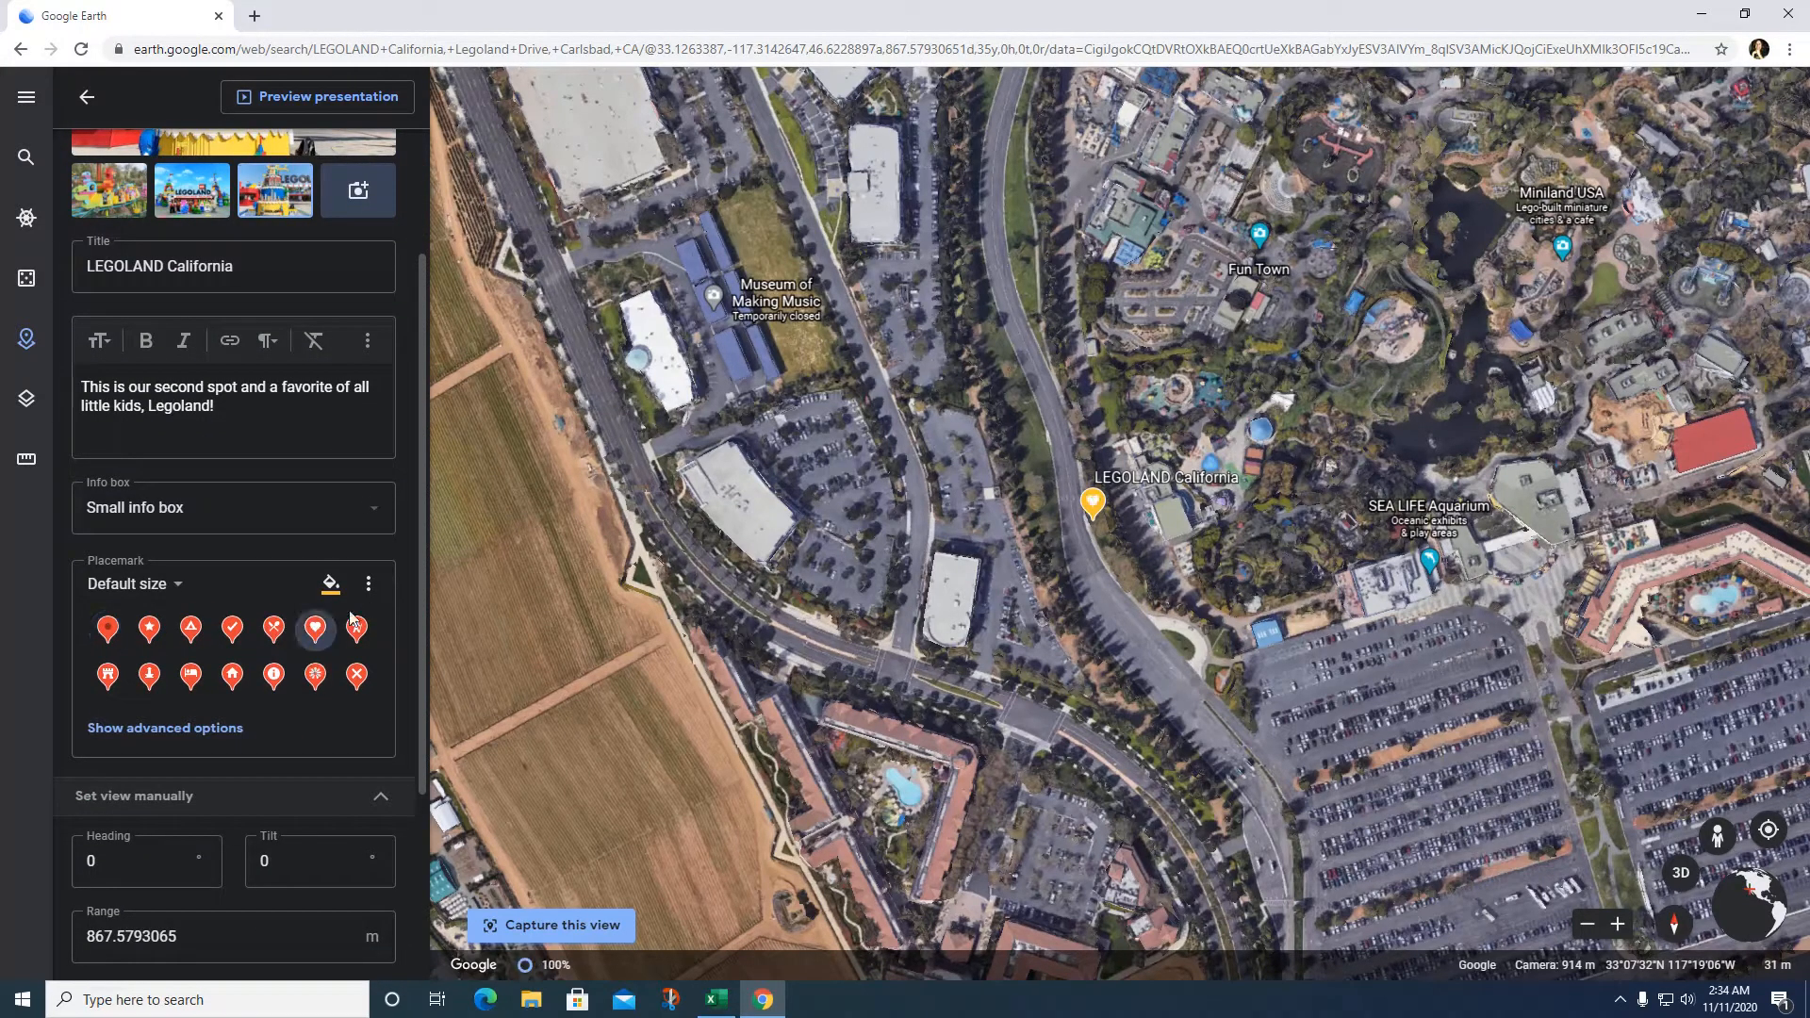
left_click(331, 585)
scroll(681, 760, "down", 3)
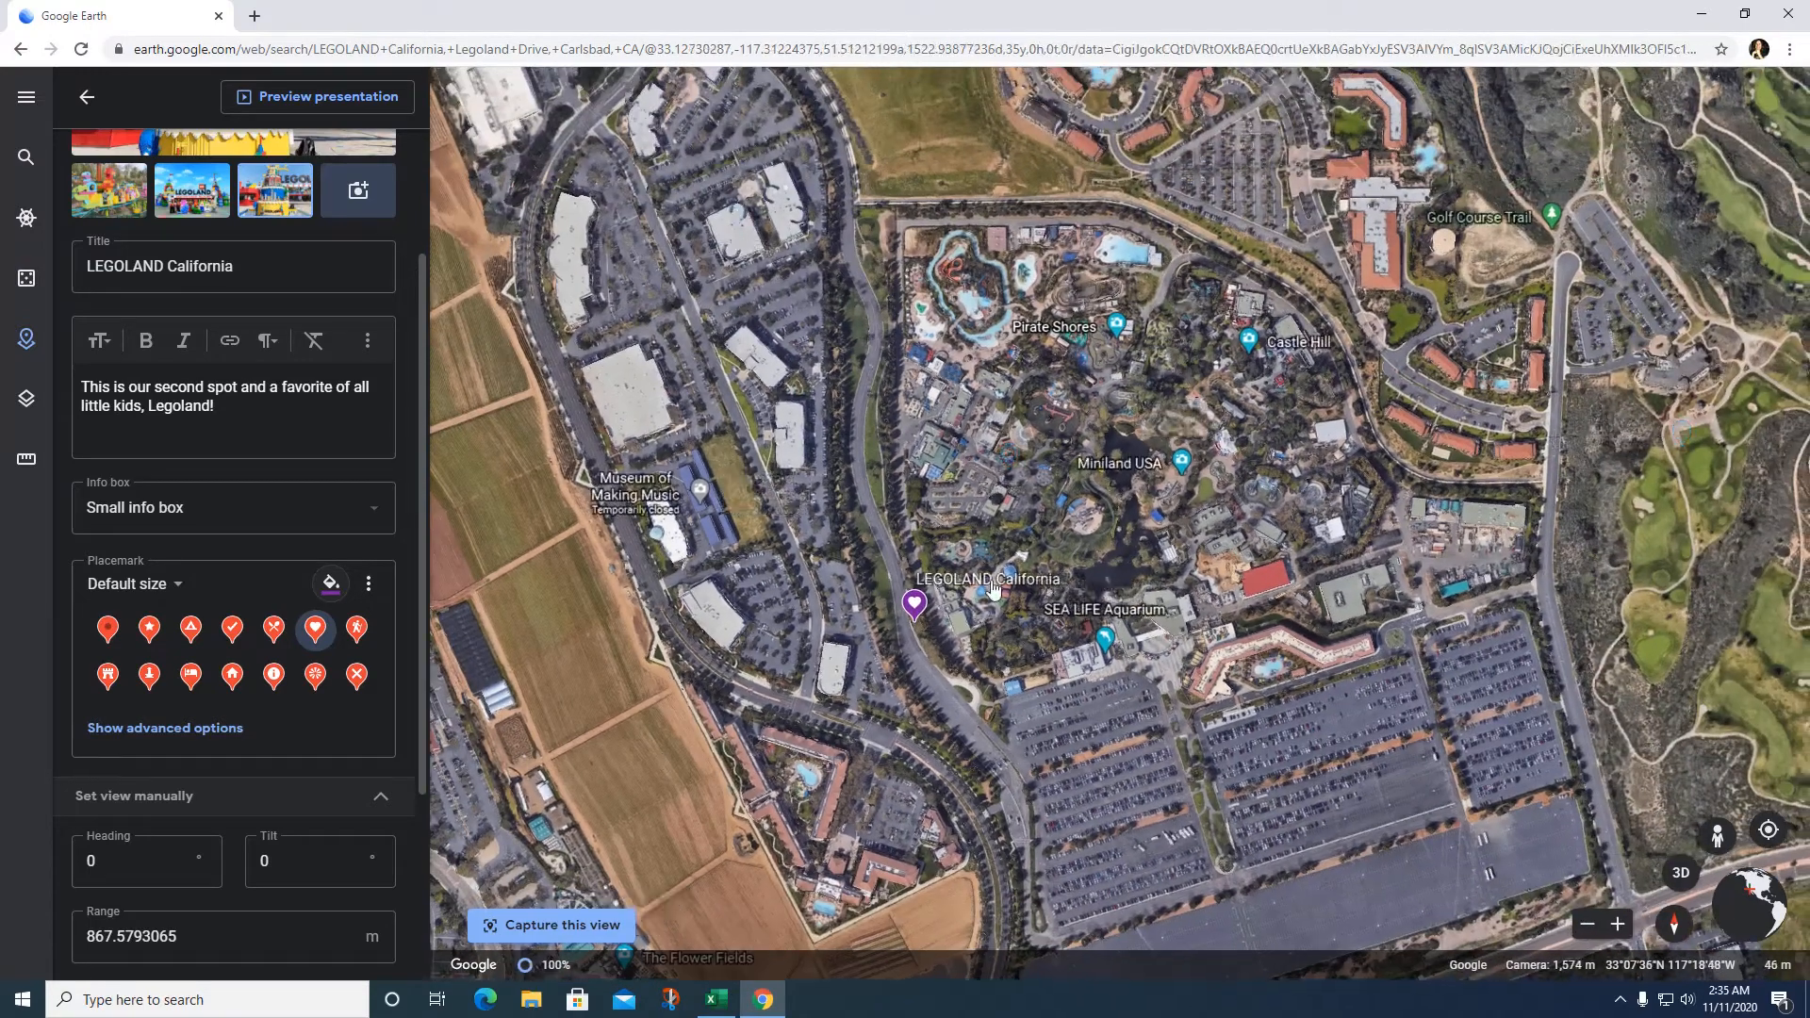
left_click_drag(993, 587, 1074, 628)
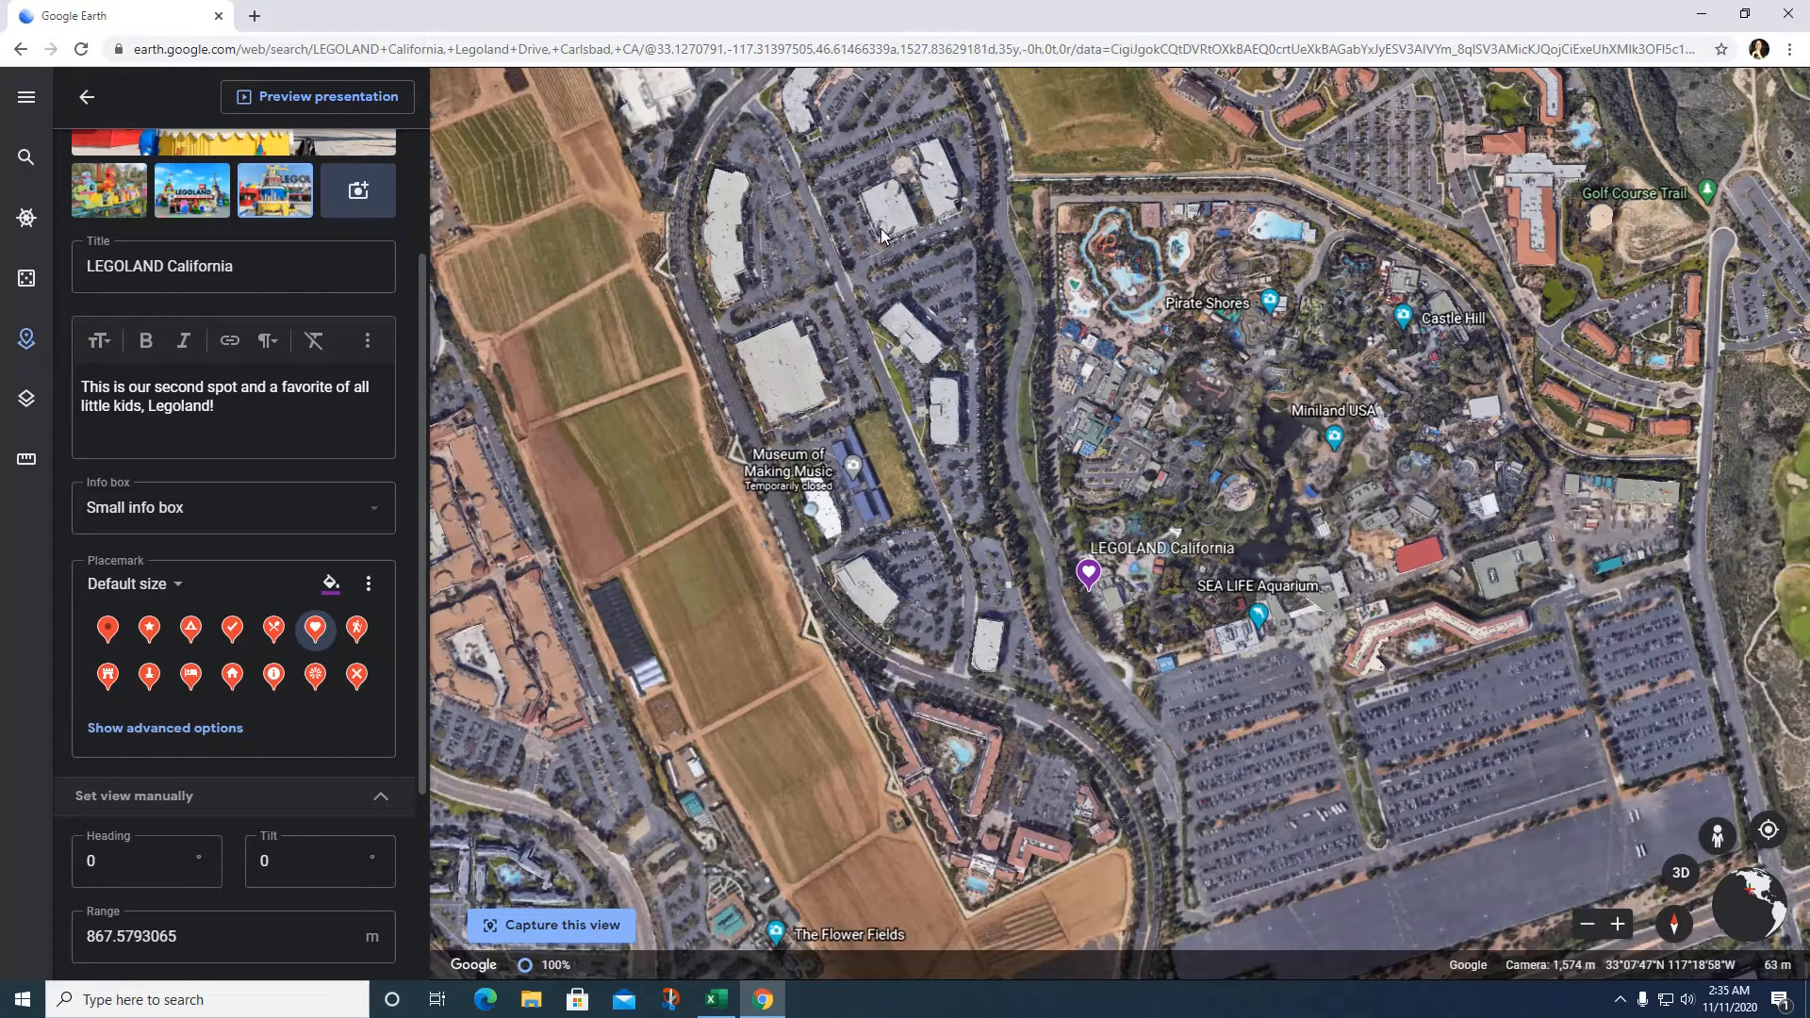
Step: Tilt into 3D, zoom in over LEGOLAND toward SEA LIFE Aquarium, and show Street View coverage
left_click_drag(881, 229, 834, 76, "shift")
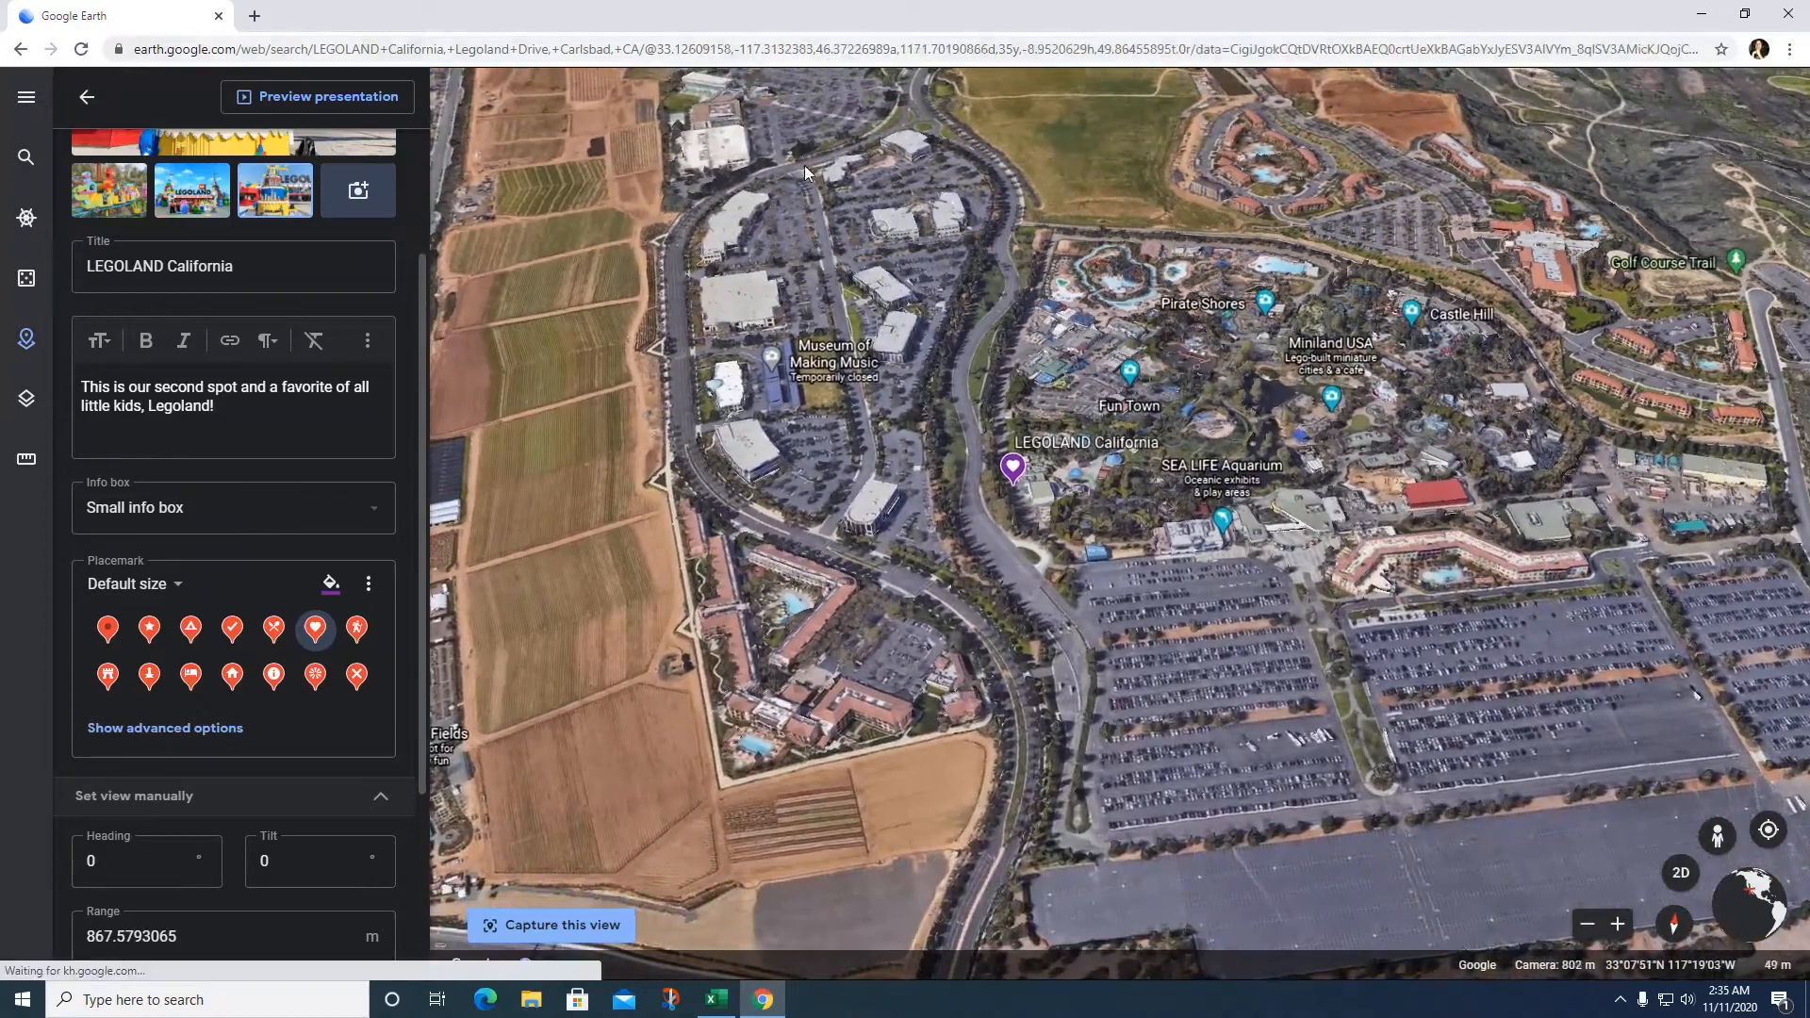
left_click_drag(840, 399, 1323, 329)
scroll(1322, 292, "up", 4)
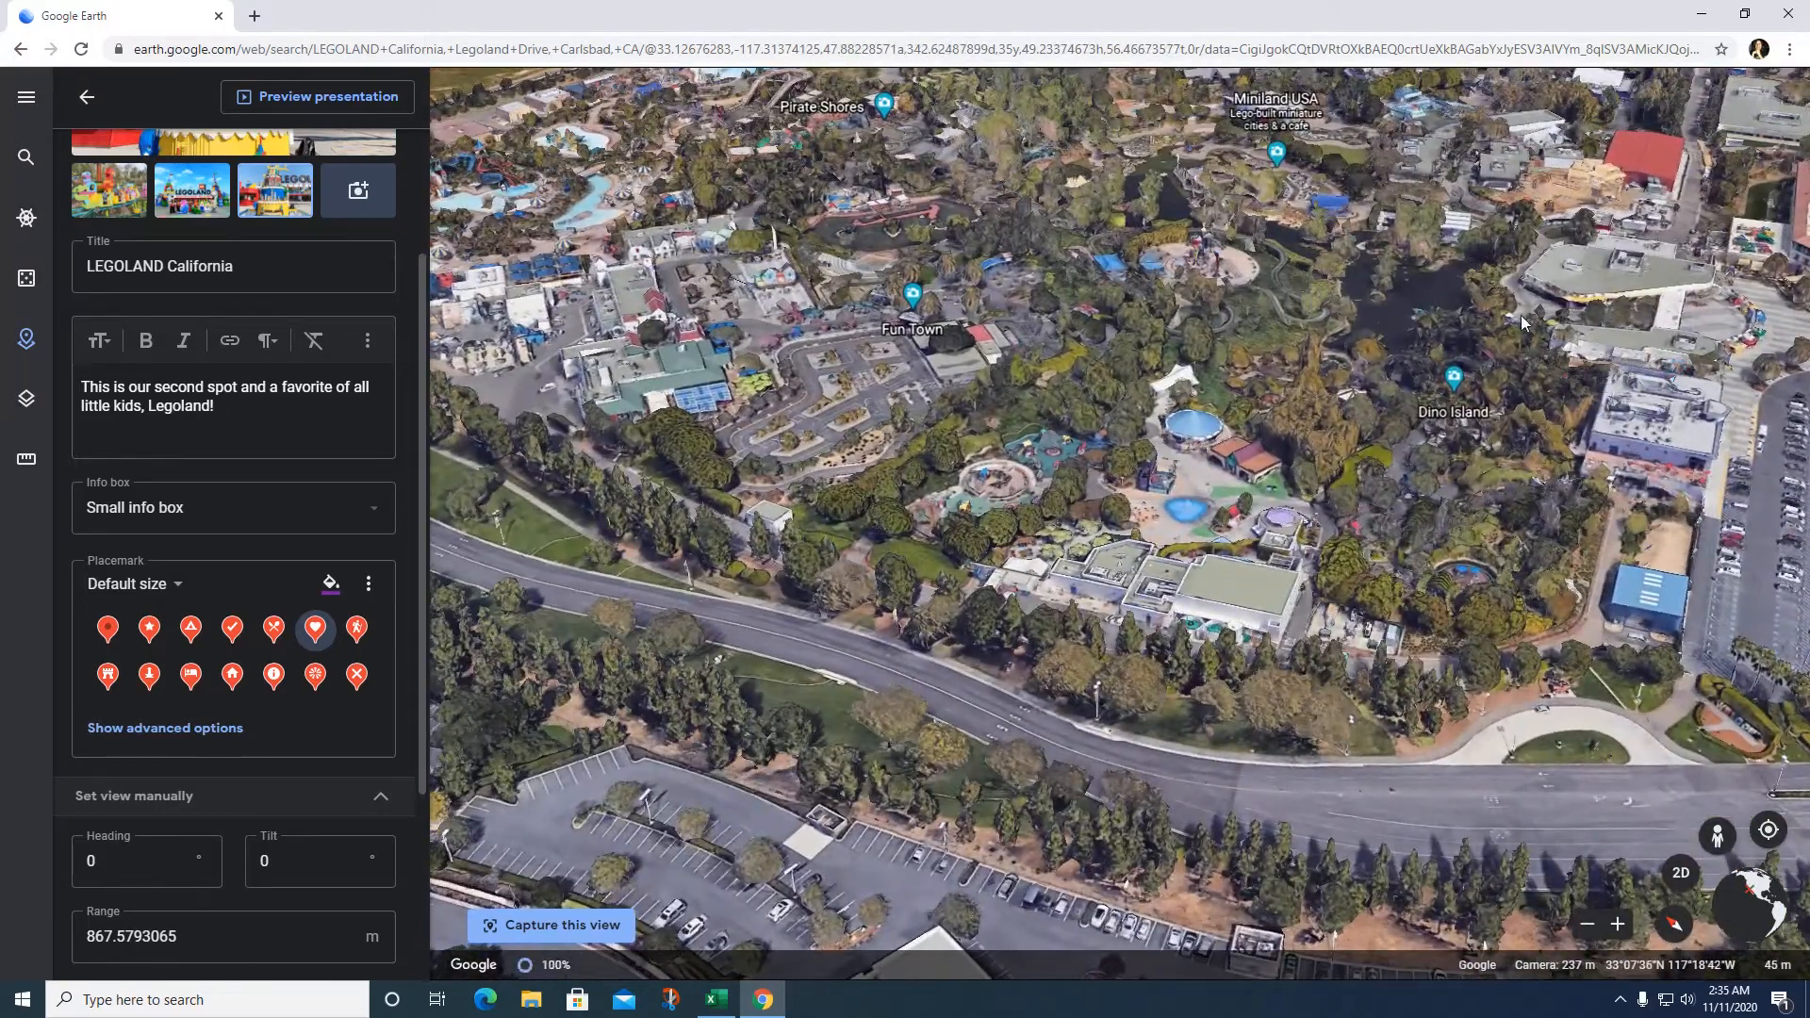
left_click_drag(1753, 411, 987, 509)
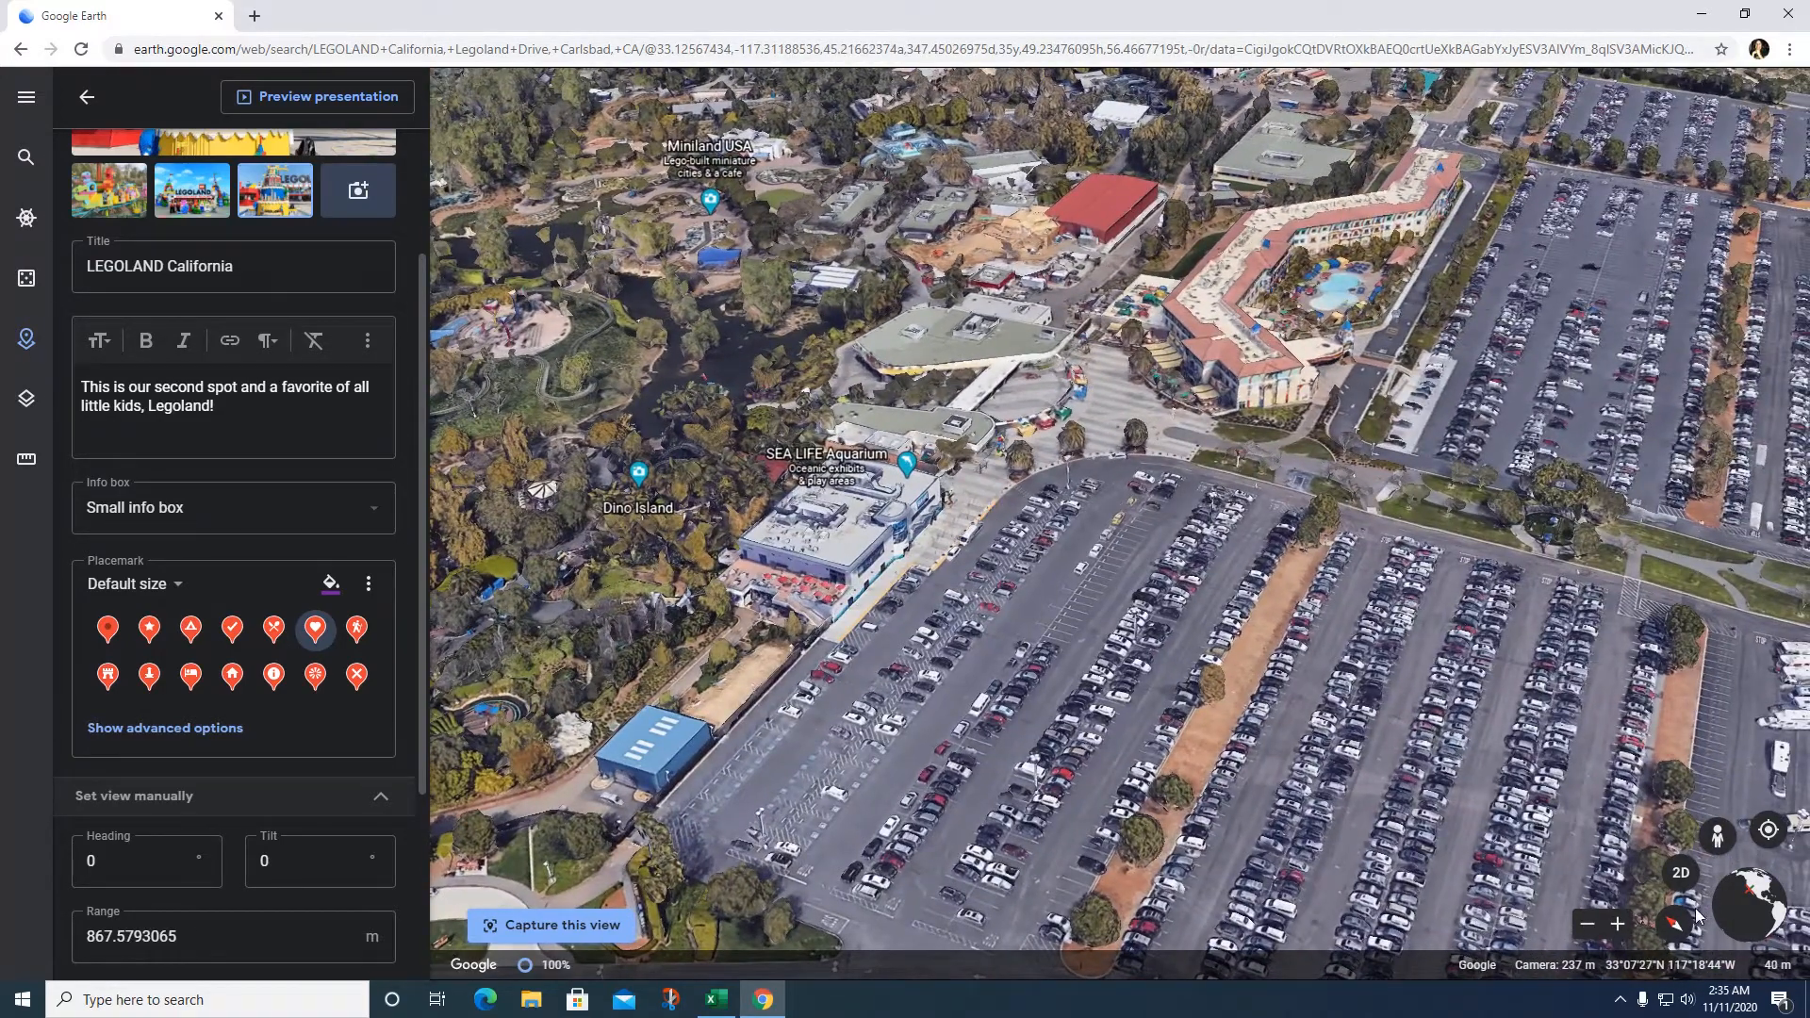
left_click(1718, 838)
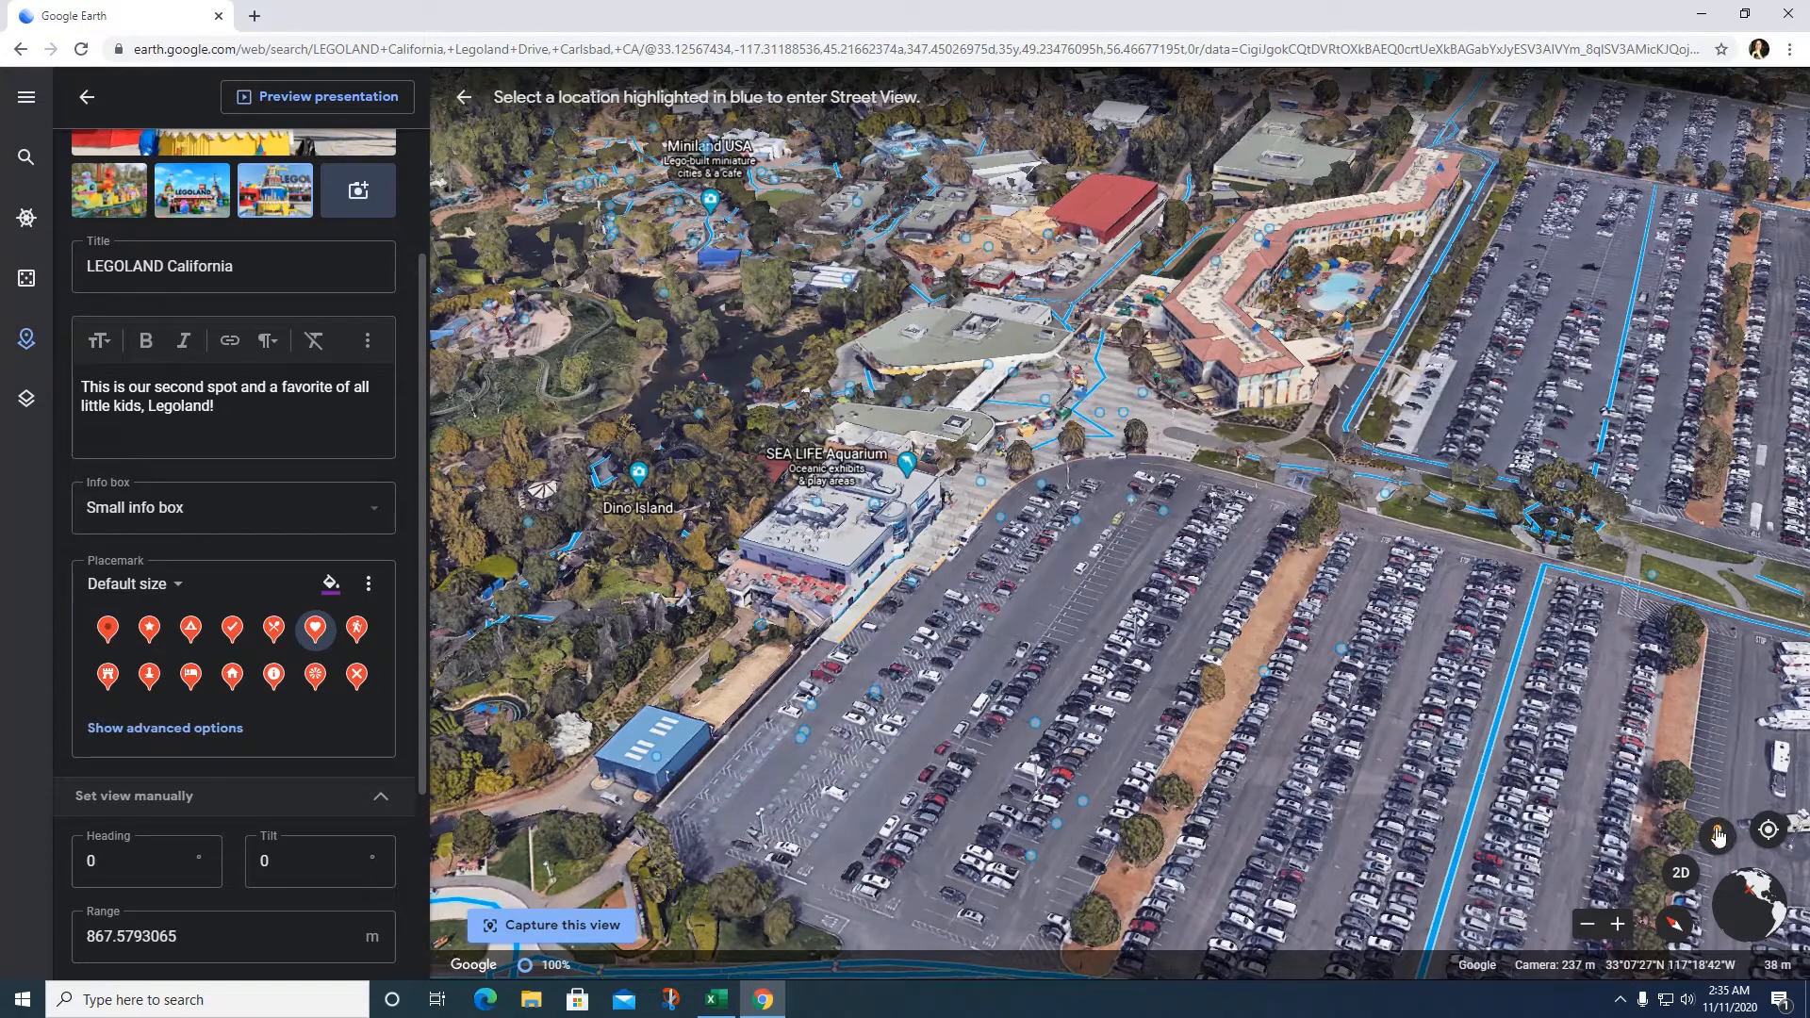
Step: Capture the entrance-plaza Photo Sphere facing the LEGOLAND California sign (heading 335, tilt 102) for the placemark
left_click_drag(1718, 838, 1499, 663)
left_click_drag(1202, 416, 1125, 405)
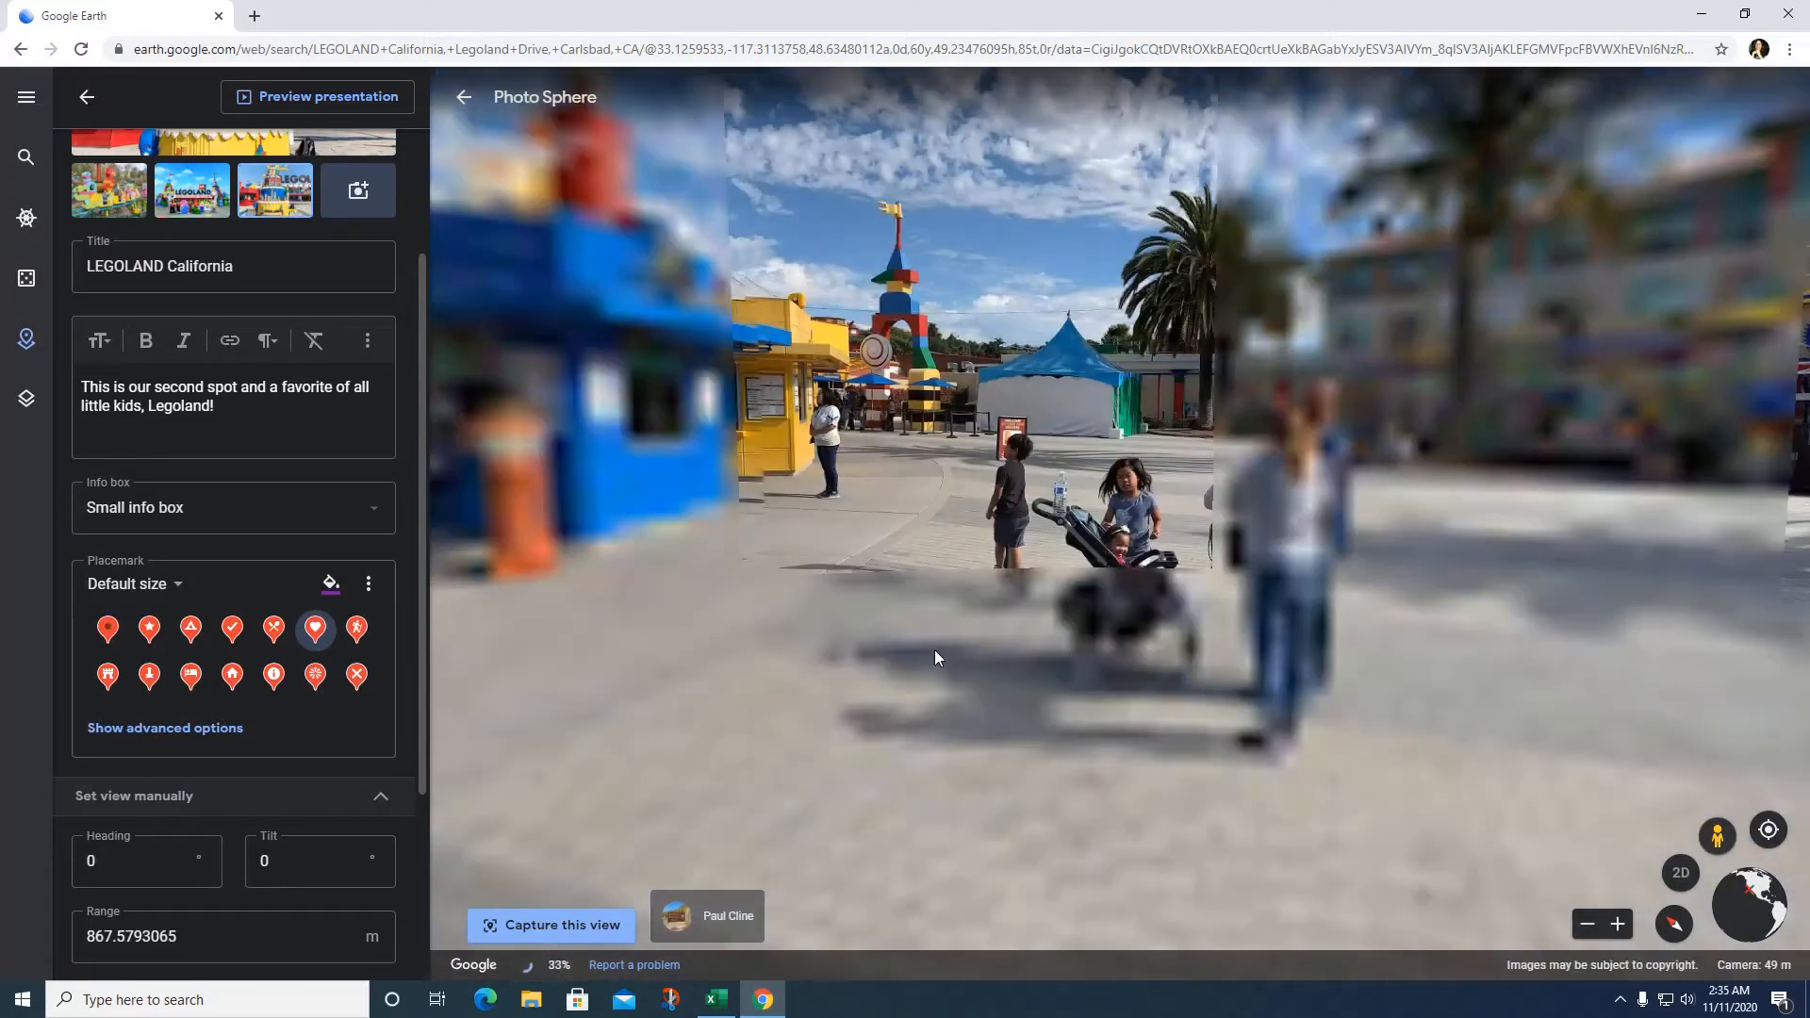
left_click_drag(692, 534, 1661, 507)
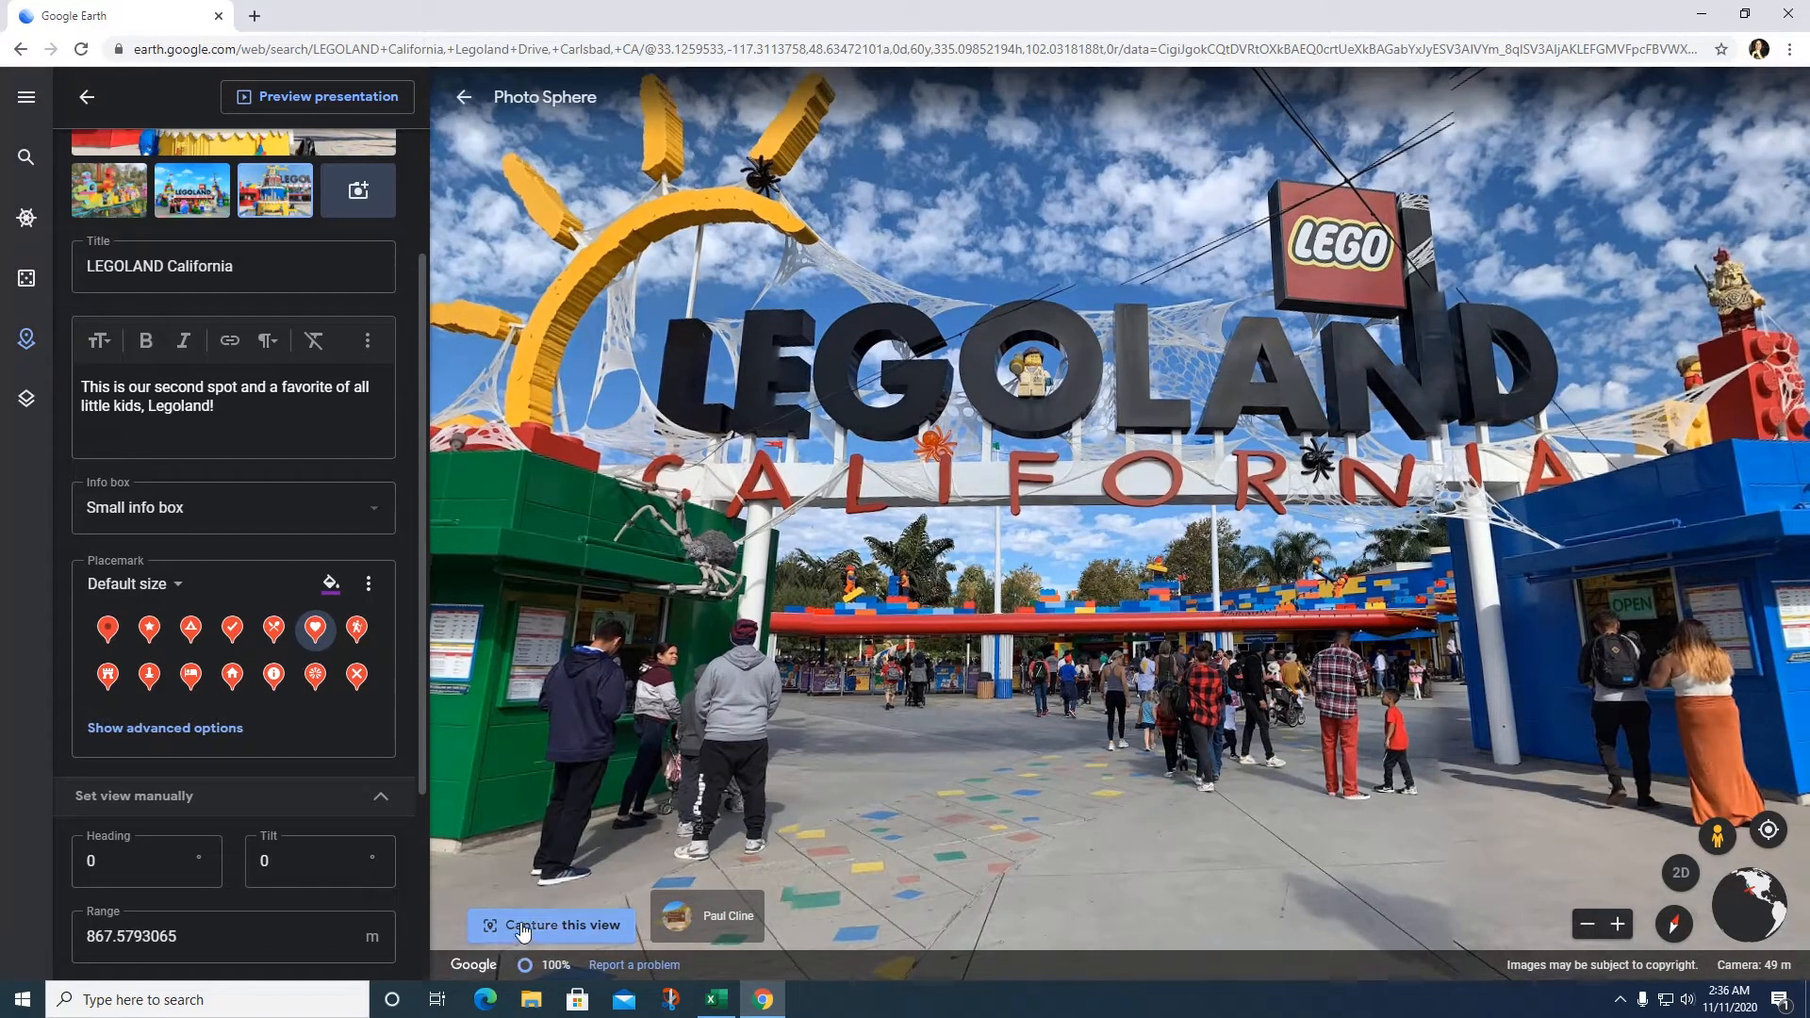
left_click(524, 929)
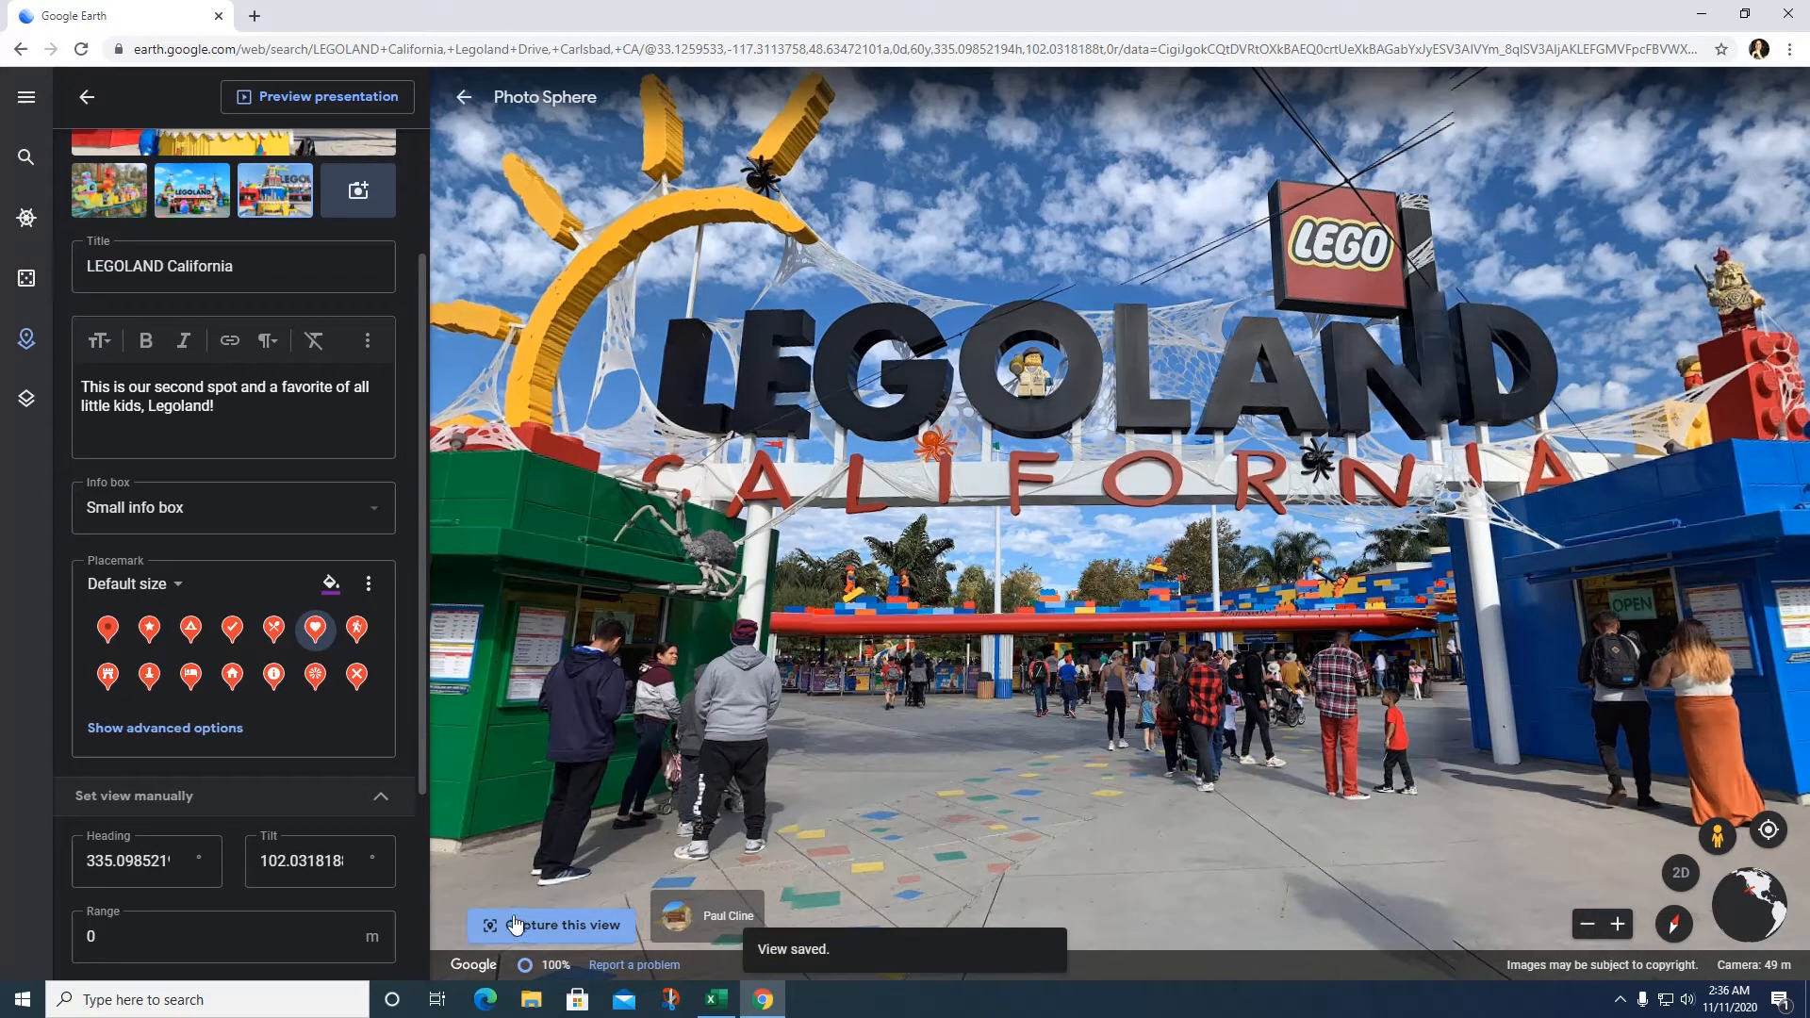
left_click(298, 98)
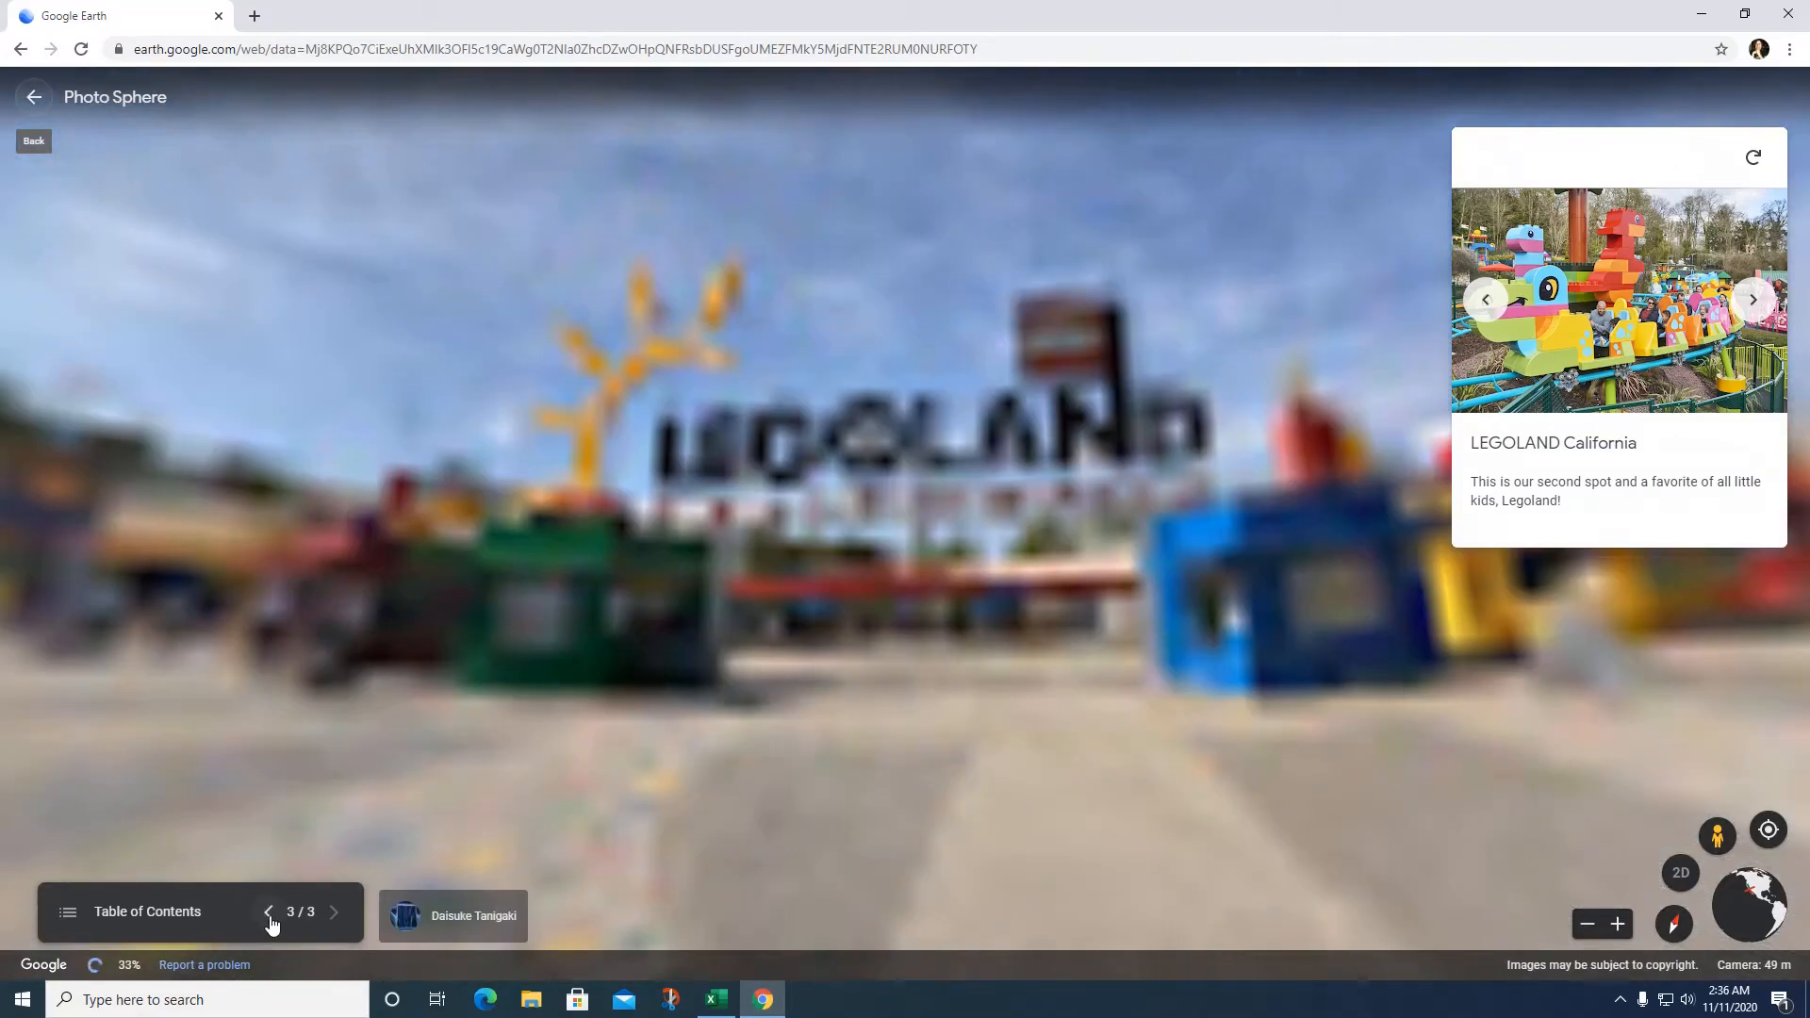
left_click(269, 914)
left_click(268, 912)
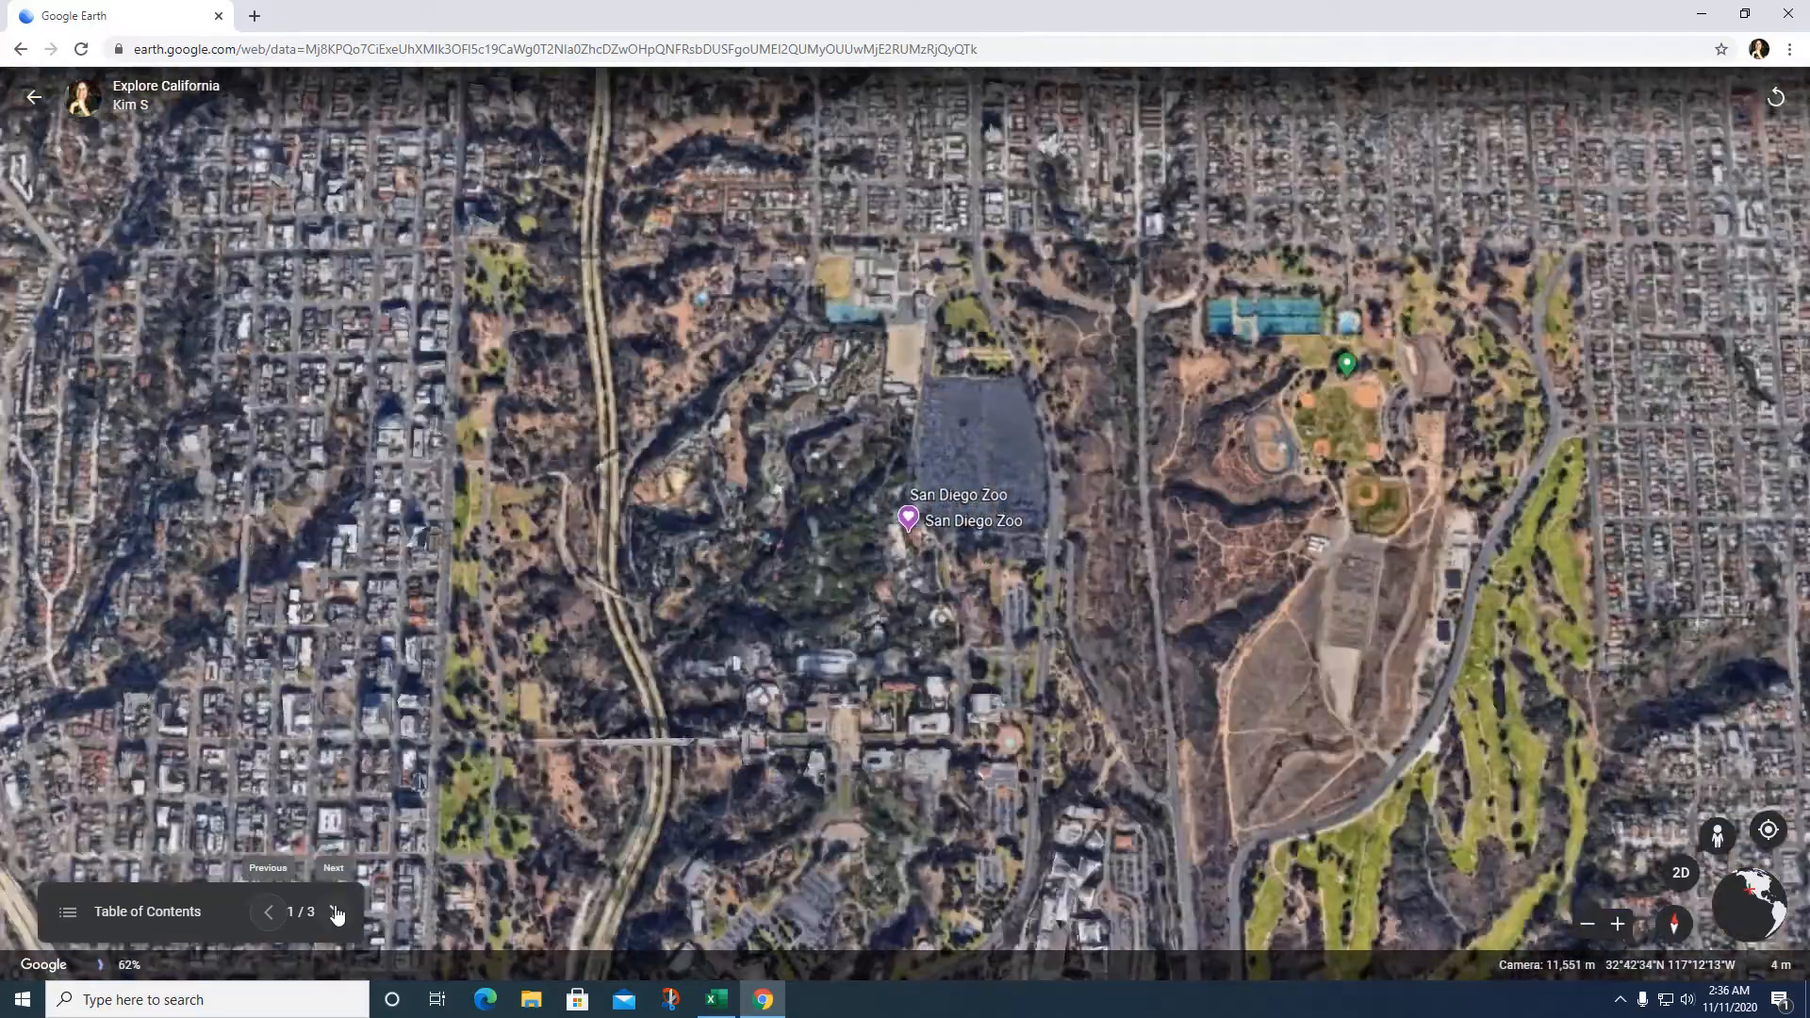
left_click(337, 913)
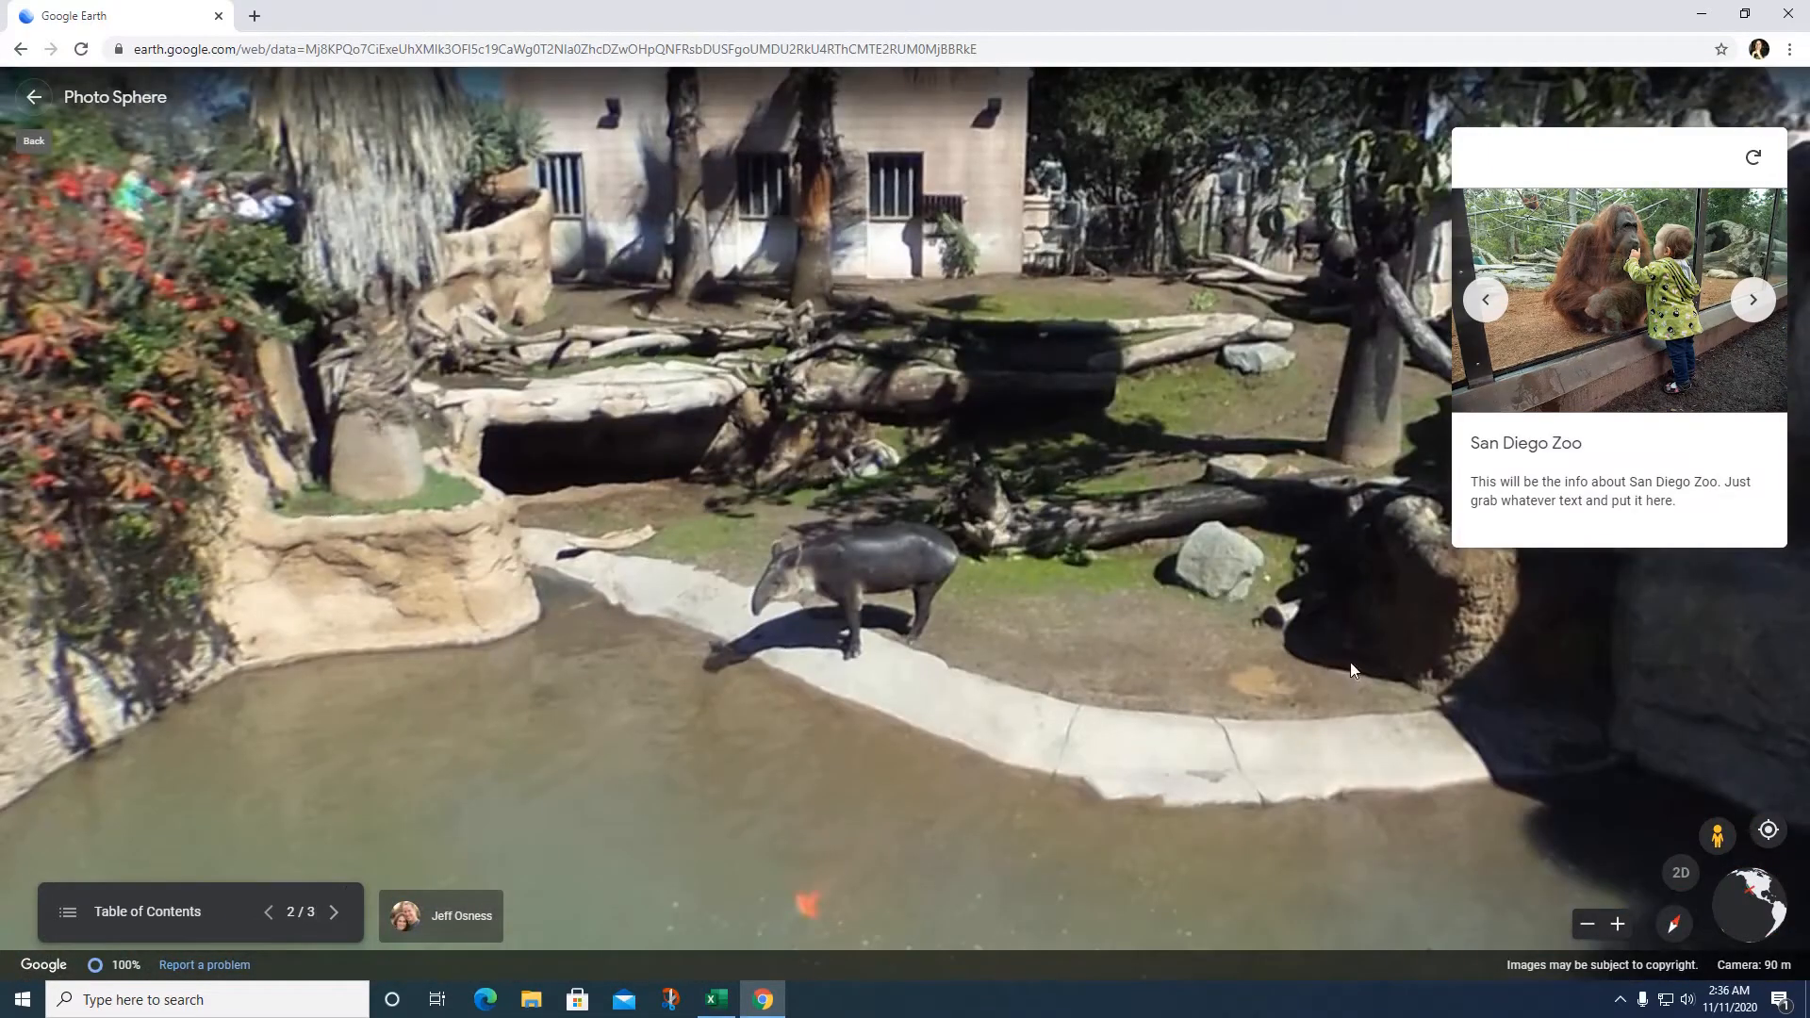
left_click(1749, 304)
left_click(1751, 311)
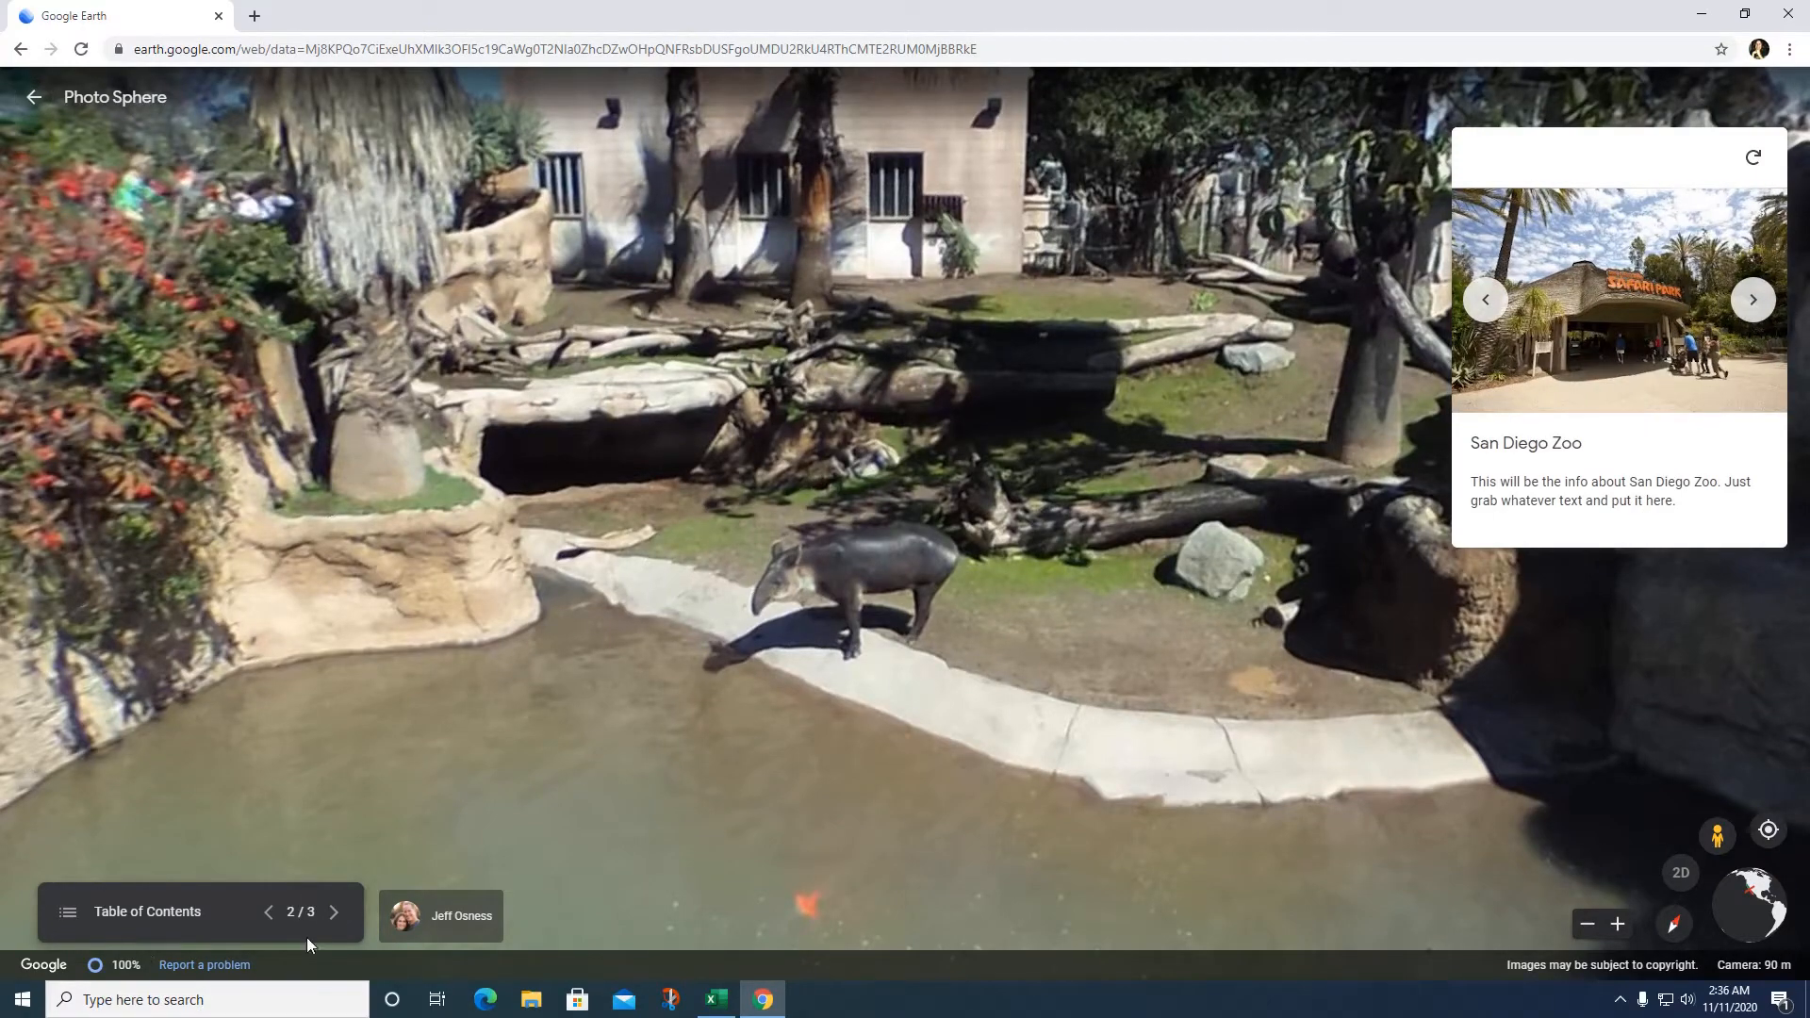
left_click(335, 913)
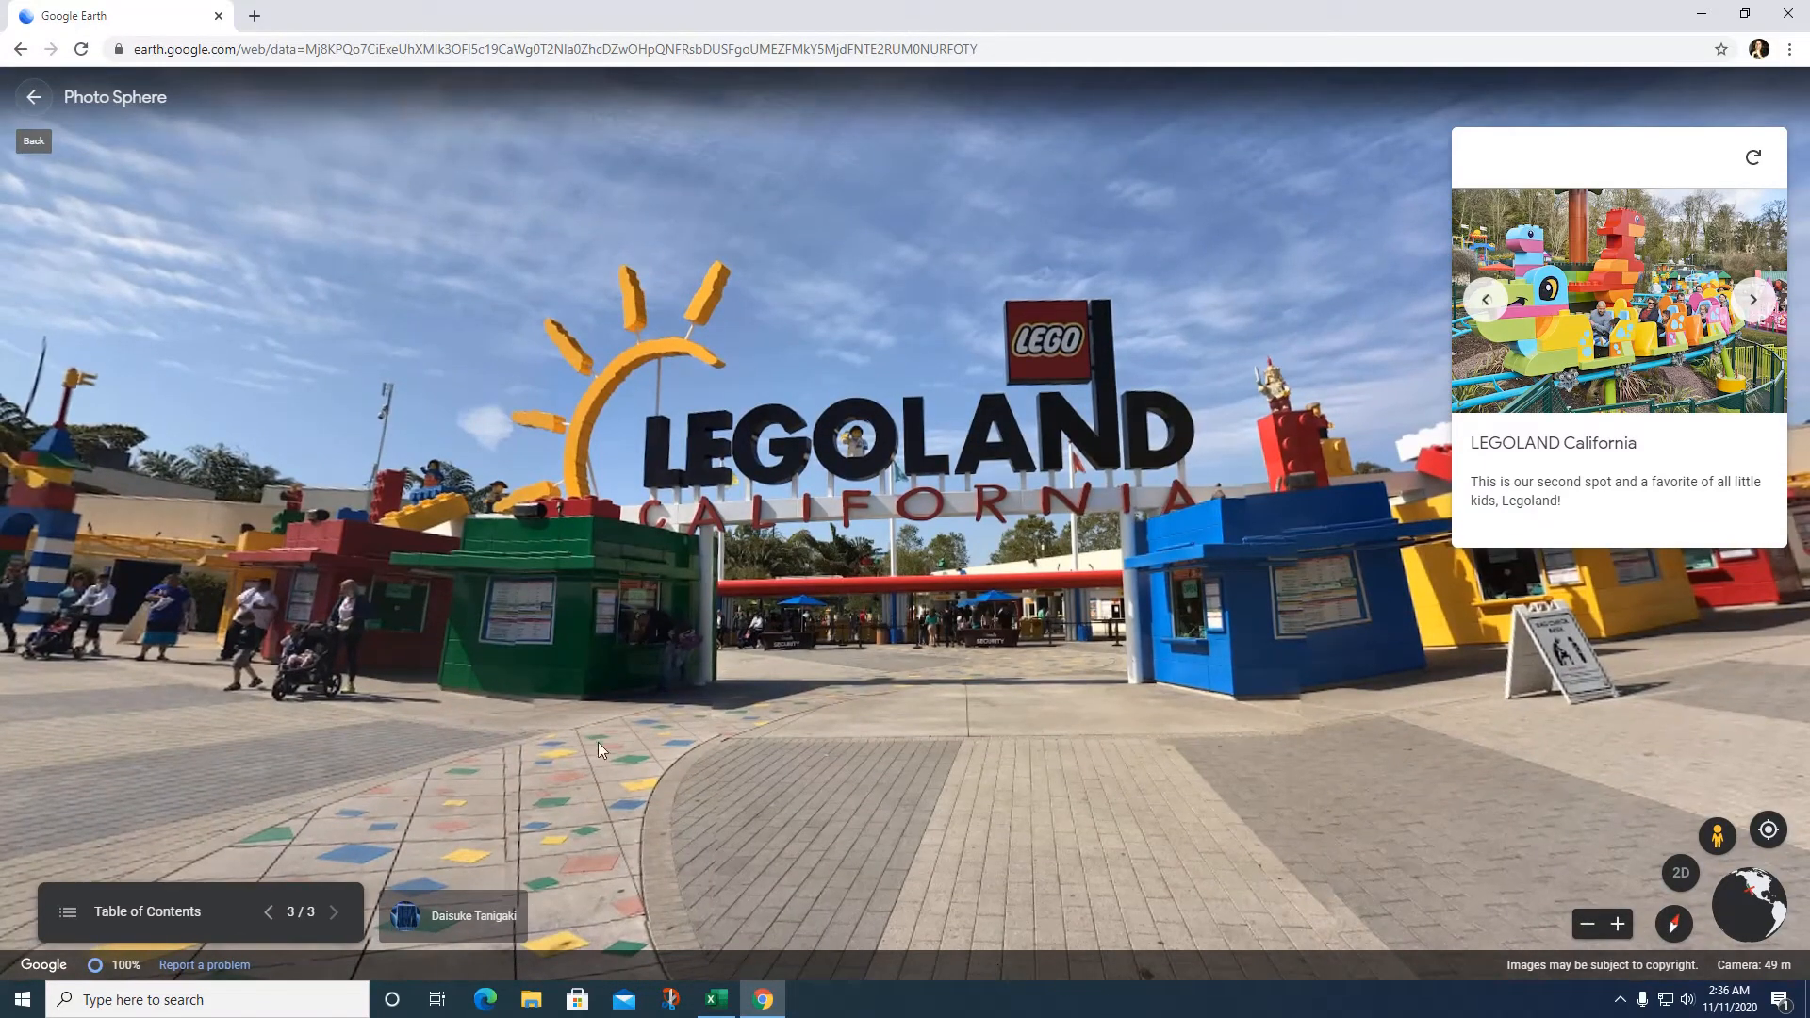
left_click(1752, 301)
left_click(1752, 301)
left_click(1752, 301)
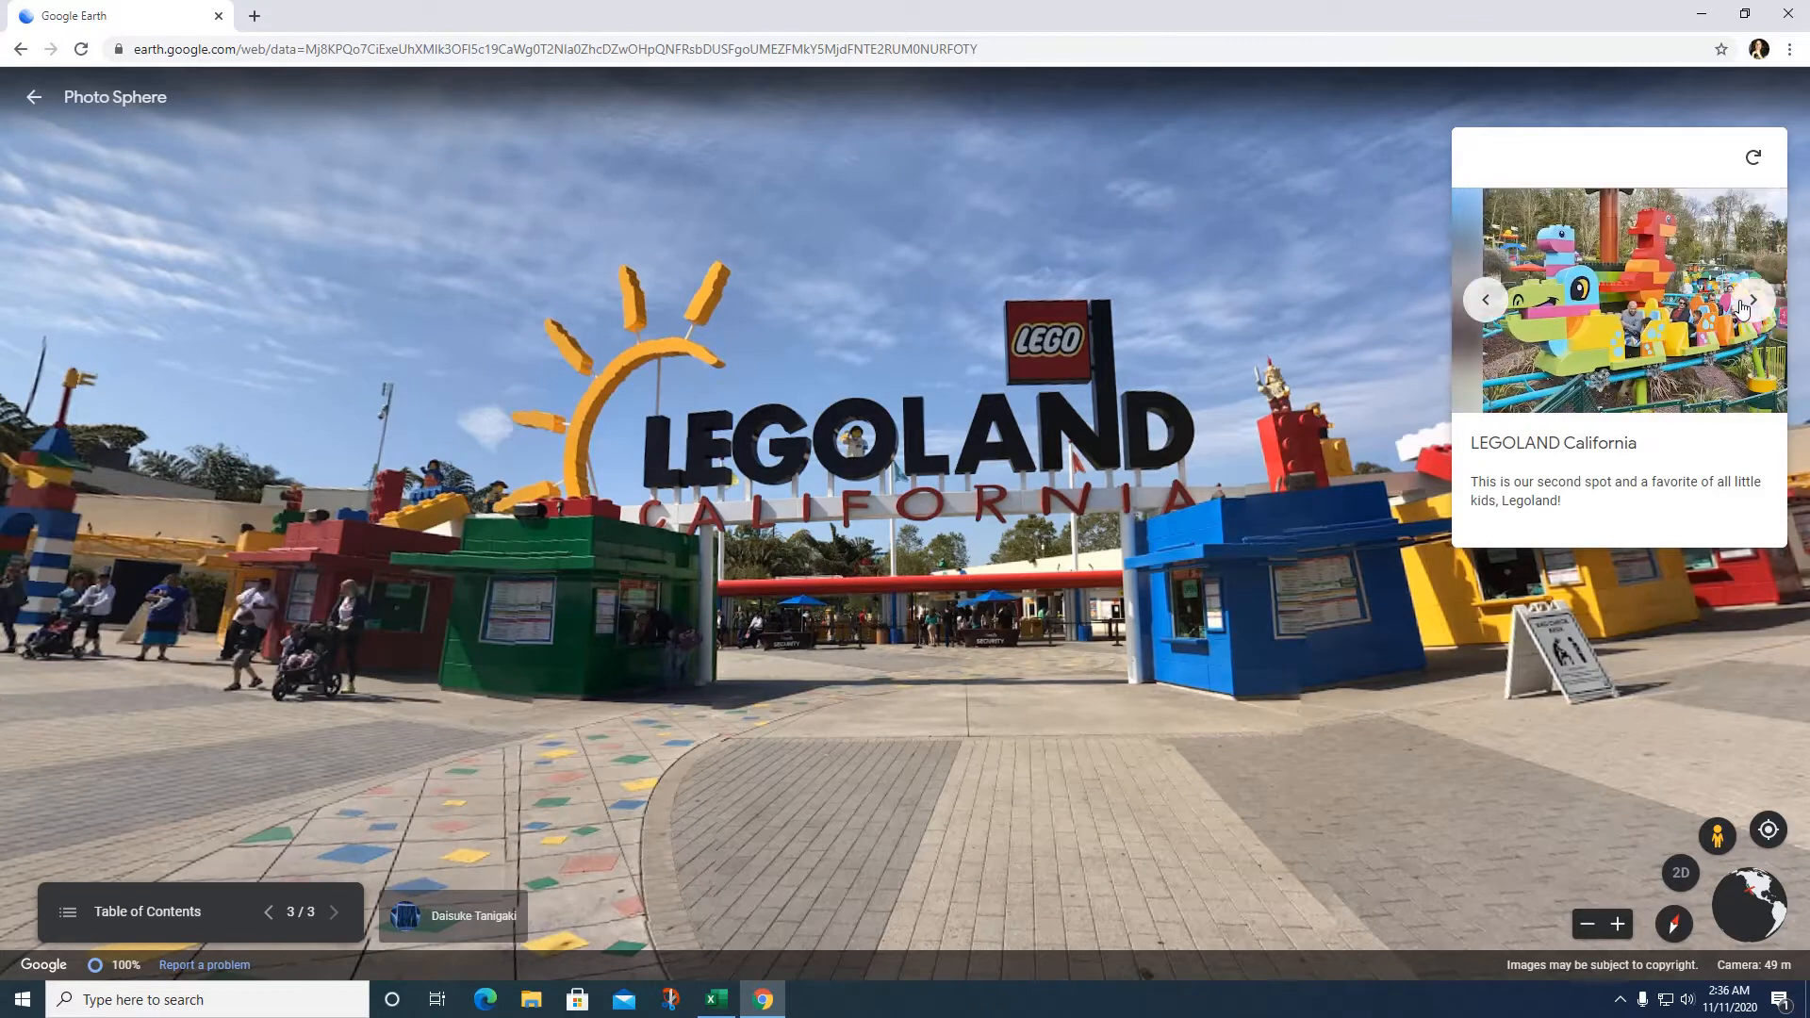
Step: Exit the presentation preview and search for 'UC San Diego' to fly to its campus info card
left_click(34, 97)
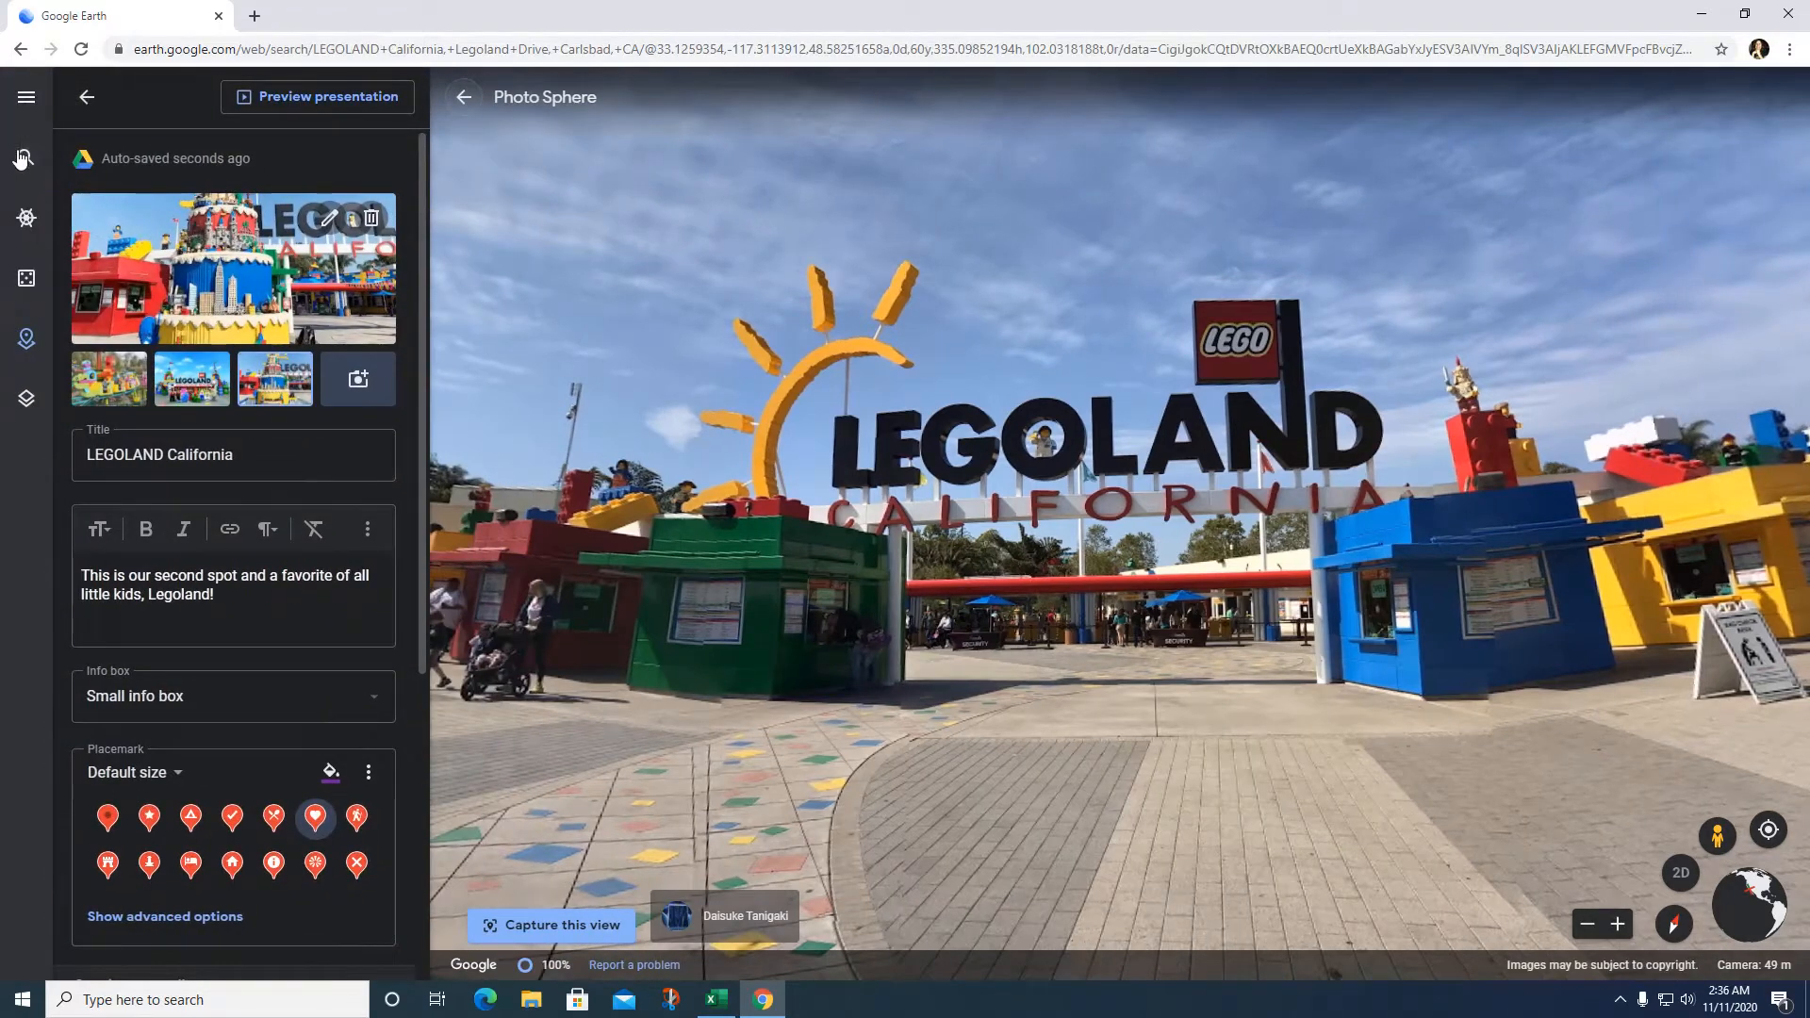
left_click(24, 160)
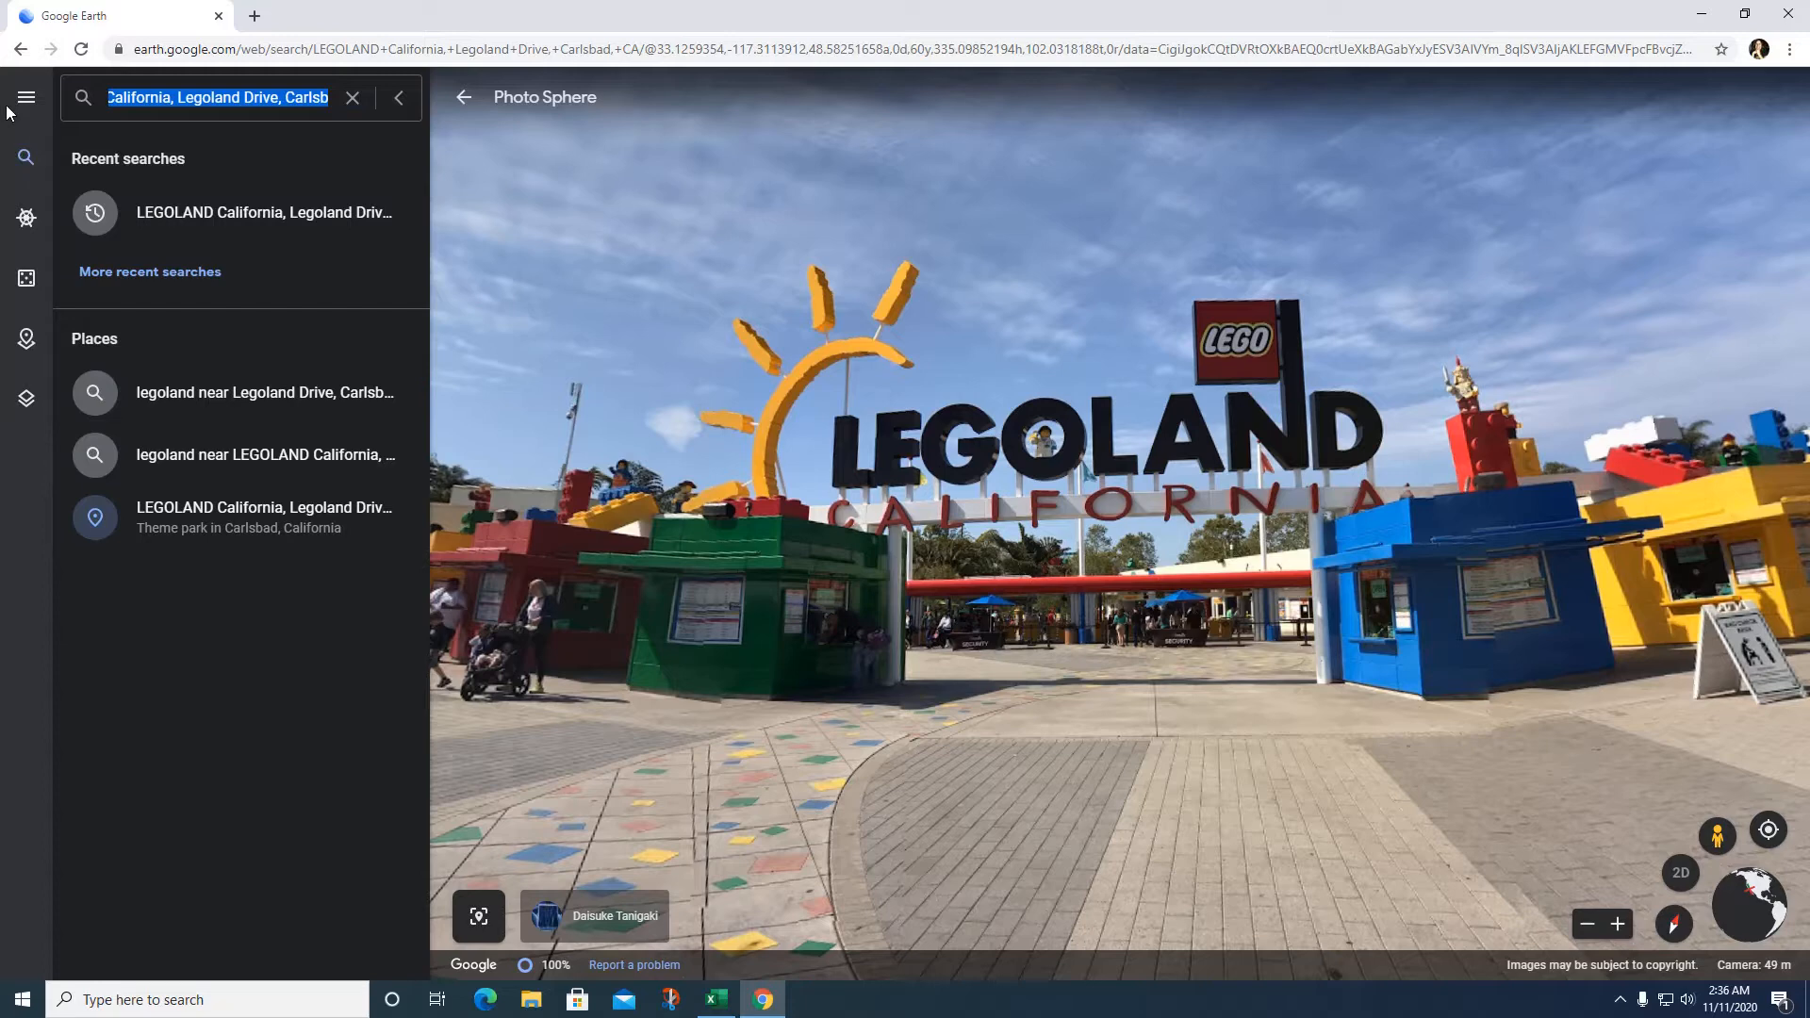
type("U")
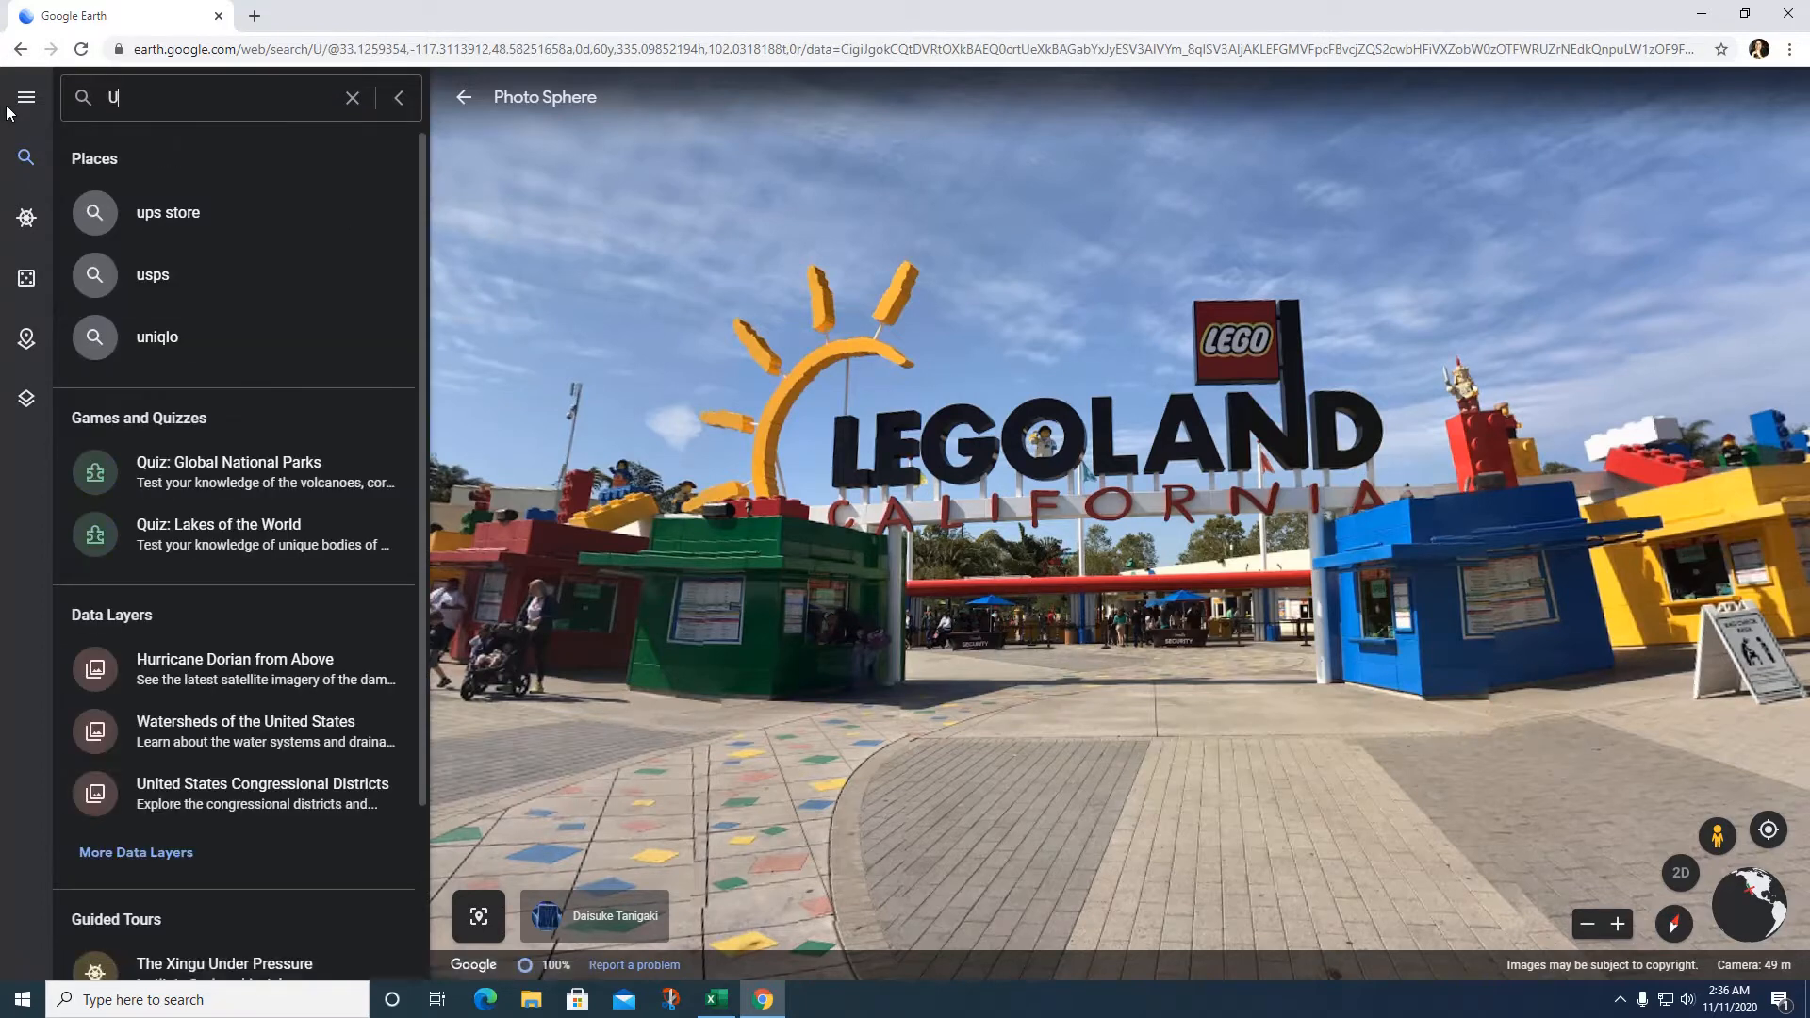
type("CSan")
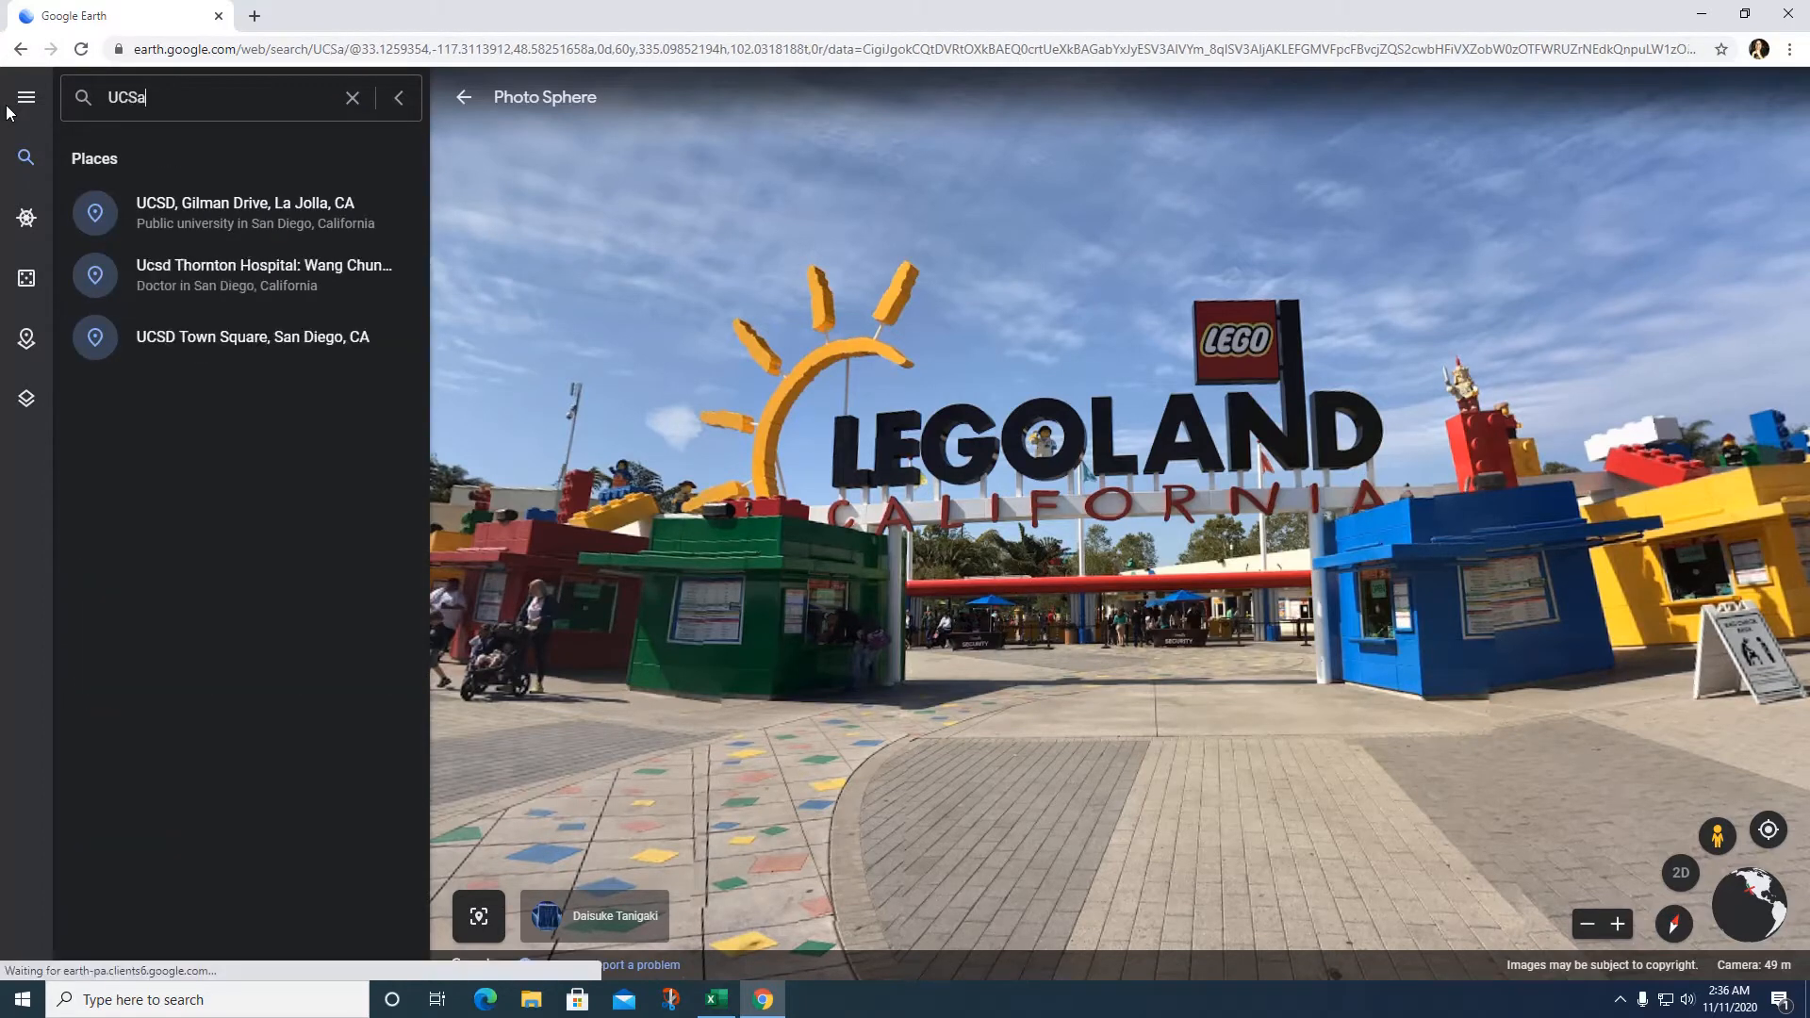
key("BackSpace")
key("BackSpace")
key("BackSpace")
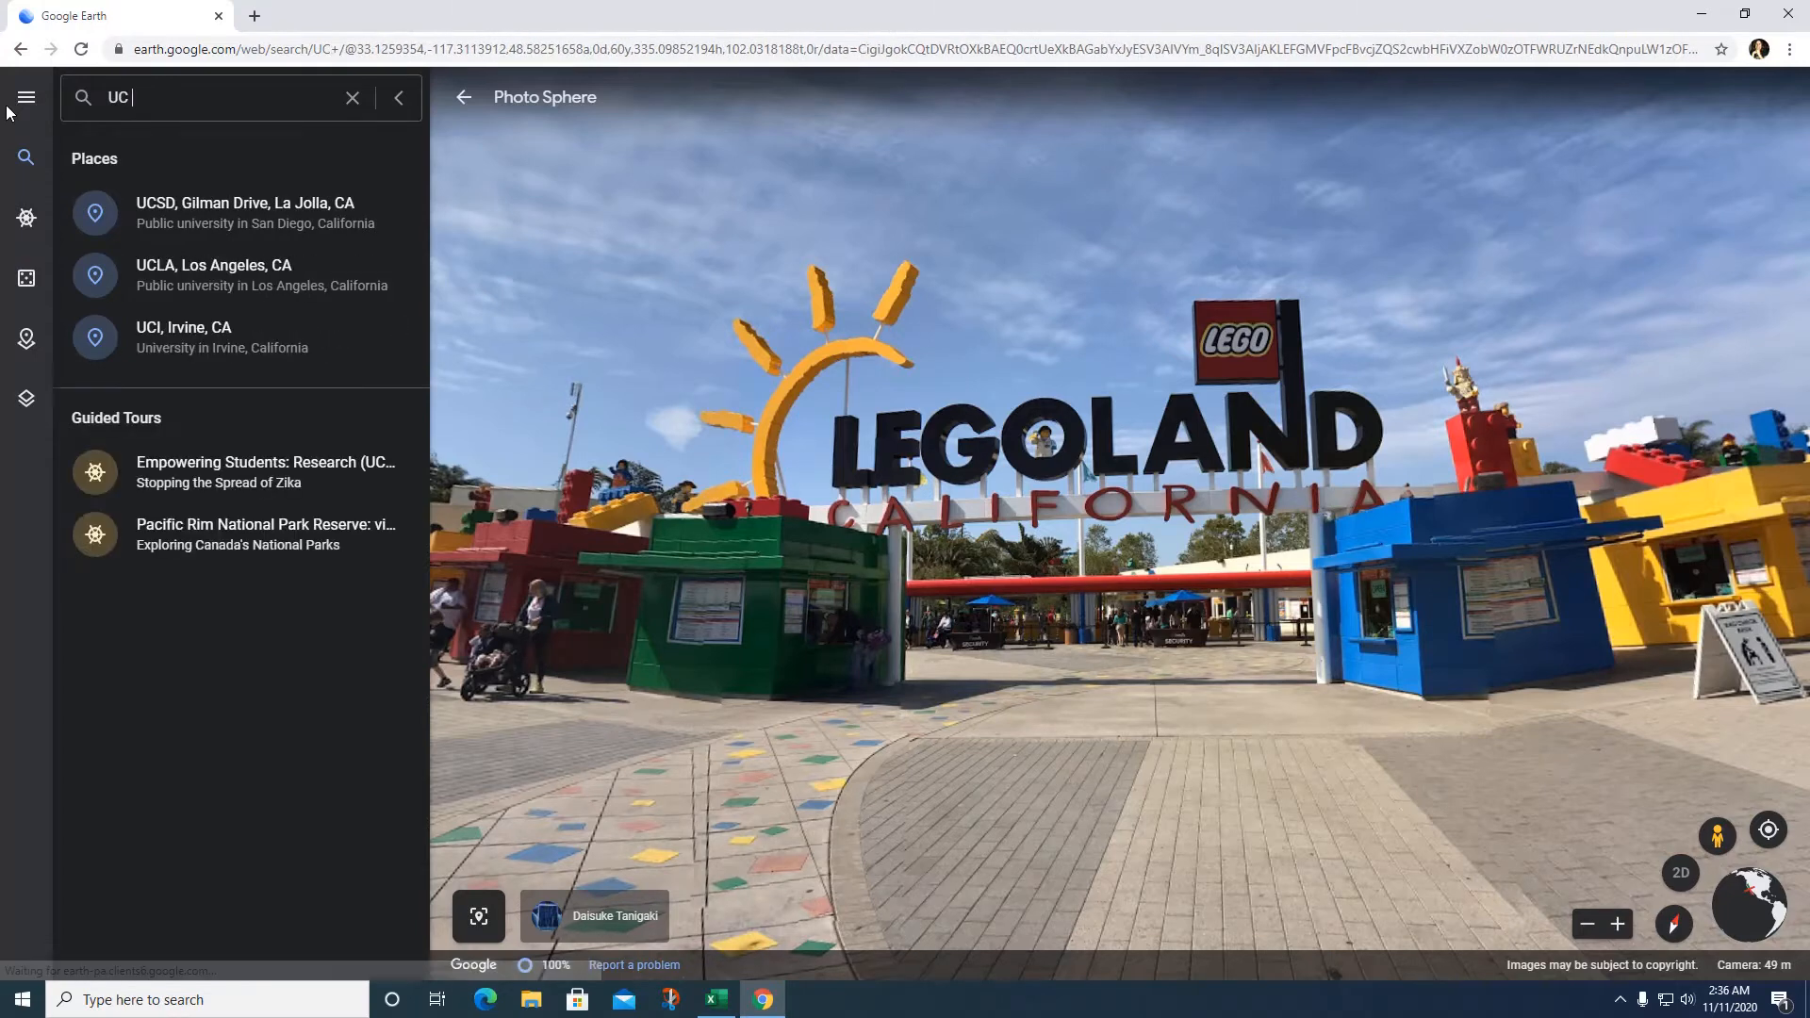
type("San Diego ")
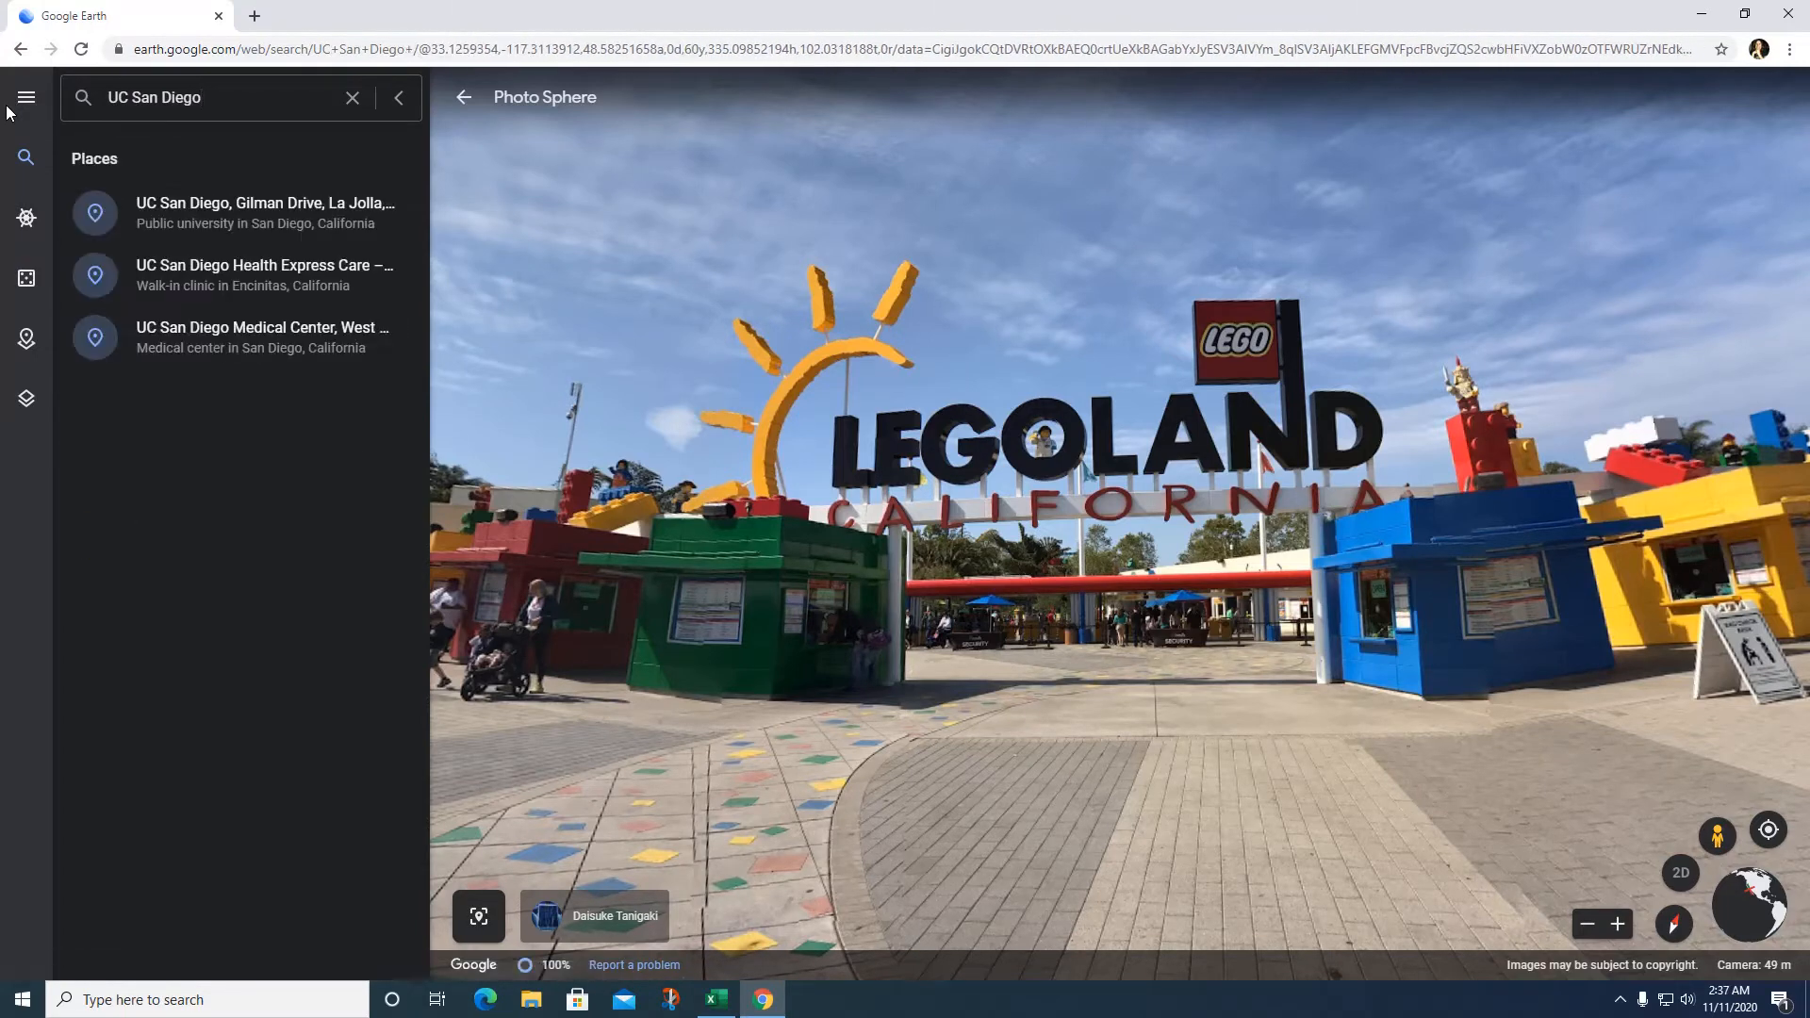
type("A")
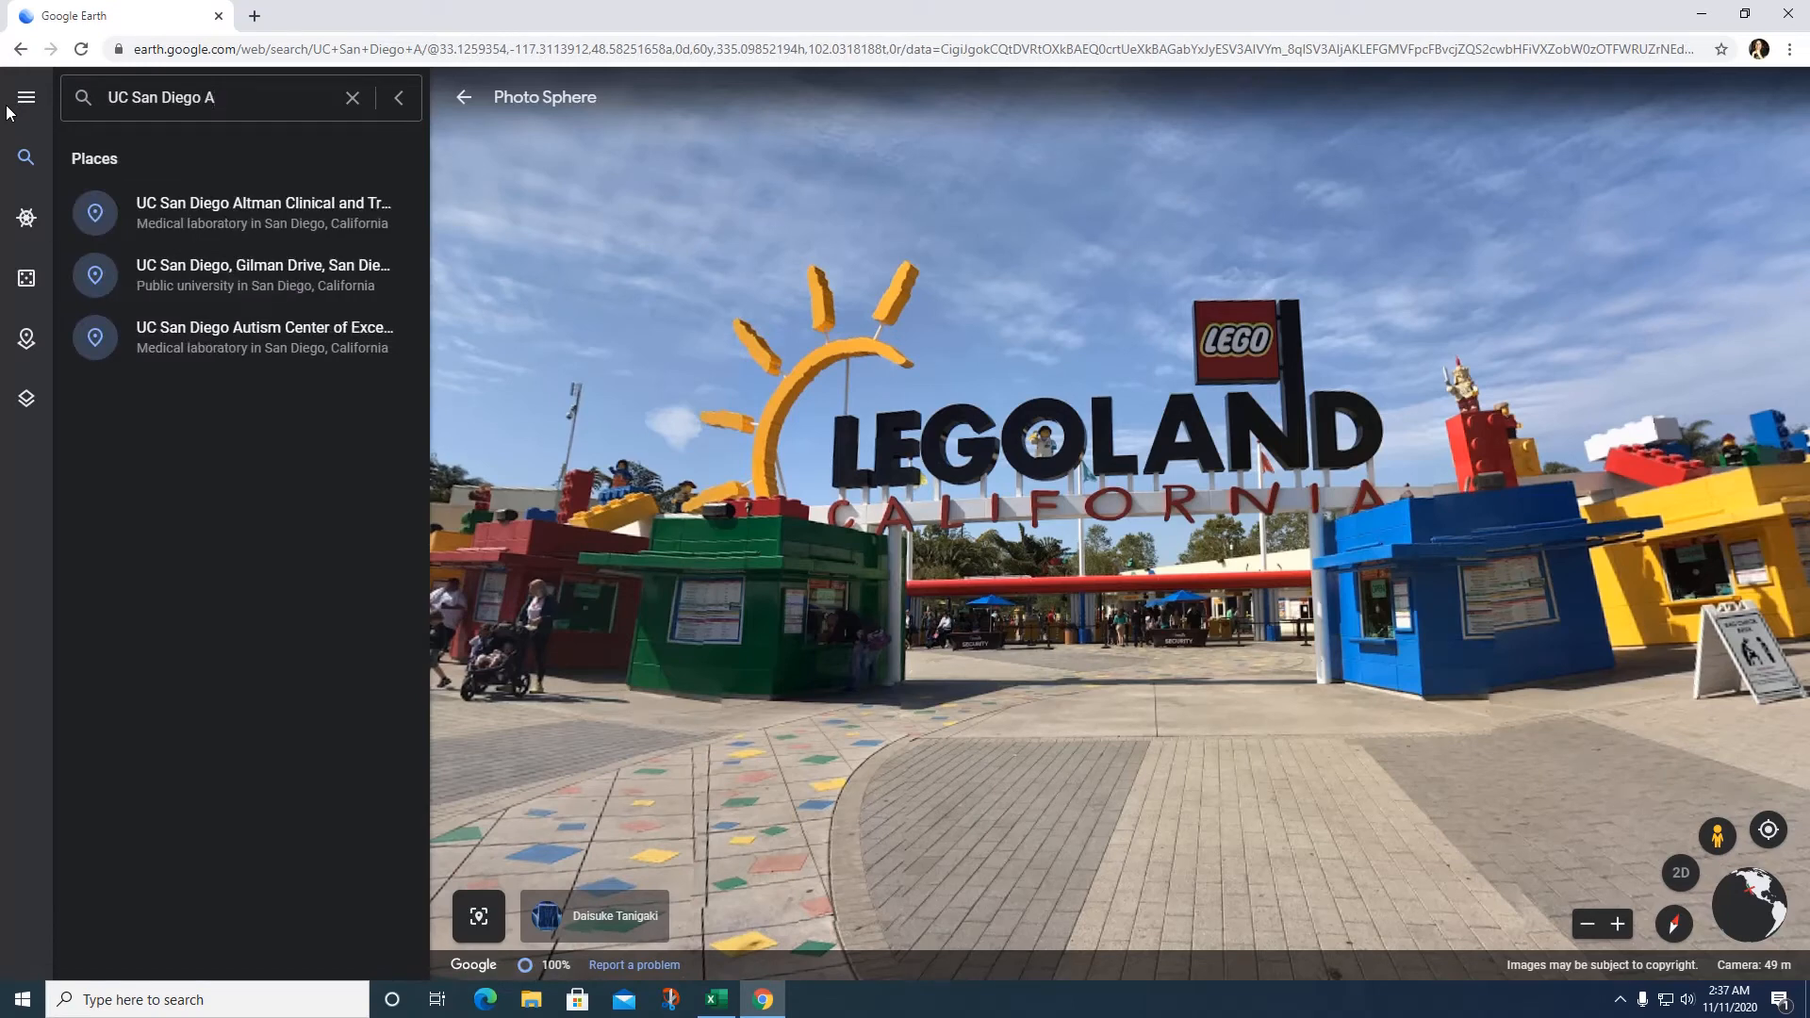
type("uqa")
key("BackSpace")
key("BackSpace")
key("BackSpace")
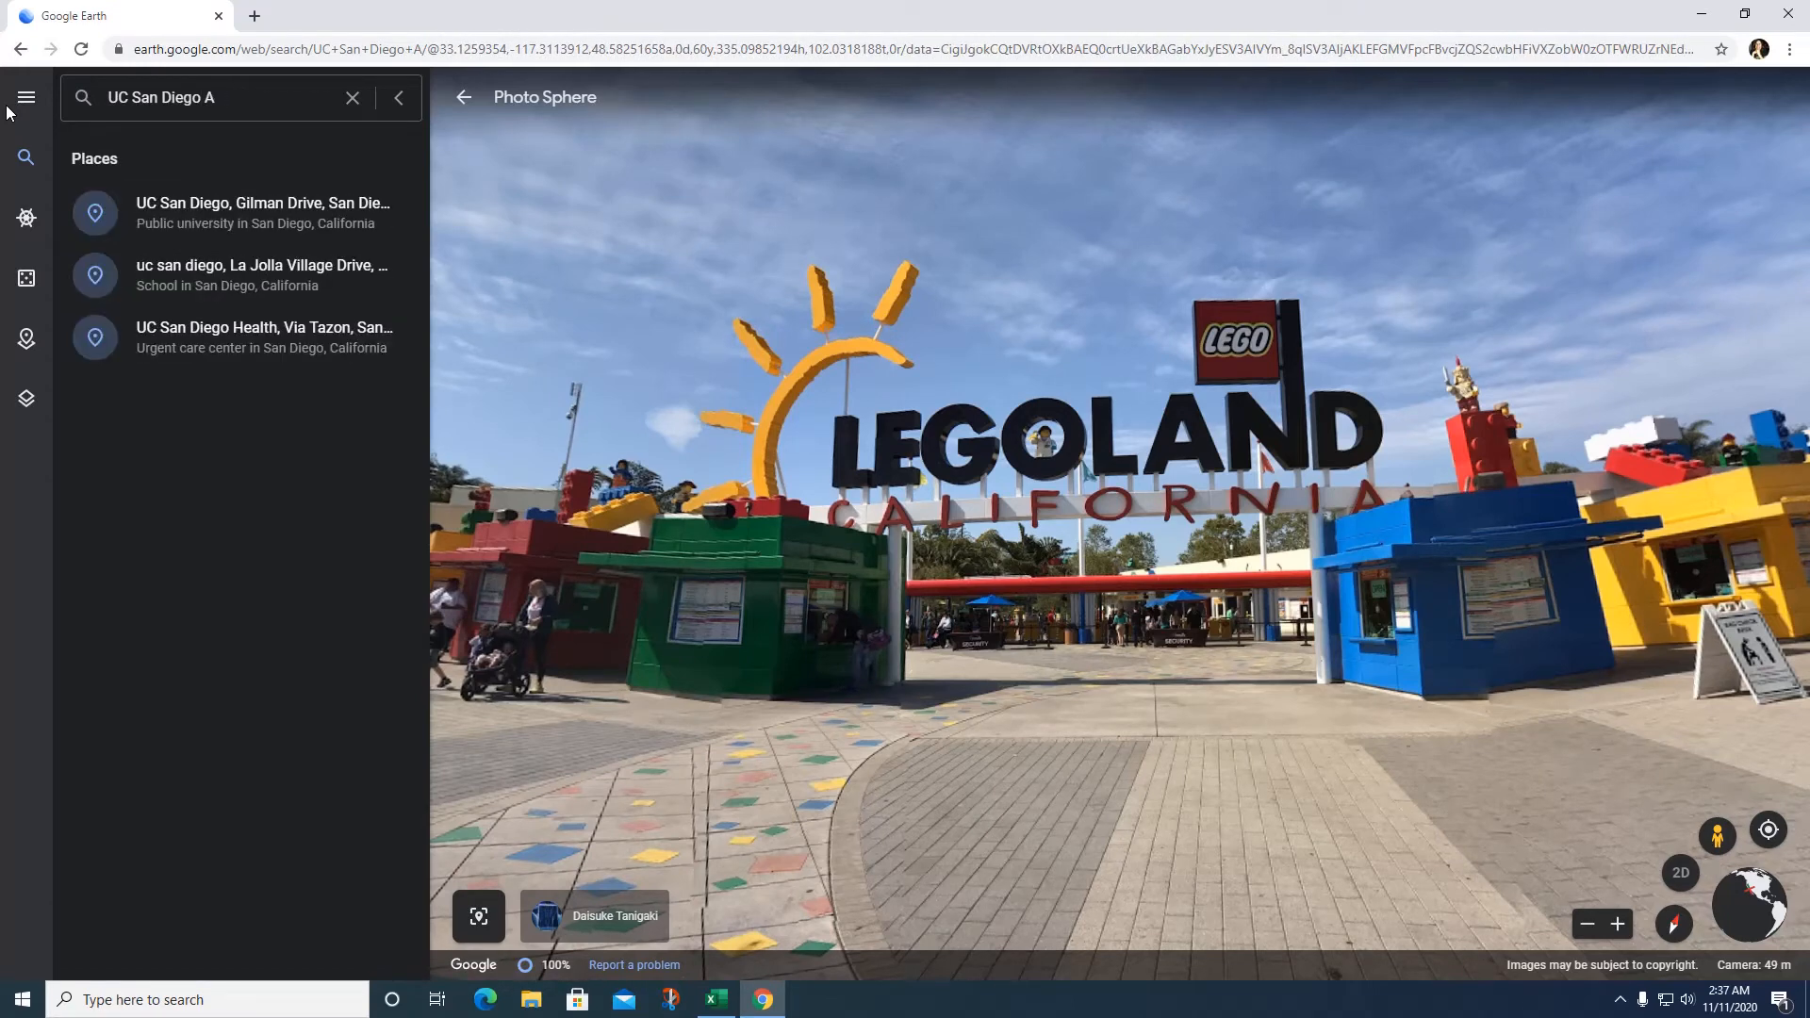
type("quarium")
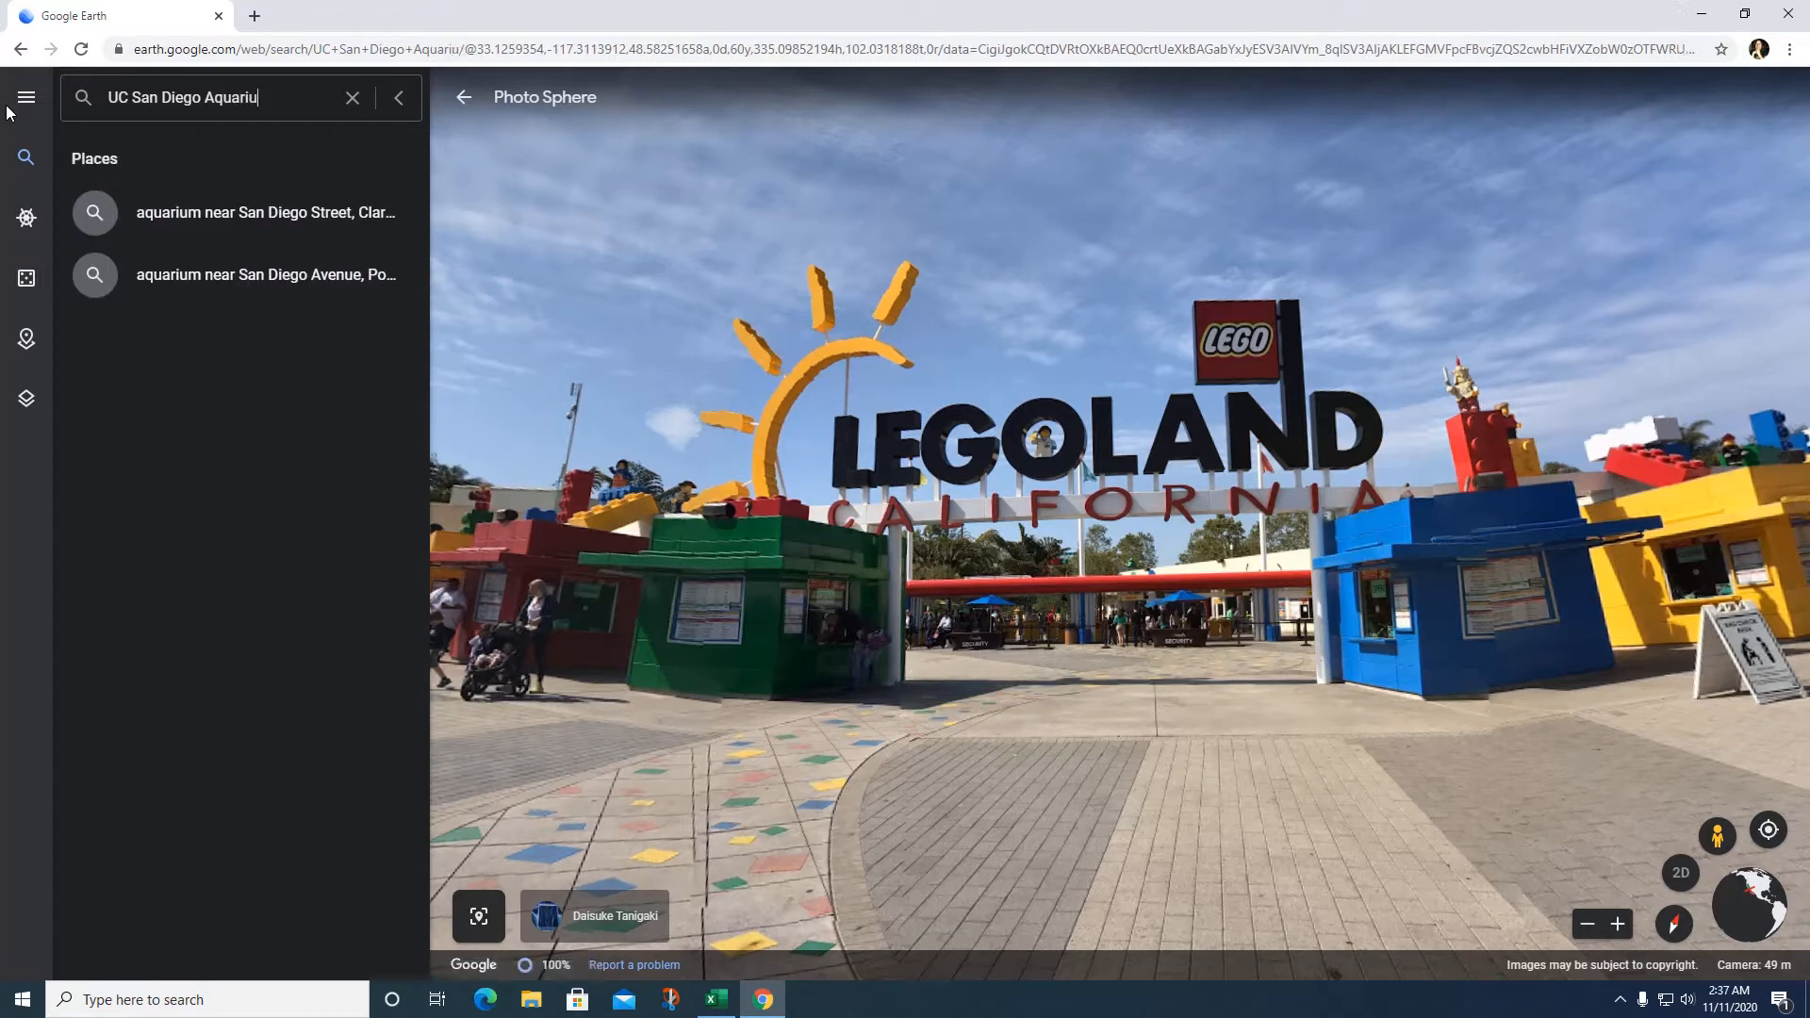
key("BackSpace")
key("BackSpace")
key("BackSpace")
key("BackSpace")
key("BackSpace")
key("BackSpace")
key("BackSpace")
key("BackSpace")
key("BackSpace")
key("BackSpace")
key("BackSpace")
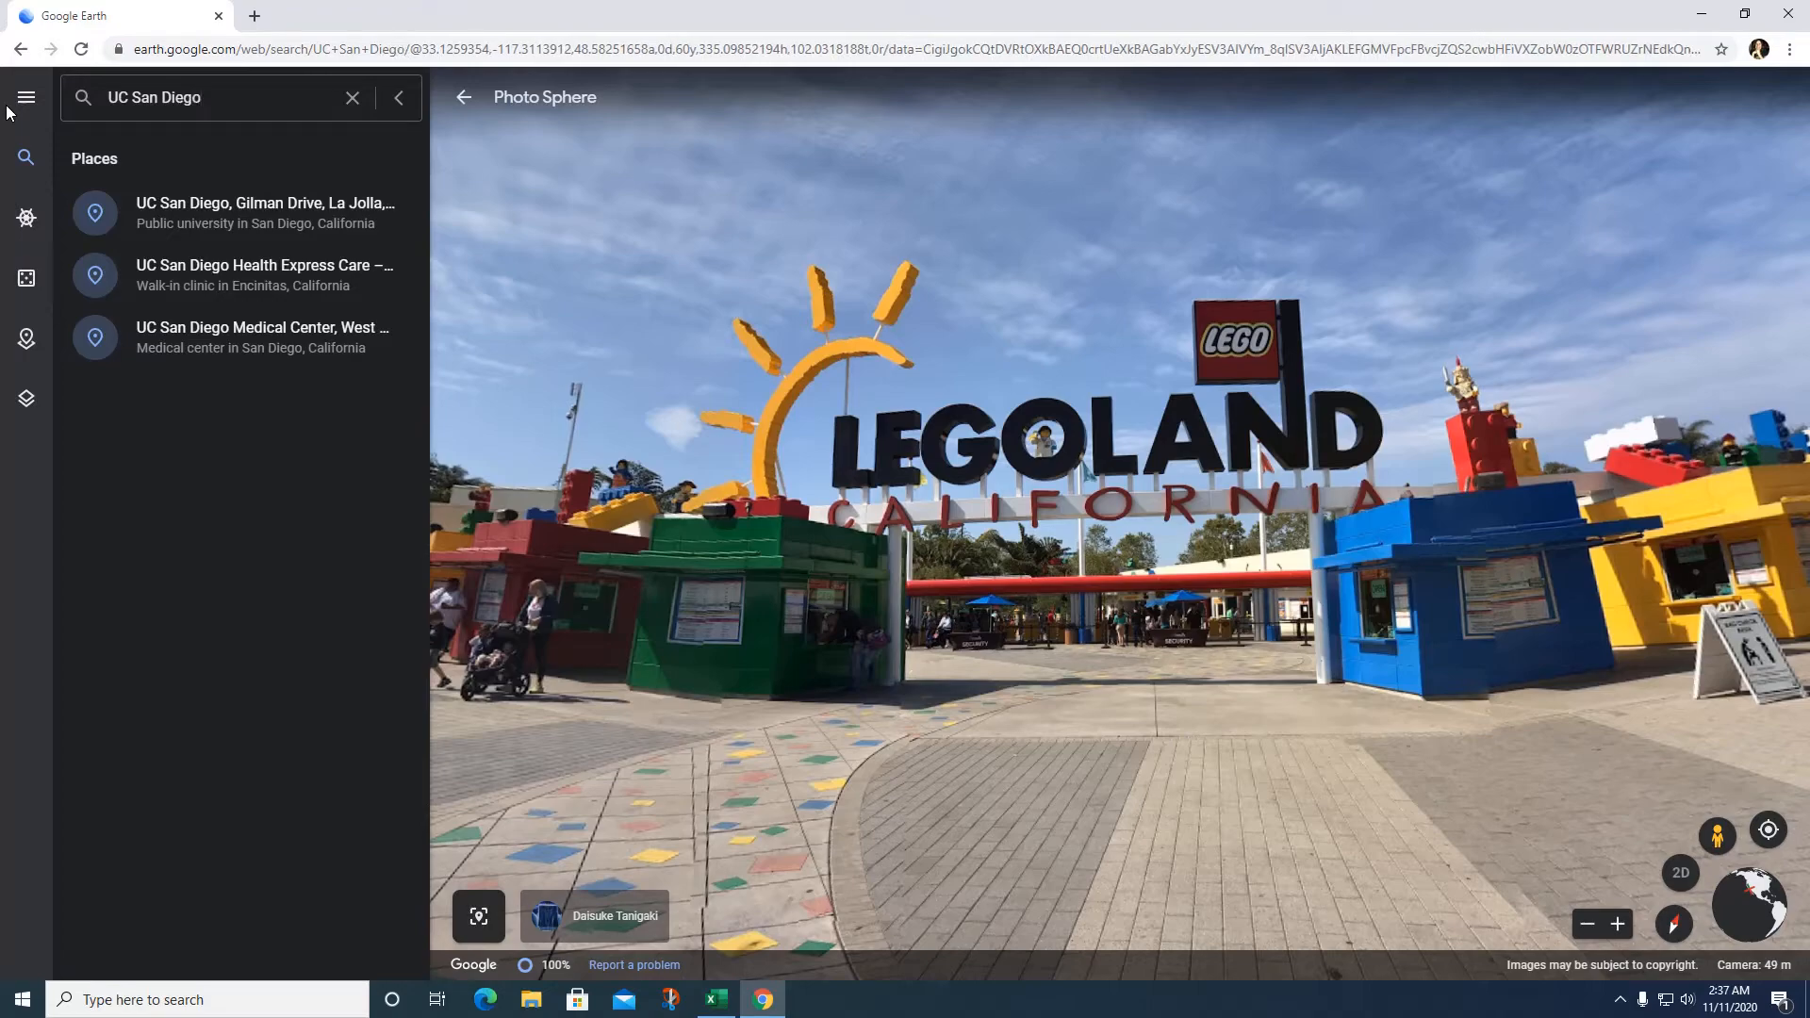
key("Return")
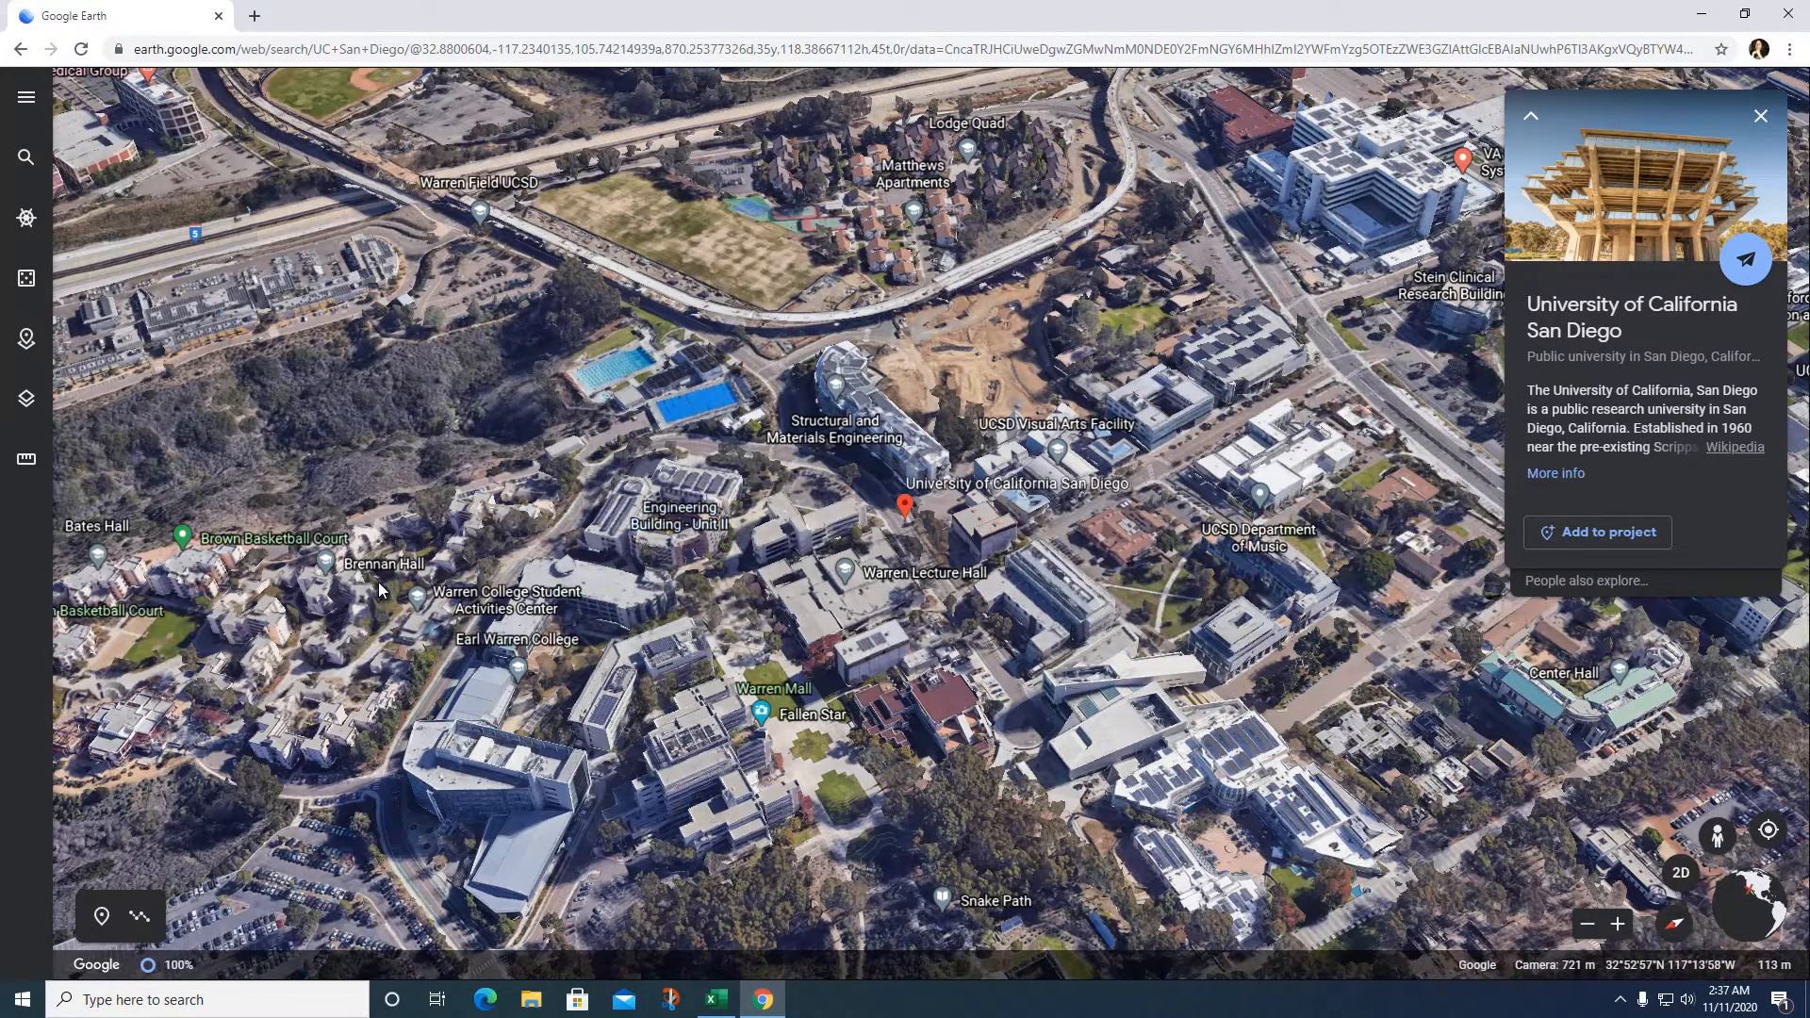
Step: Add University of California San Diego to the Explore California project and open its place editor
left_click_drag(1379, 660, 1551, 693)
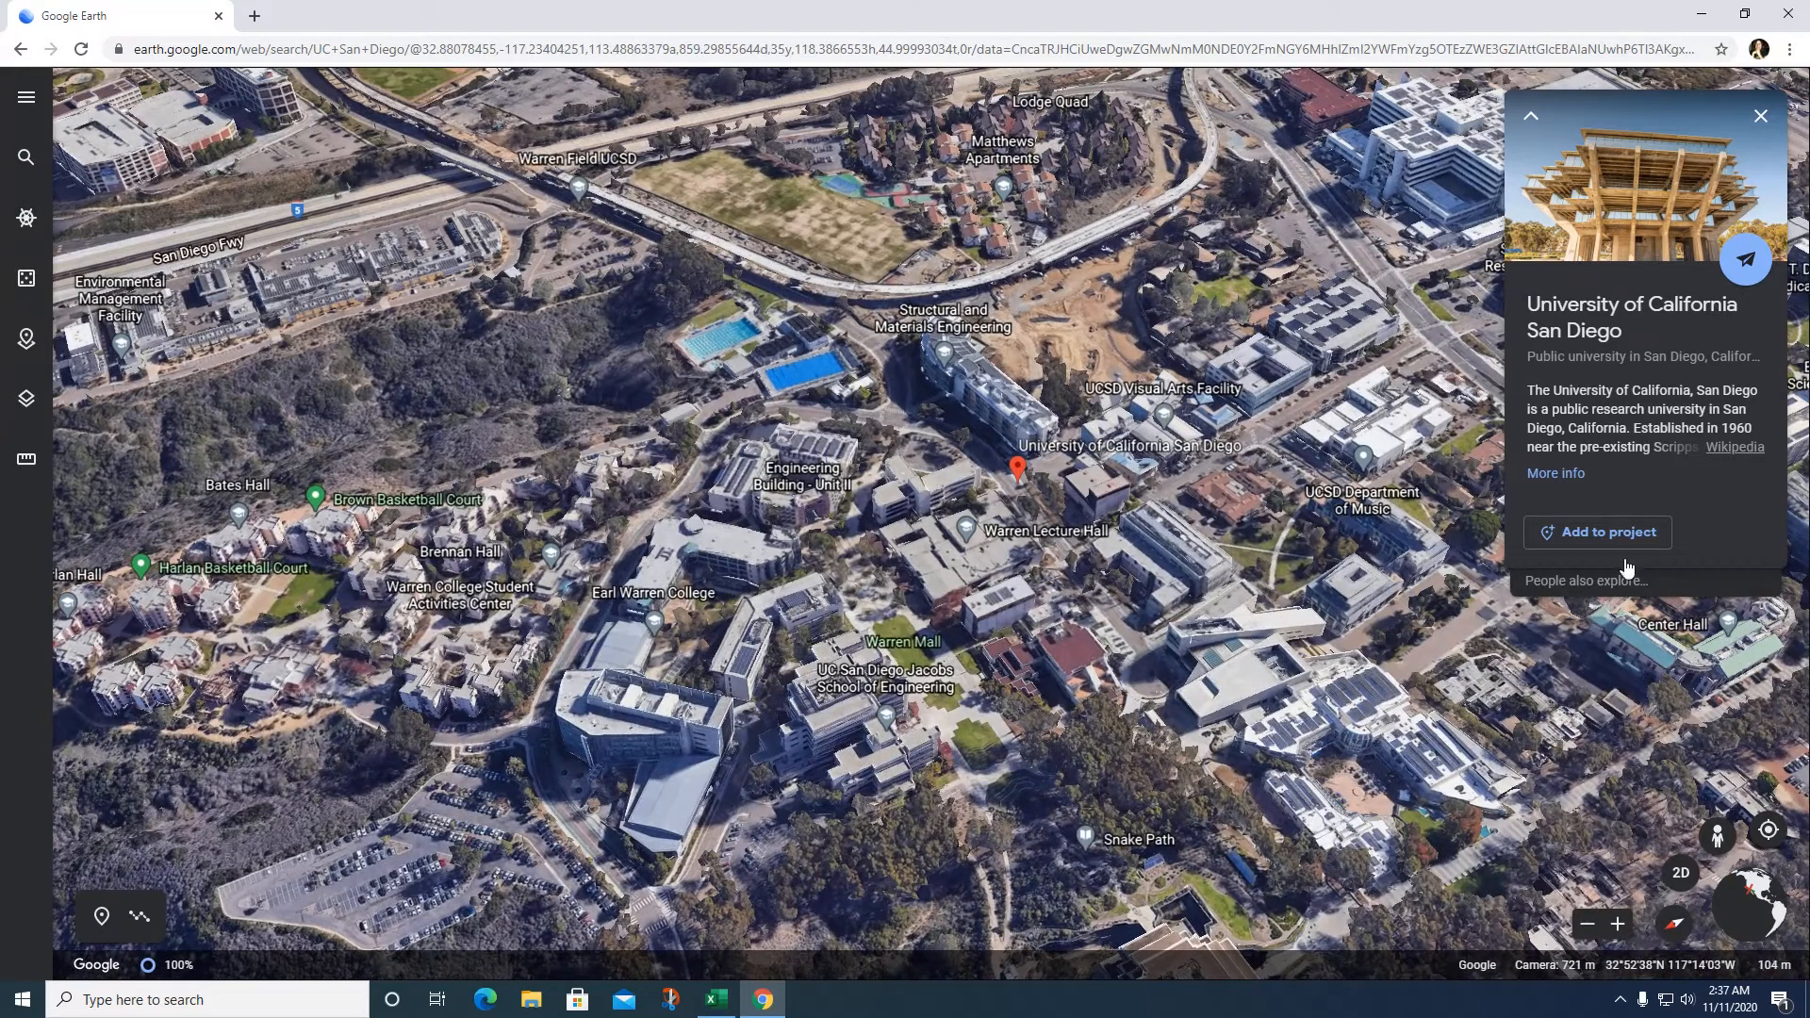
left_click(1594, 530)
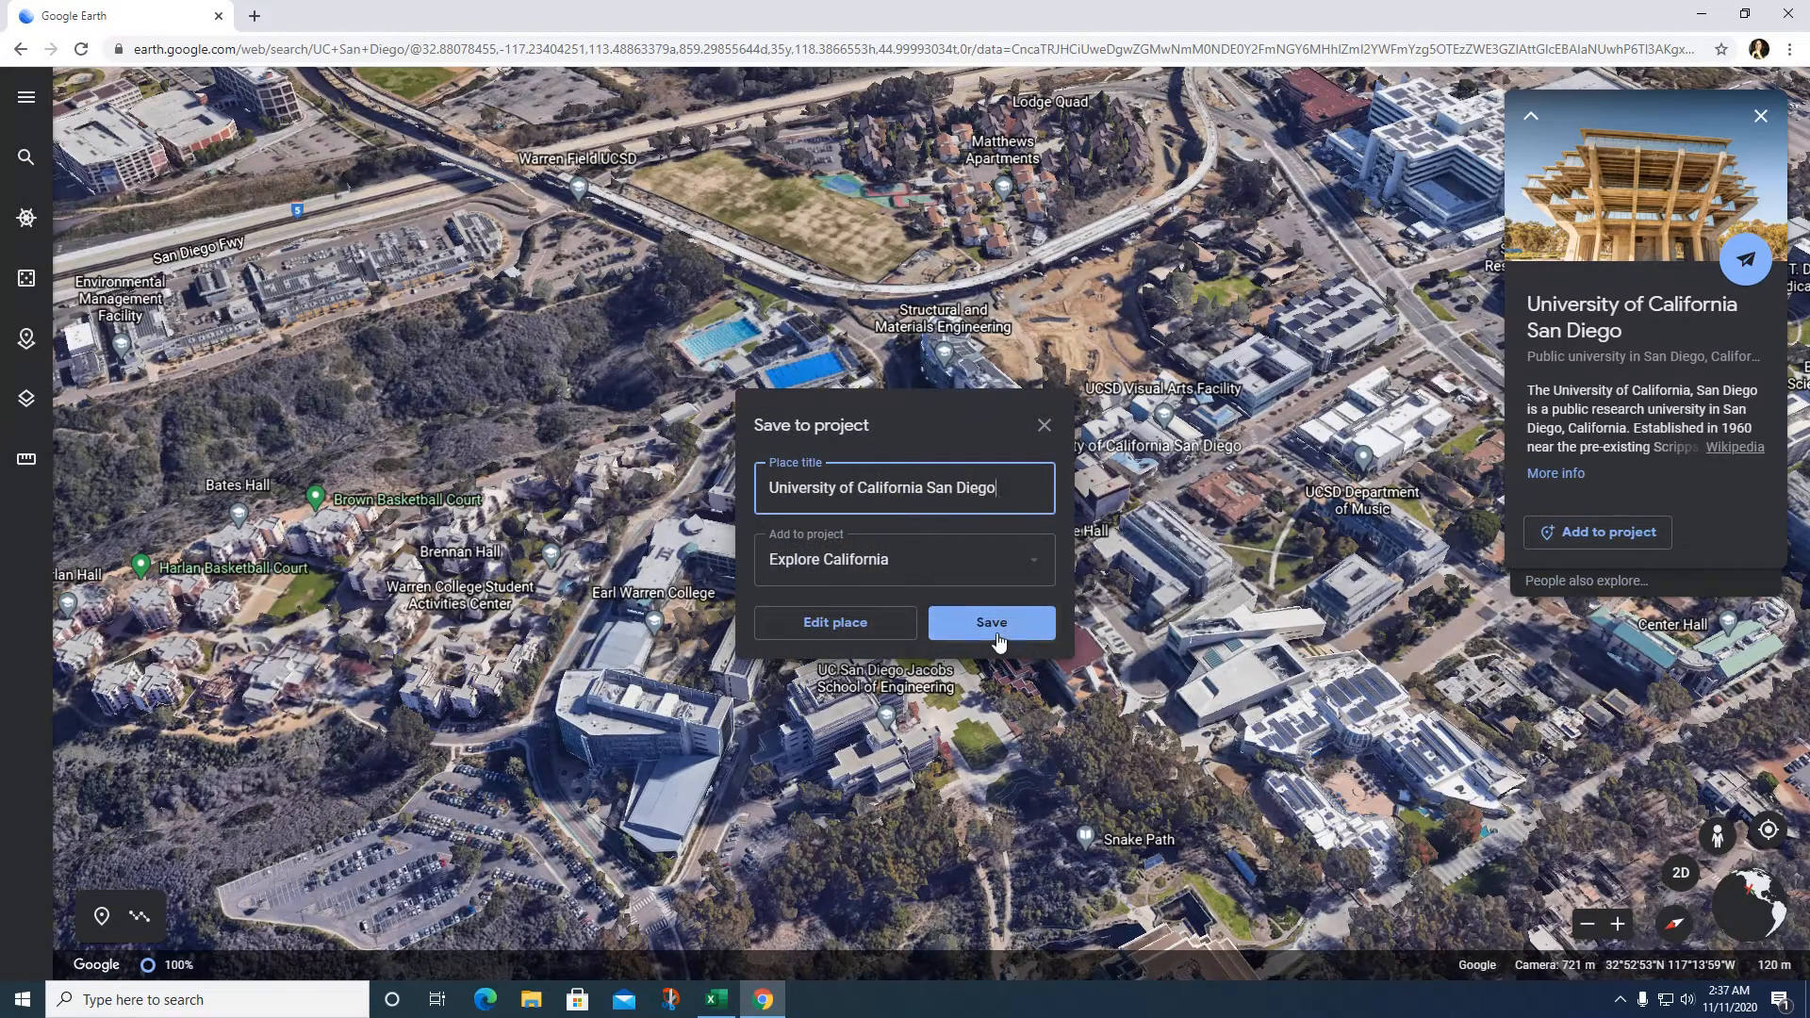
left_click(848, 626)
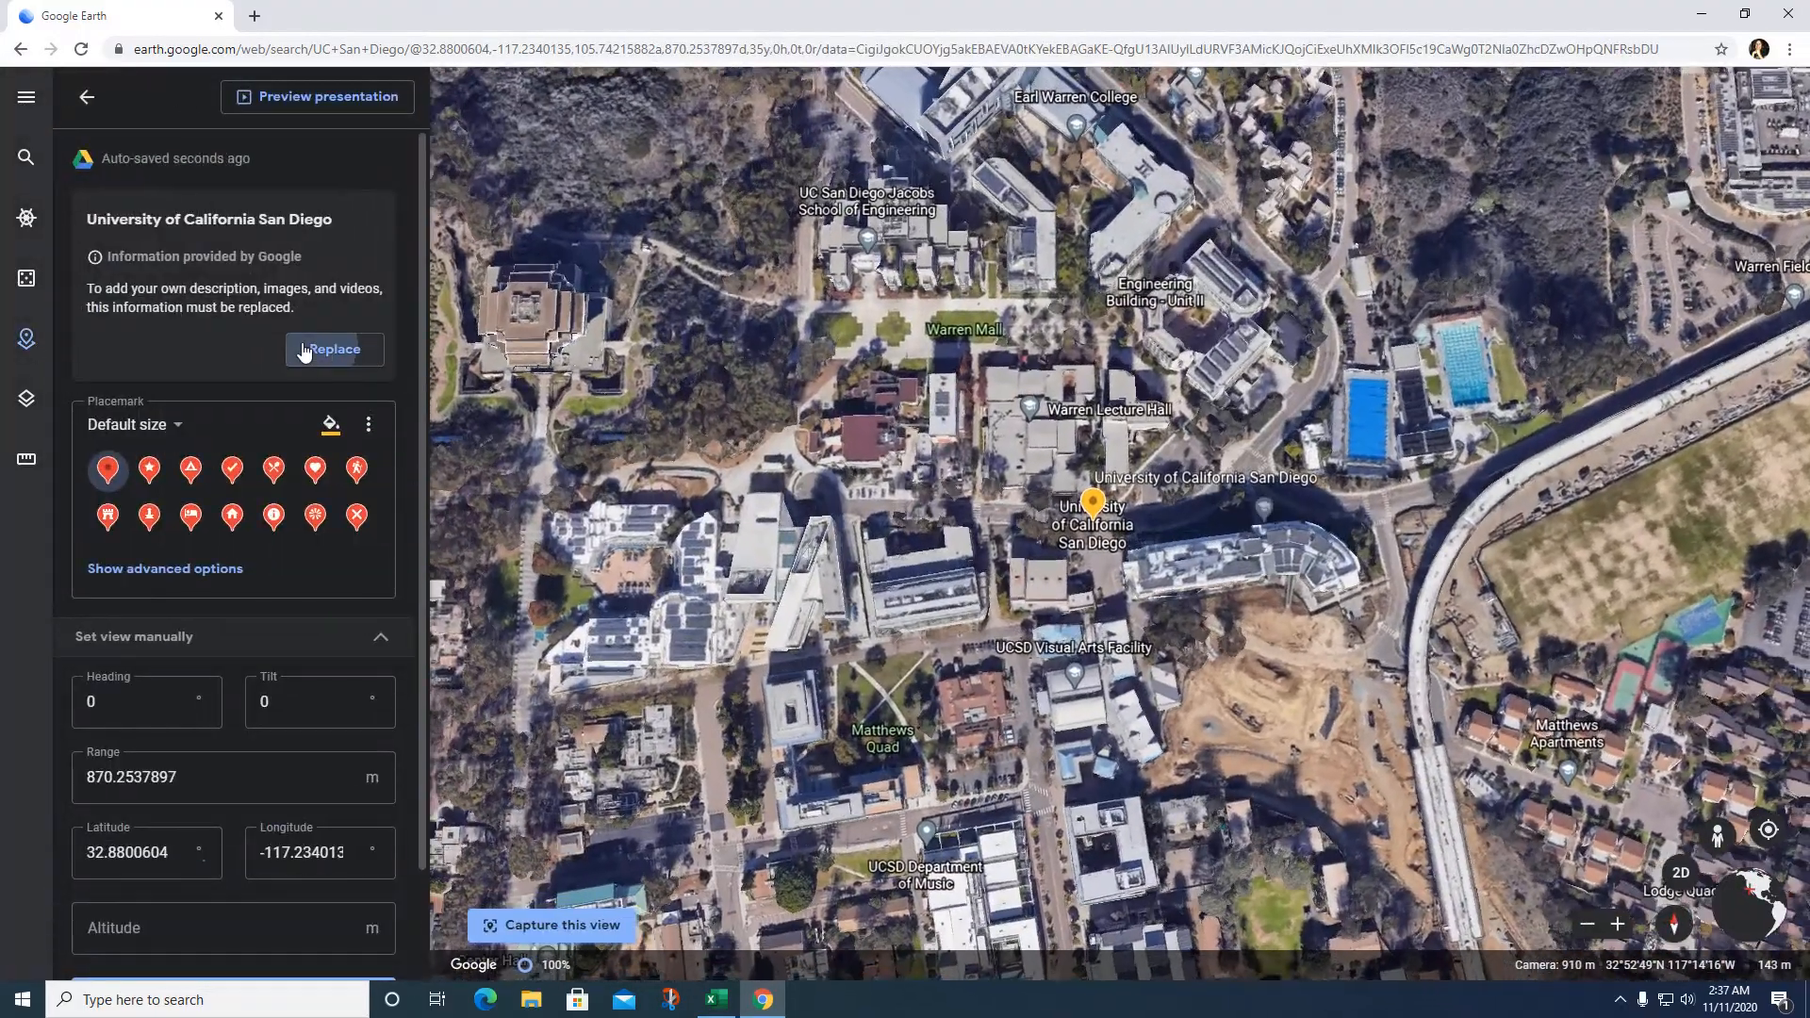
Step: Replace Google's info with 'UCSD is a popular college in Southern California. It is very hard to get into.'
left_click(335, 349)
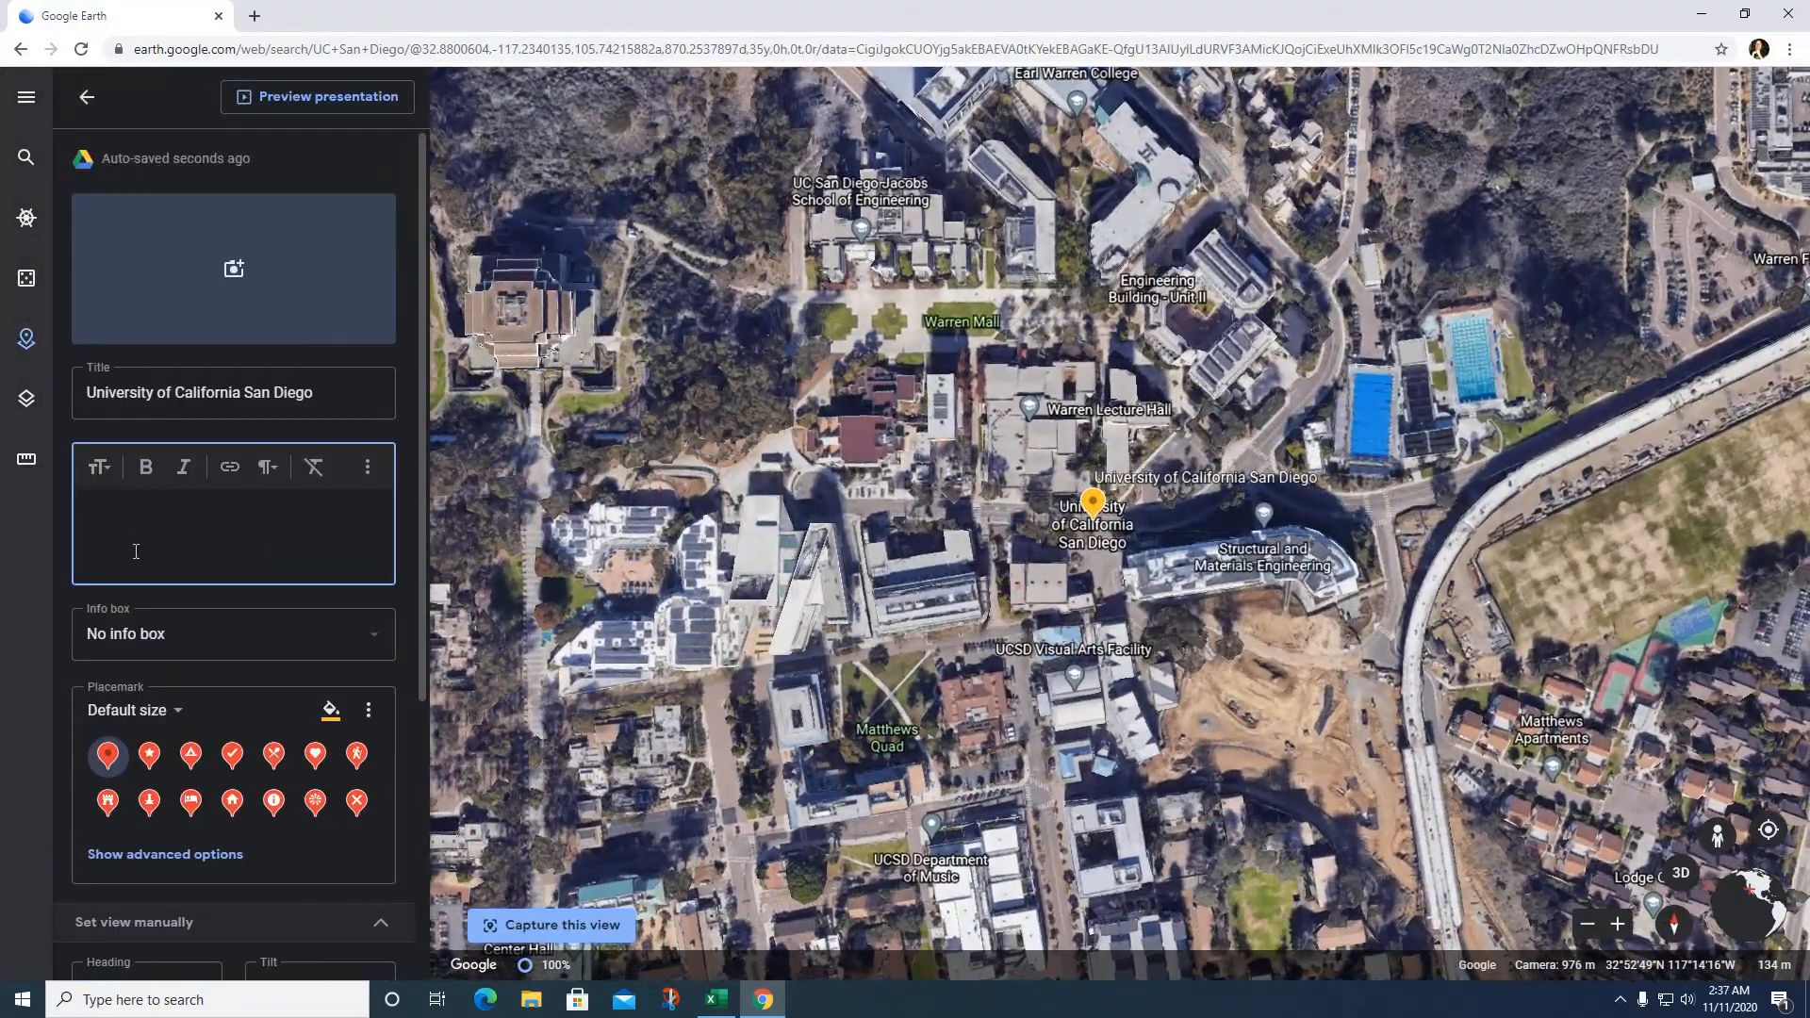
type("UC")
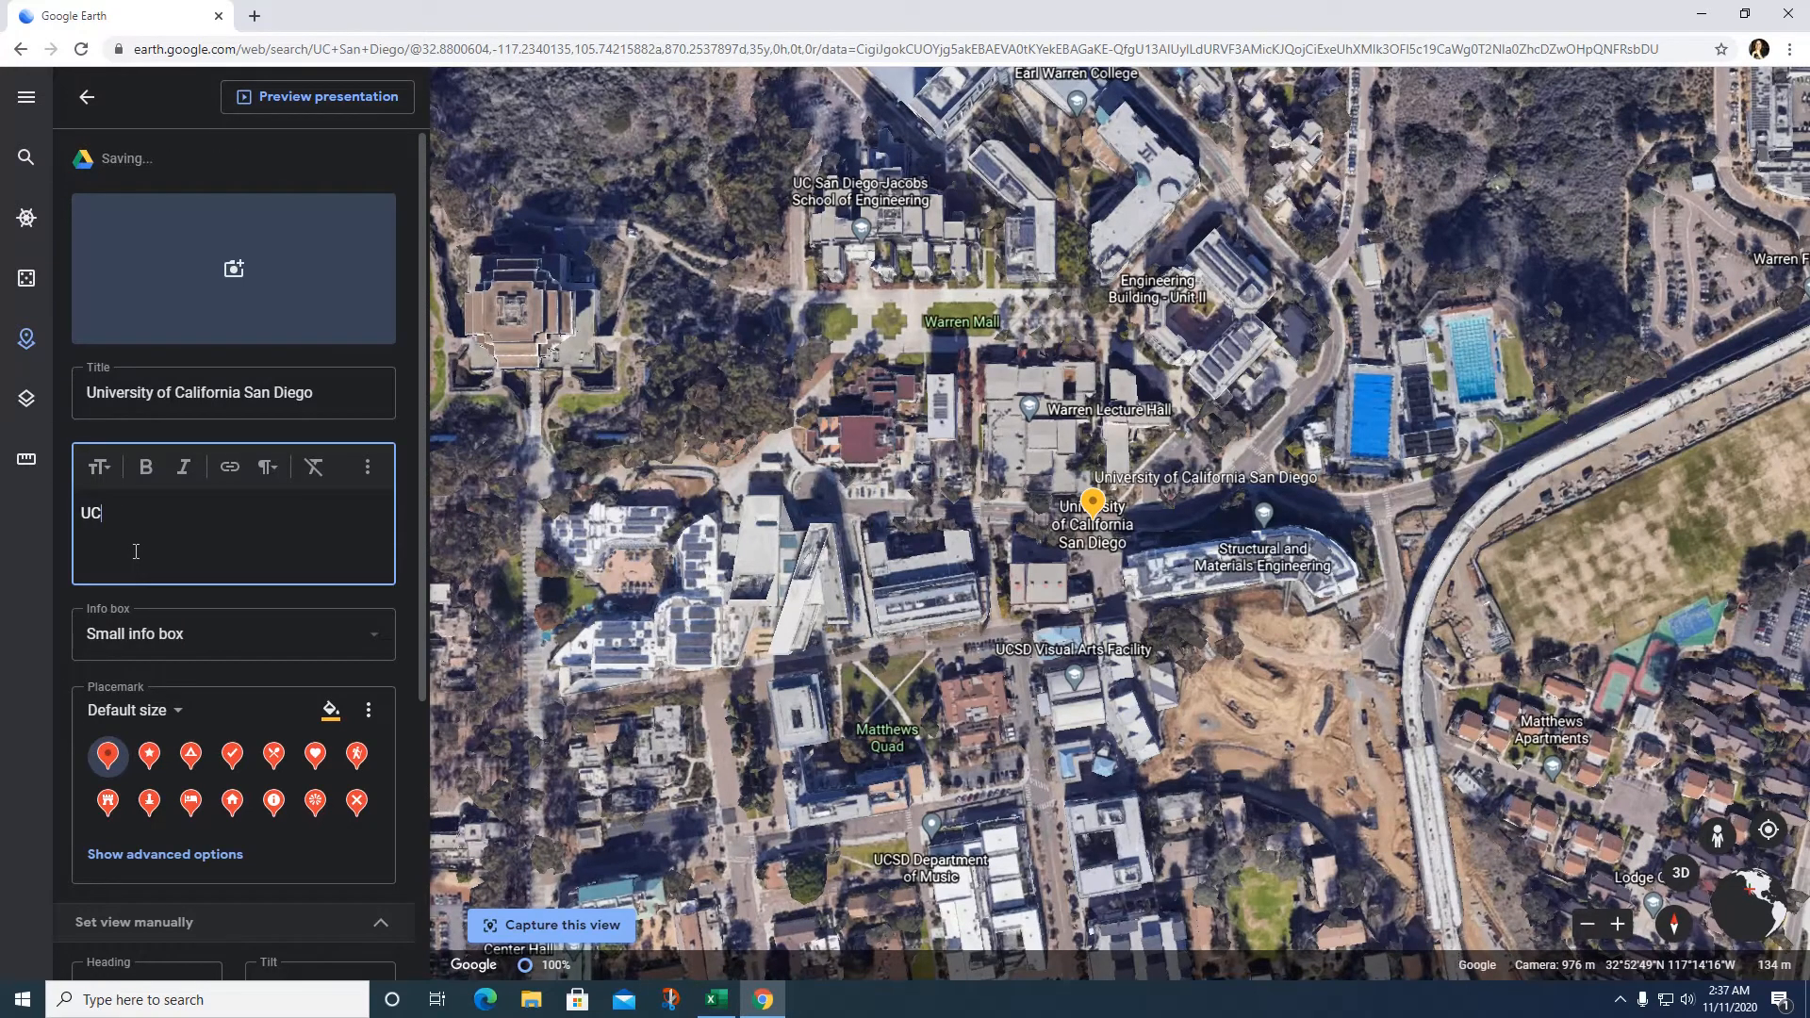
type("SD is a po")
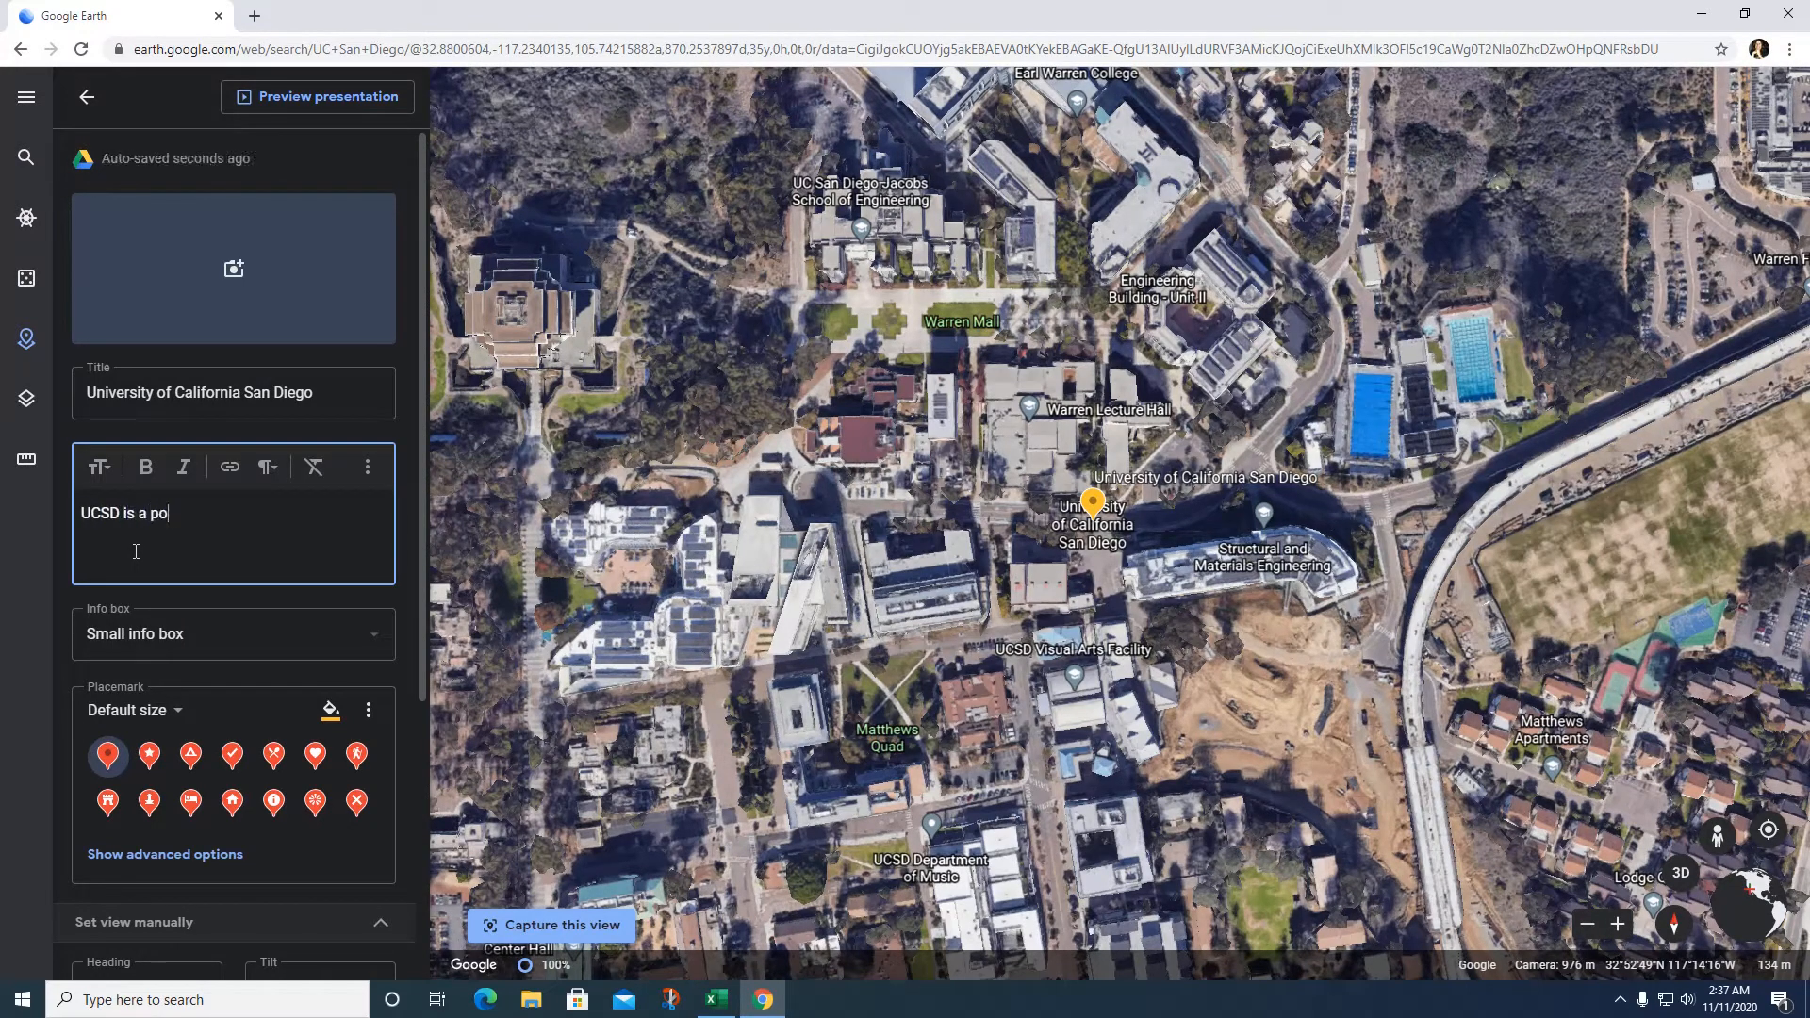
type("pular college in Southern ")
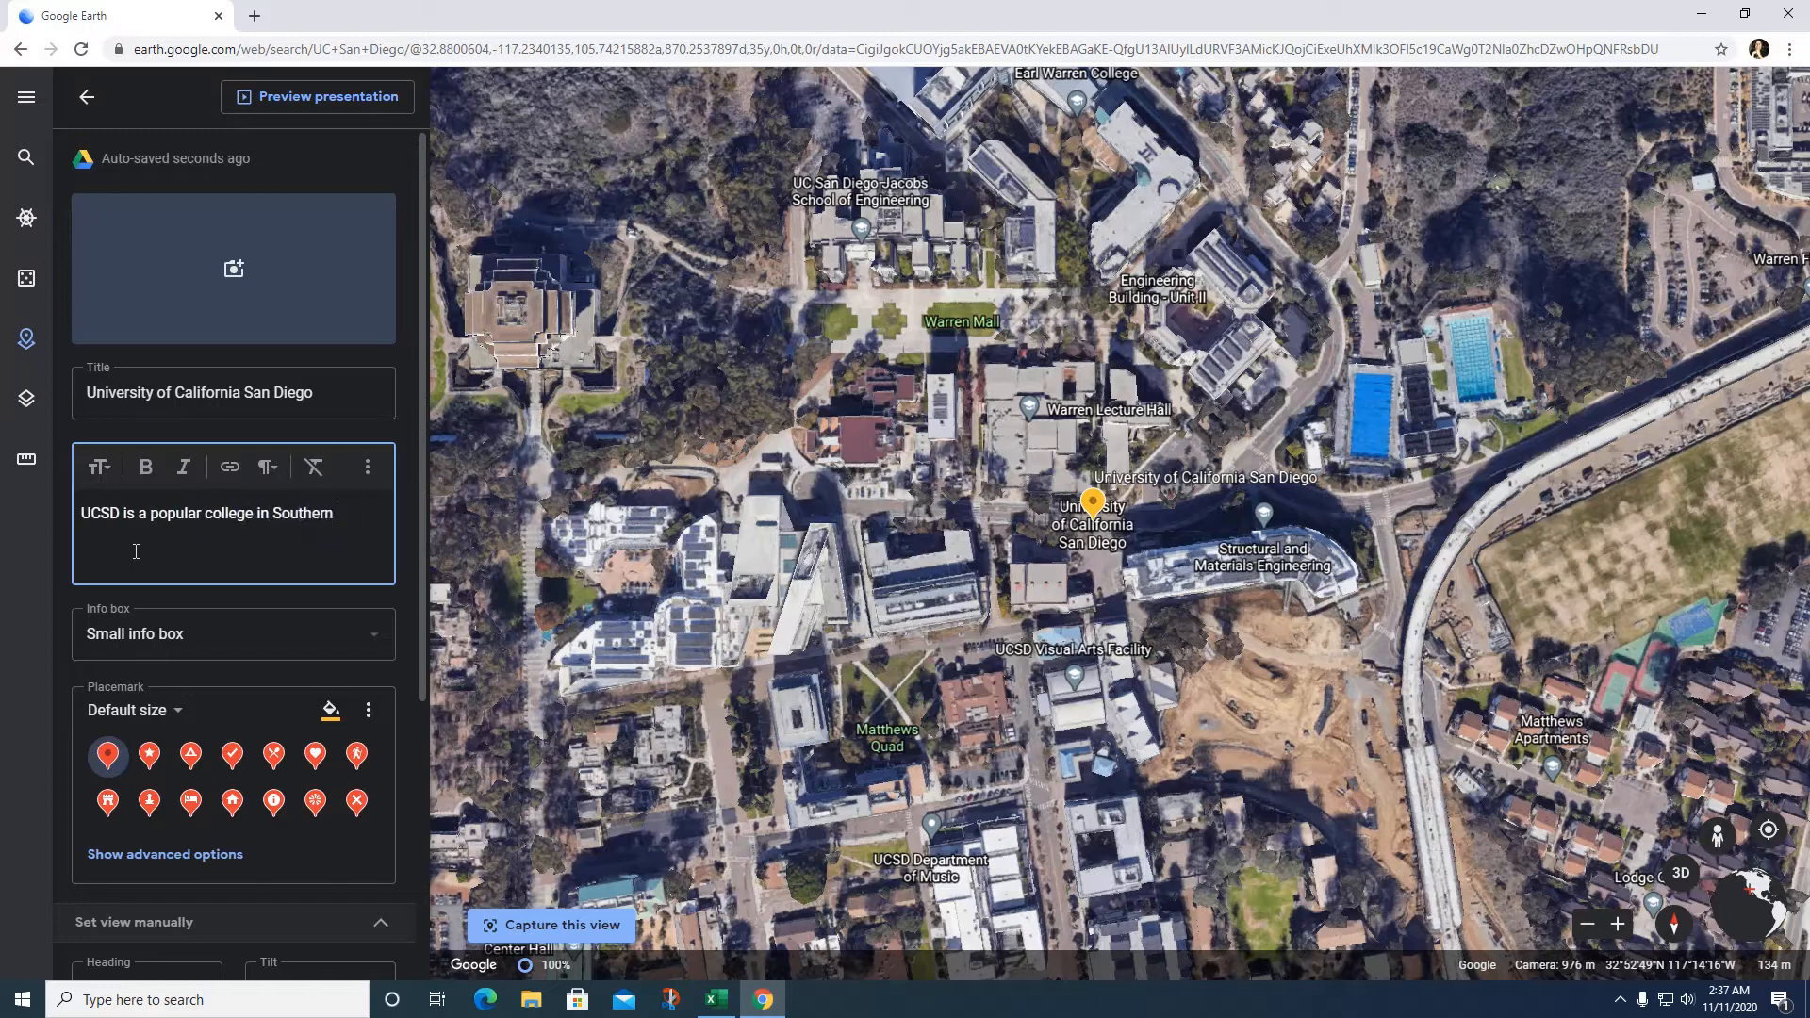
type("Clia")
key("BackSpace")
key("BackSpace")
key("BackSpace")
type("alifornia. It is very hard to get into beca")
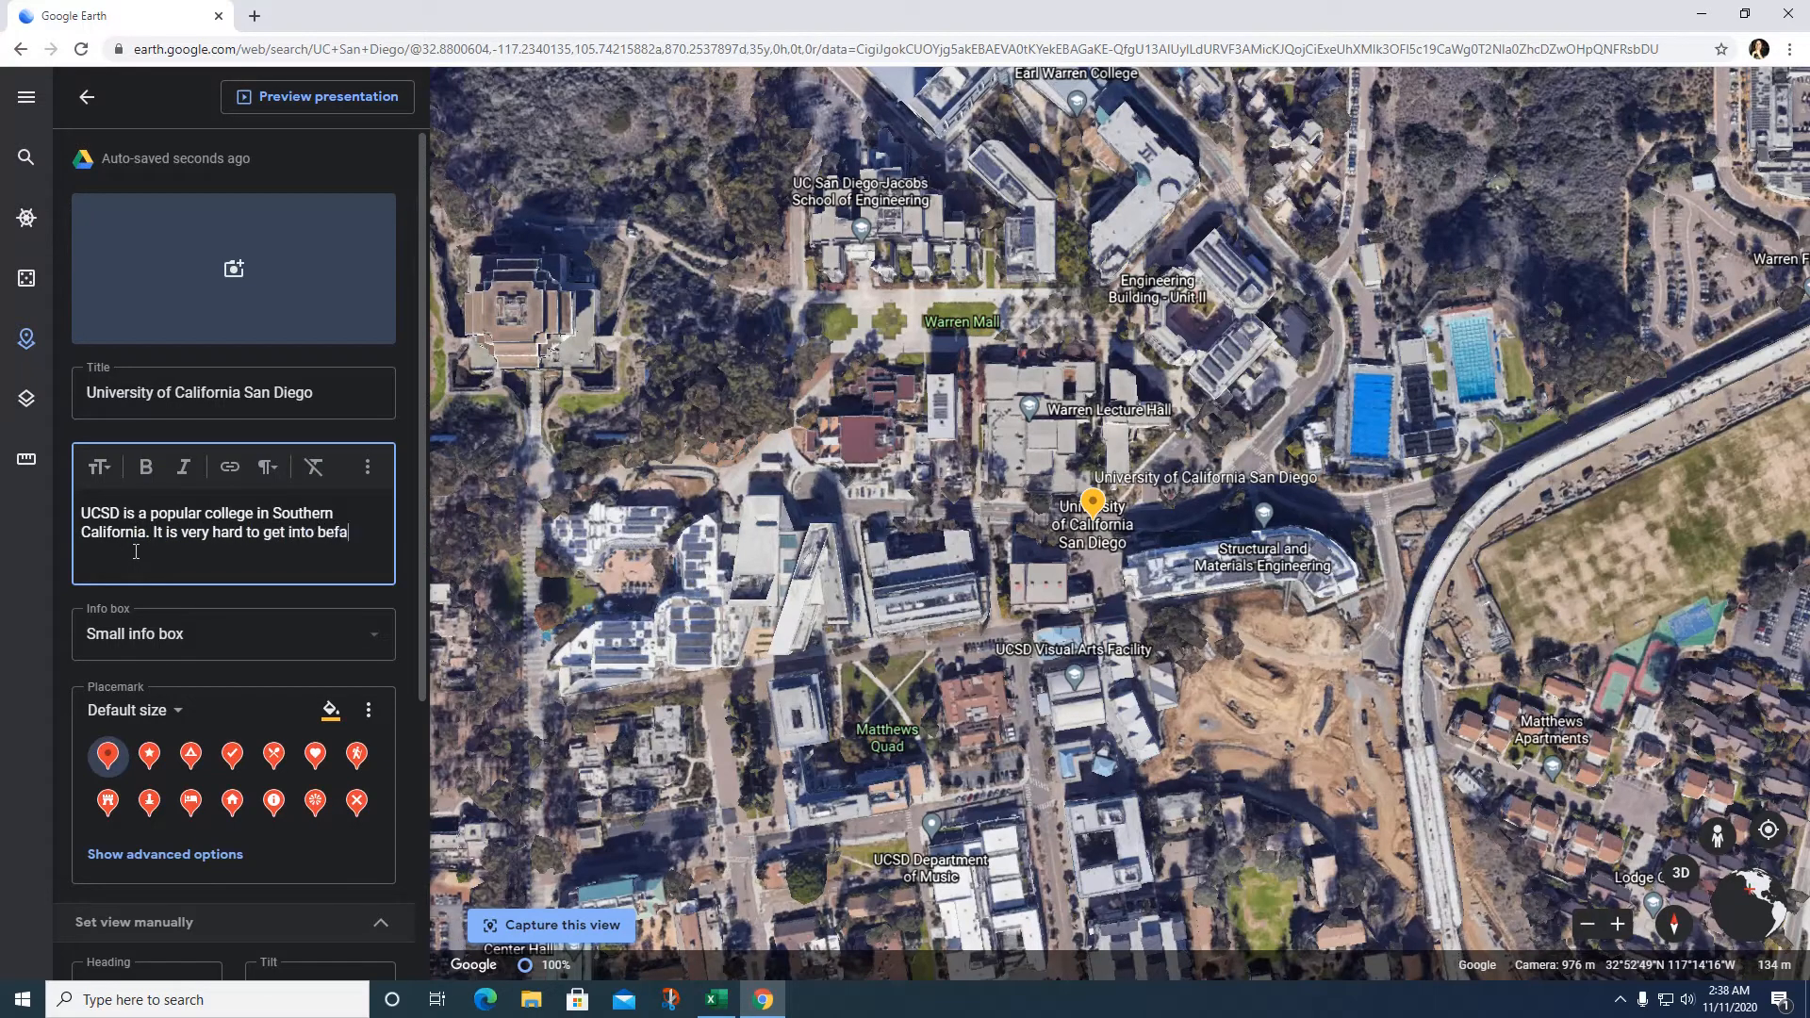
key("BackSpace")
key("BackSpace")
key("BackSpace")
key("BackSpace")
key("BackSpace")
Step: Search YouTube for 'UCSD life' and attach the 'UCSD DAY IN MY LIFE 2019' video
left_click(247, 273)
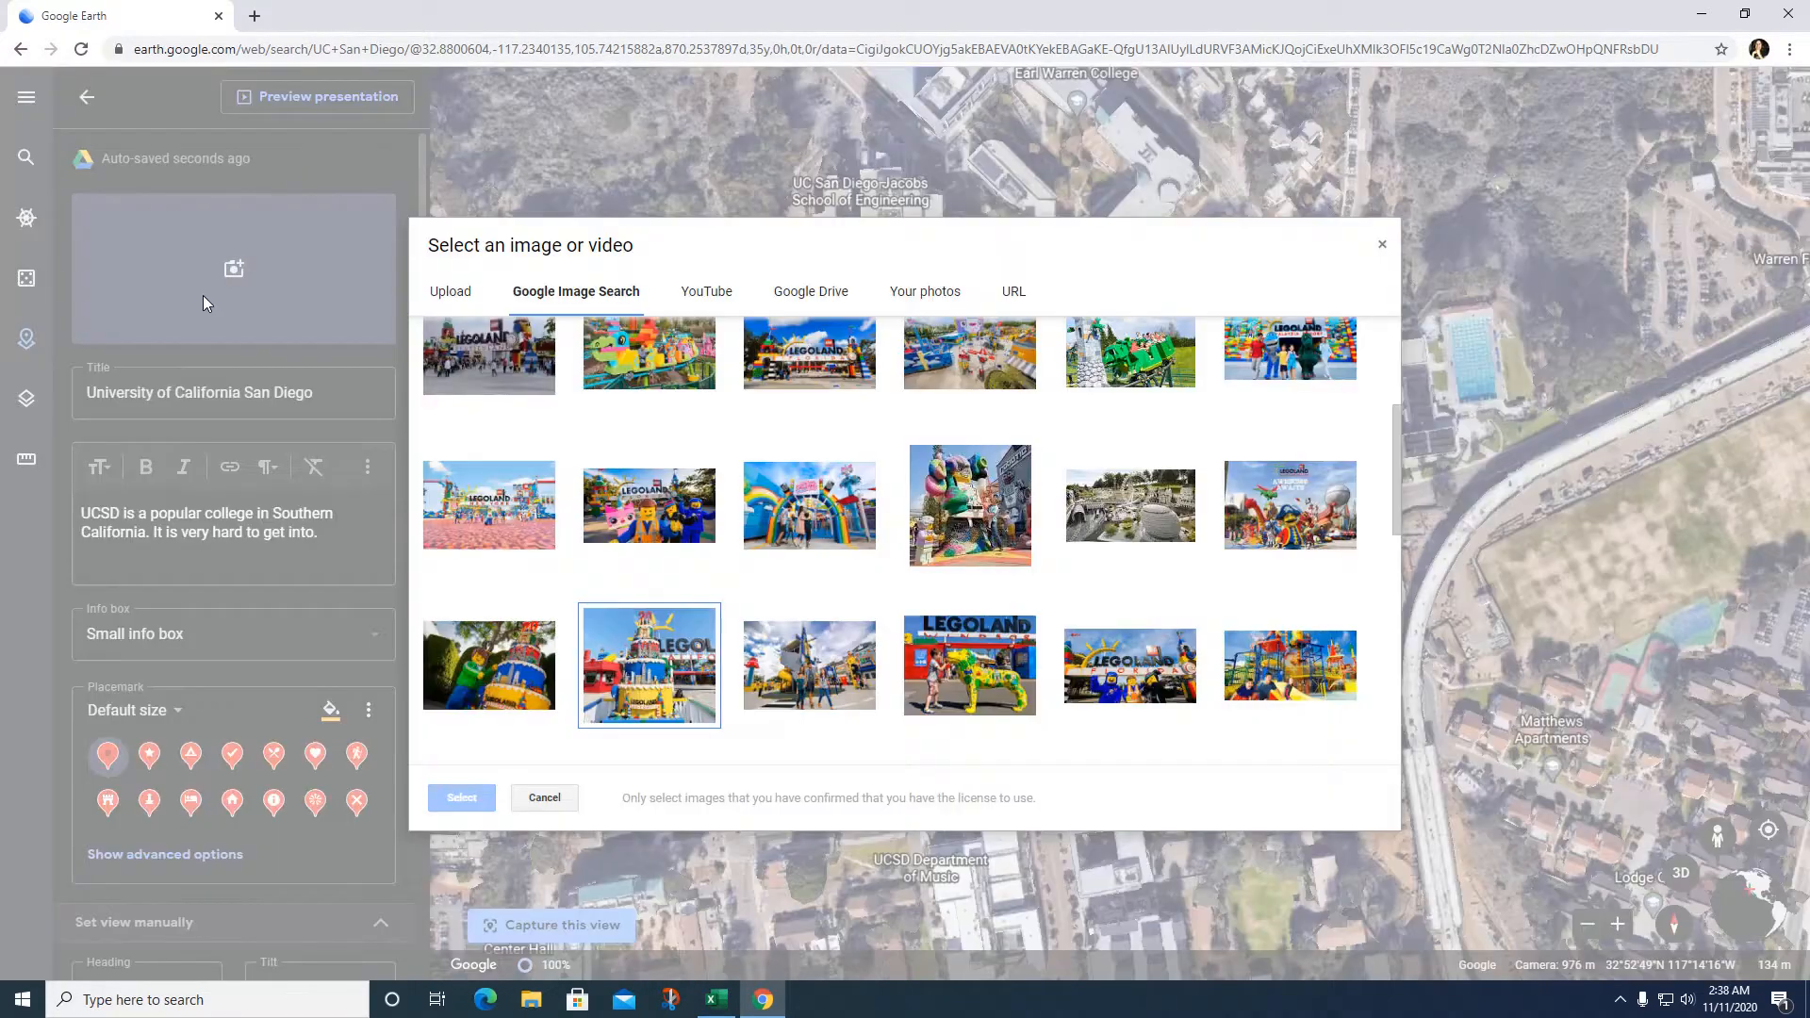
left_click(708, 292)
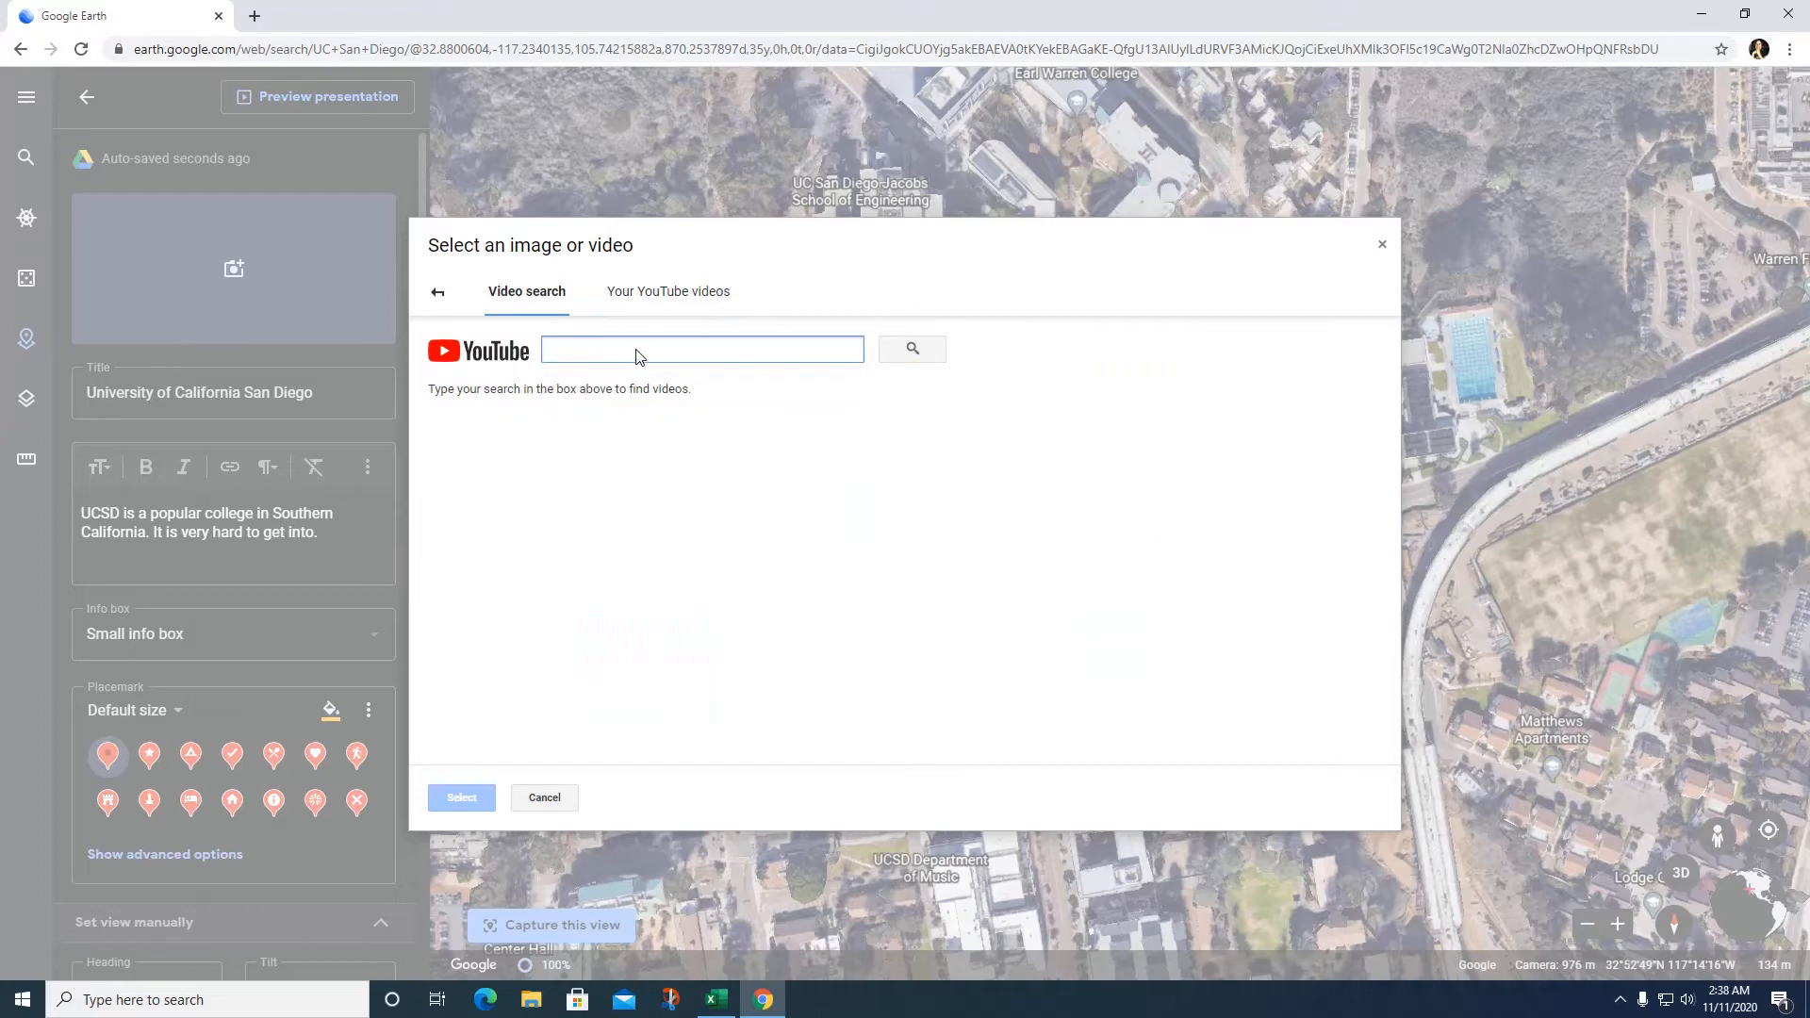
type("UC")
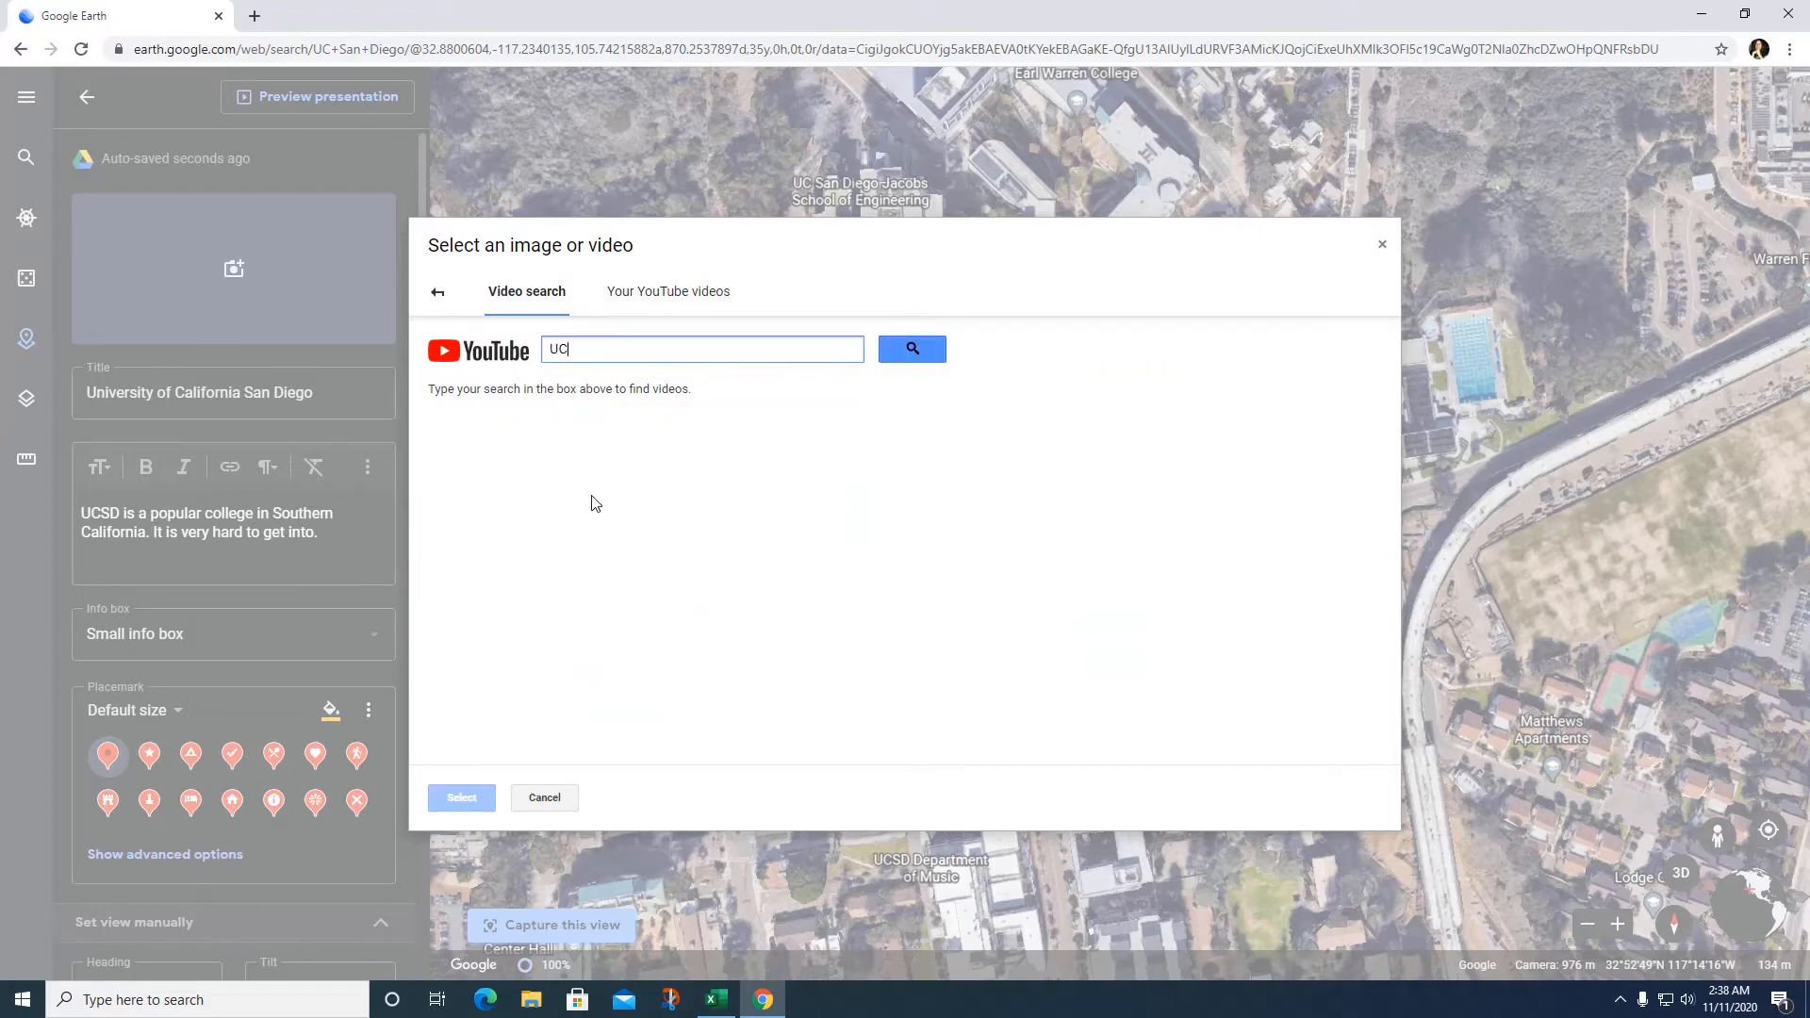
type("SD life")
key("Return")
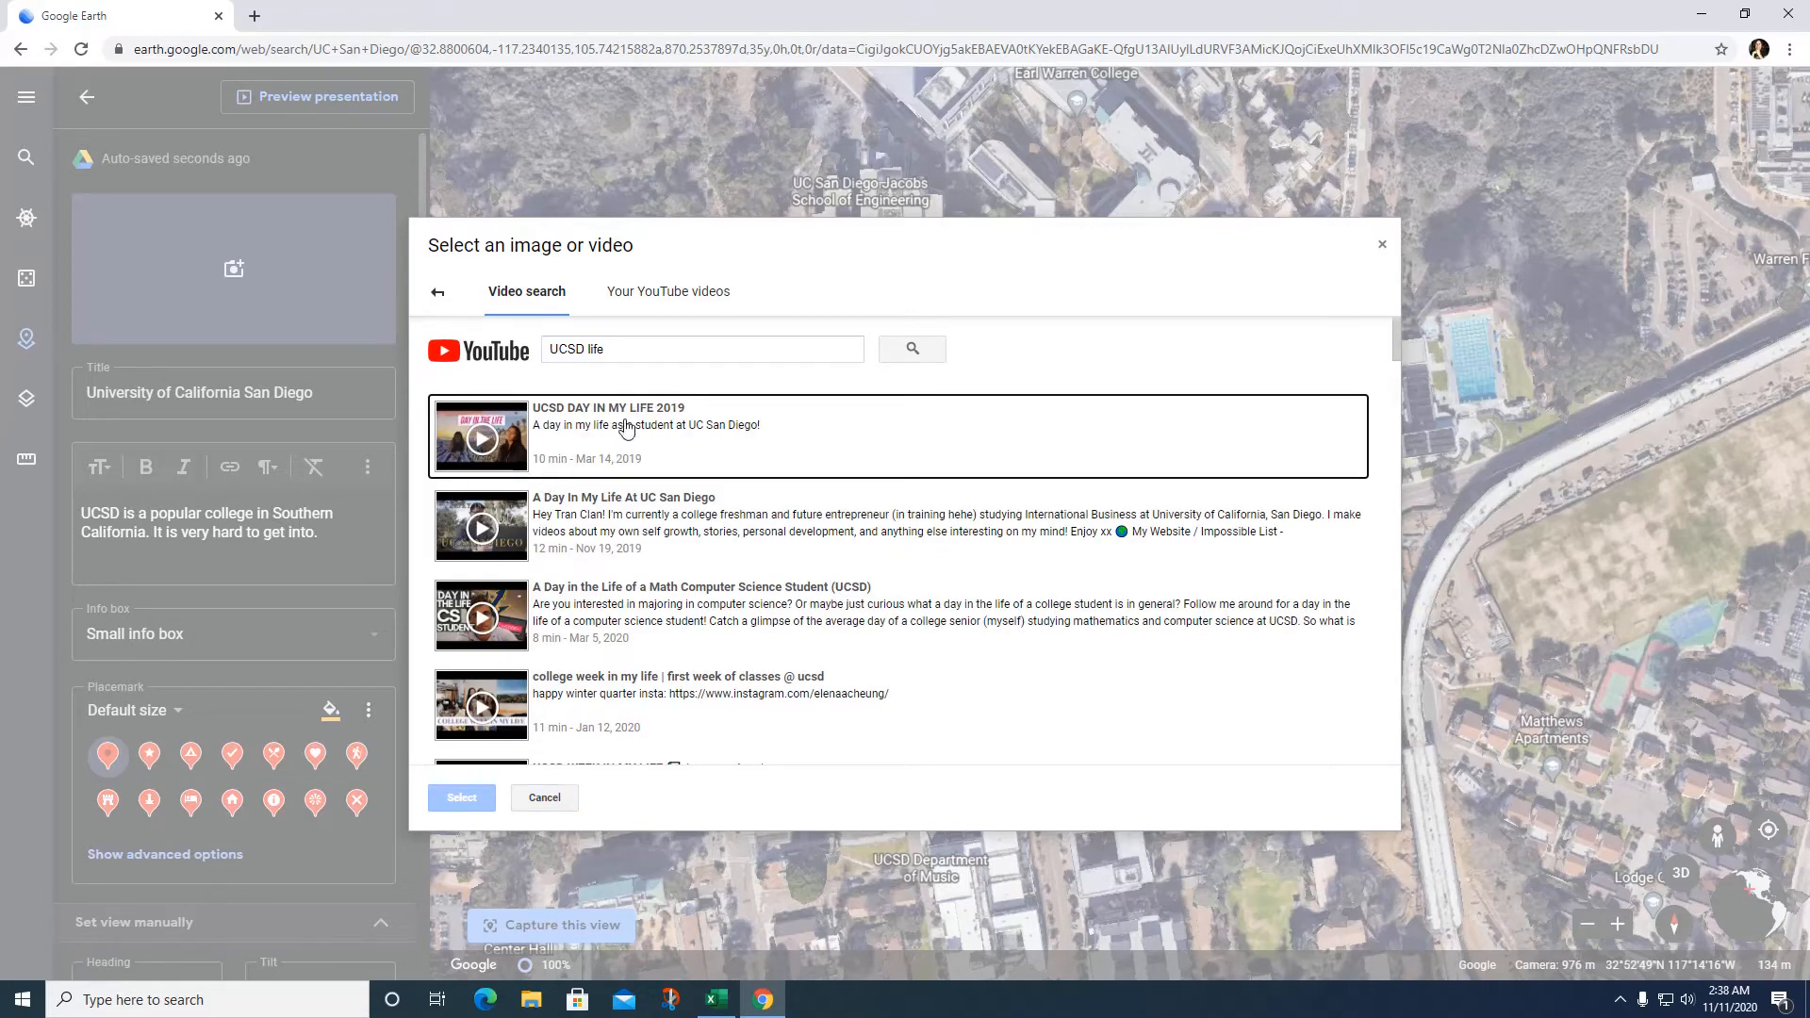
left_click(682, 435)
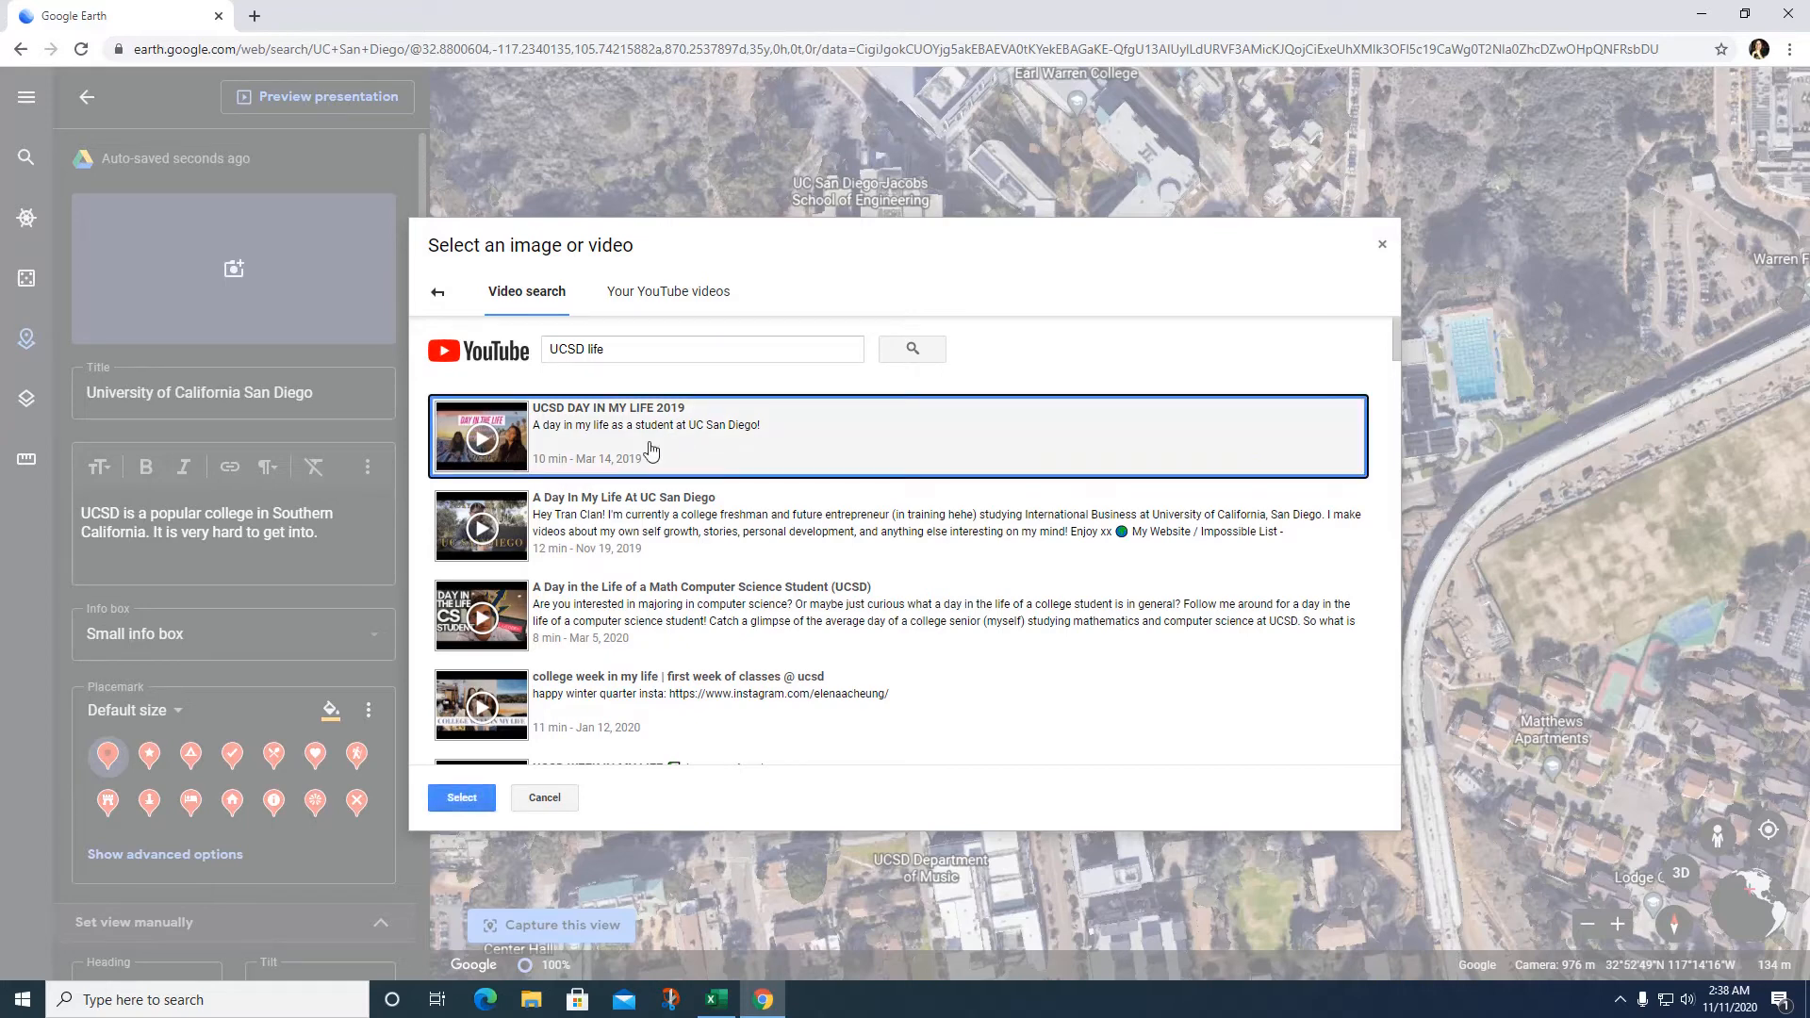
left_click(462, 799)
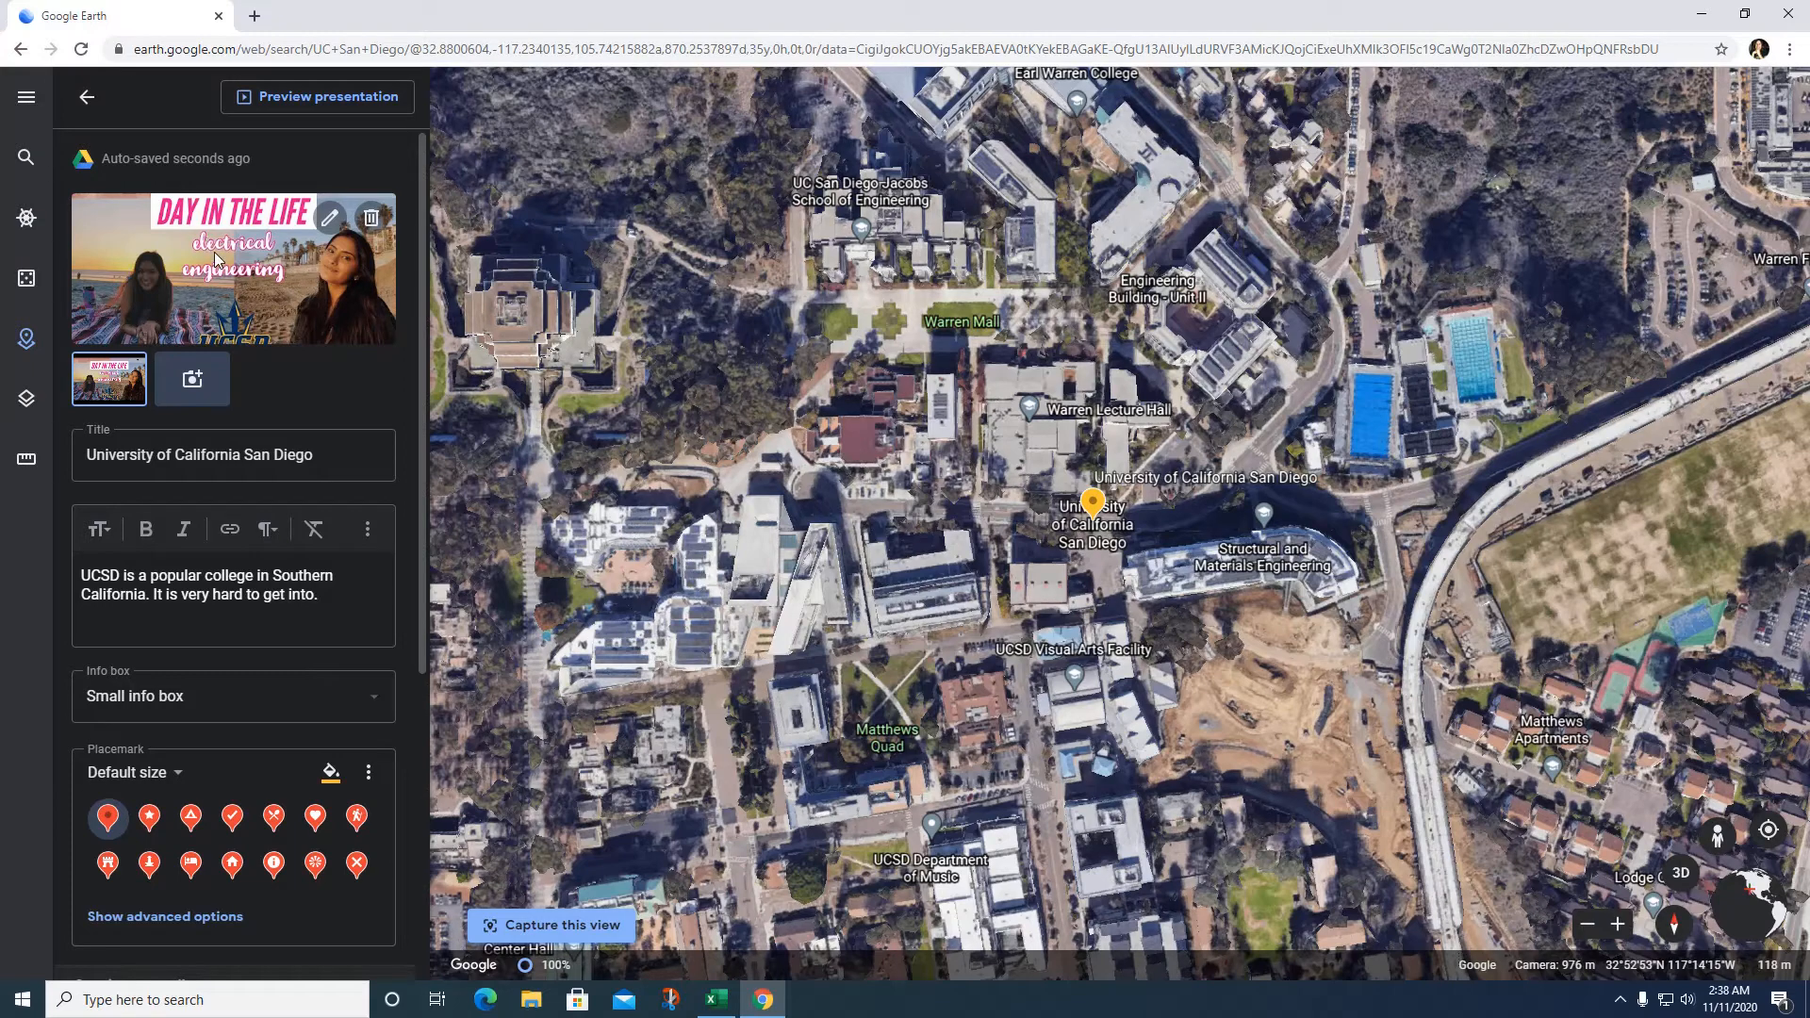
Step: Image-search 'UCSD' and try adding the UCSD banner photo, dismissing its loading error
left_click(191, 380)
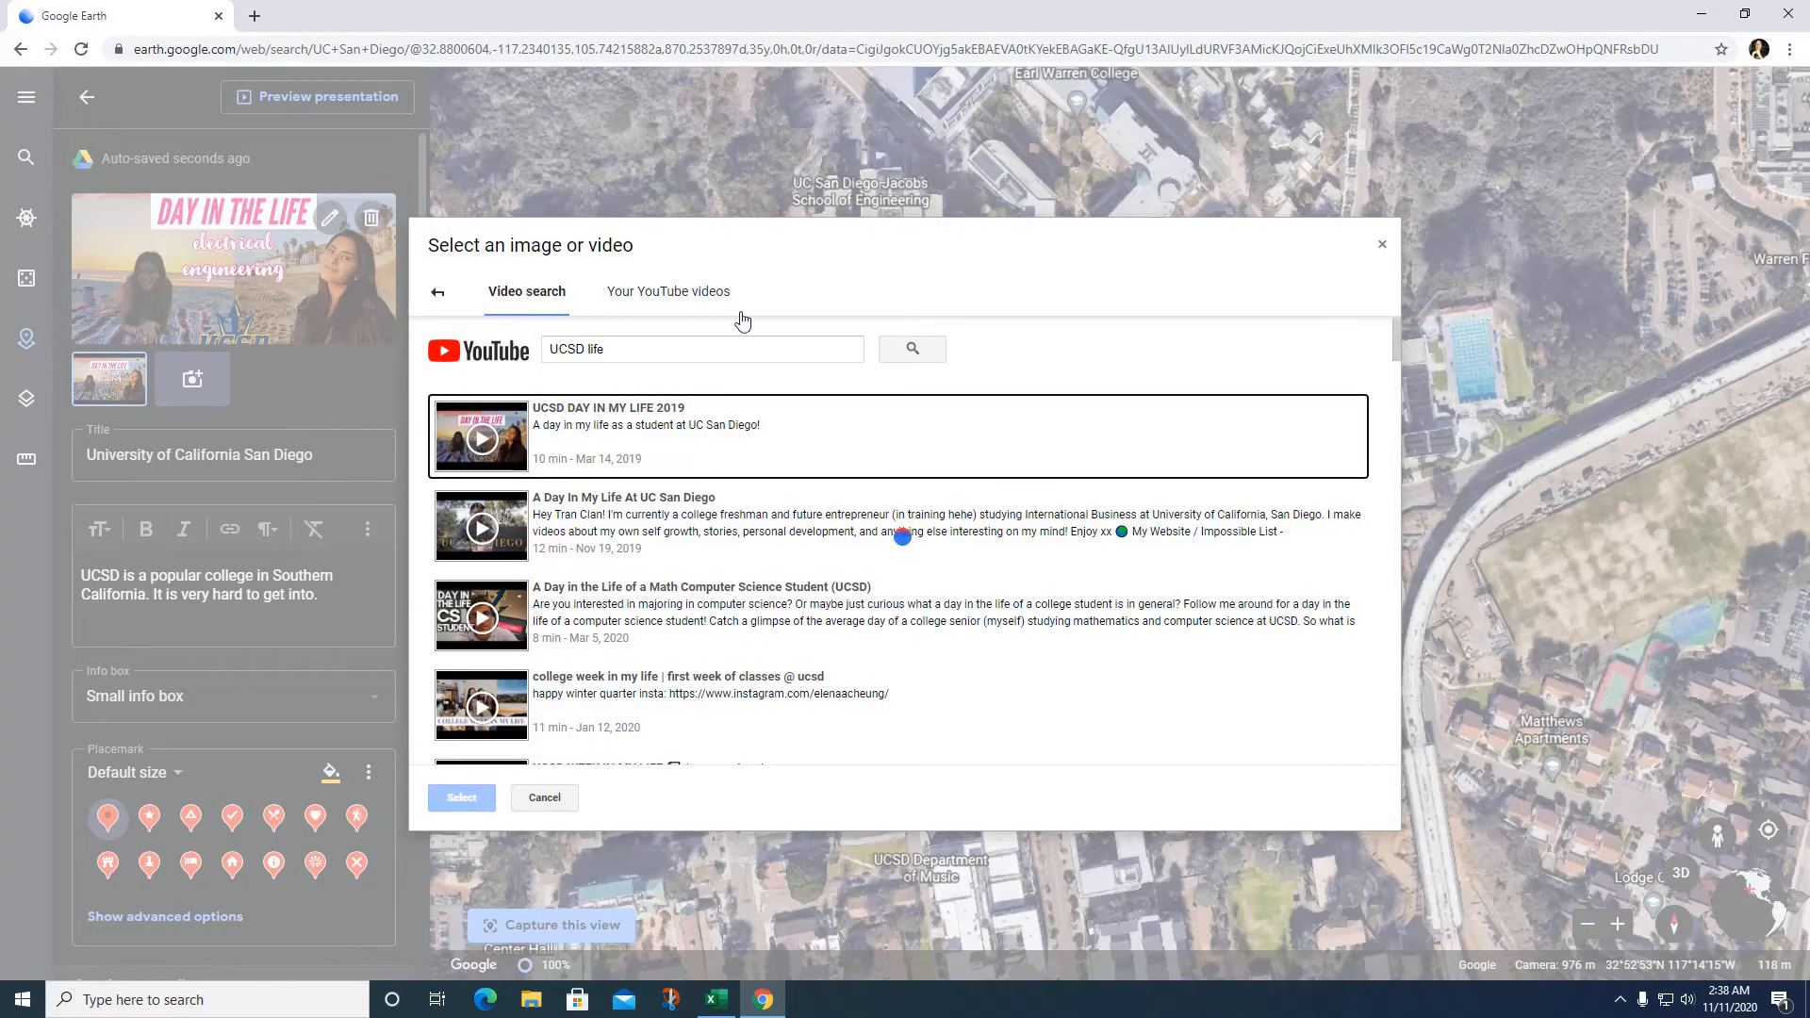
left_click(443, 294)
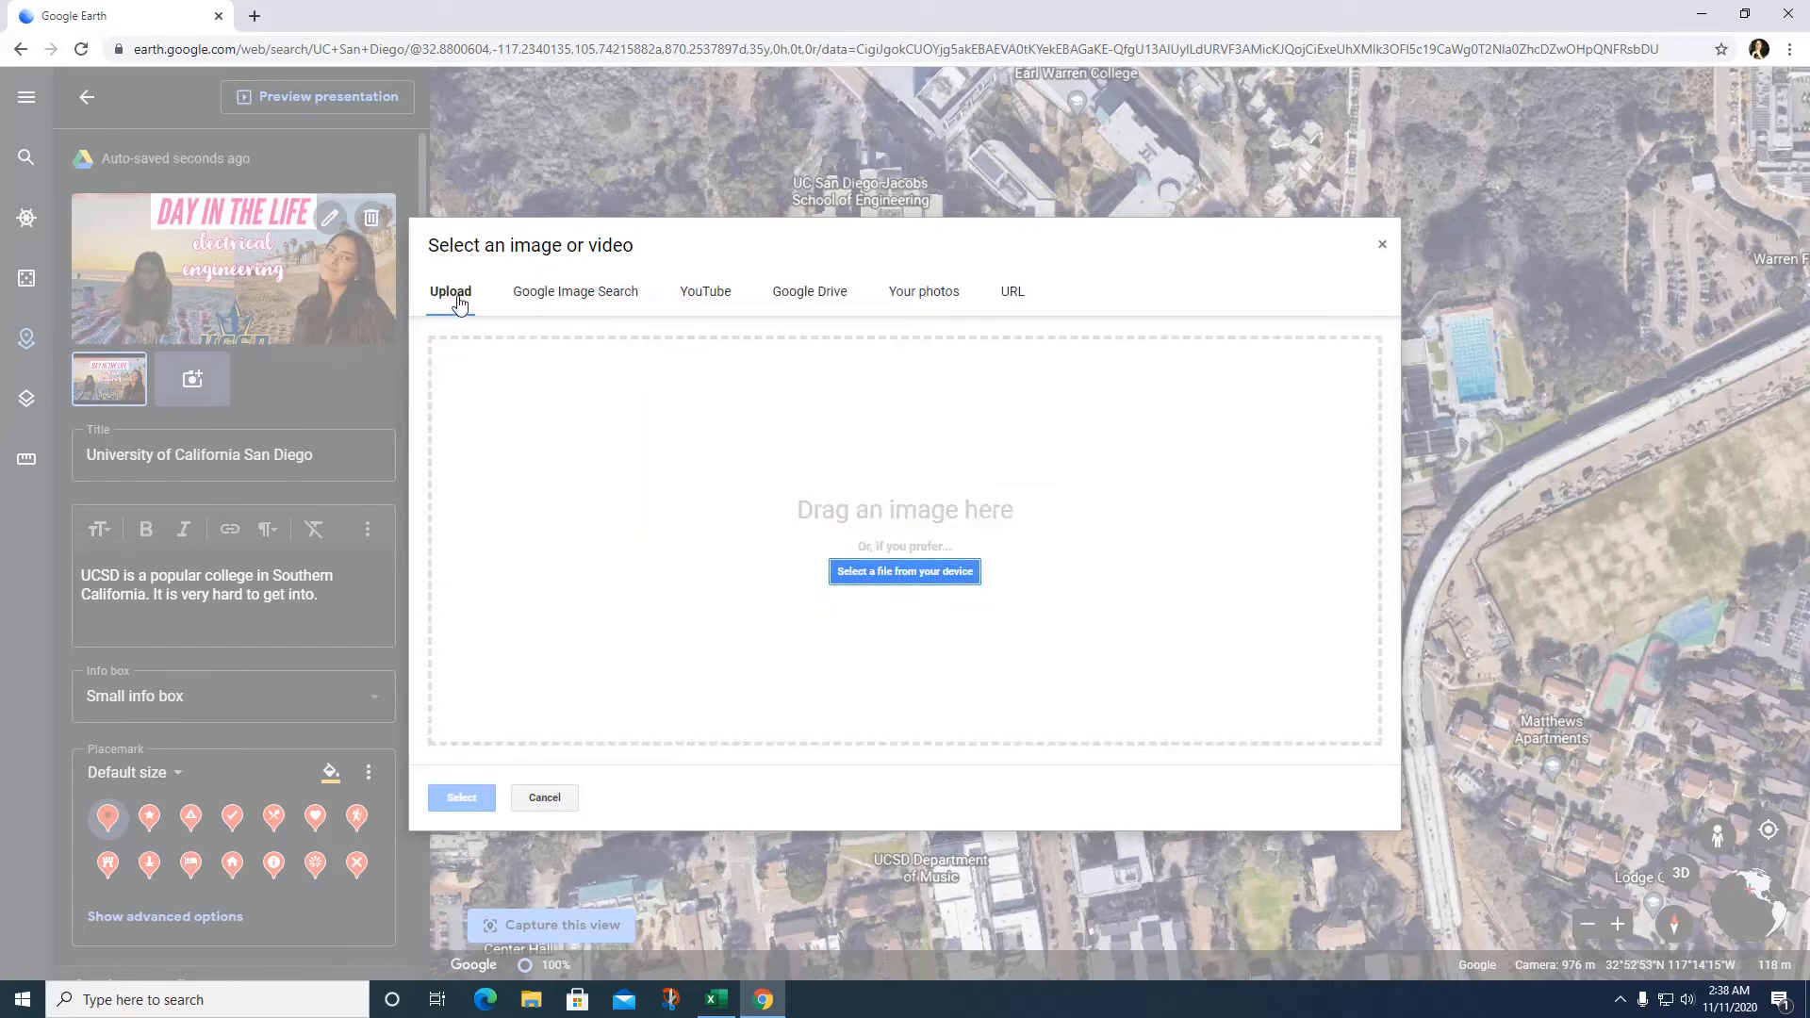
left_click(530, 293)
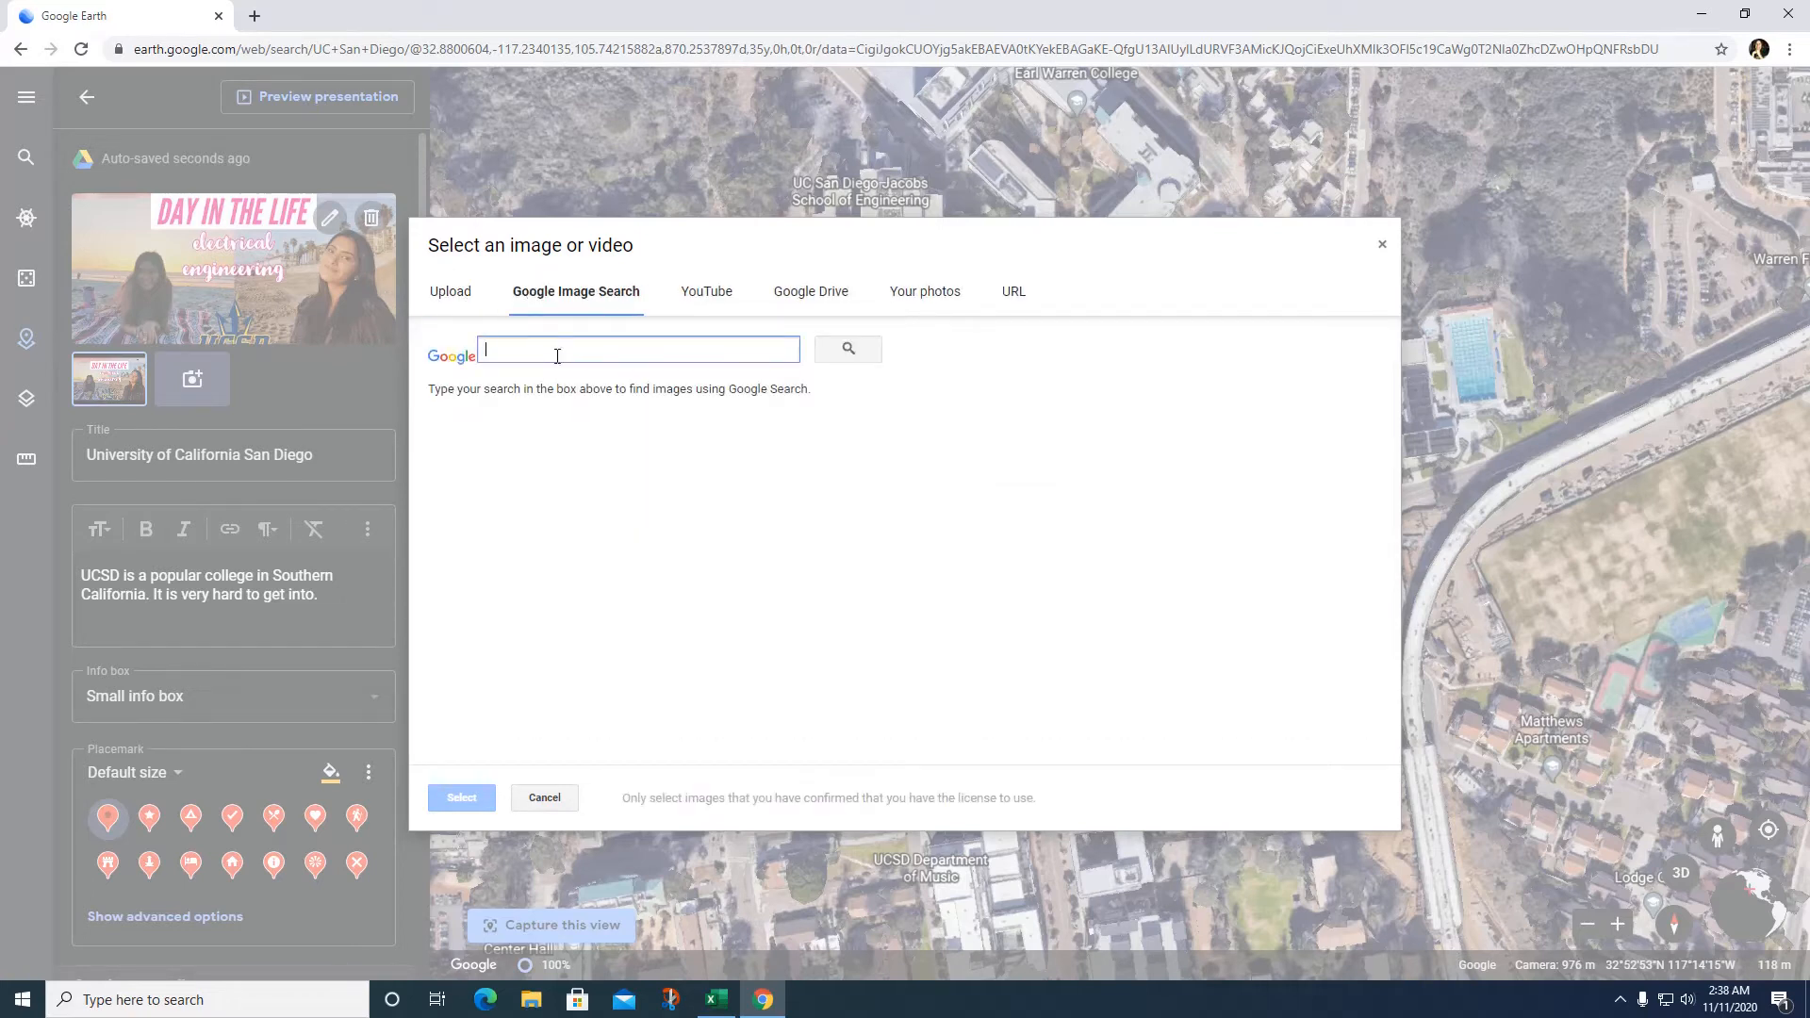
type("US")
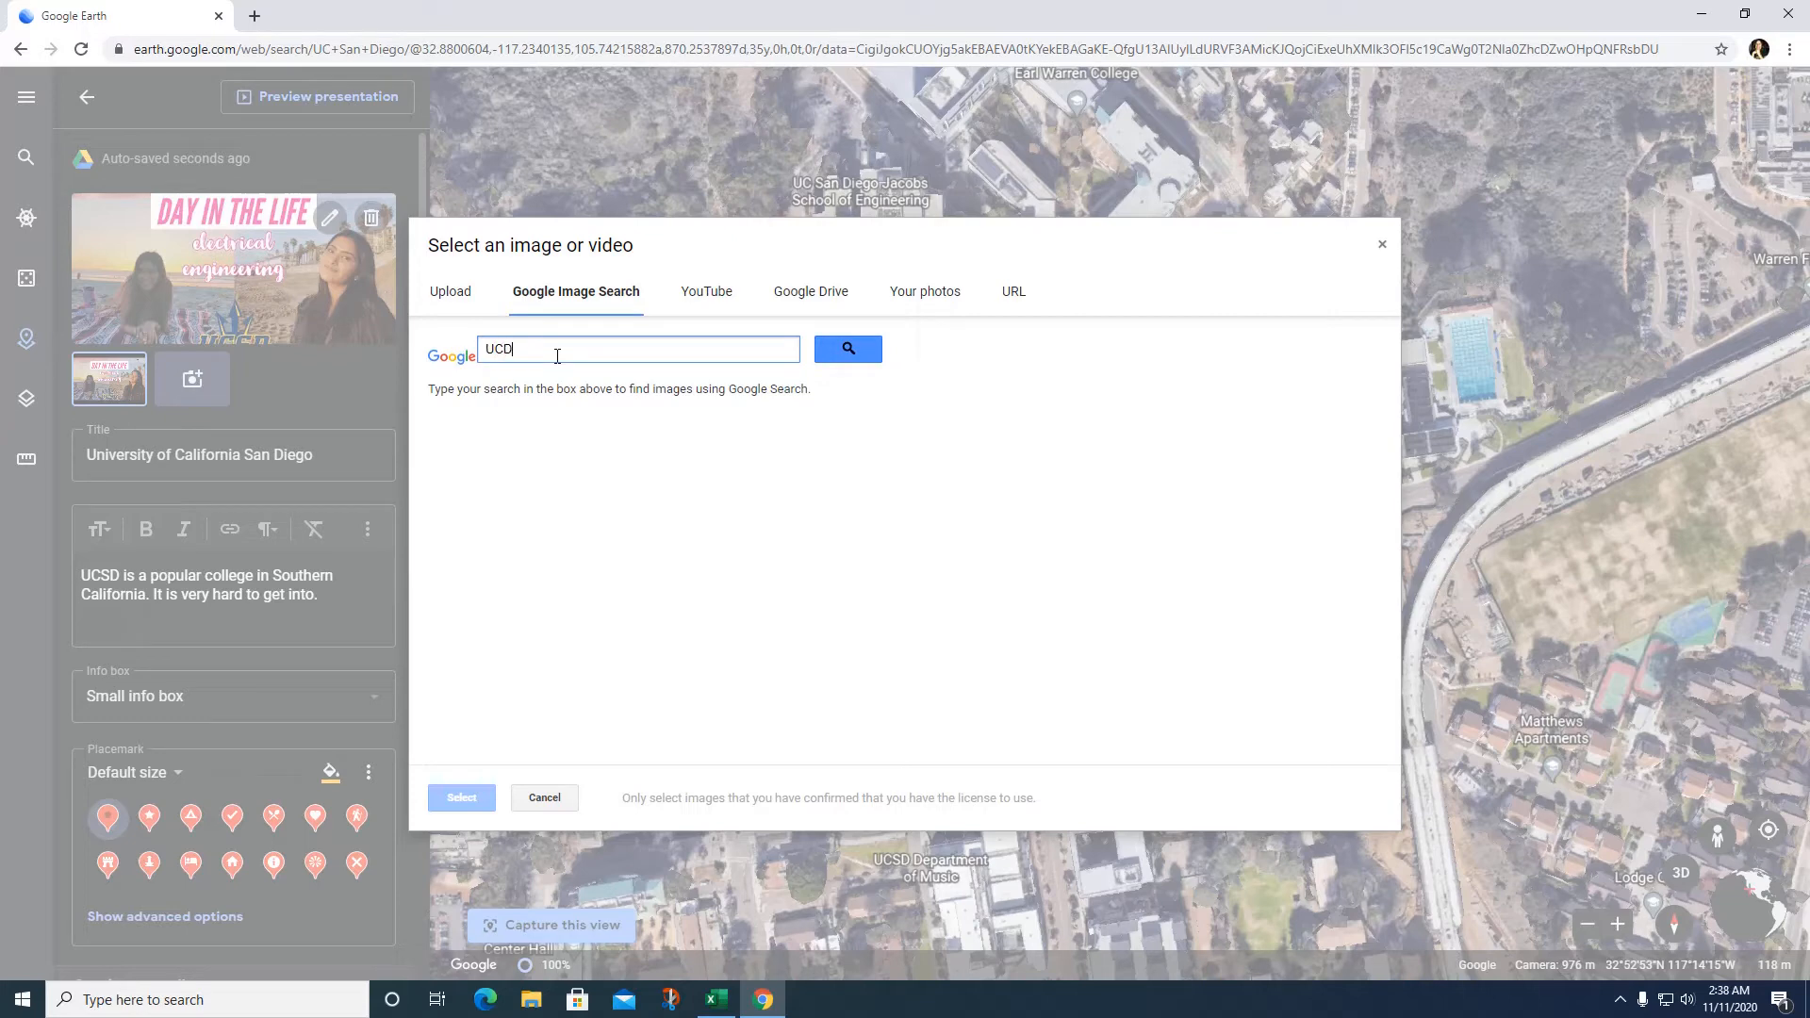
type("SD")
key("Return")
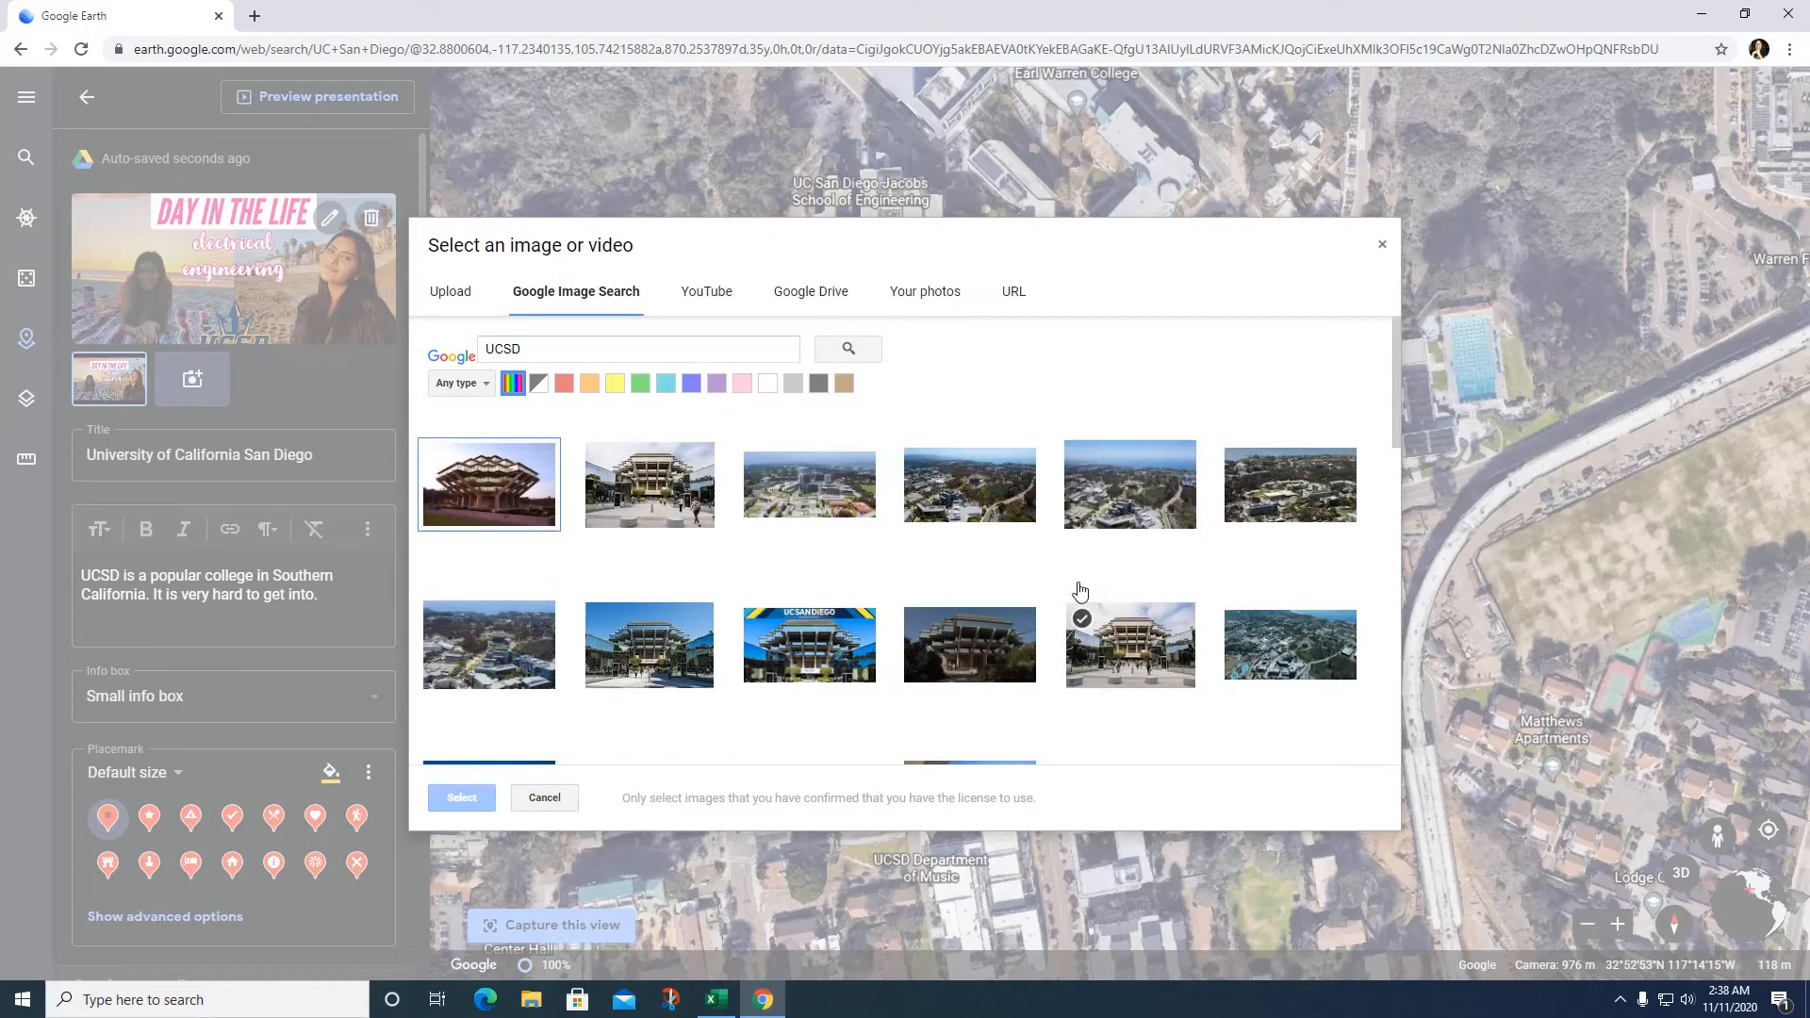
left_click(791, 646)
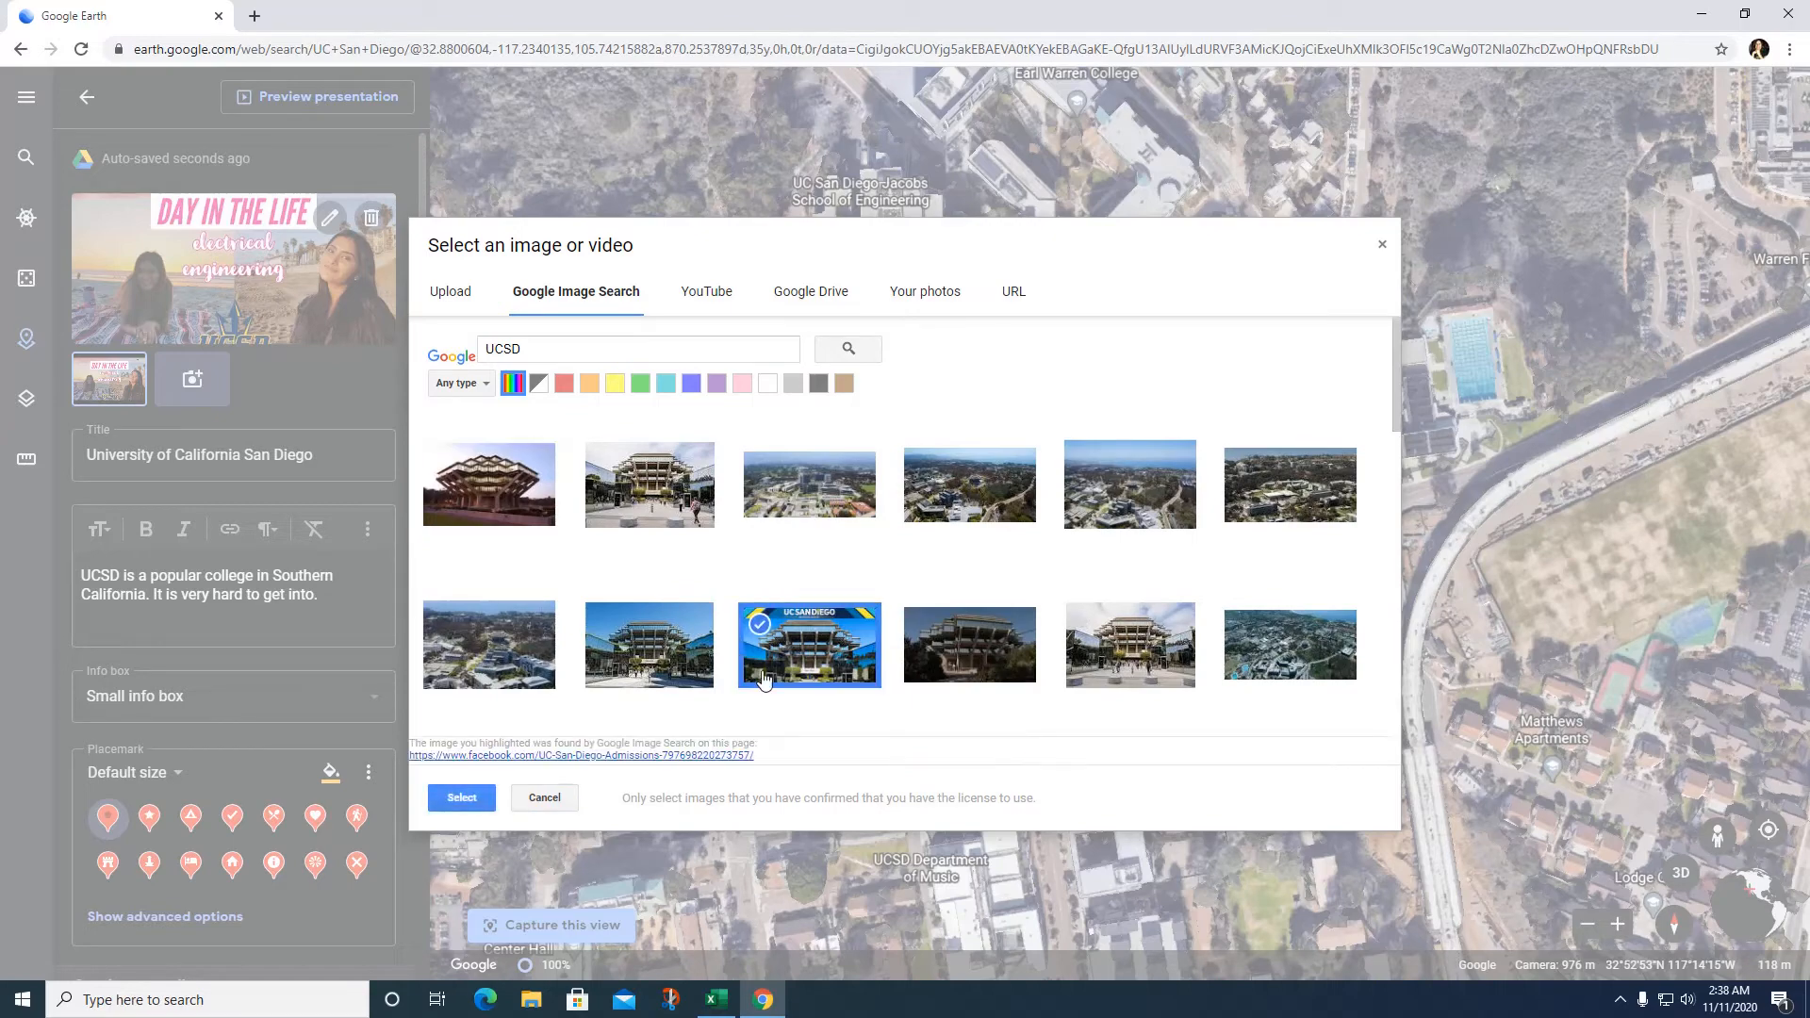
left_click(461, 797)
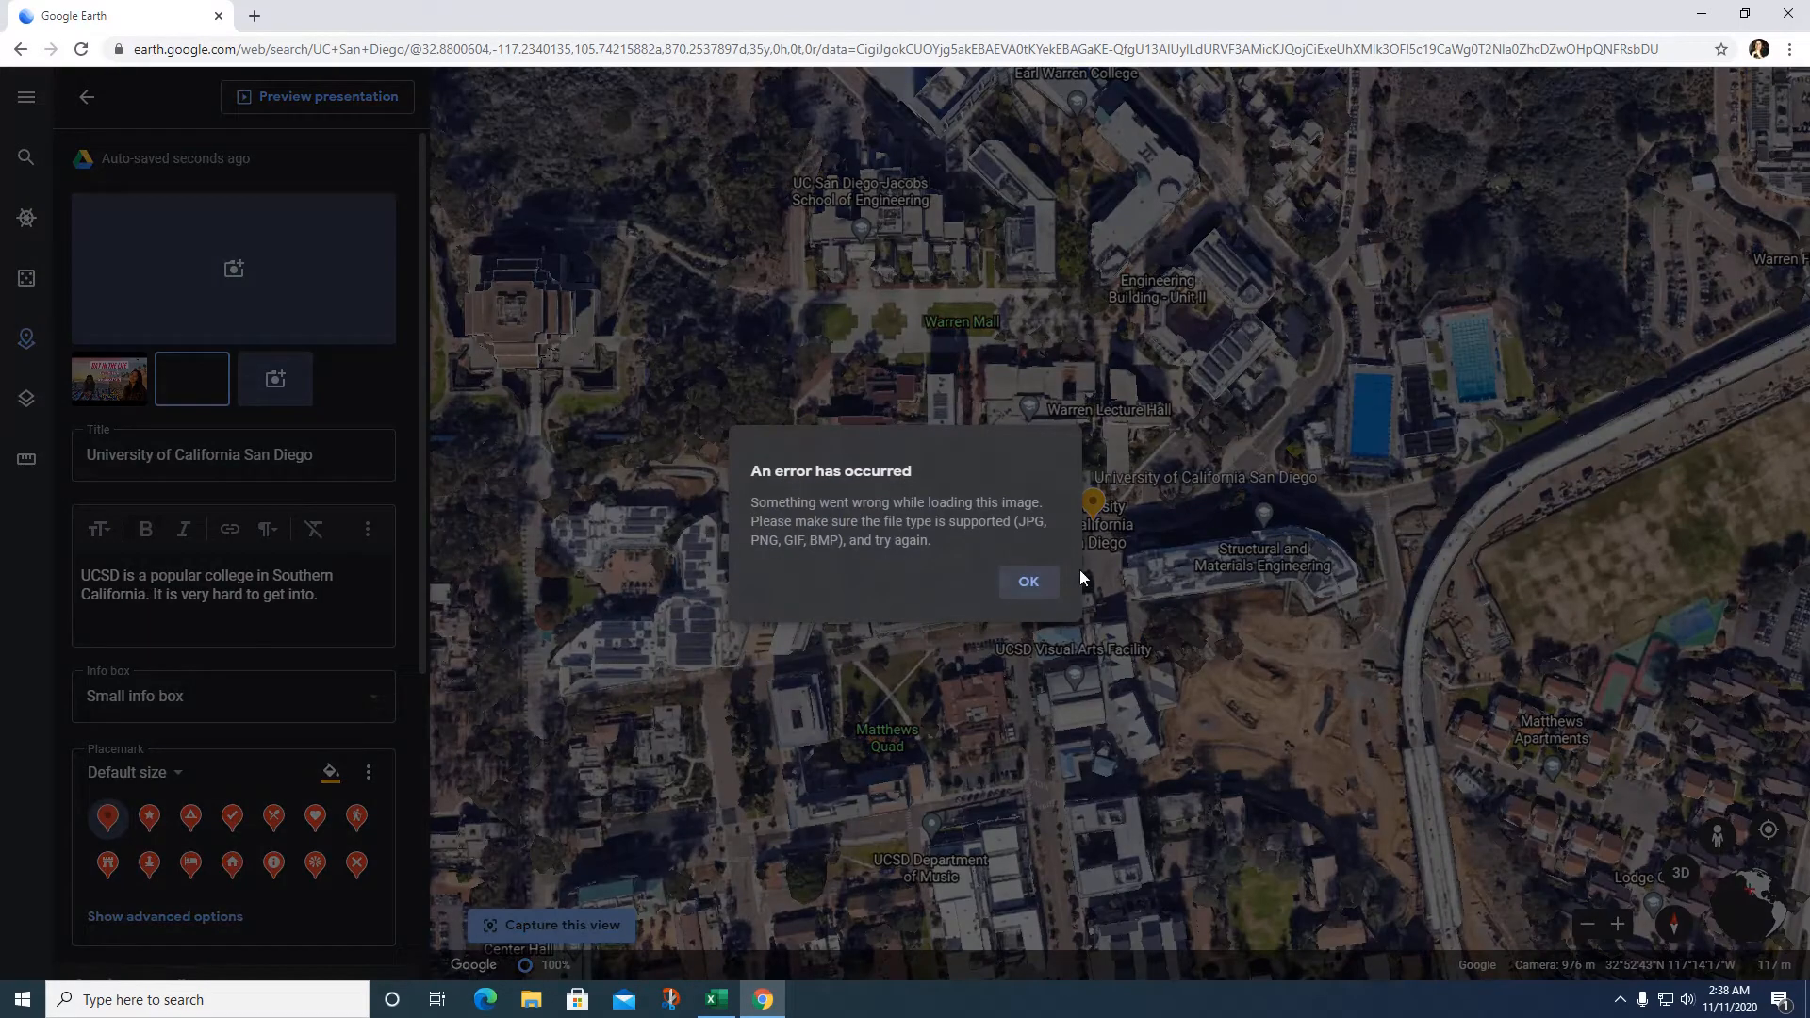
left_click(1031, 589)
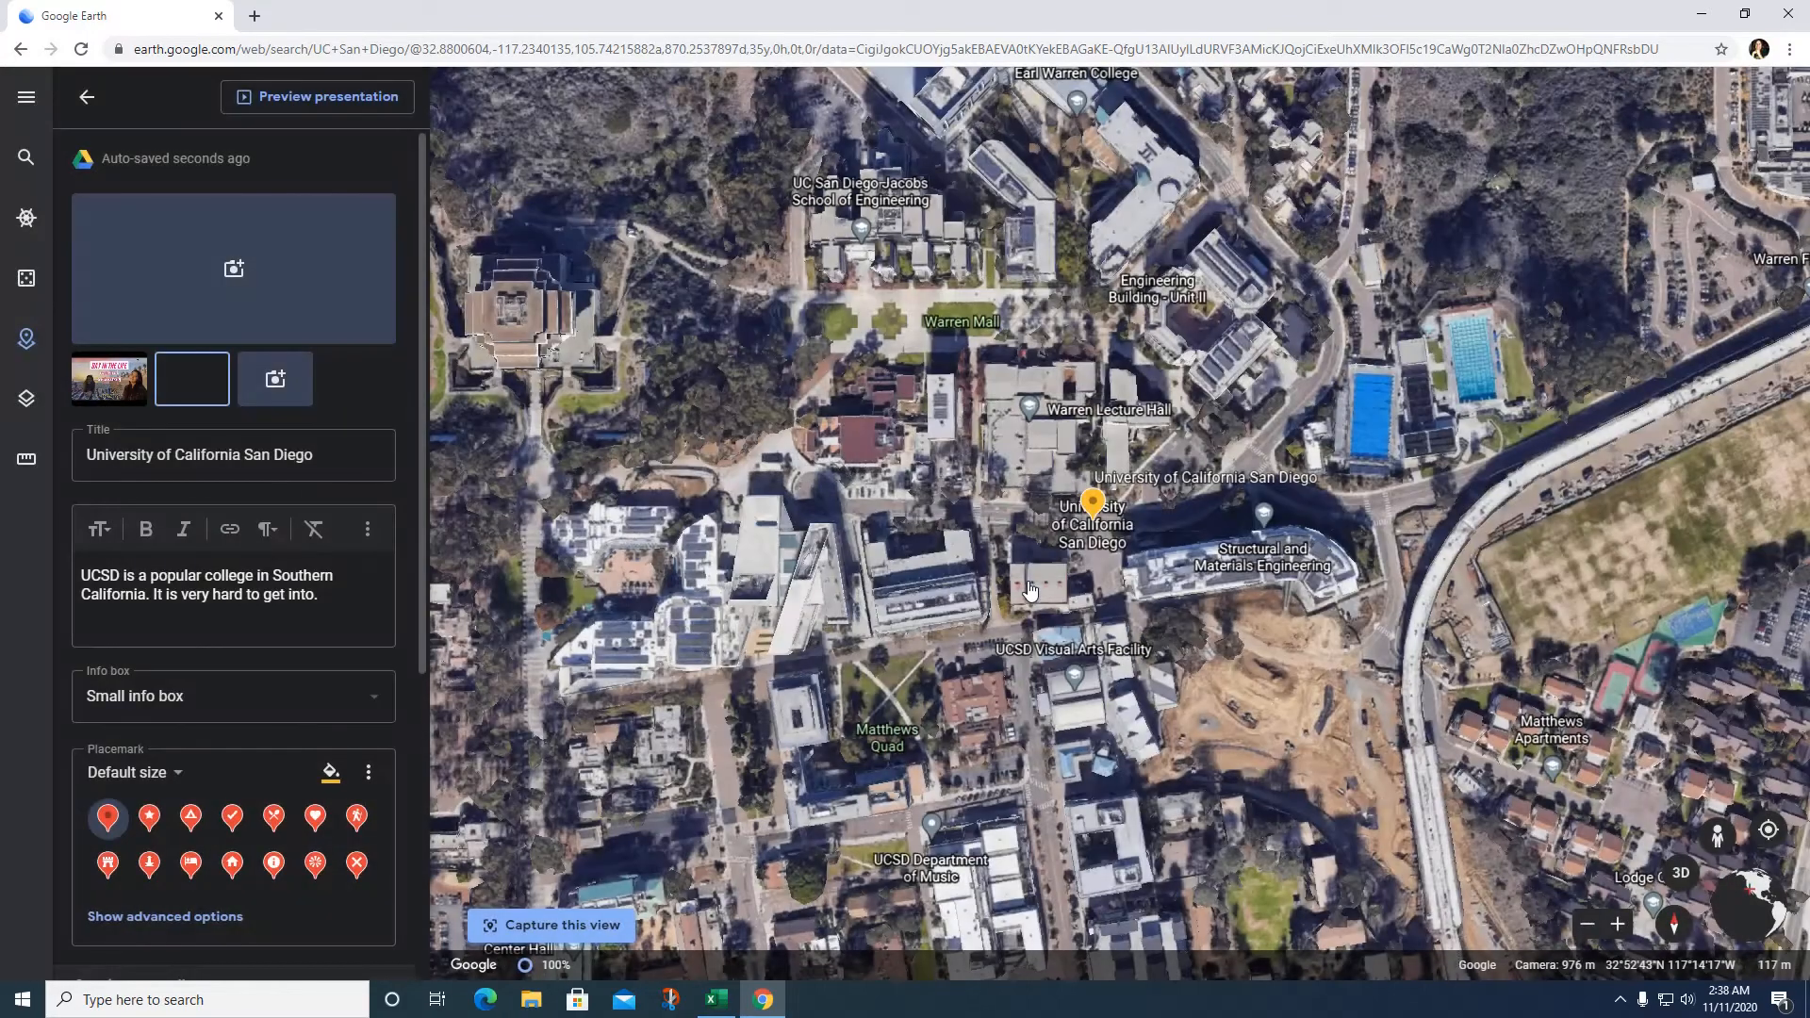
Step: Attach the UCSD School of Medicine photo from the search results instead
left_click(232, 270)
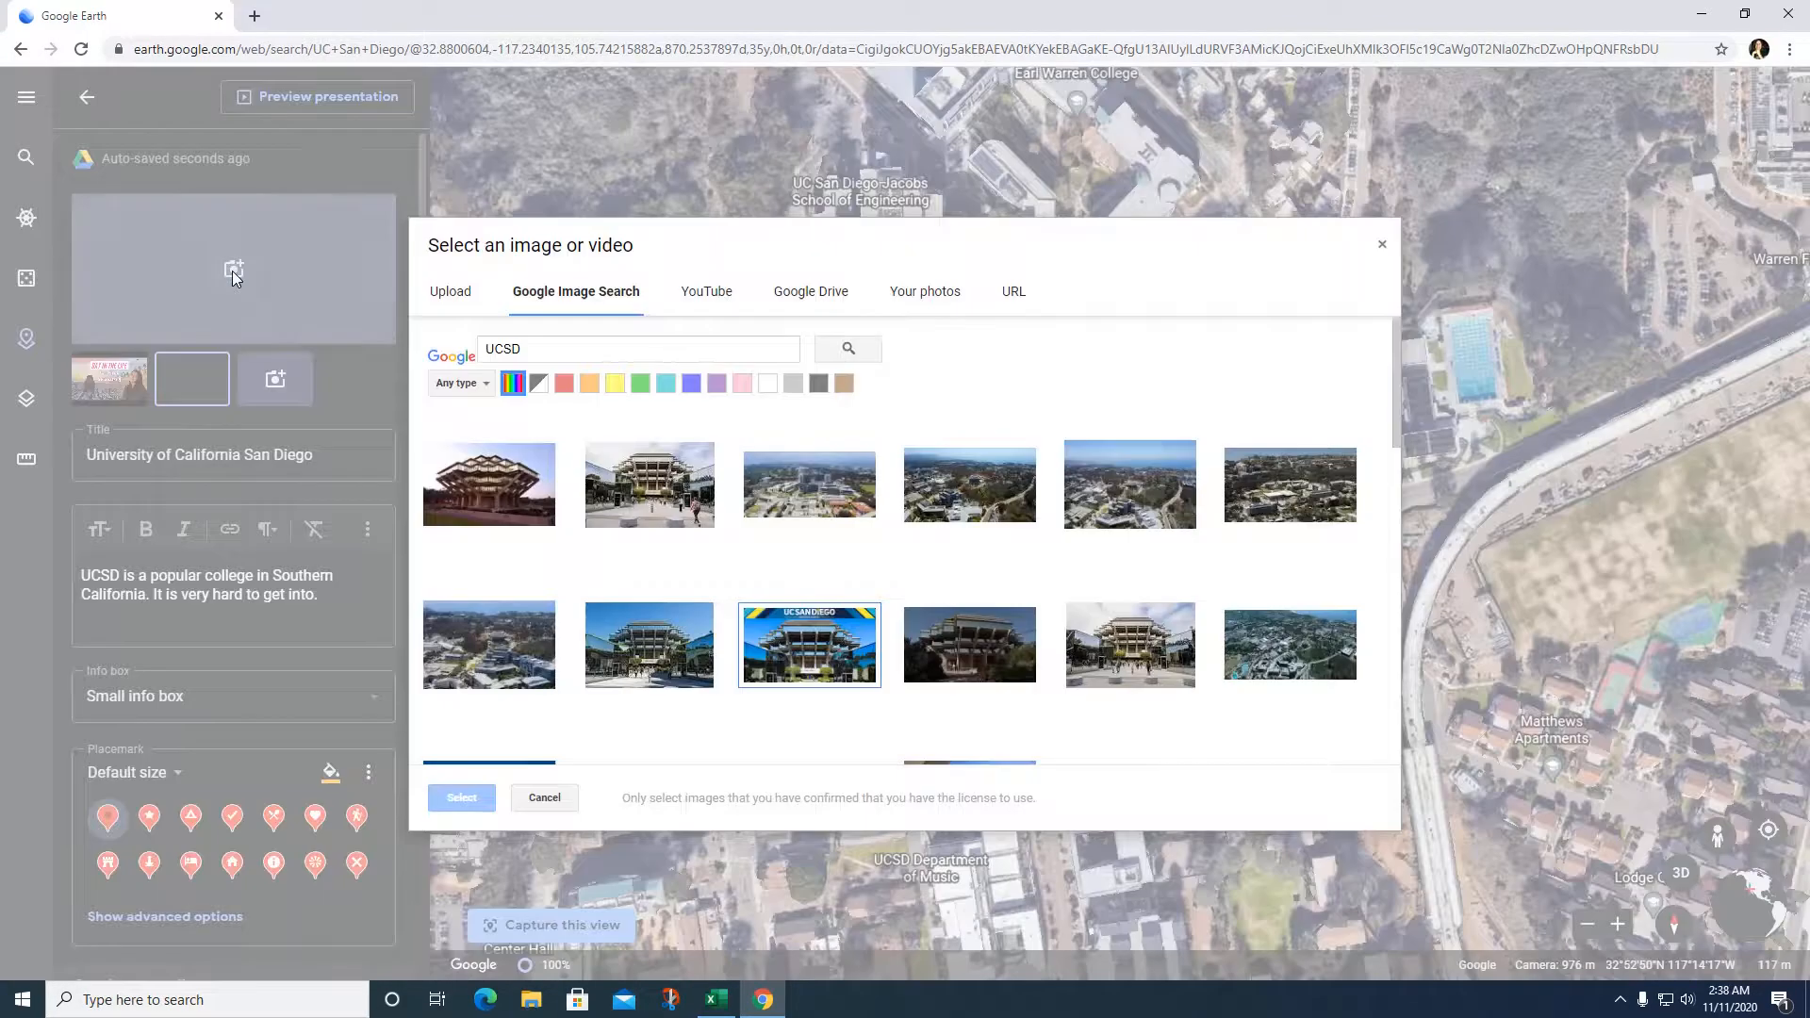
scroll(924, 603, "down", 3)
scroll(929, 596, "down", 2)
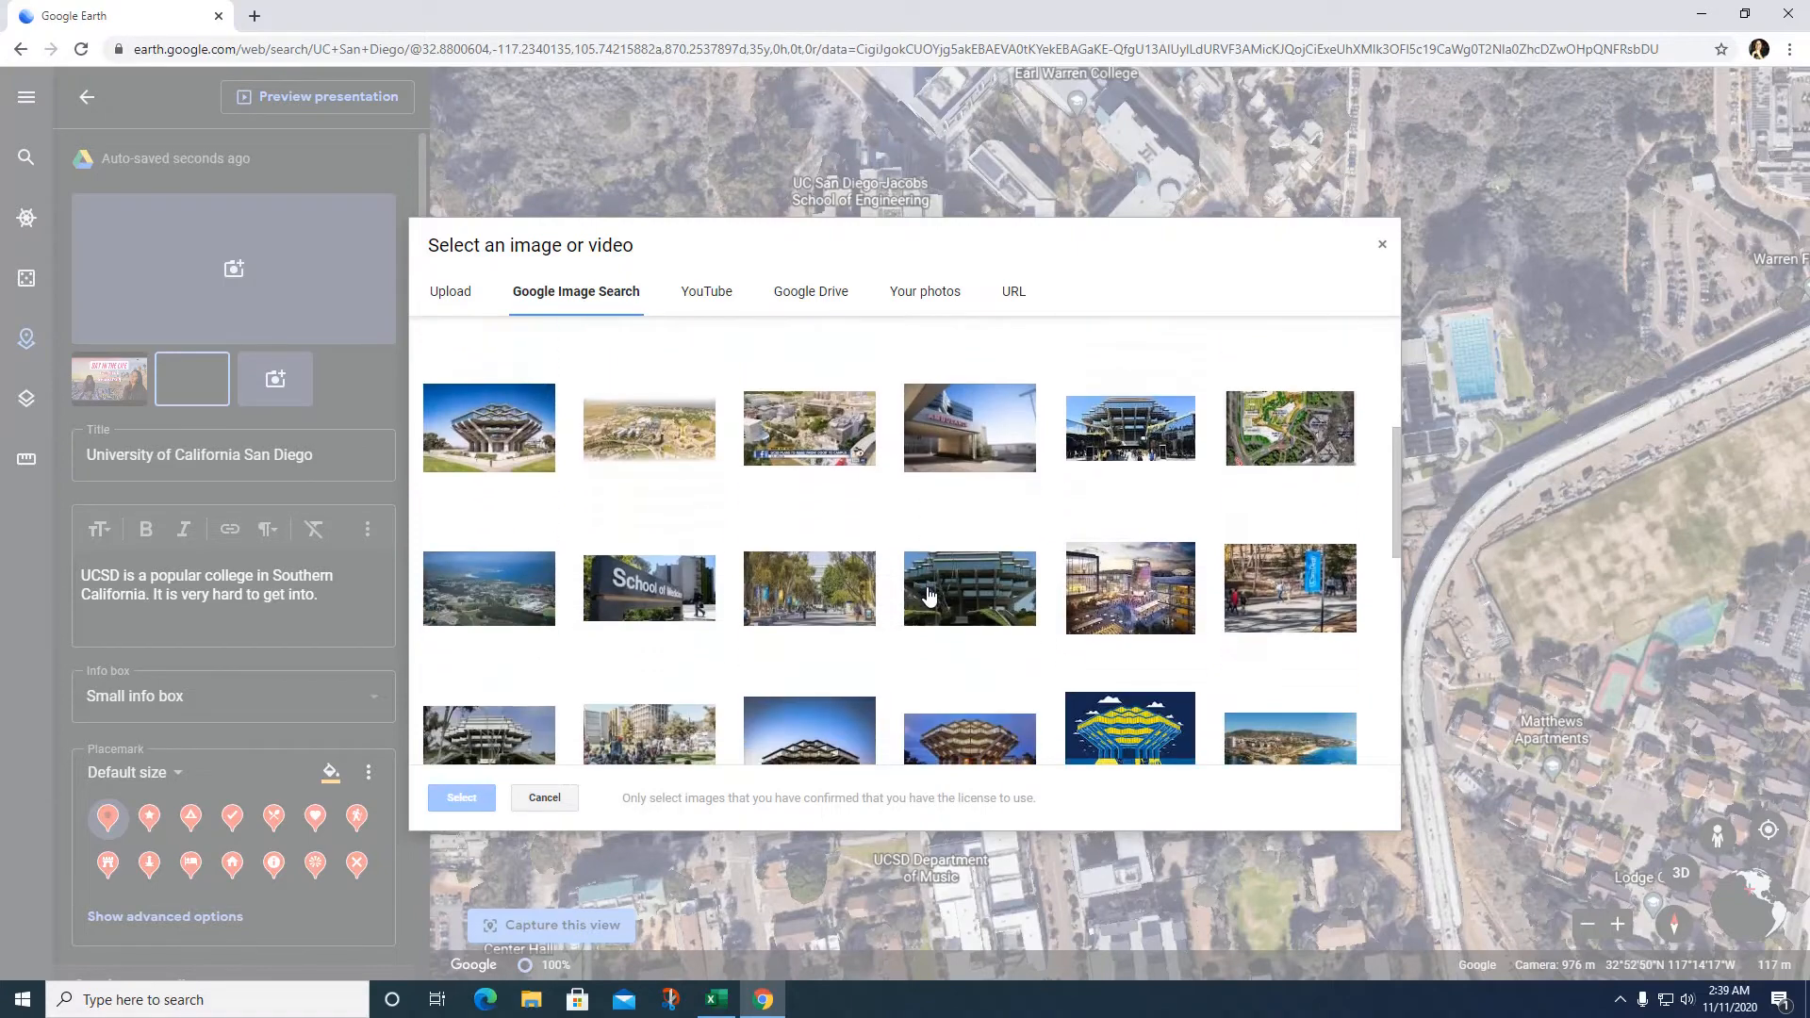
left_click(702, 571)
left_click(465, 798)
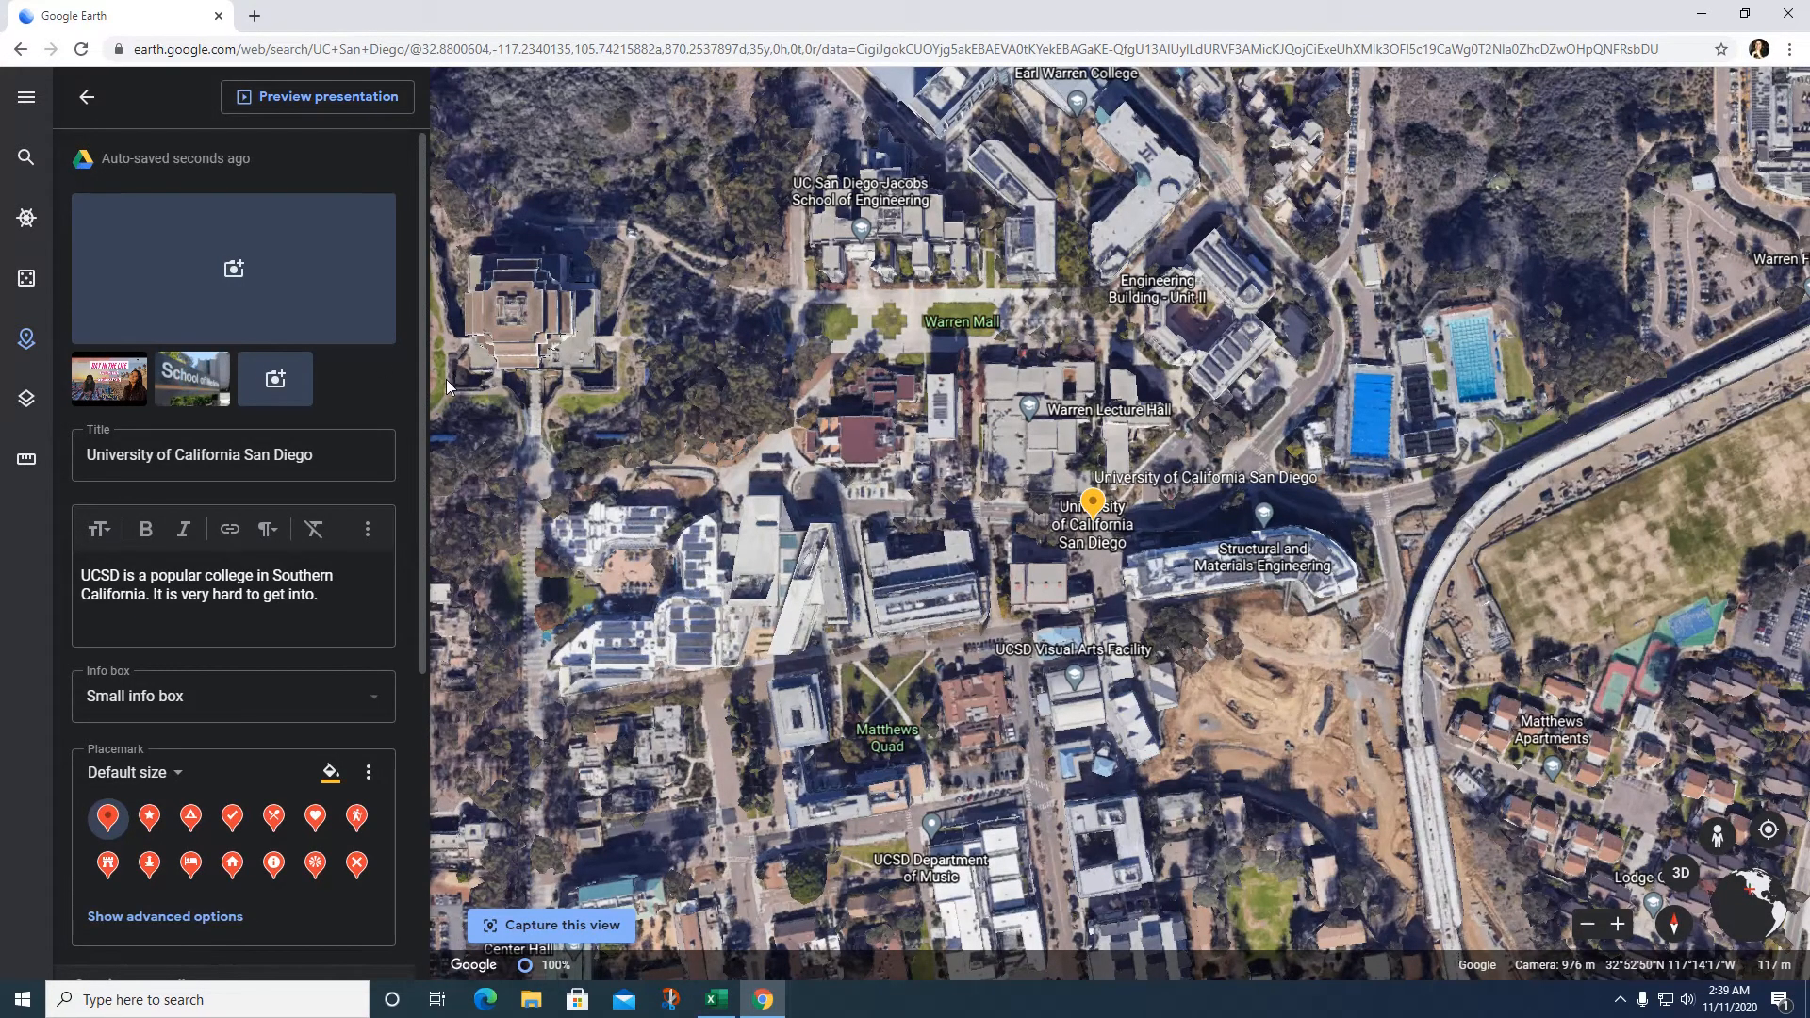
scroll(445, 379, "down", 2)
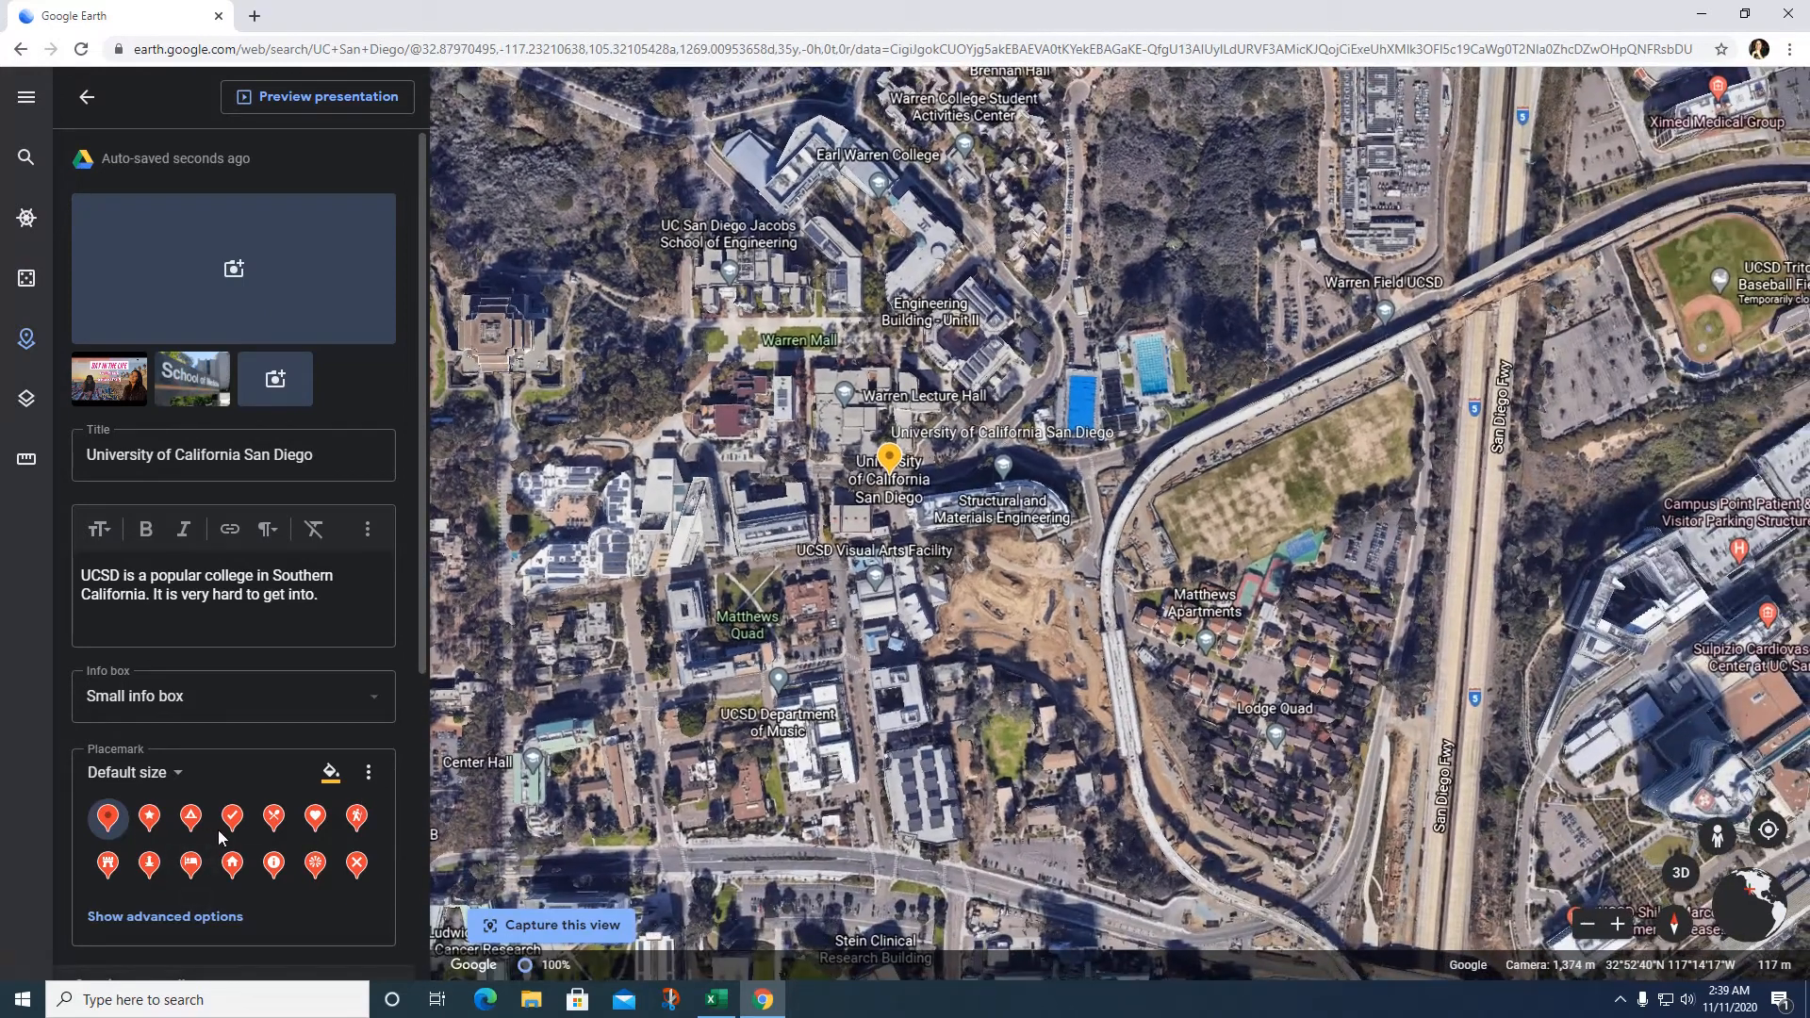
Step: Make the UCSD placemark a purple heart and capture the current wider map view for it
left_click(315, 816)
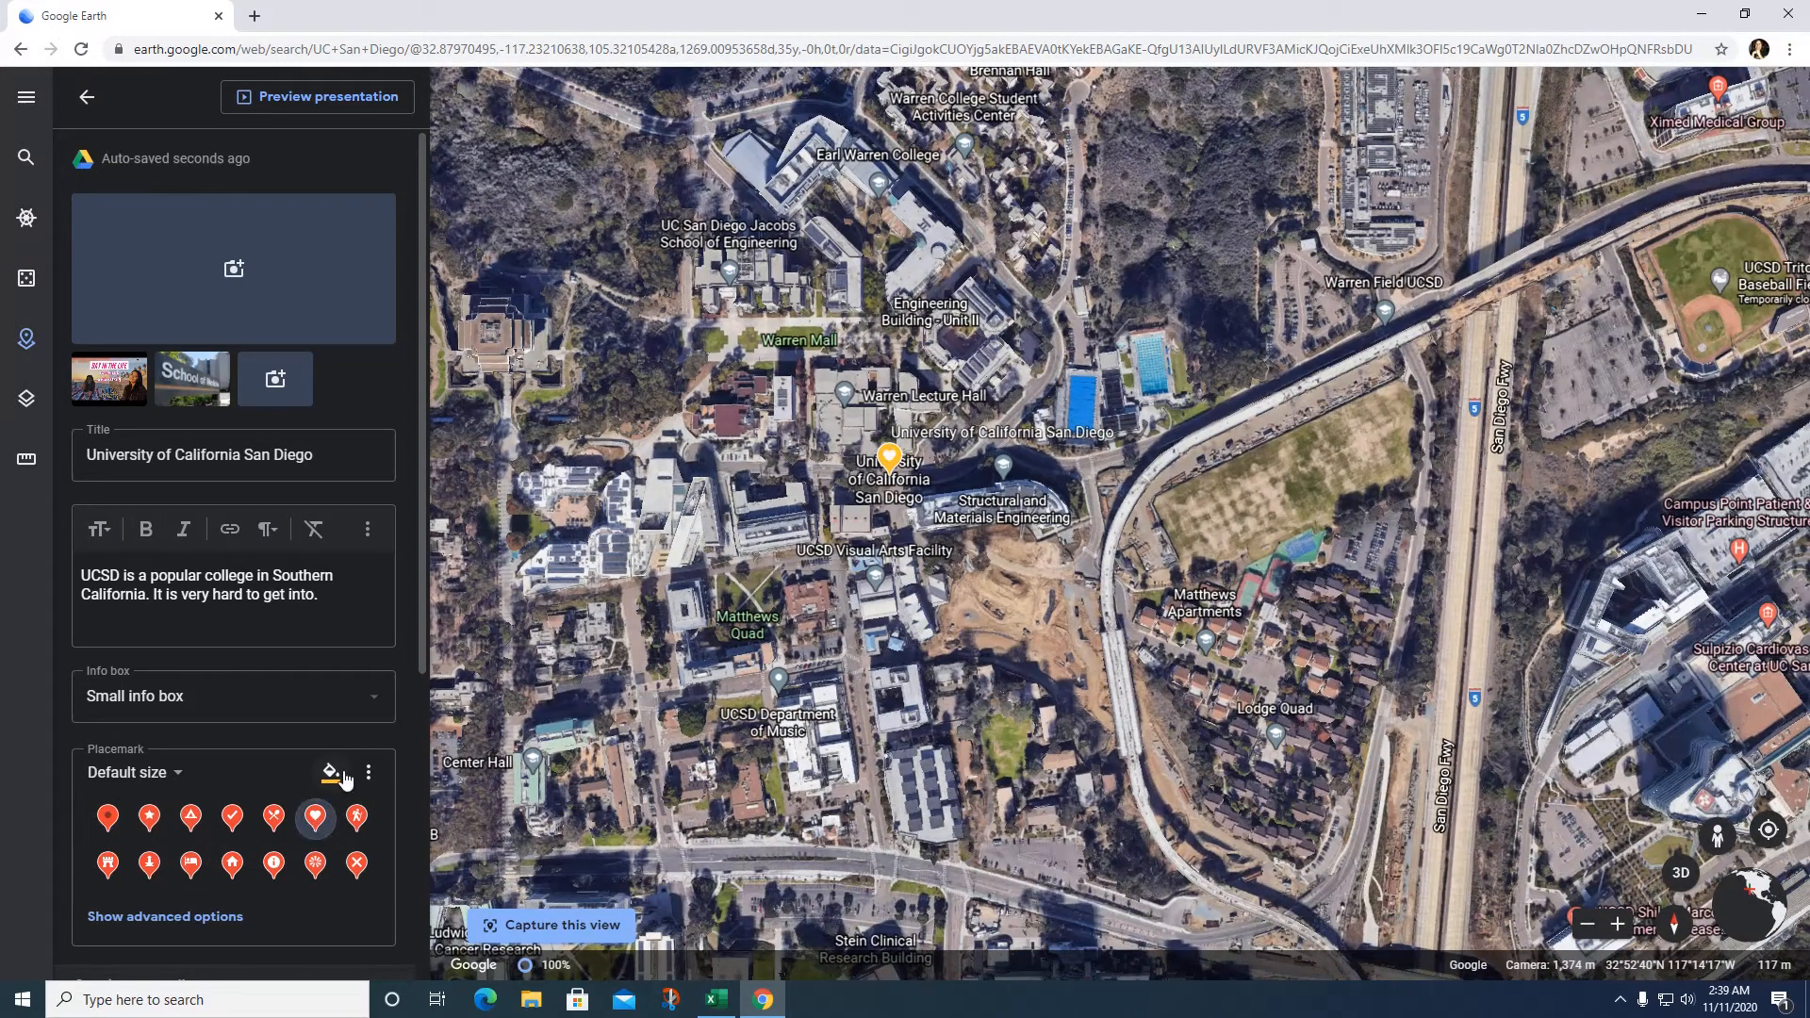
left_click(342, 778)
left_click(375, 795)
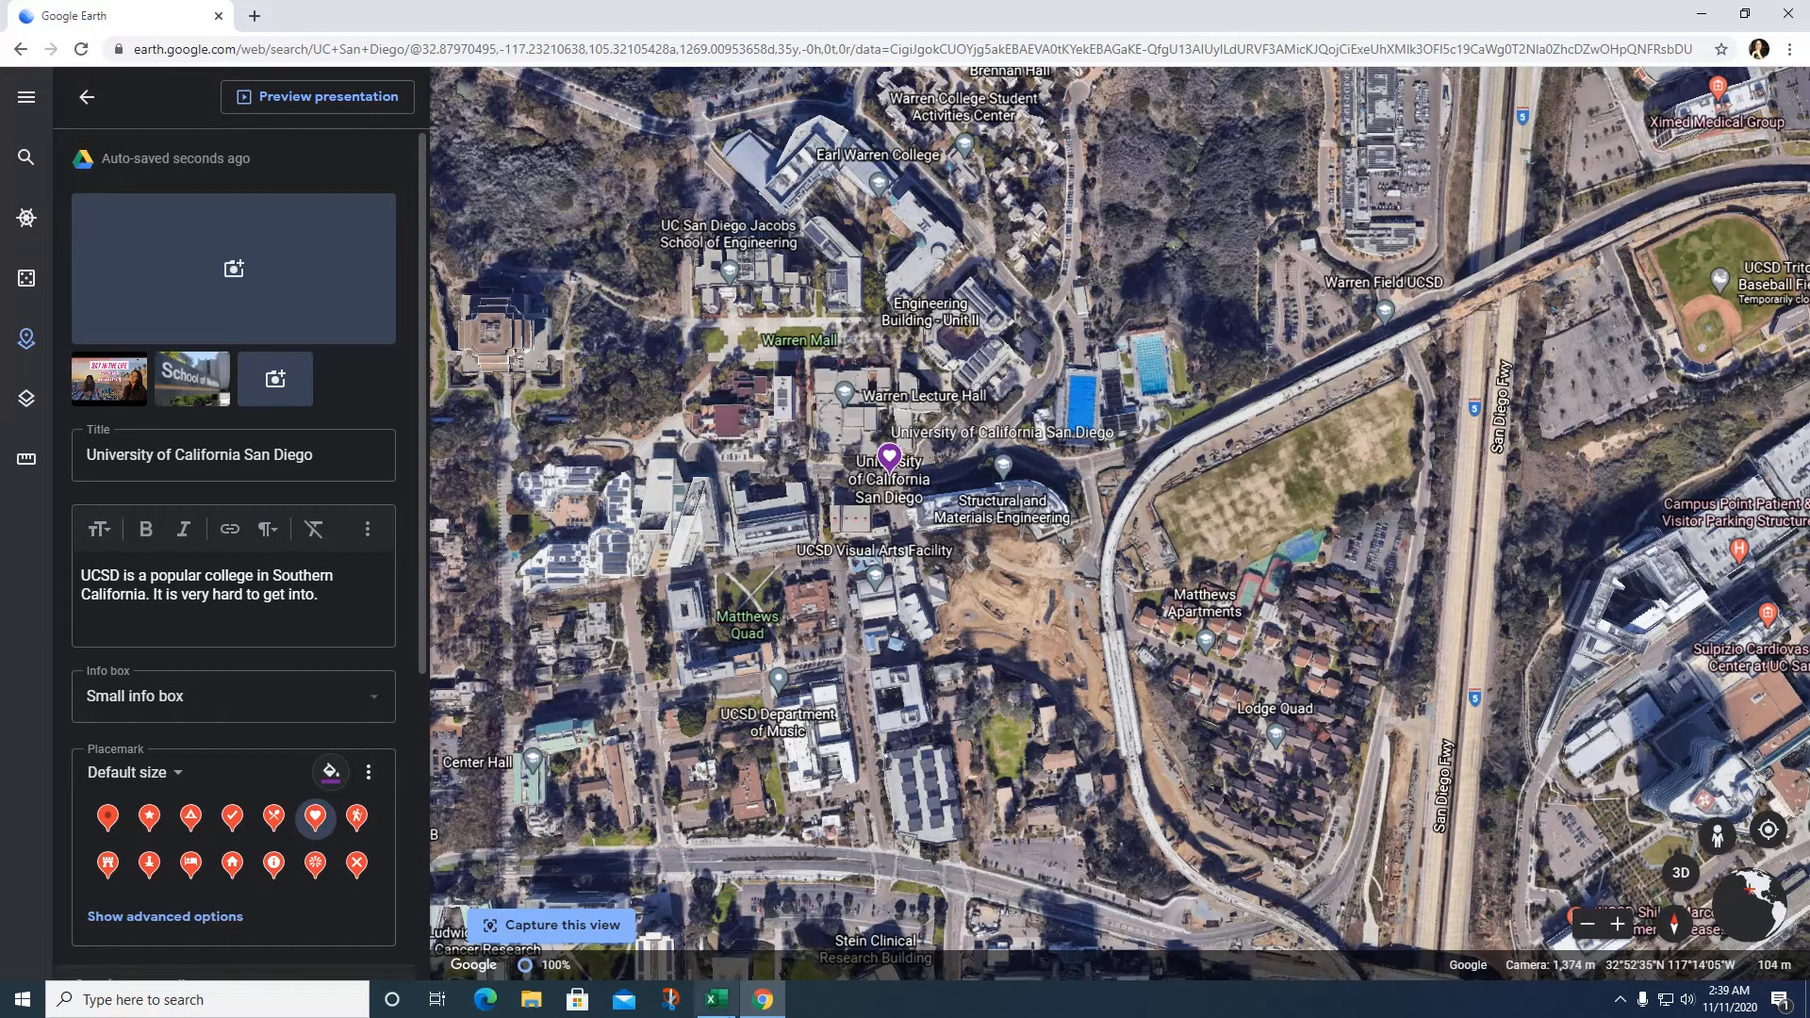
left_click(582, 929)
Step: Preview the presentation, briefly play the UCSD DAY IN MY LIFE 2019 video, then advance to the School of Medicine photo
left_click(275, 99)
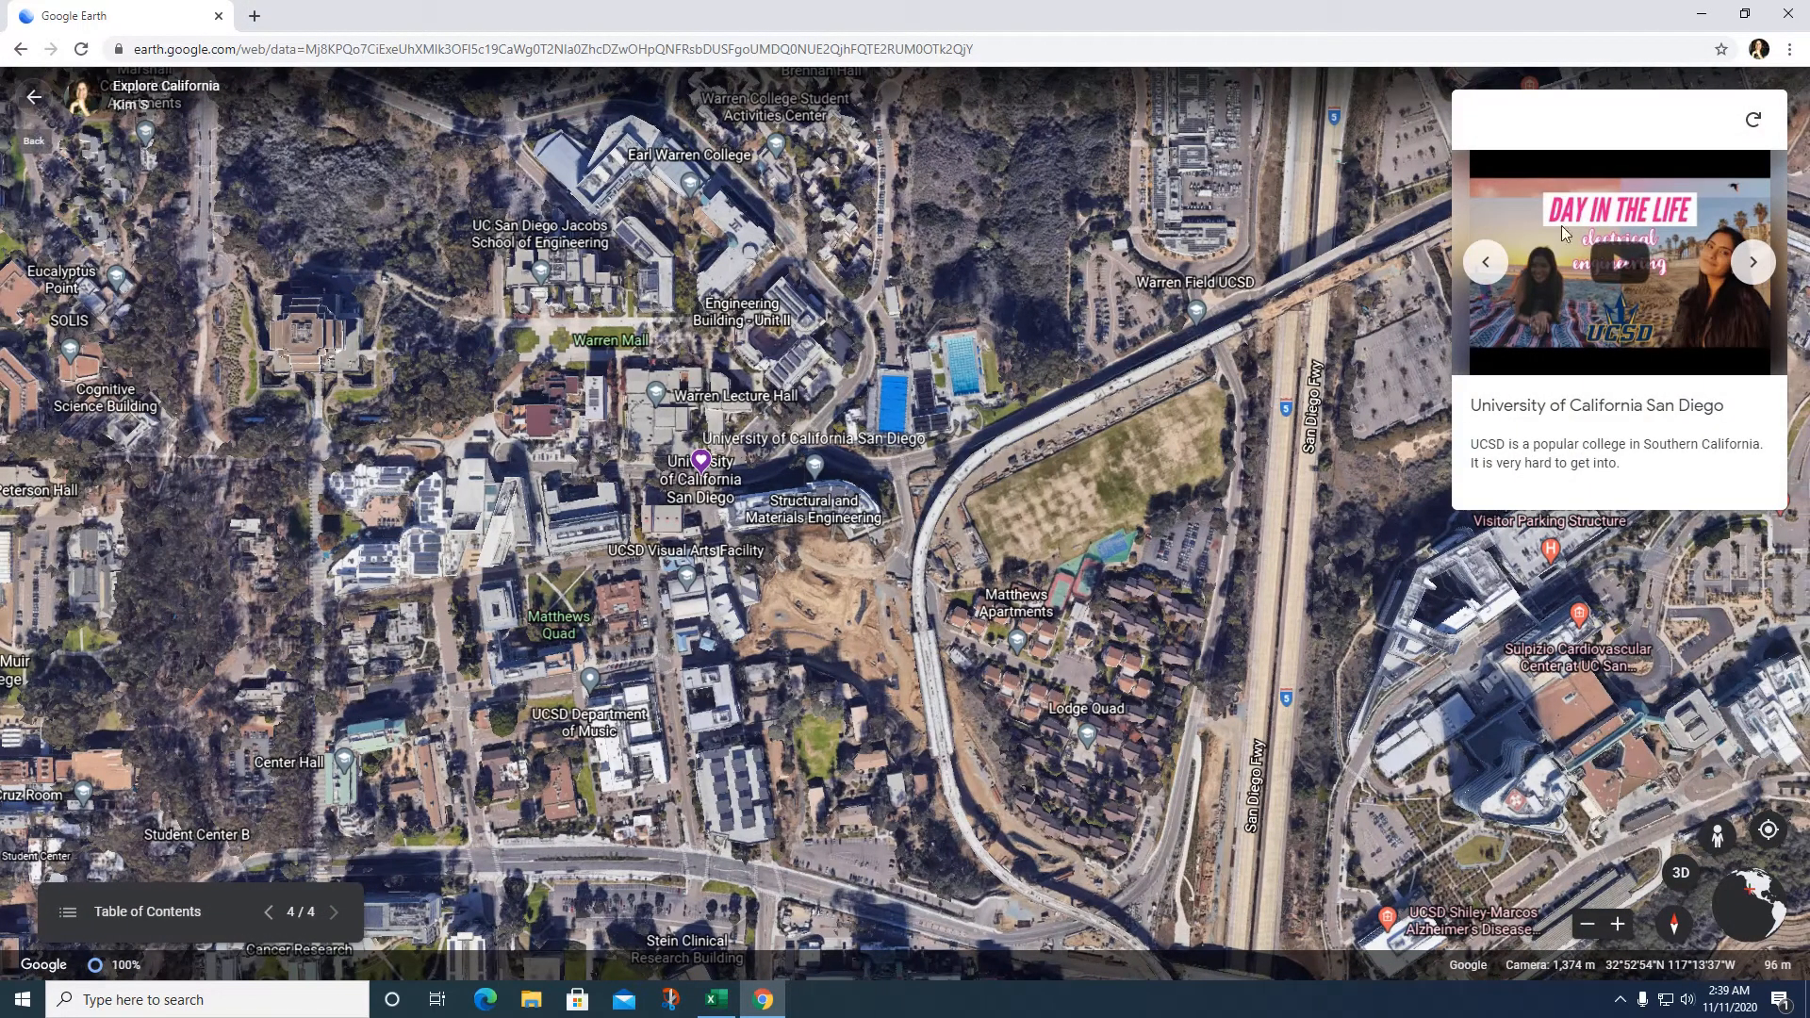
left_click(1624, 272)
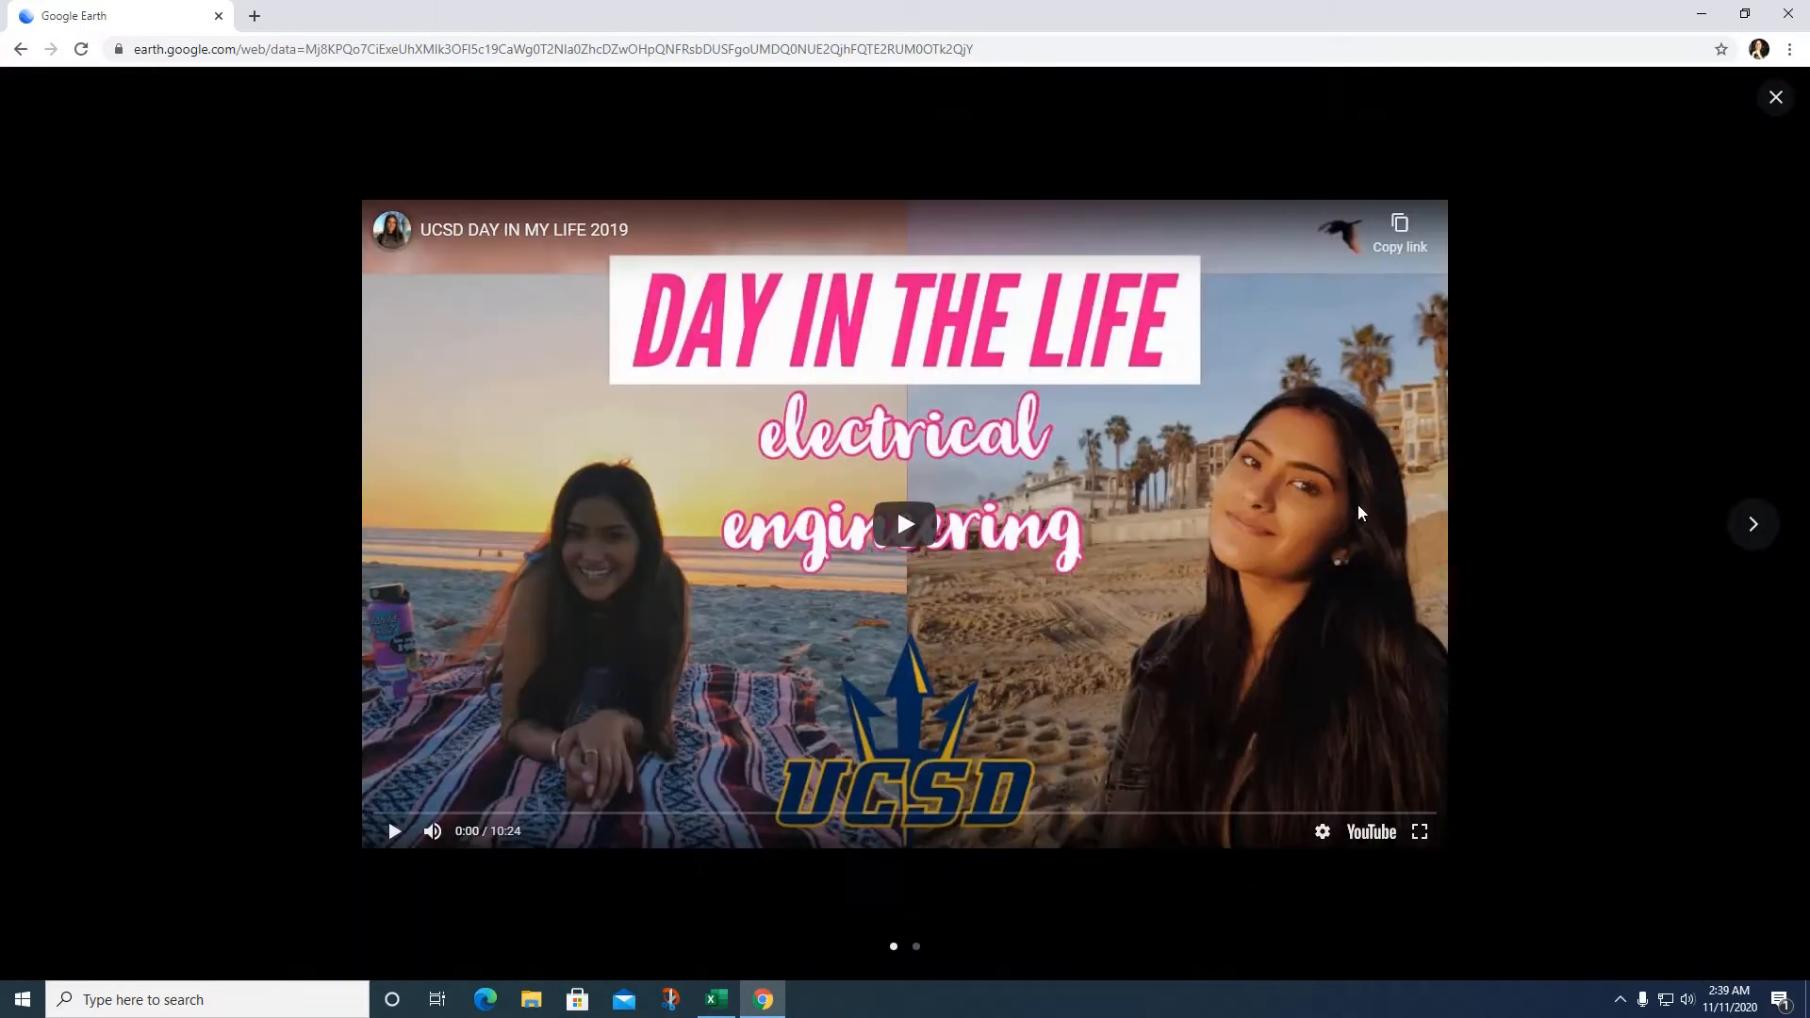
left_click(915, 538)
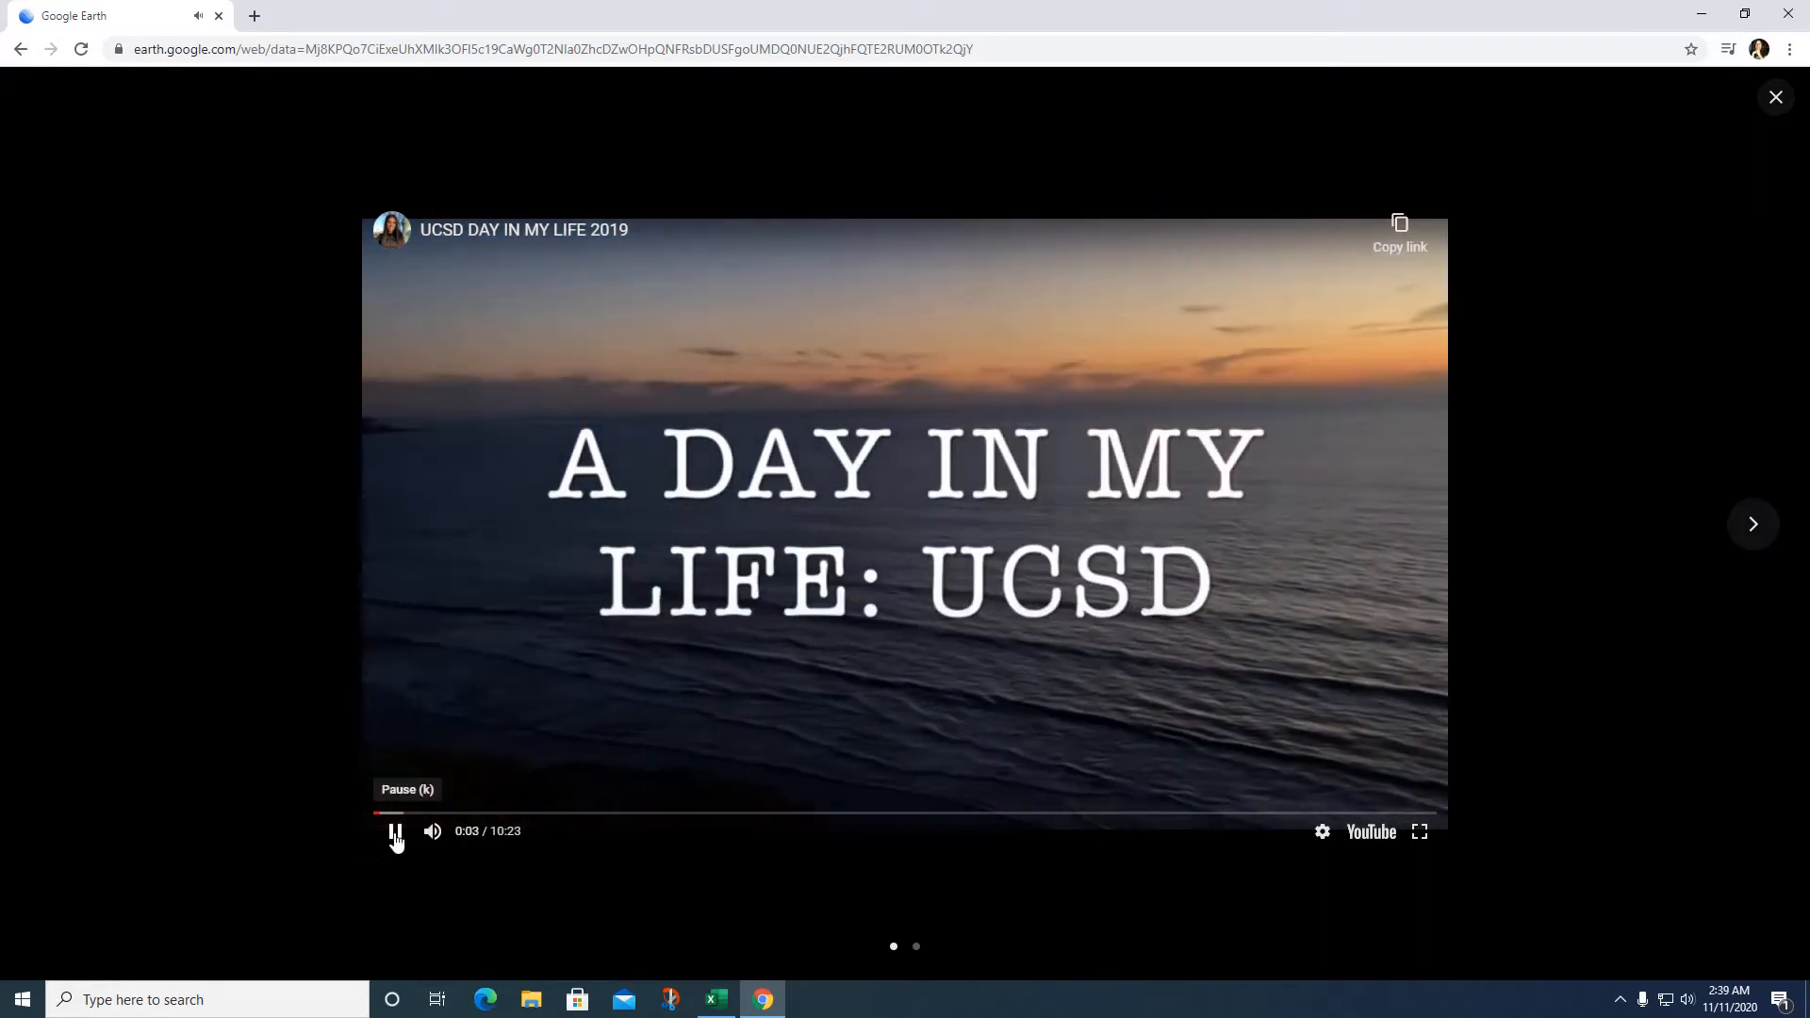
left_click(396, 833)
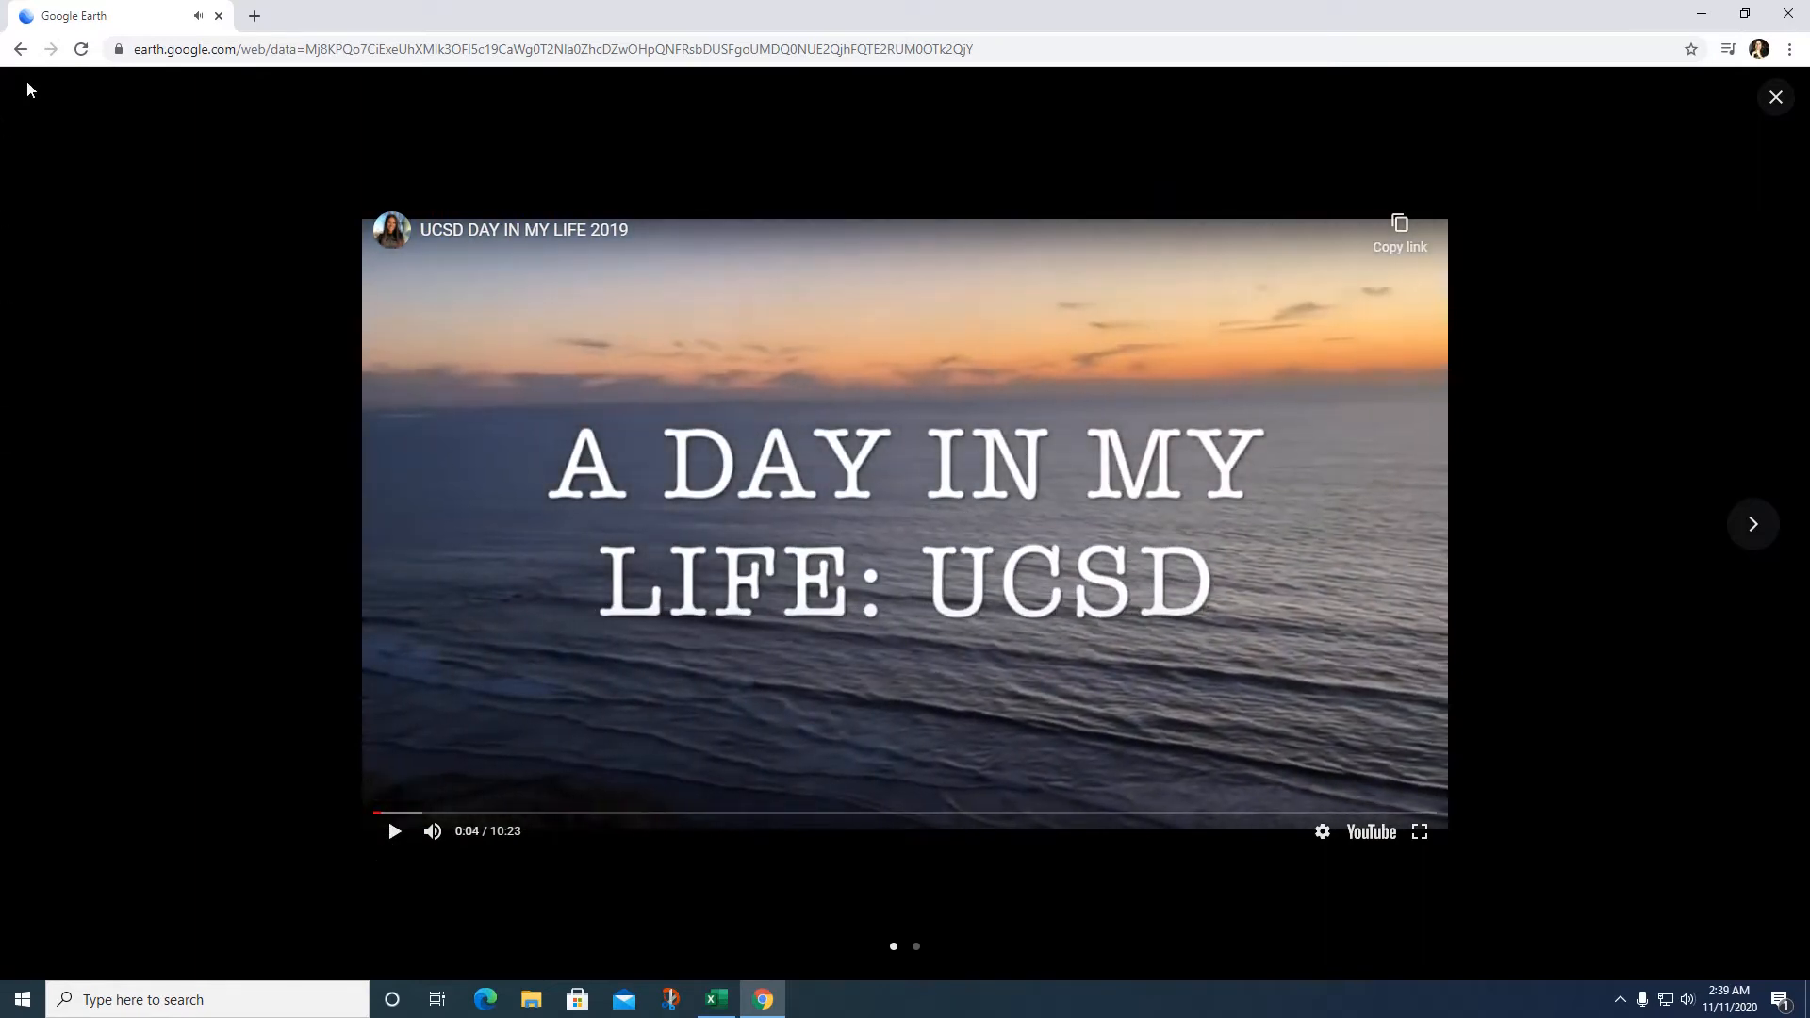
left_click(1775, 96)
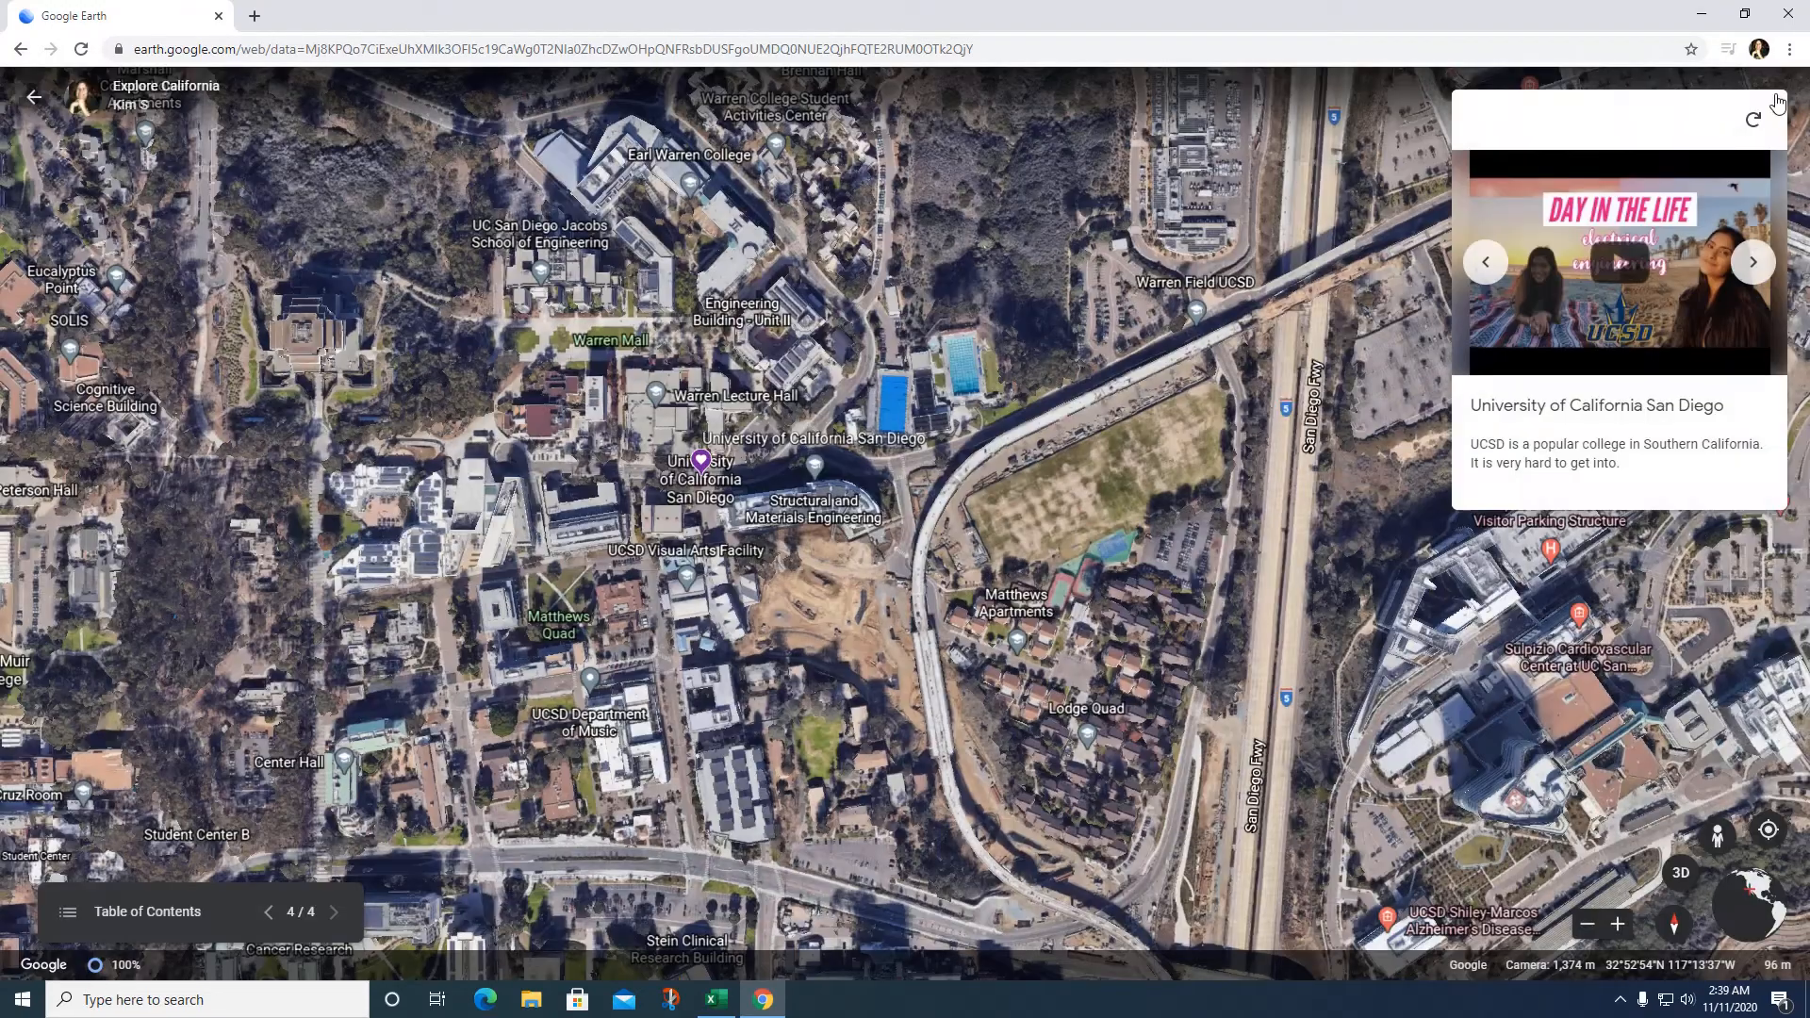
left_click(1753, 268)
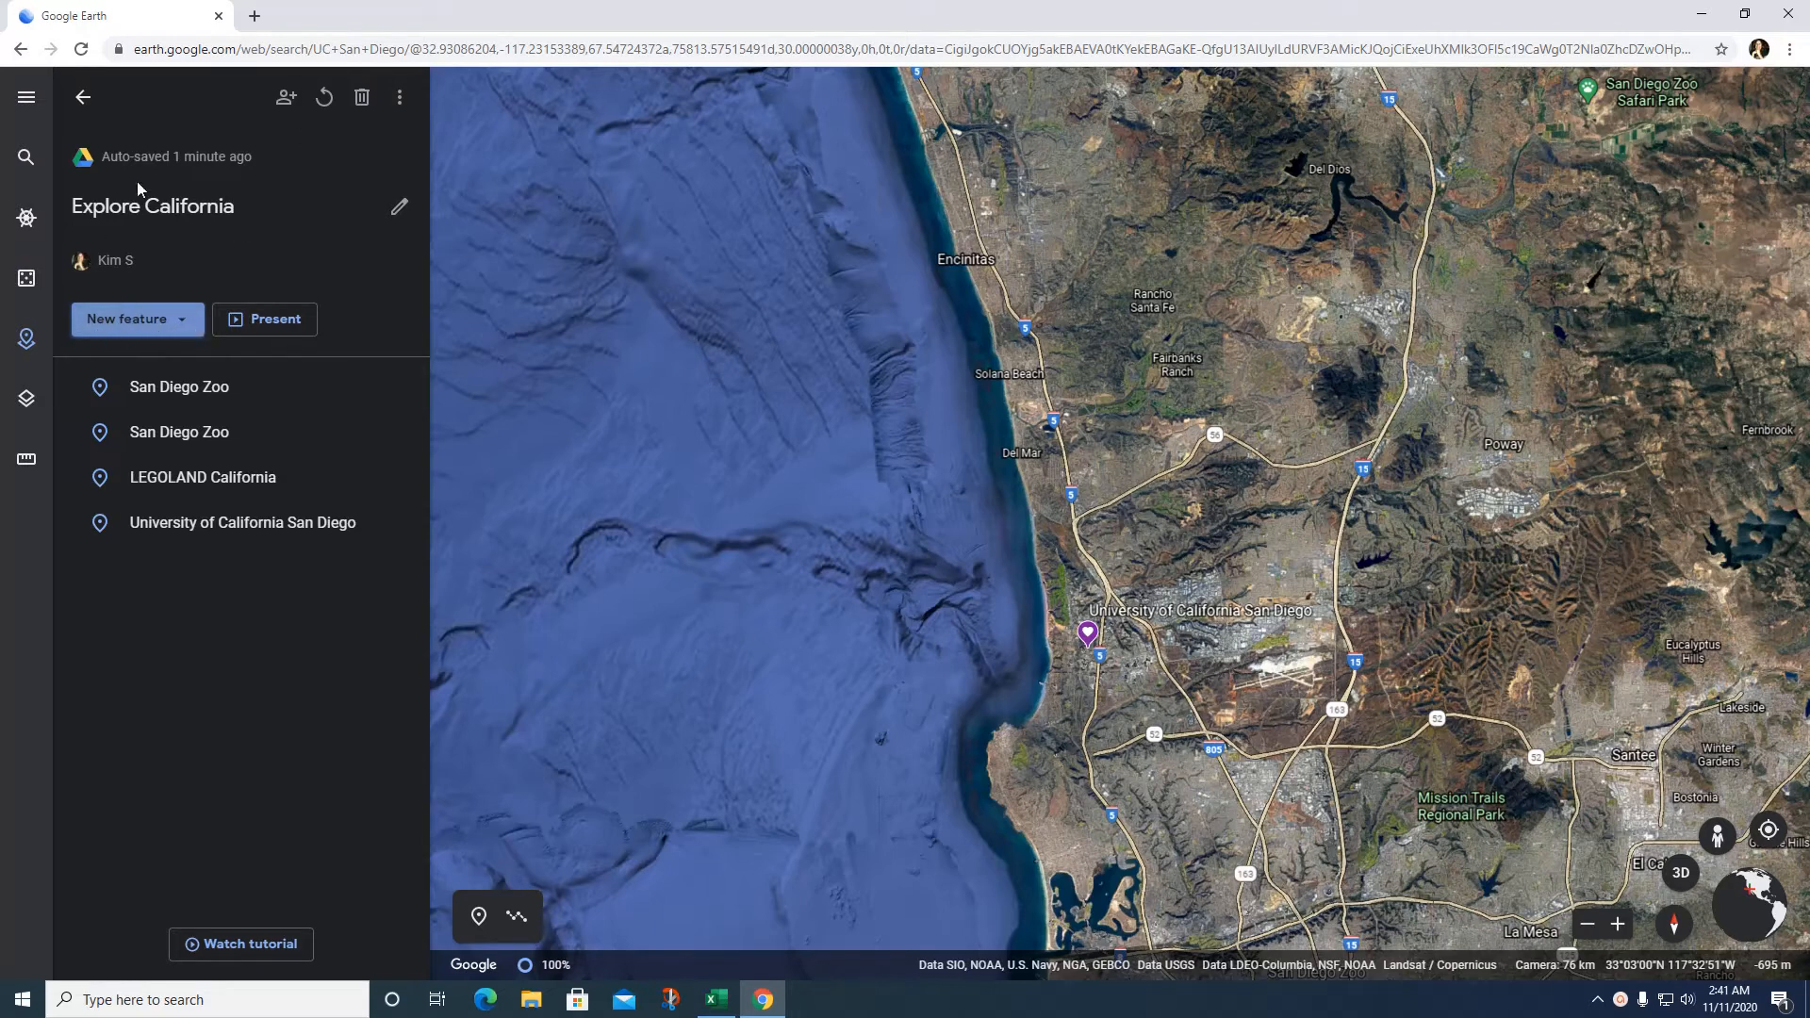
Step: Start sharing the Explore California project and confirm ownership to reach its sharing settings
left_click(26, 340)
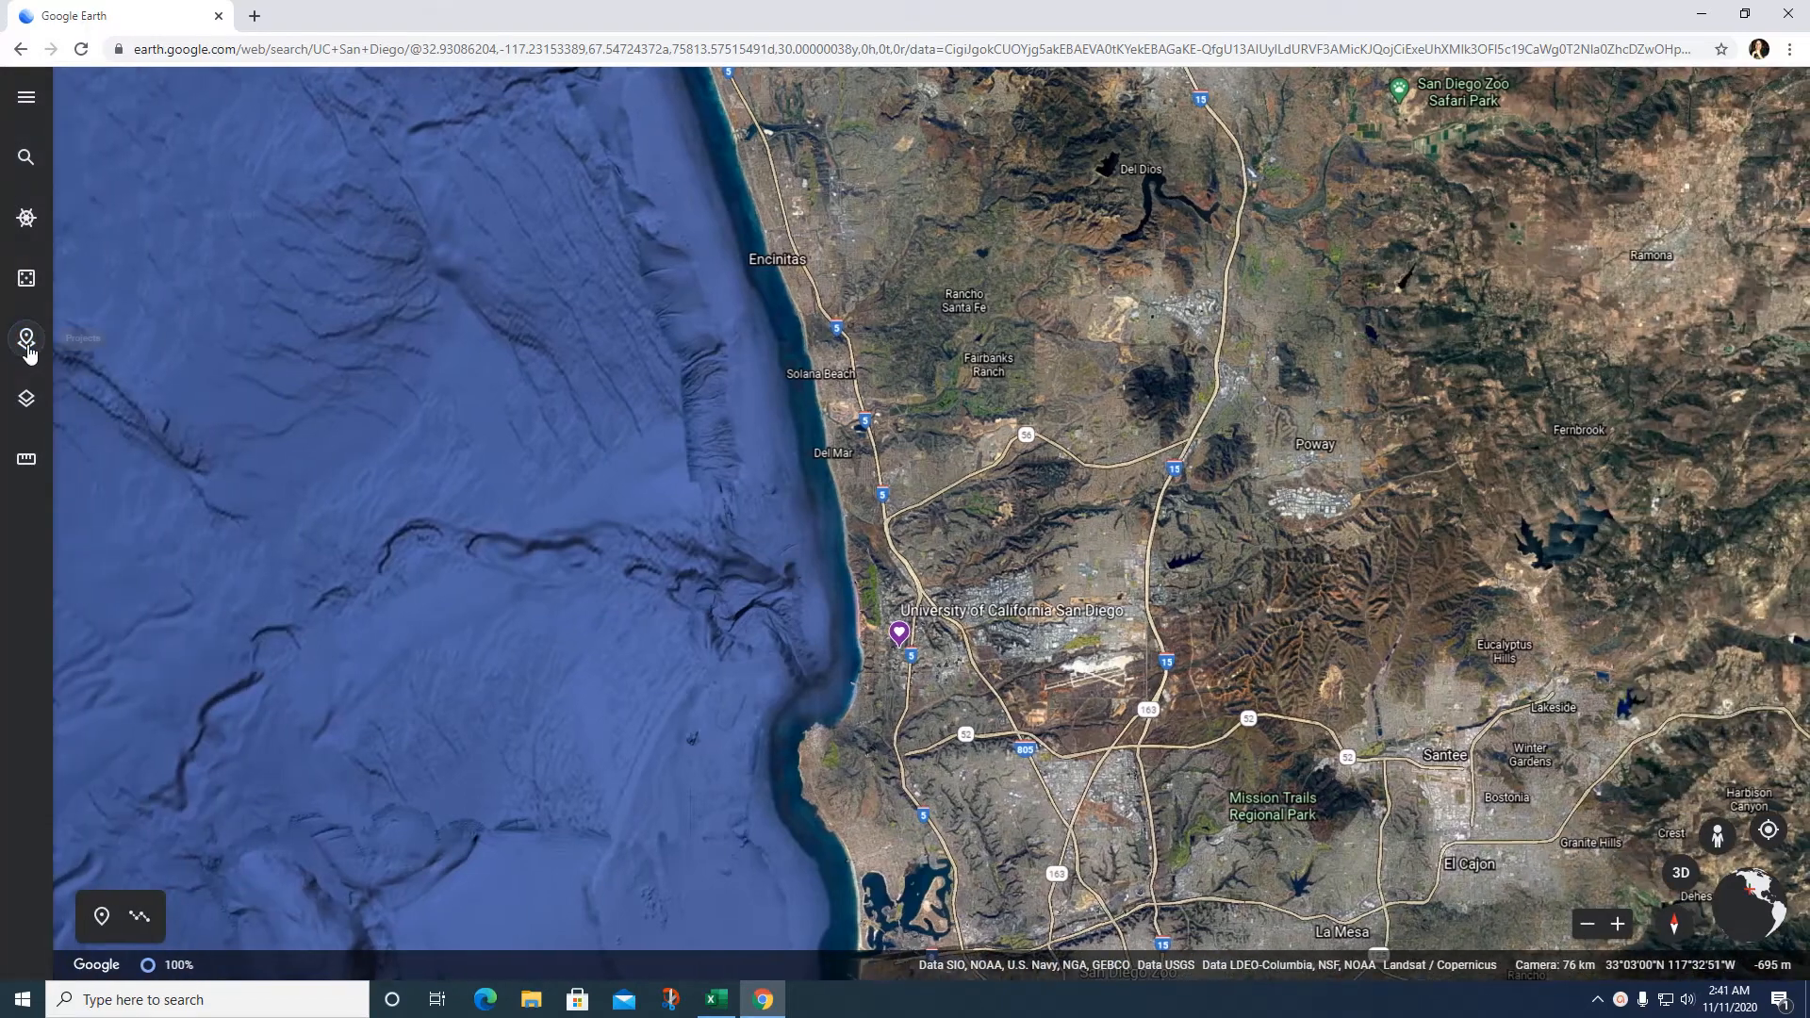
left_click(26, 339)
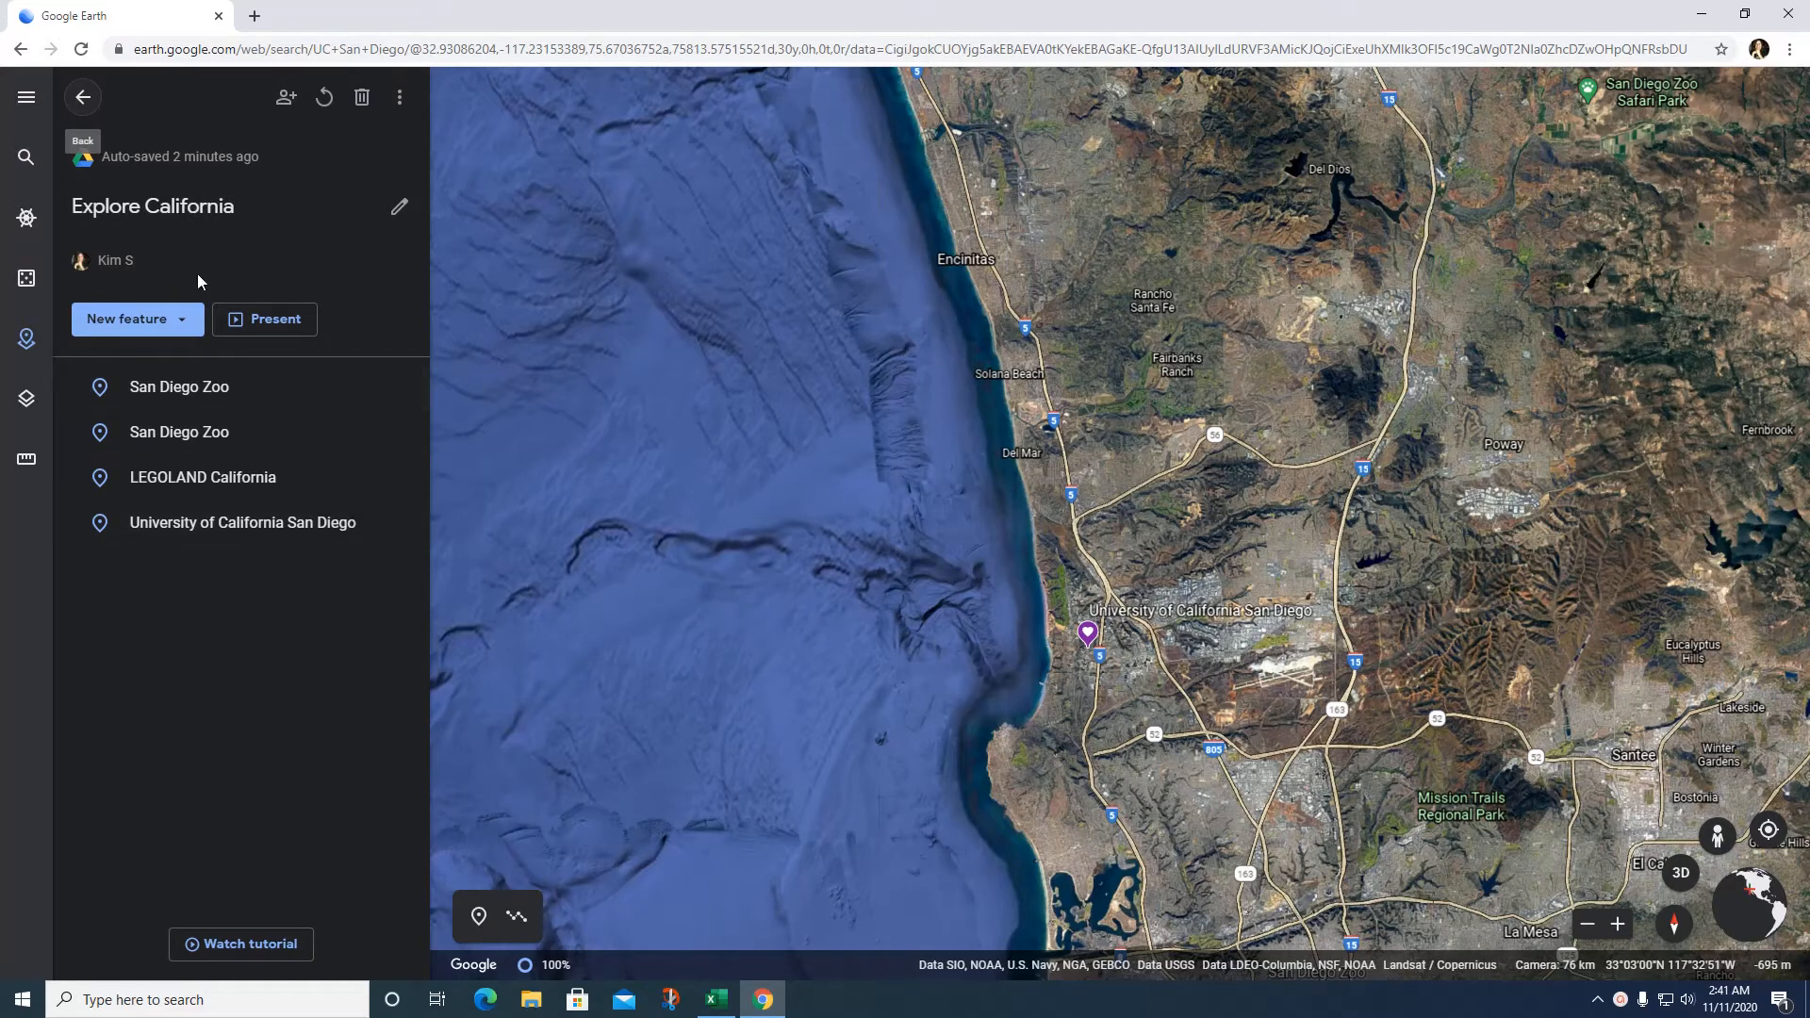
left_click(287, 111)
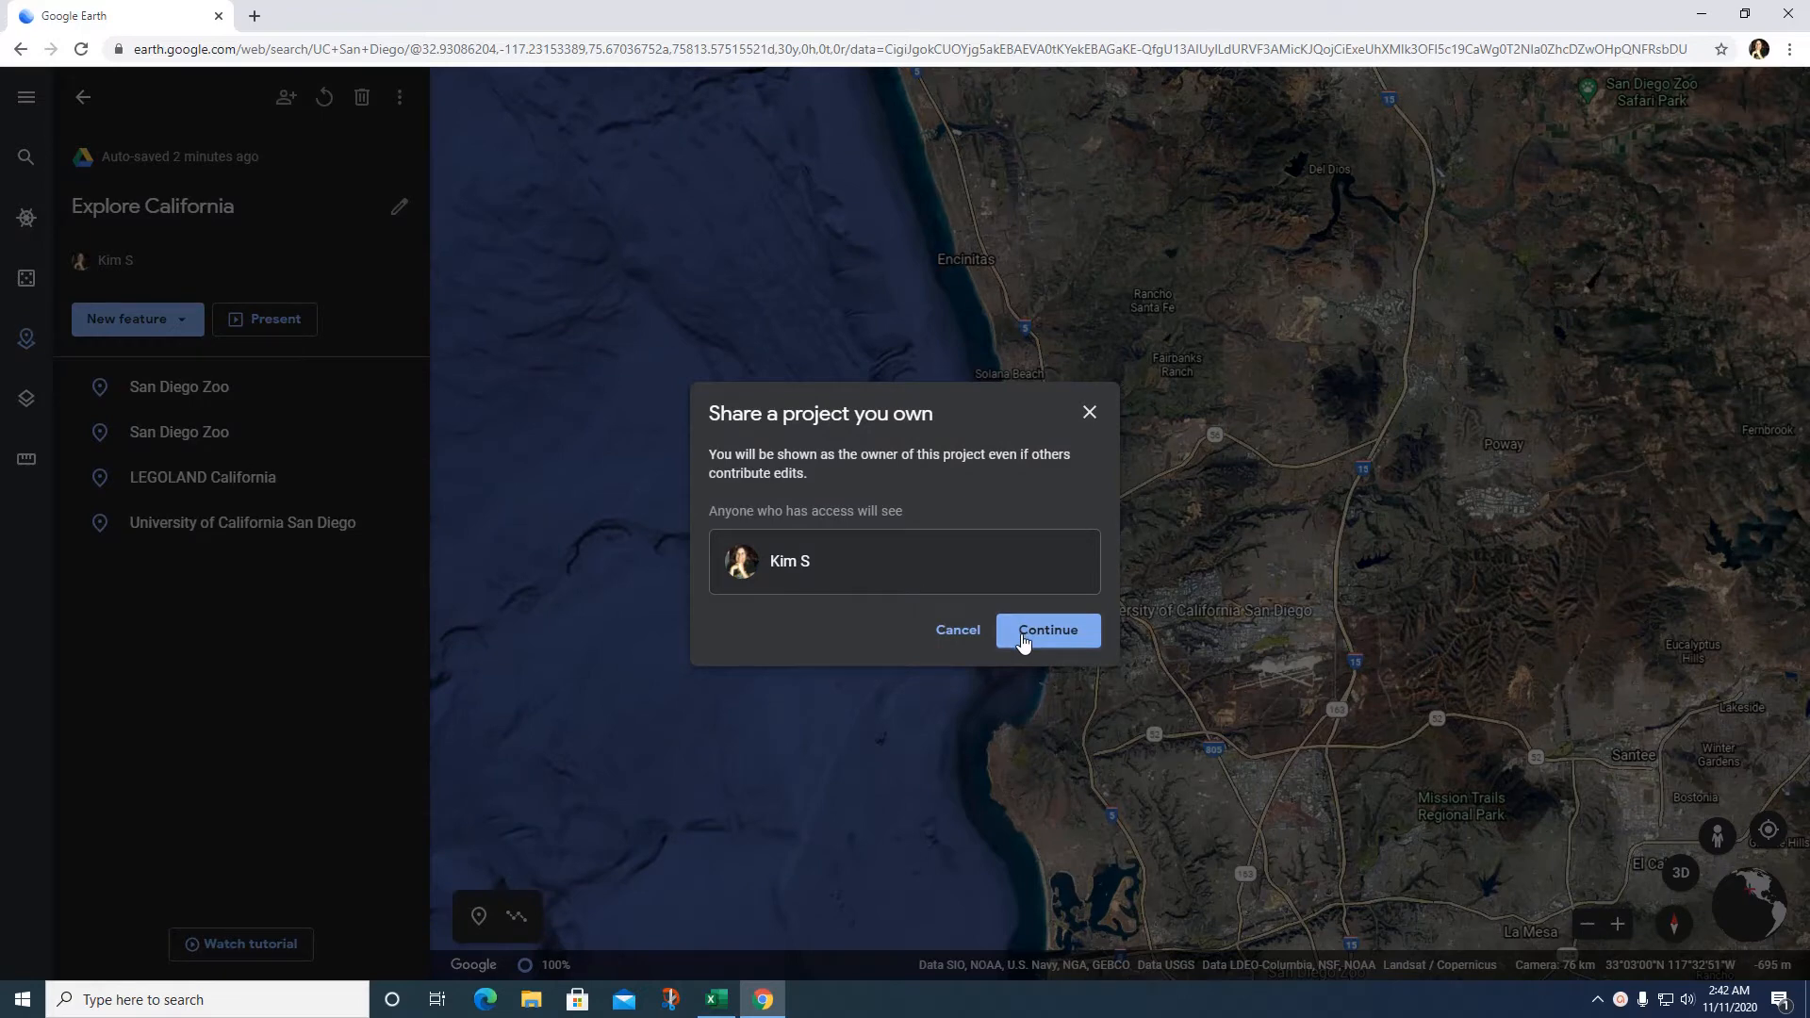
left_click(1023, 637)
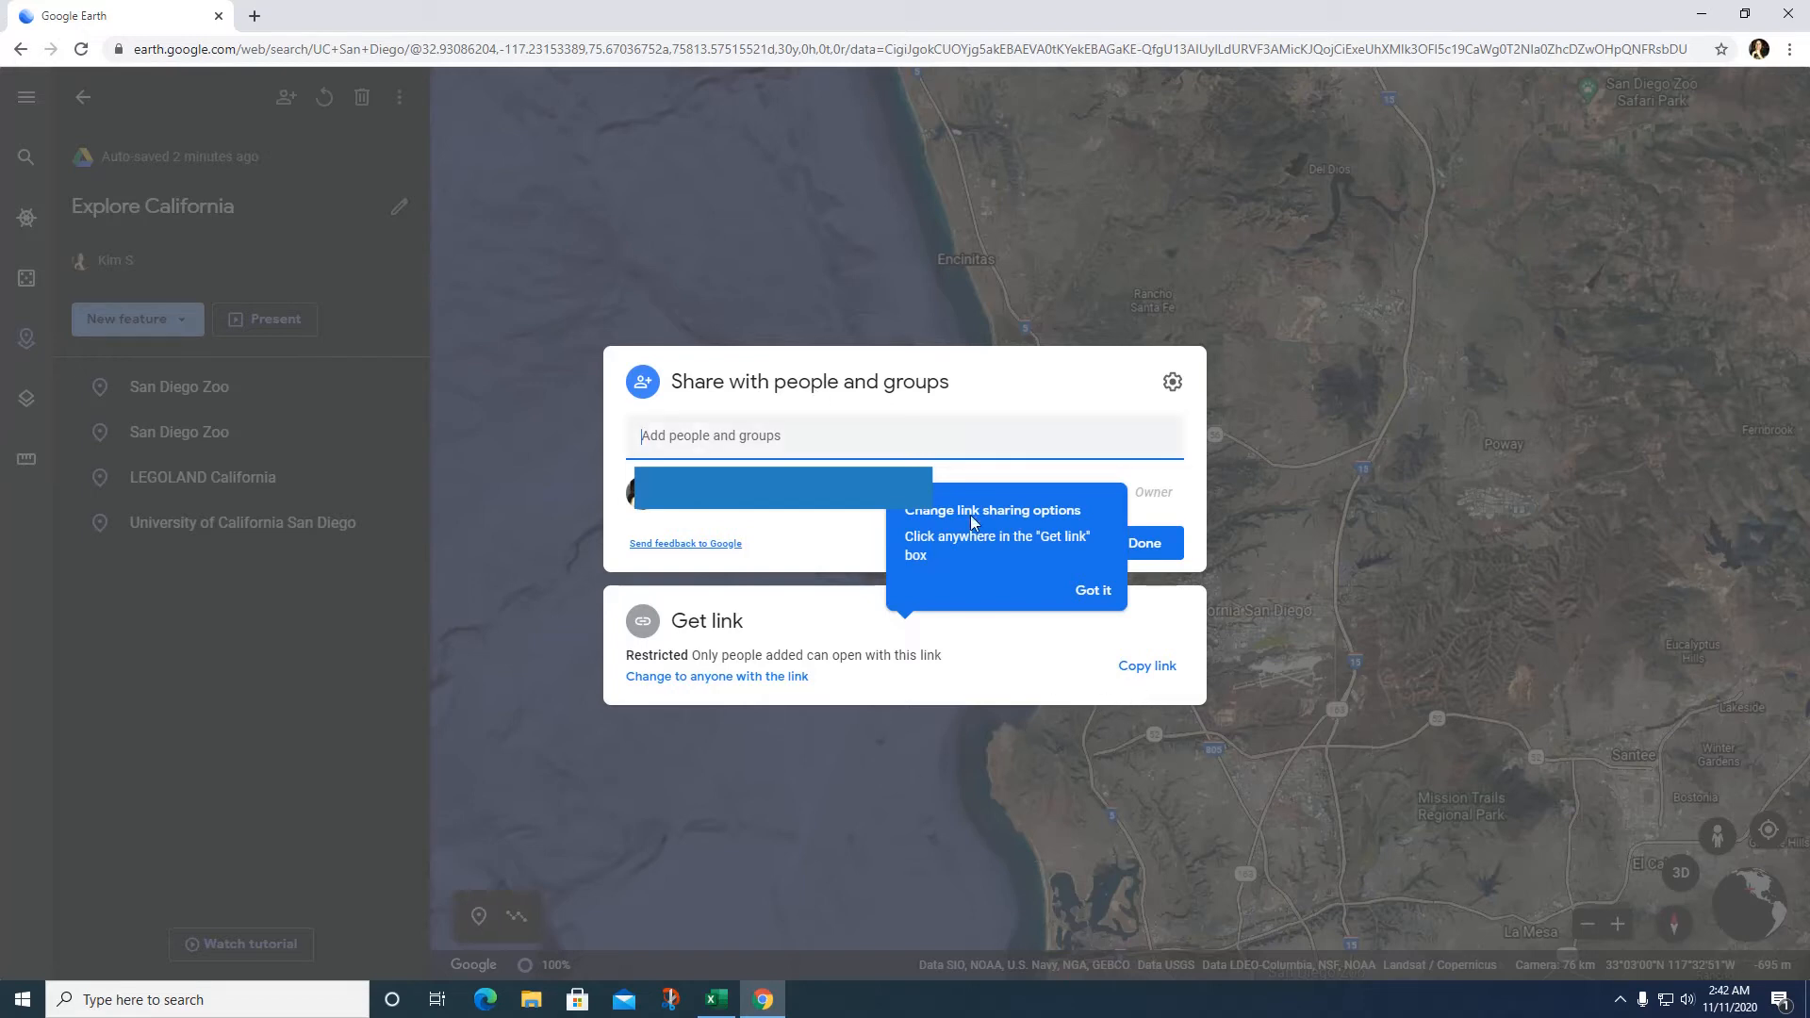
Step: Dismiss the link sharing tip and close the sharing settings, leaving link access Restricted
left_click(1089, 591)
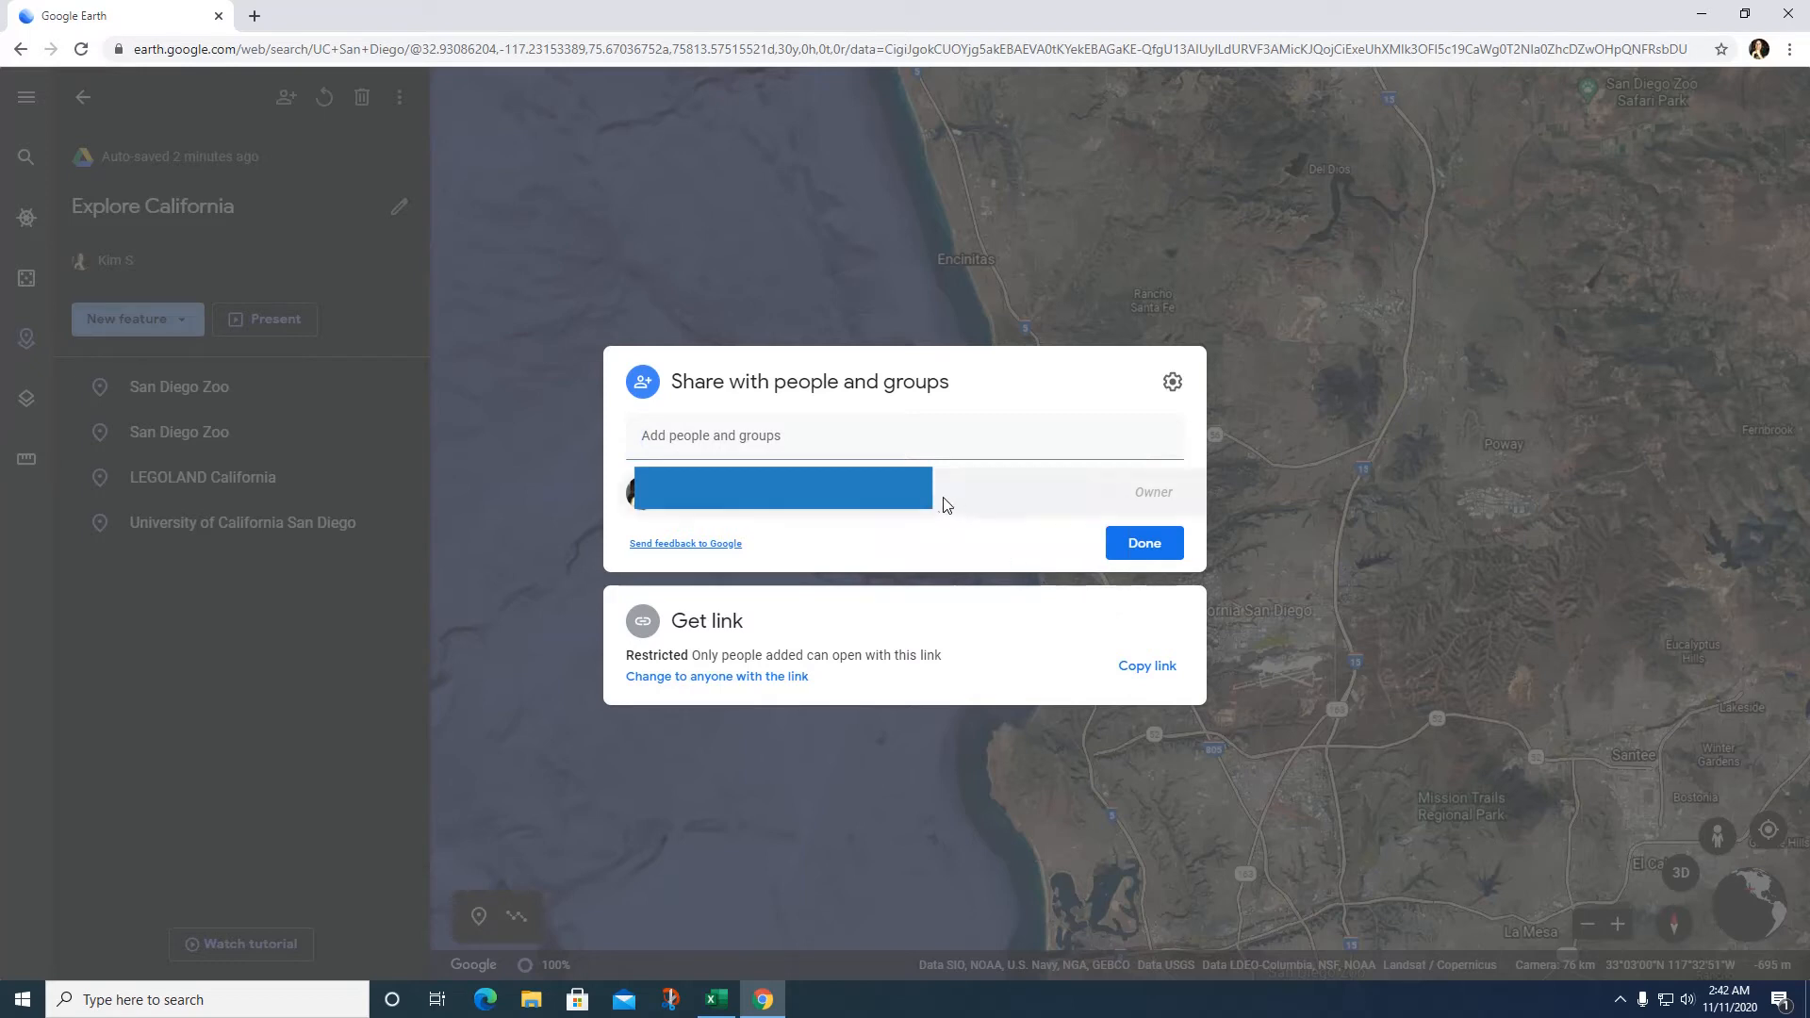
left_click(700, 428)
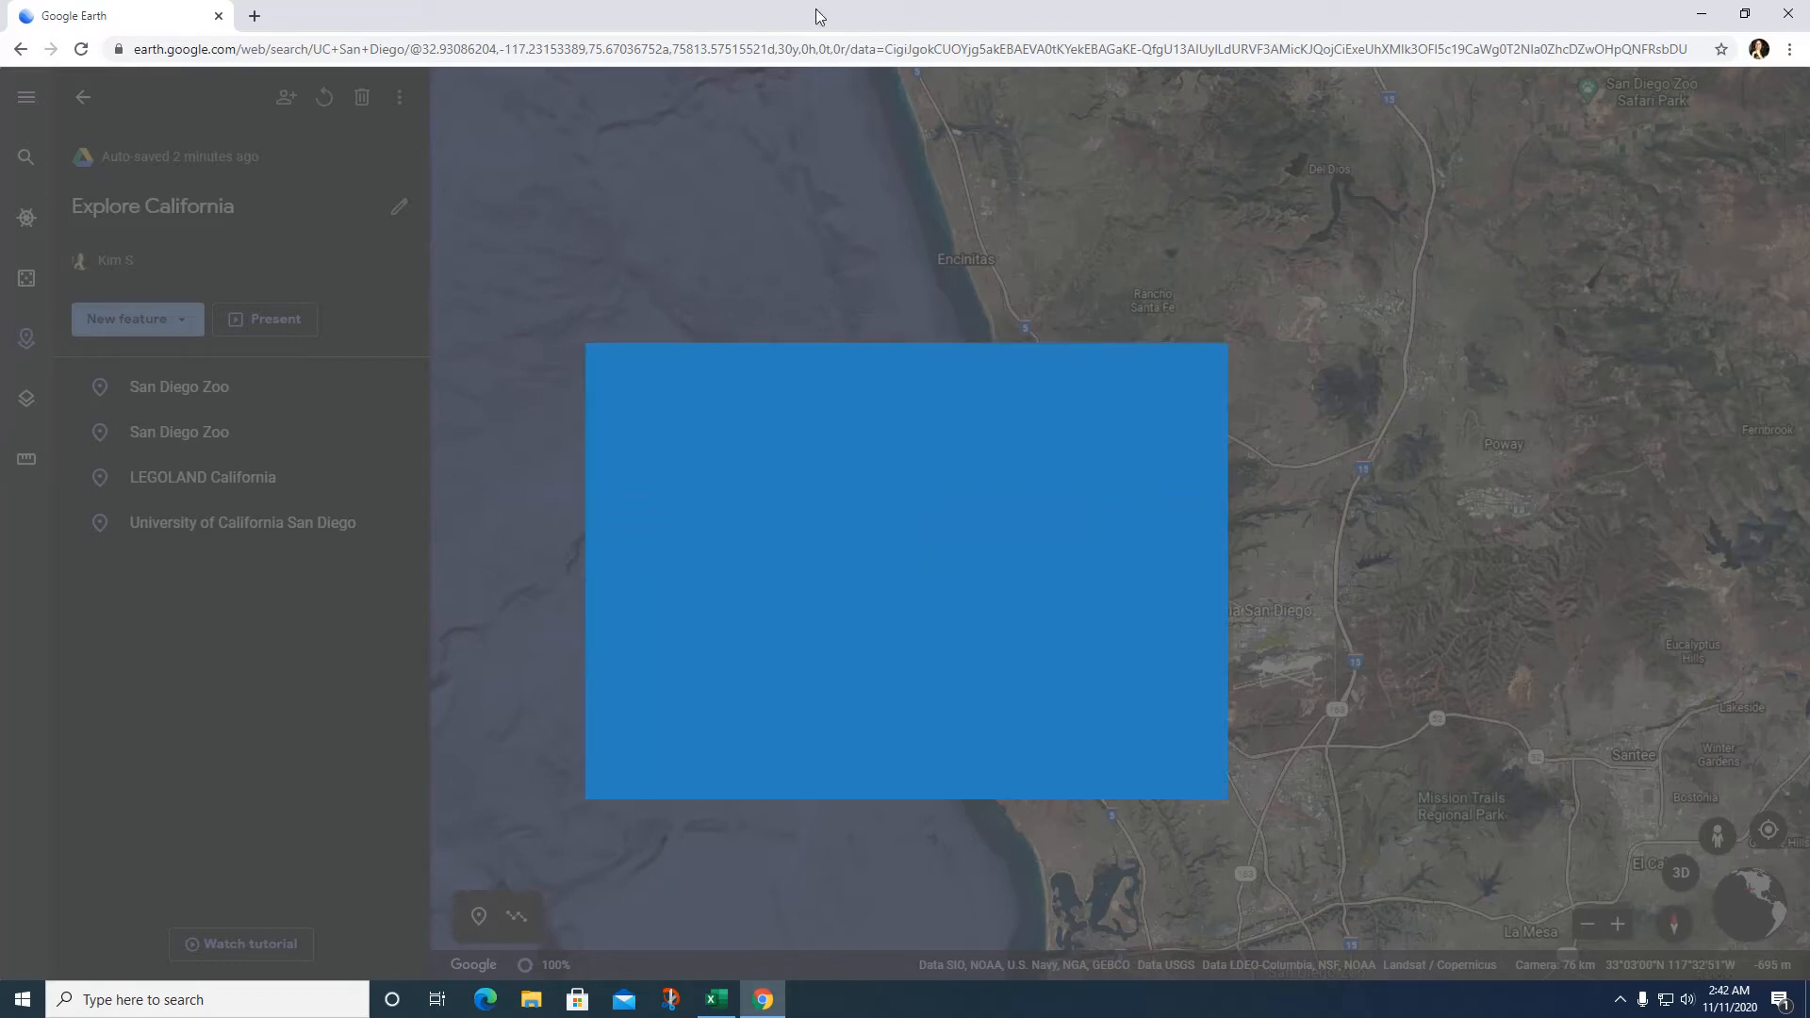
left_click(790, 209)
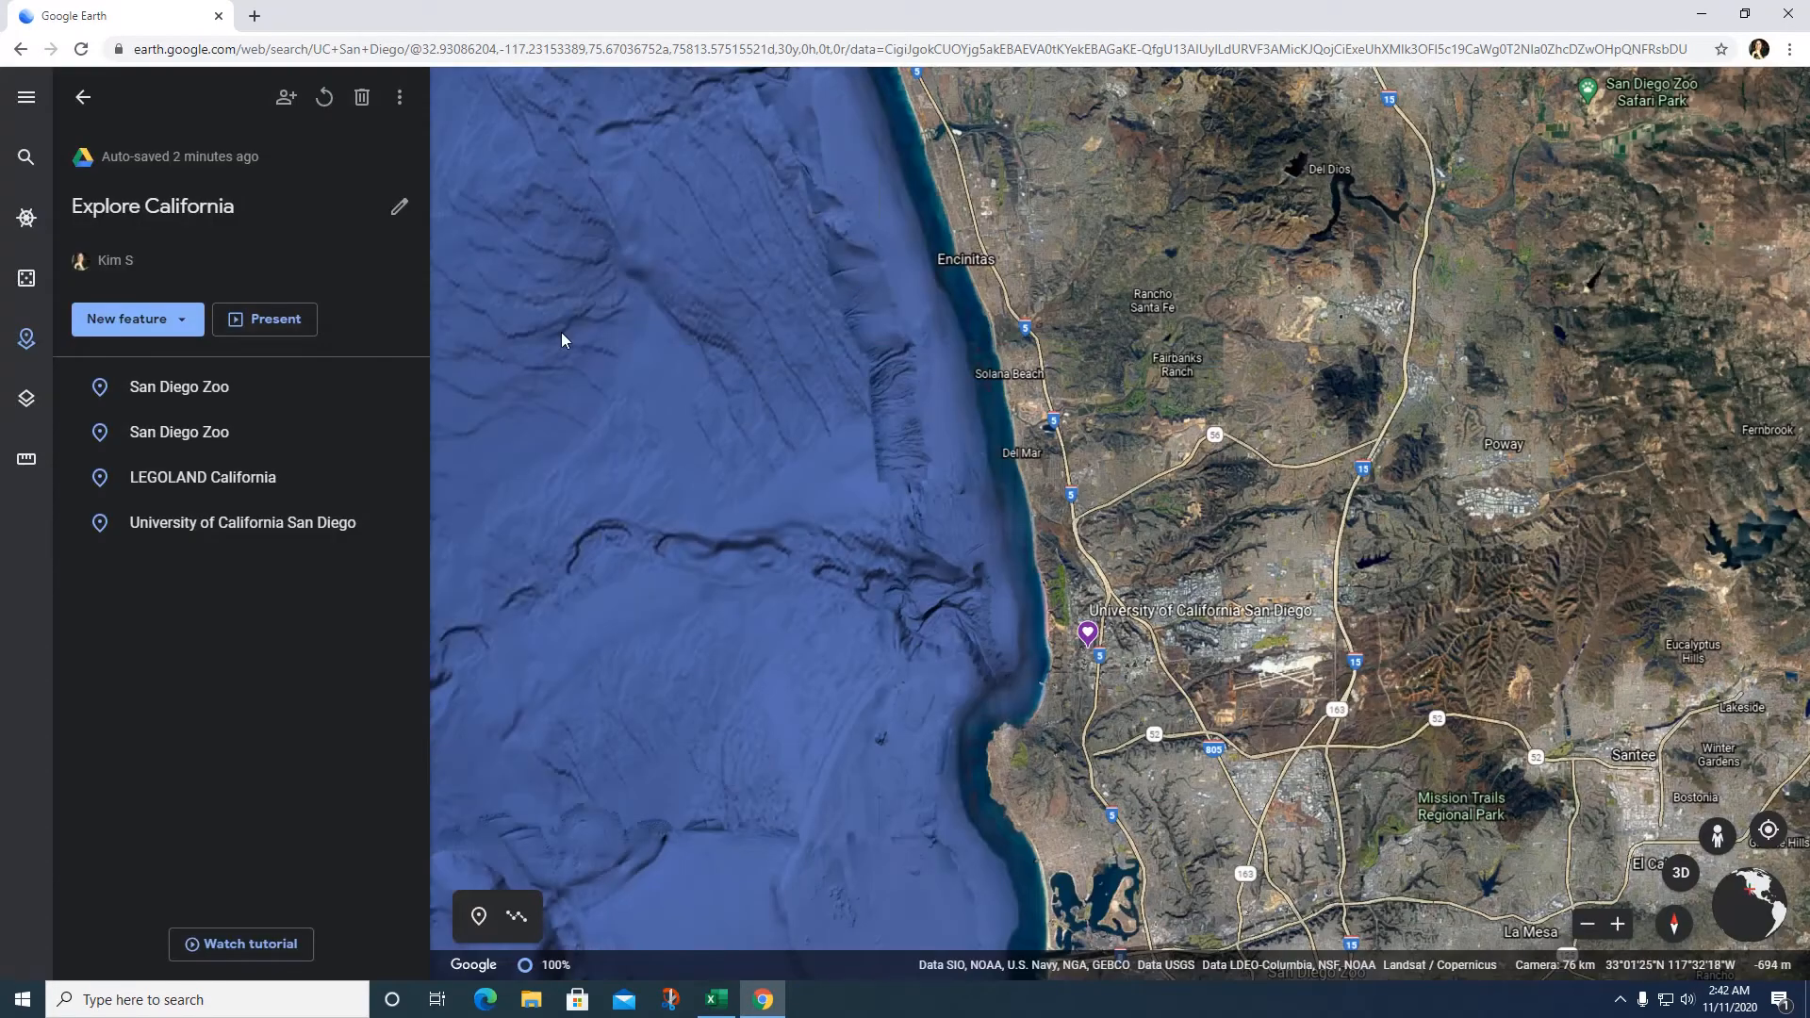